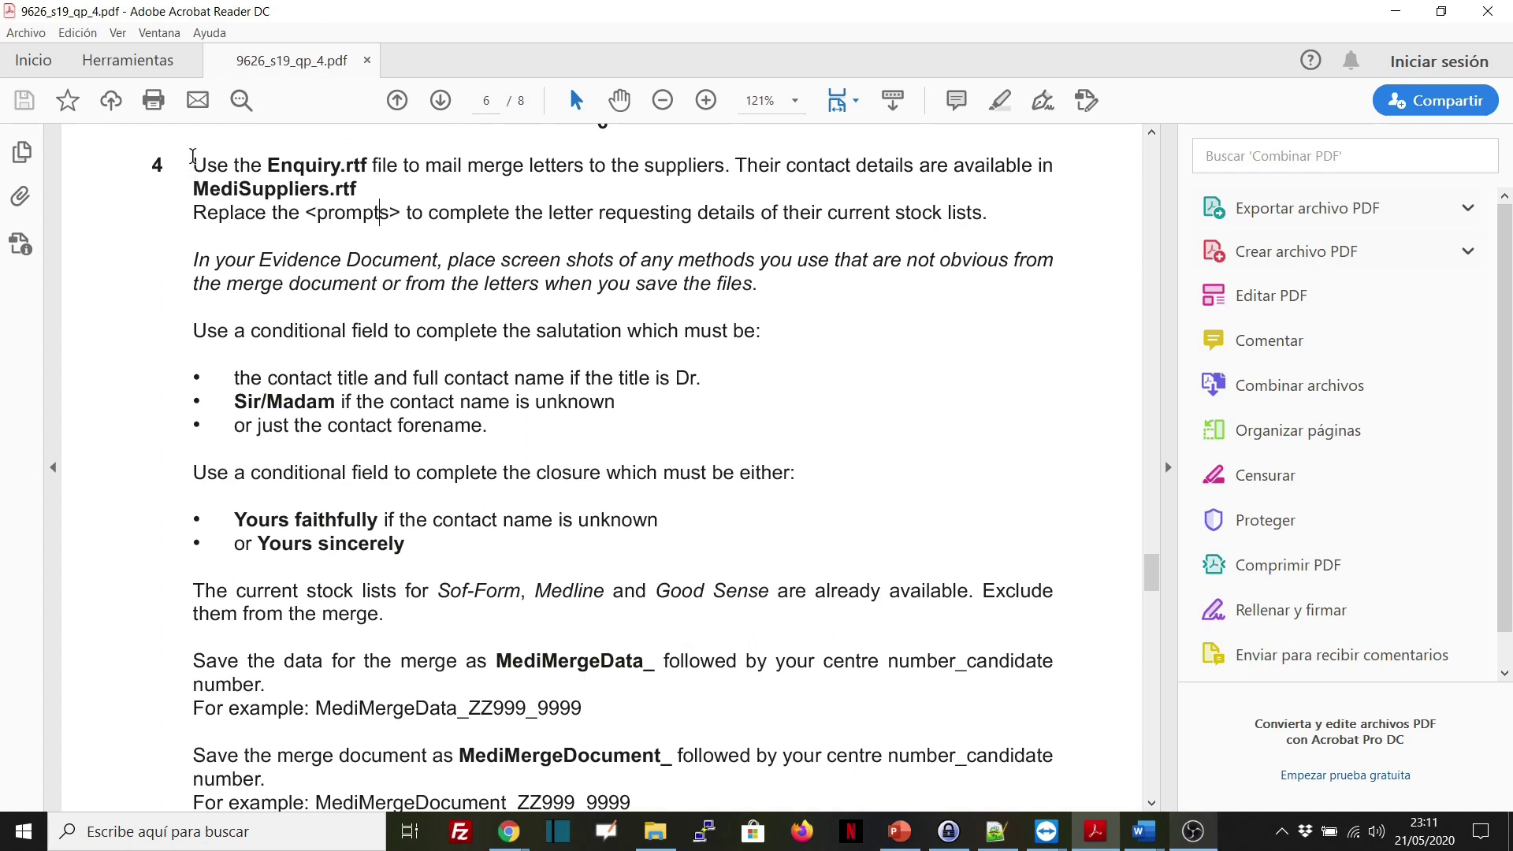
- Read task 4 in the exam paper: source files, prompts to replace, salutation and closure conditions, and suppliers to exclude
{"action": "left_click_drag", "start_coordinate": [195, 164], "coordinate": [369, 163]}
{"action": "left_click", "coordinate": [324, 183]}
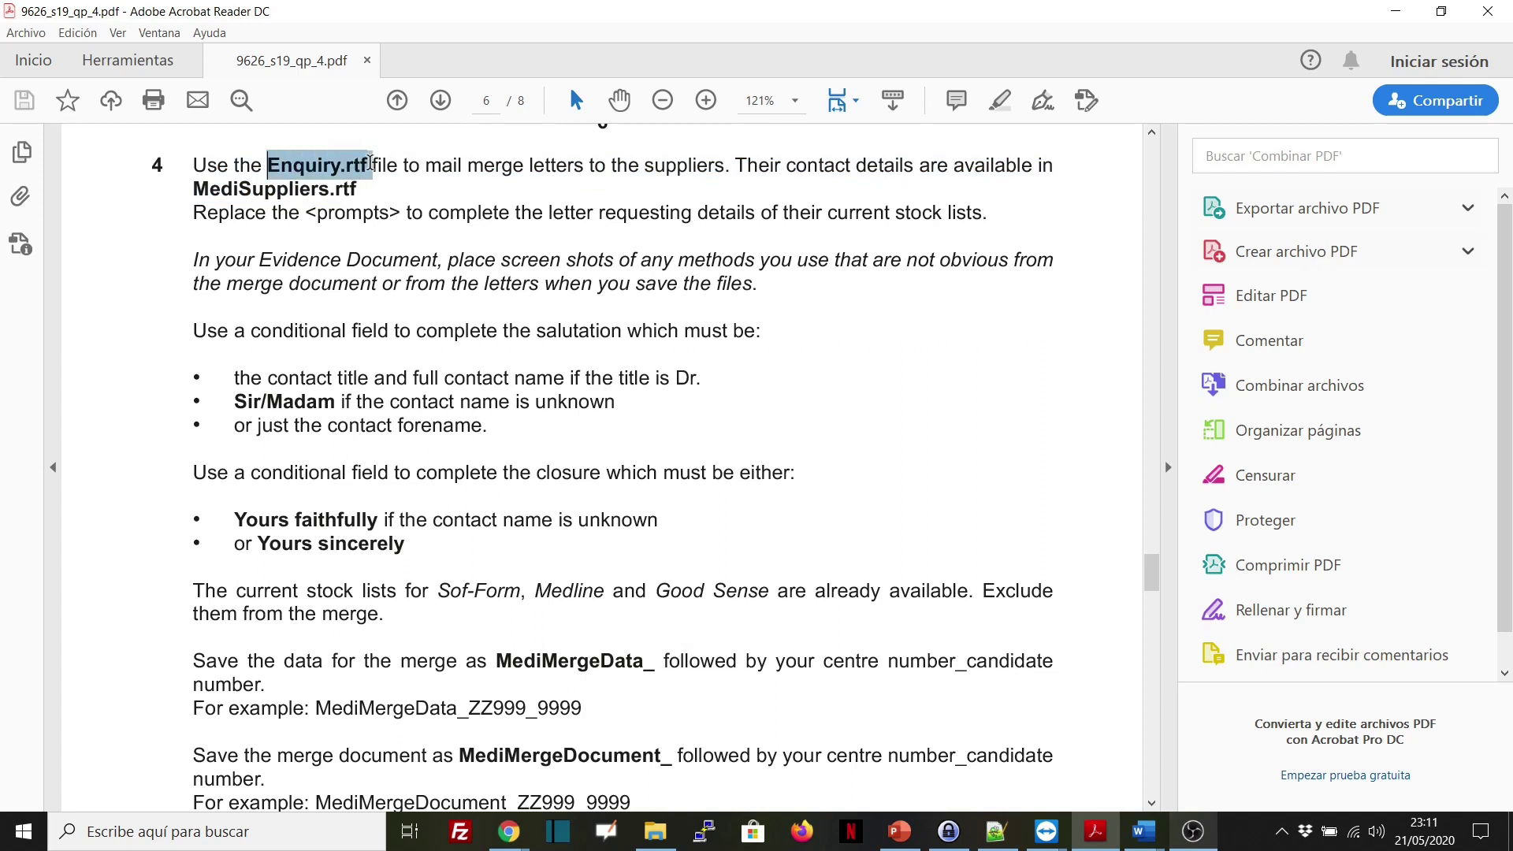
{"action": "left_click", "coordinate": [302, 198]}
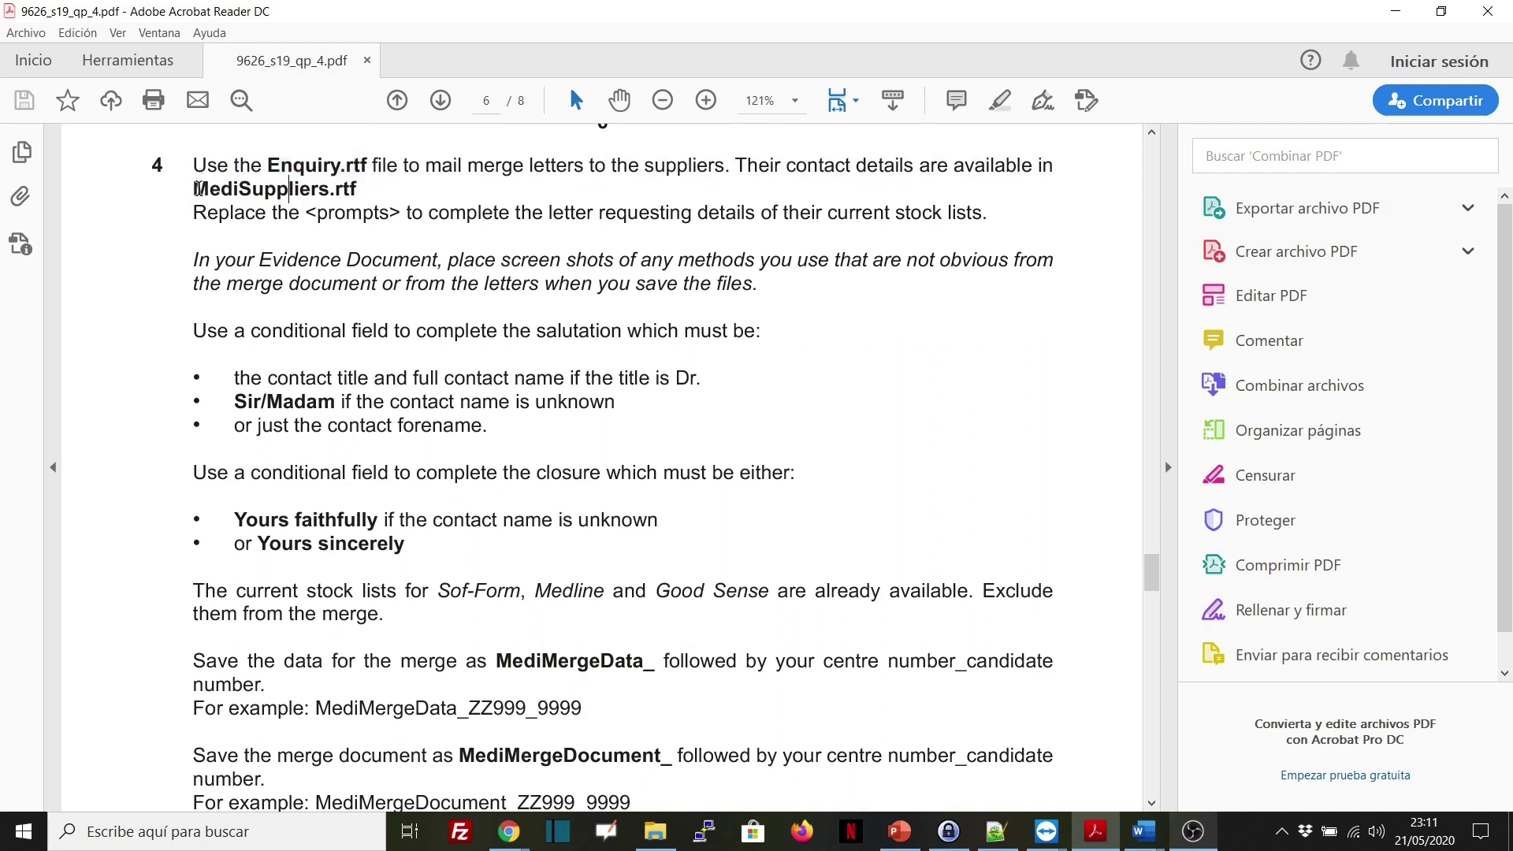
{"action": "left_click_drag", "start_coordinate": [196, 189], "coordinate": [358, 189]}
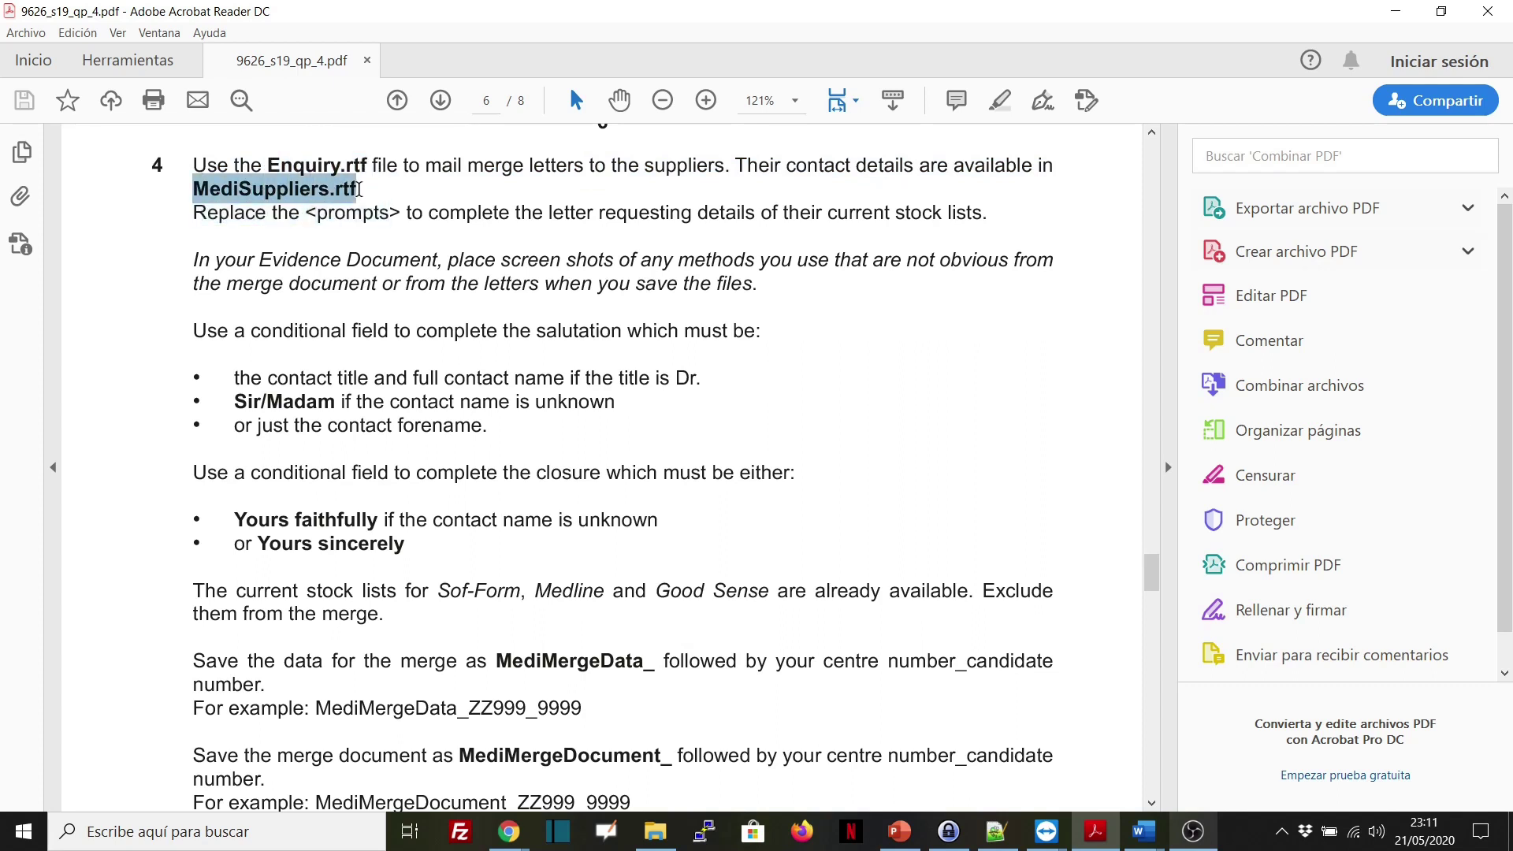
{"action": "left_click", "coordinate": [358, 189]}
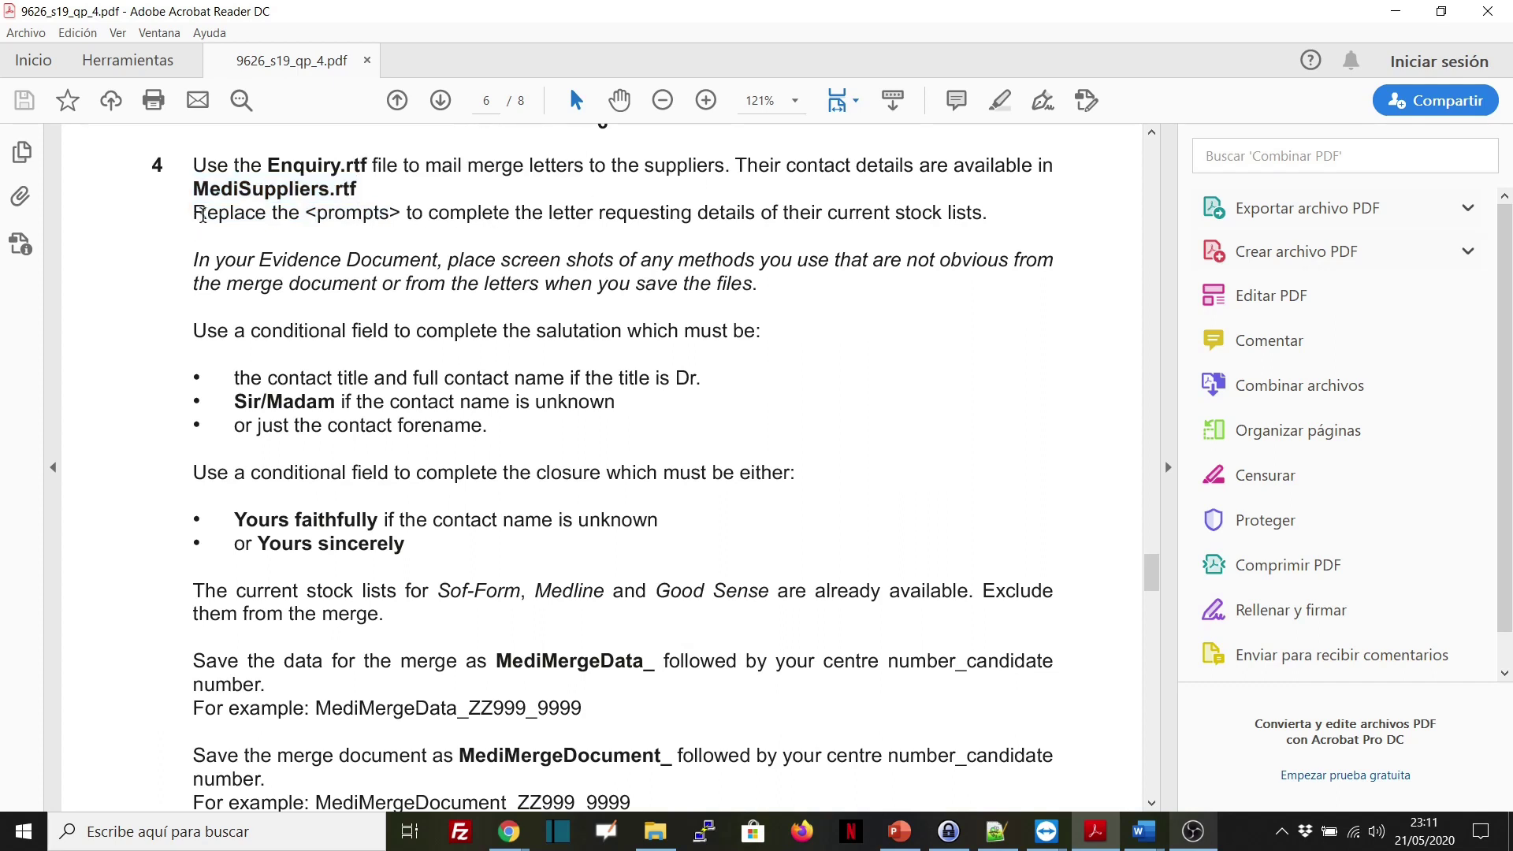
{"action": "left_click_drag", "start_coordinate": [206, 213], "coordinate": [974, 230]}
{"action": "left_click", "coordinate": [639, 215]}
{"action": "left_click_drag", "start_coordinate": [194, 331], "coordinate": [710, 413]}
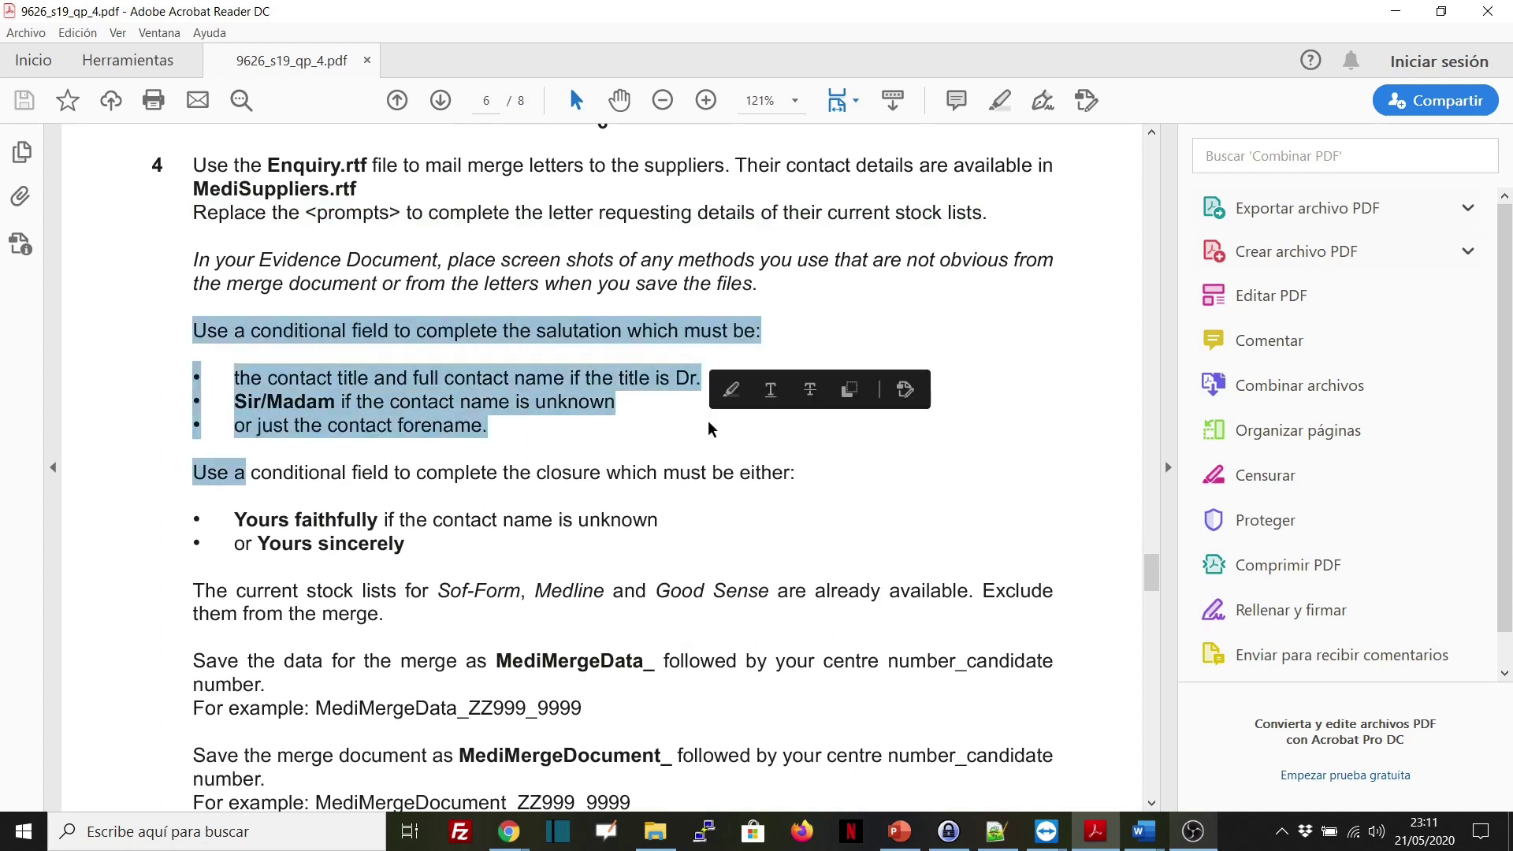
{"action": "left_click", "coordinate": [601, 479]}
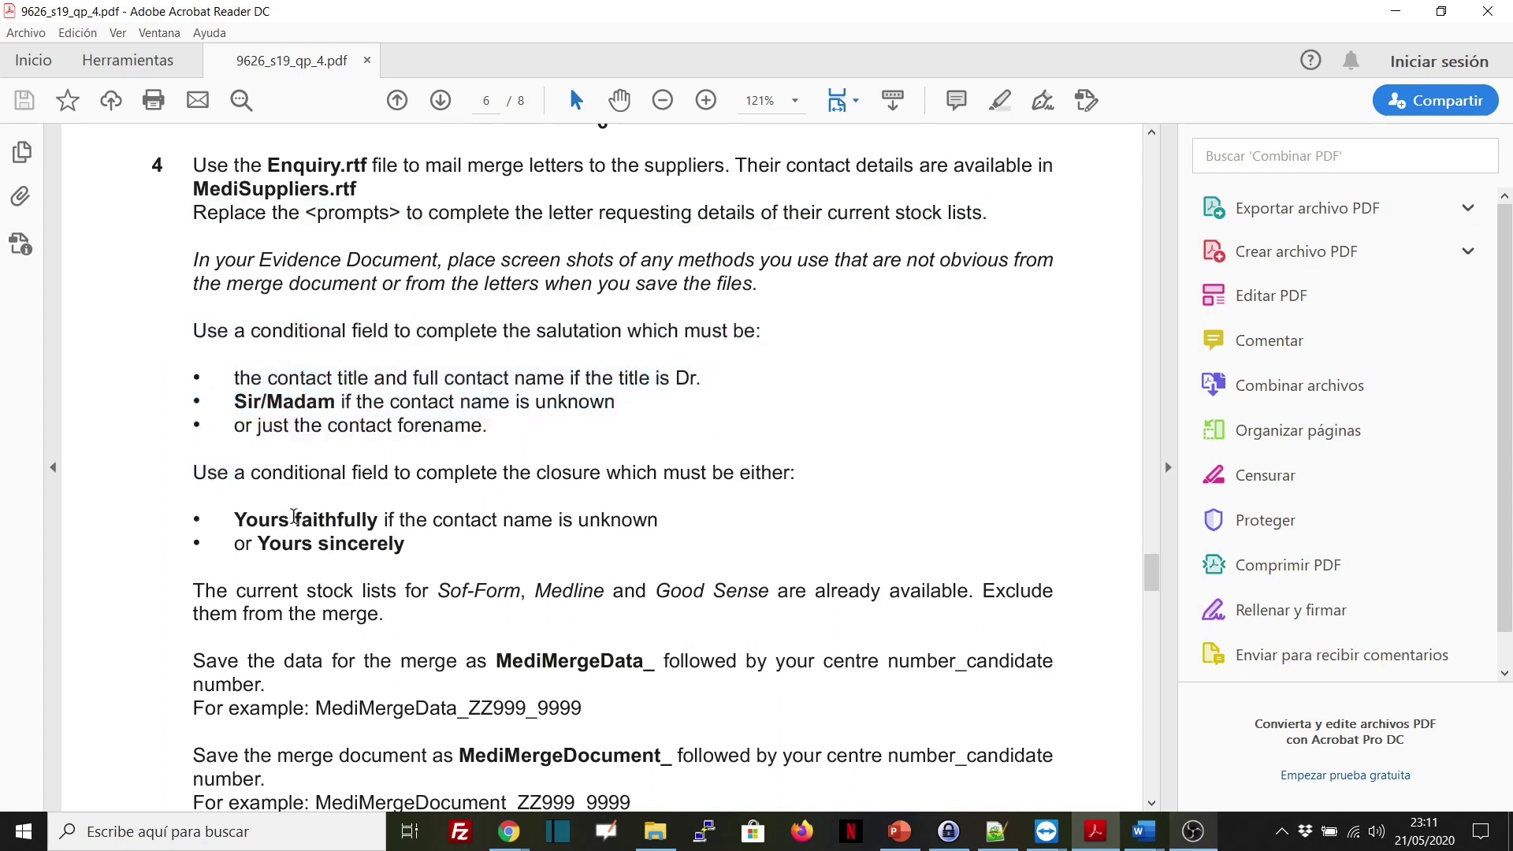
{"action": "left_click_drag", "start_coordinate": [295, 520], "coordinate": [407, 545]}
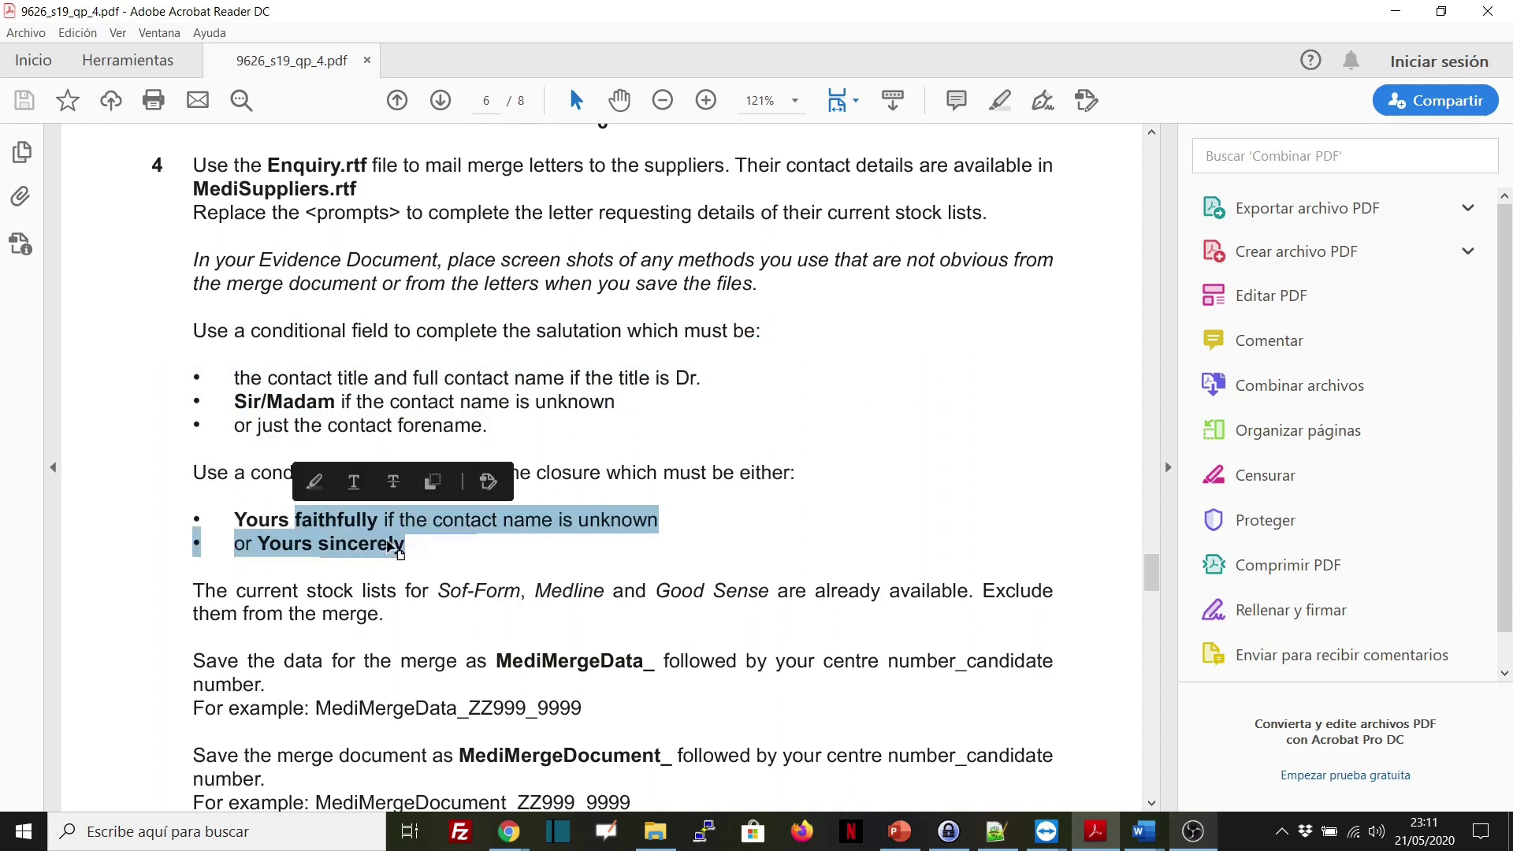
{"action": "left_click", "coordinate": [436, 597]}
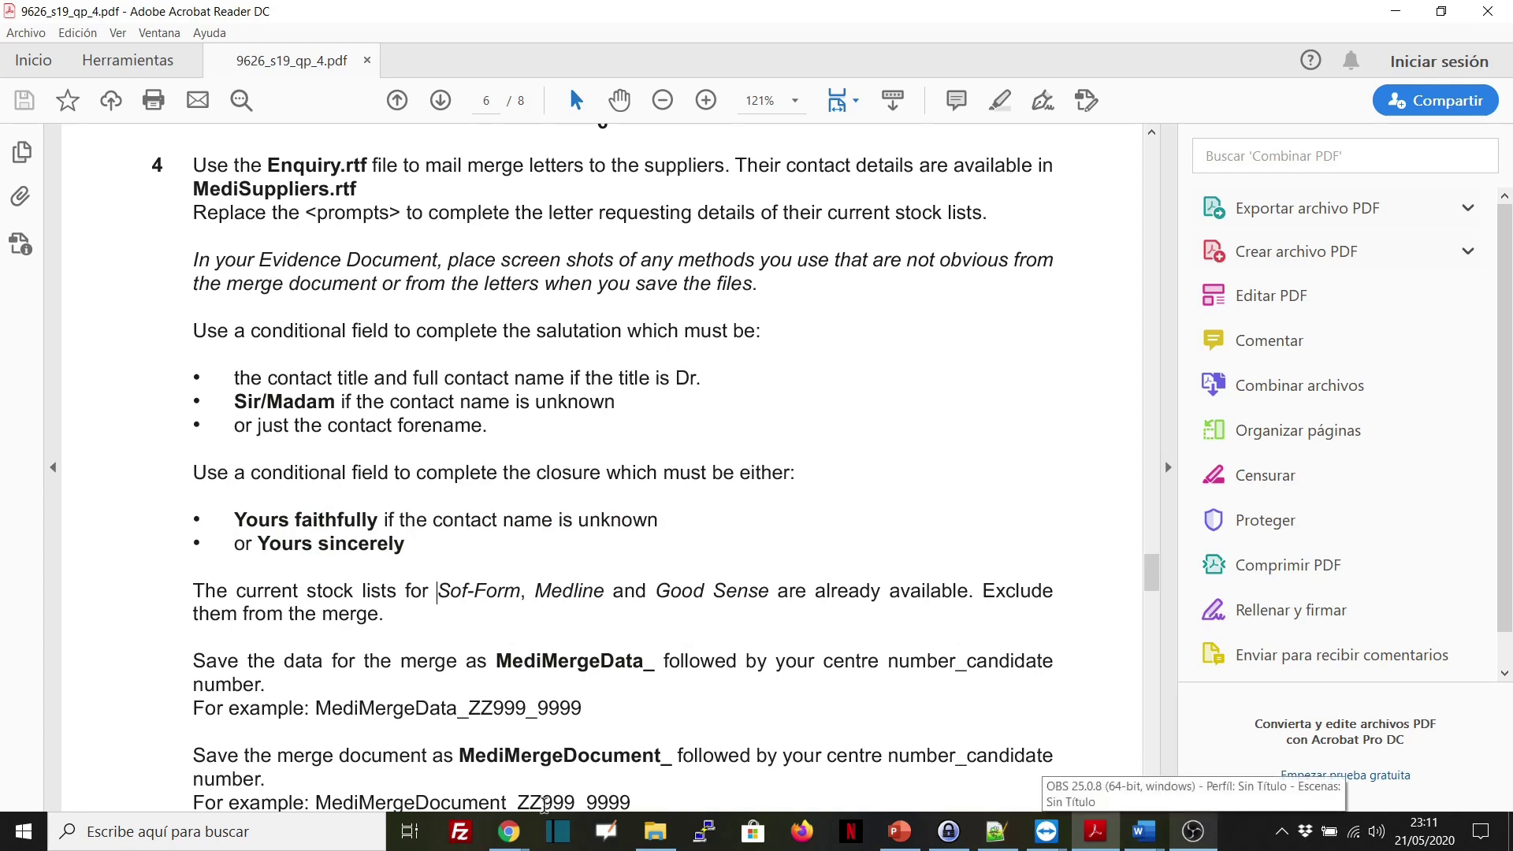
- Open EvidenceDocument.rtf from the source files folder, look at it and close it again
{"action": "left_click", "coordinate": [655, 831]}
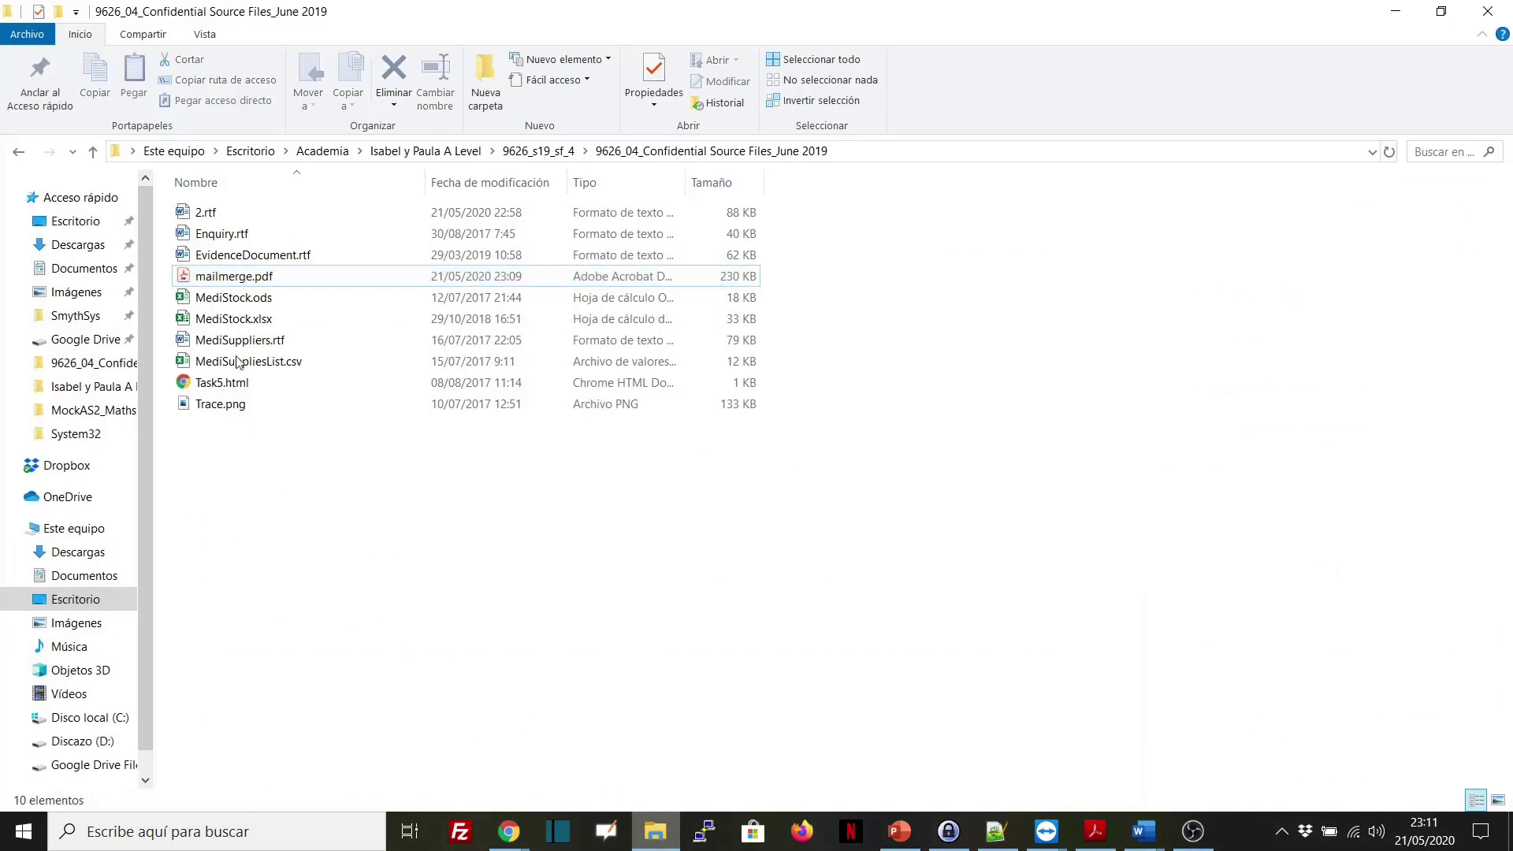
{"action": "double_click", "coordinate": [253, 255]}
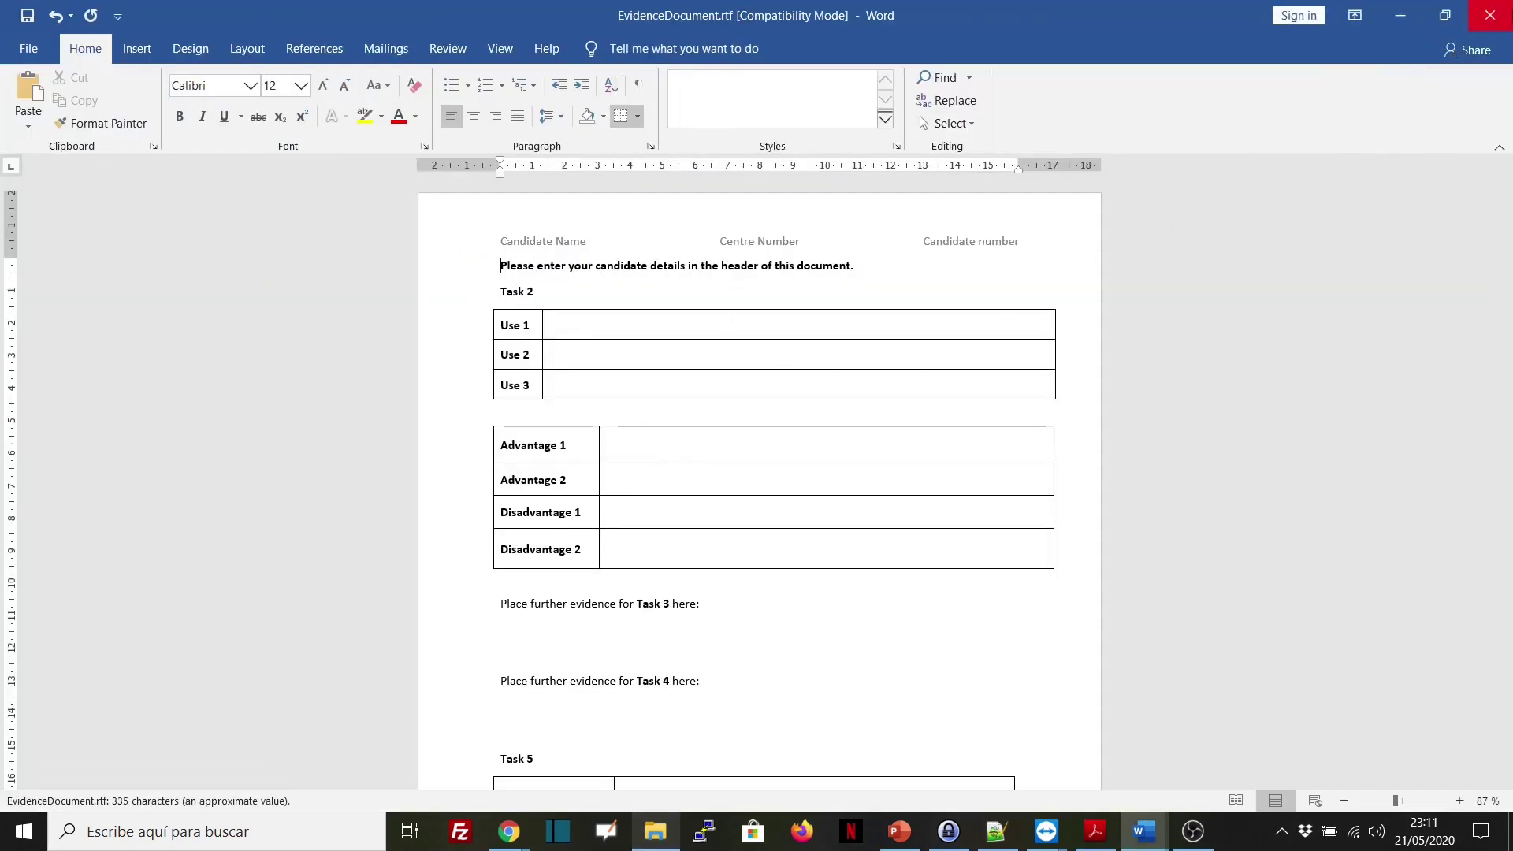
{"action": "left_click", "coordinate": [1502, 11]}
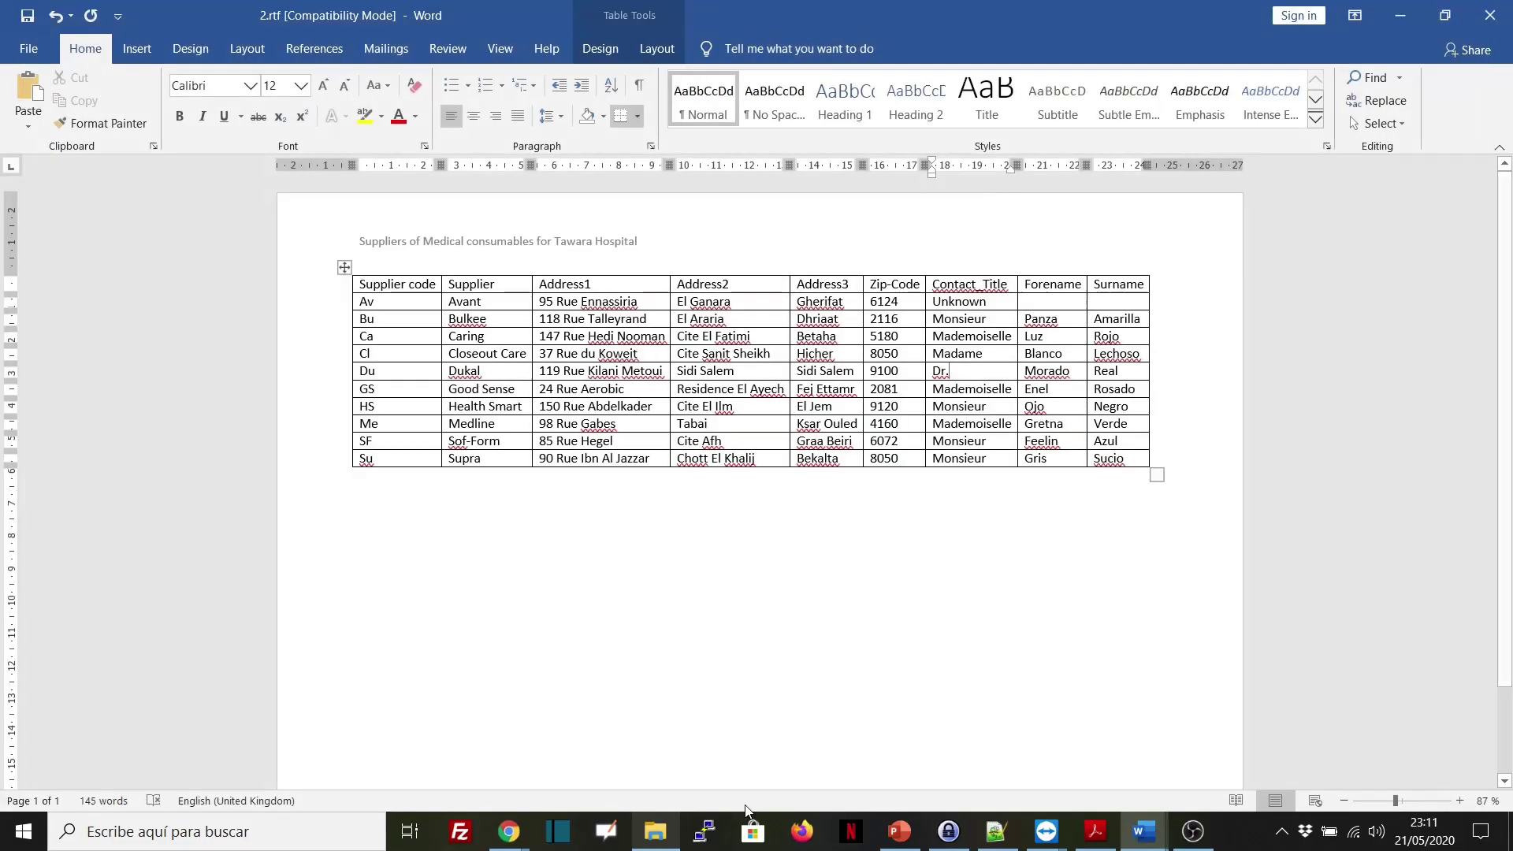
- Open the Enquiry.rtf letter from the source files folder in Word and look at its prompts
{"action": "left_click", "coordinate": [655, 832]}
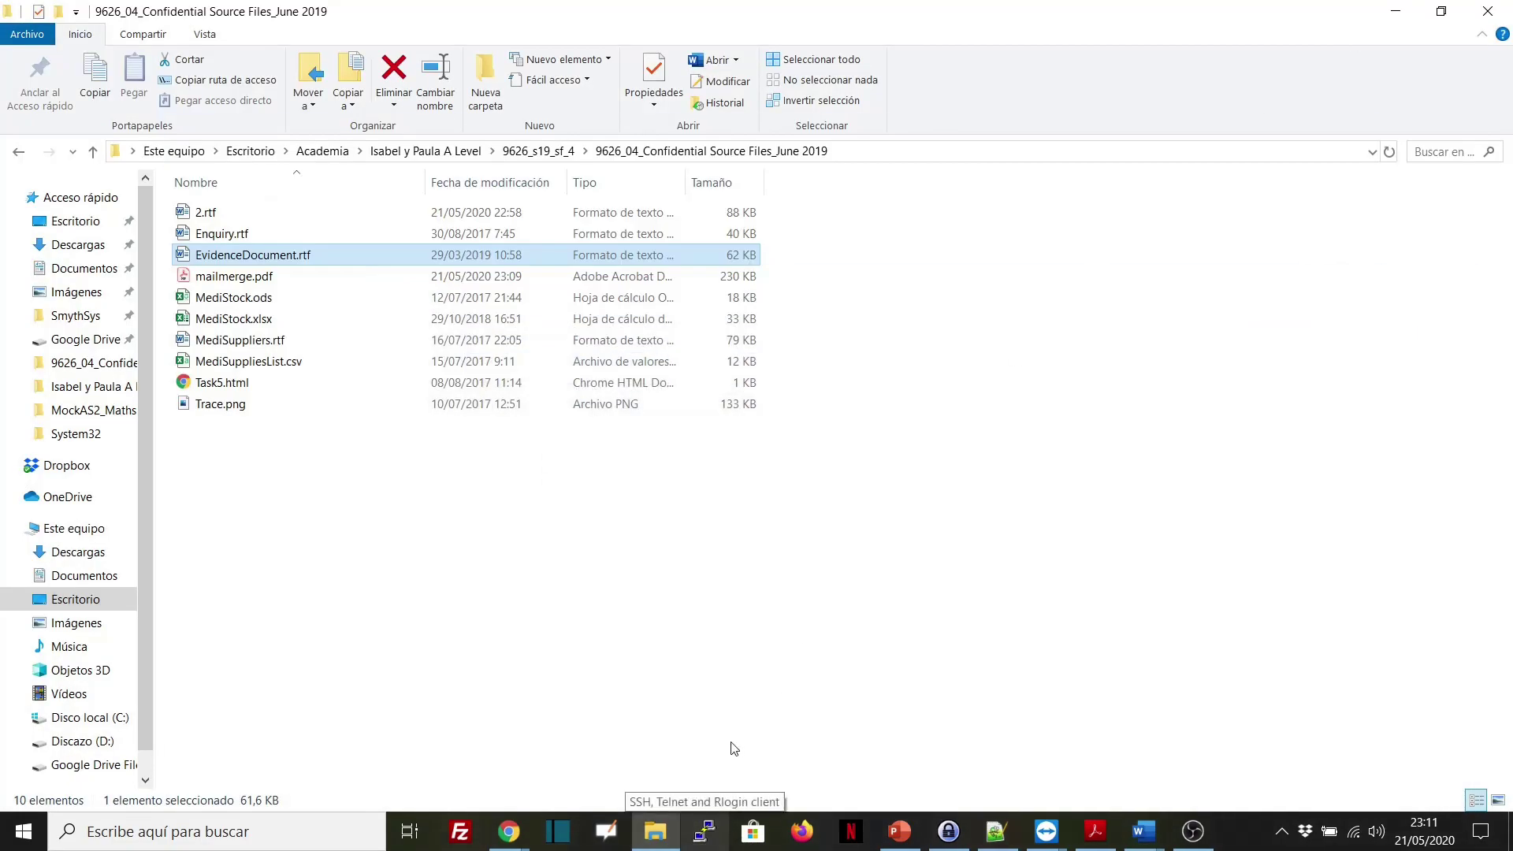
{"action": "mouse_move", "coordinate": [1143, 831]}
{"action": "mouse_move", "coordinate": [1227, 759]}
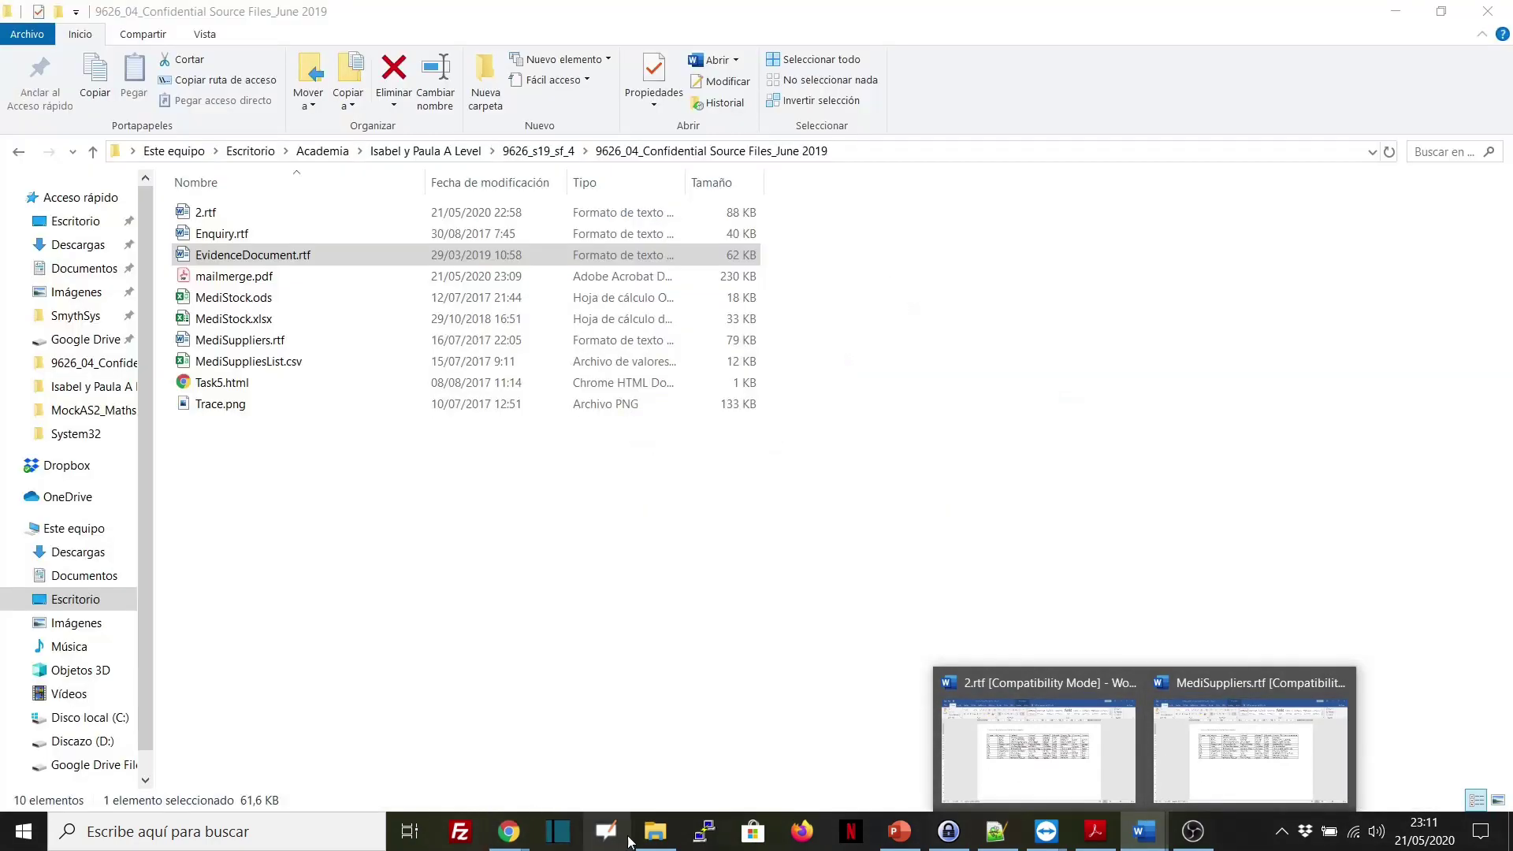
{"action": "double_click", "coordinate": [218, 239]}
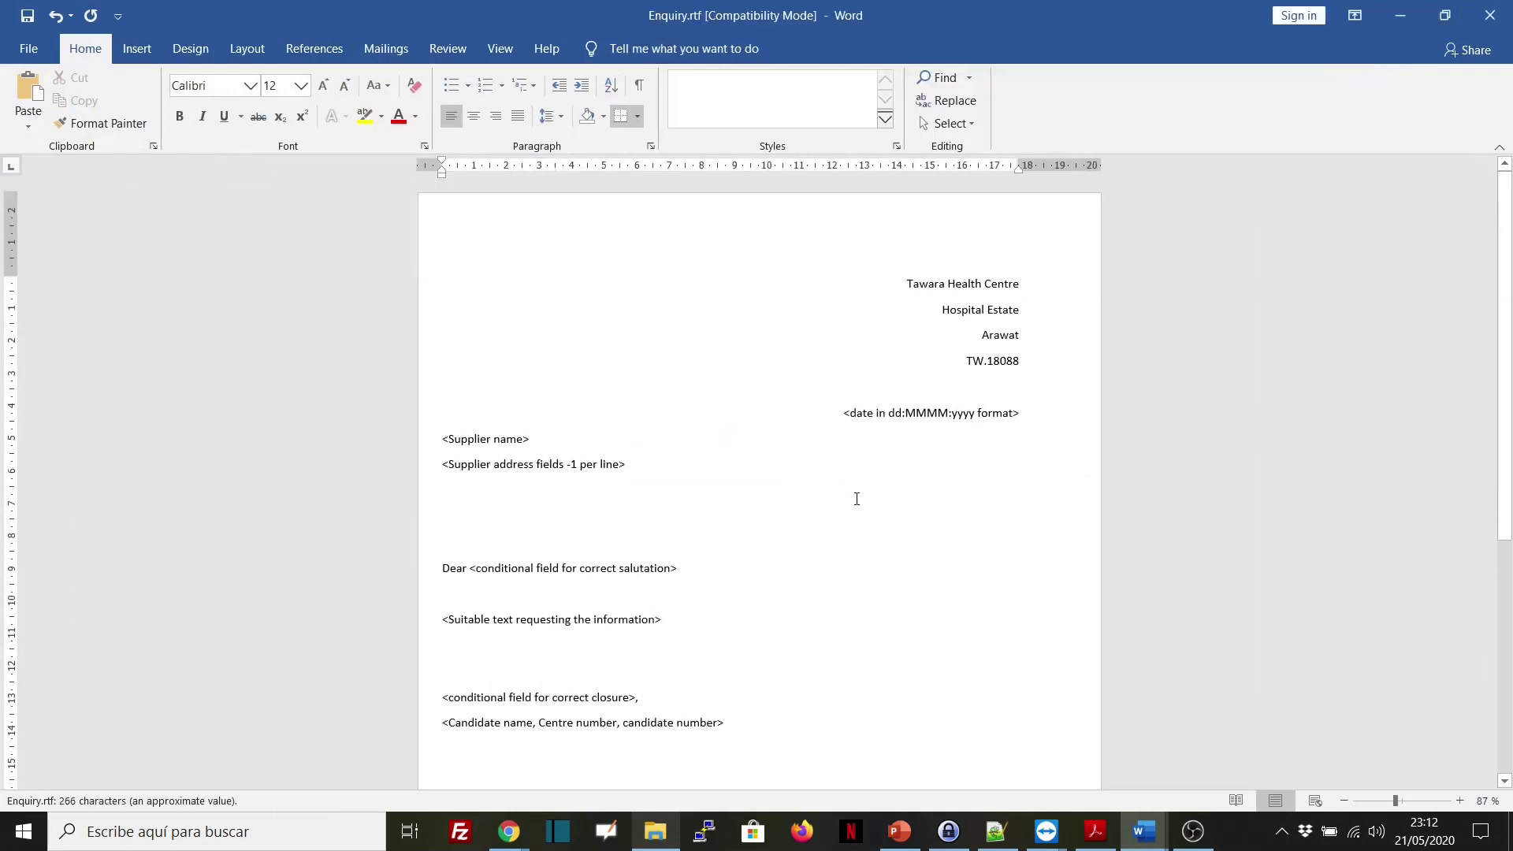
{"action": "left_click", "coordinate": [488, 439]}
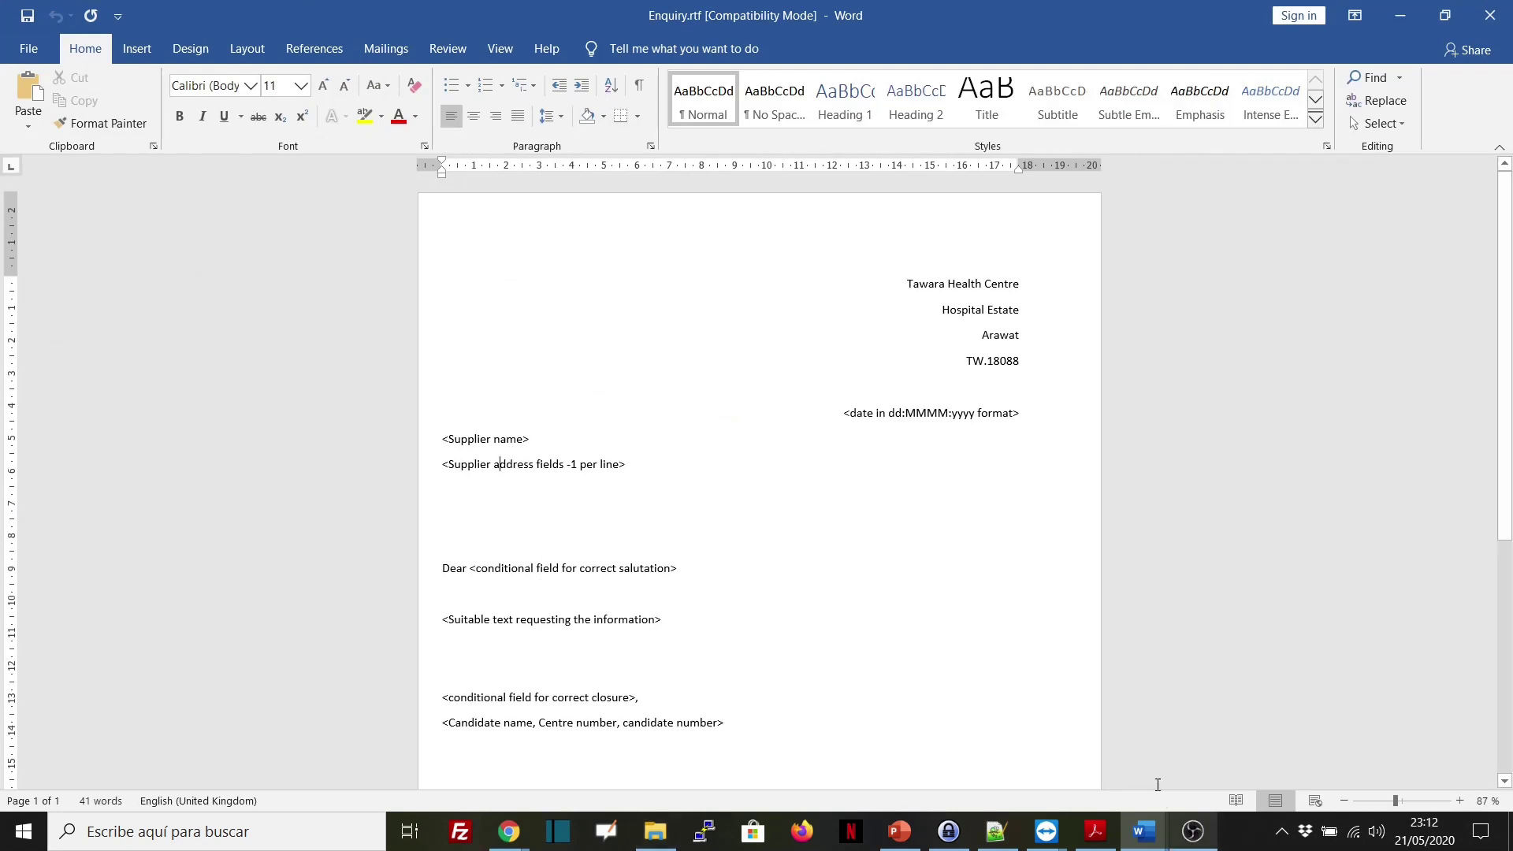
- Switch to MediSuppliers.rtf and examine how the combined Contact_Title Forename Surname column holds the contact details
{"action": "left_click", "coordinate": [1146, 833]}
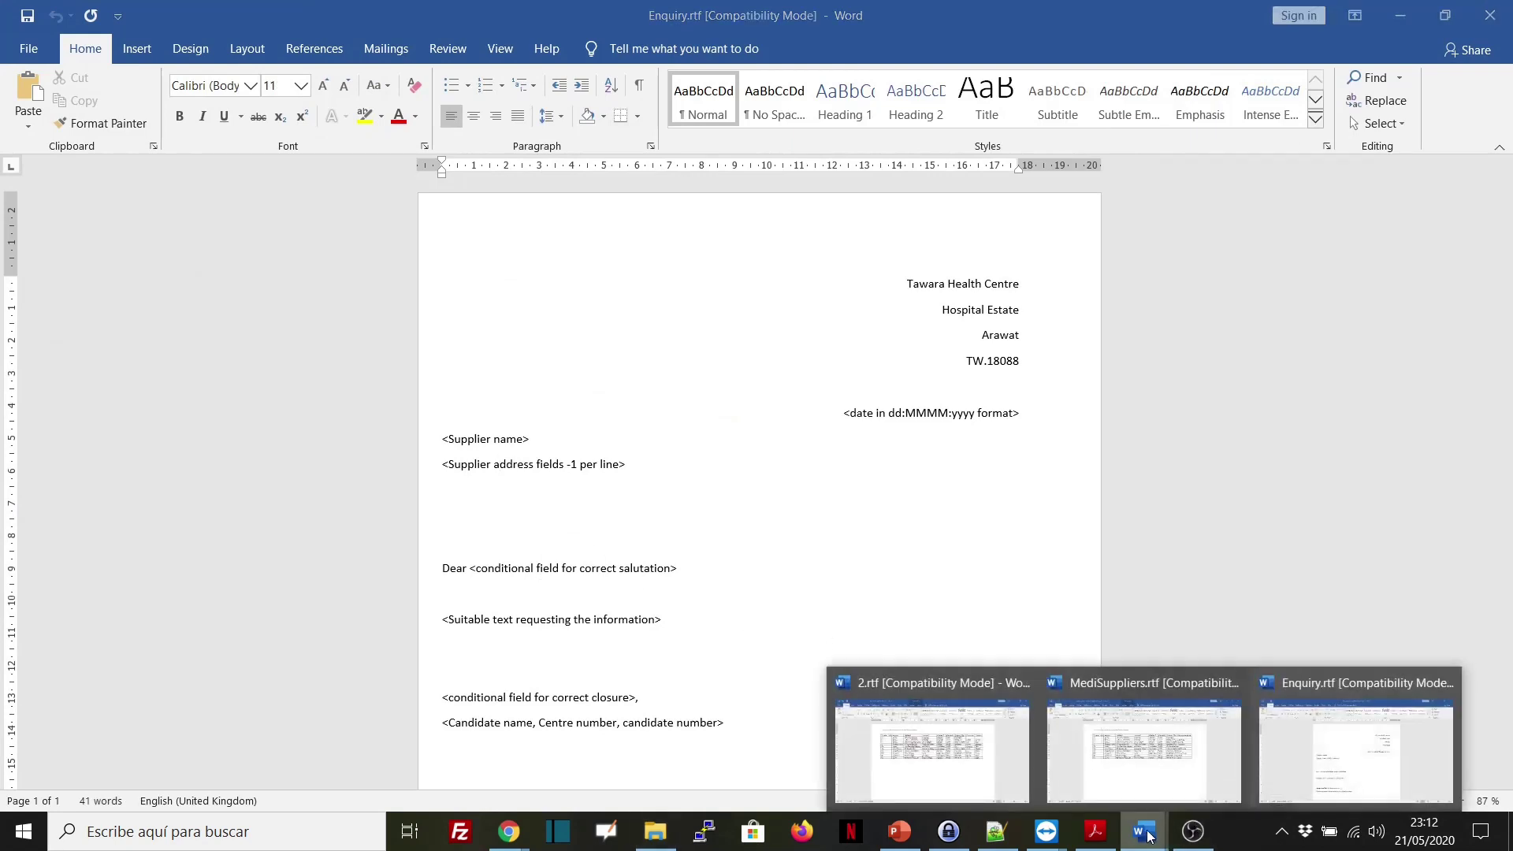
{"action": "left_click", "coordinate": [1145, 768]}
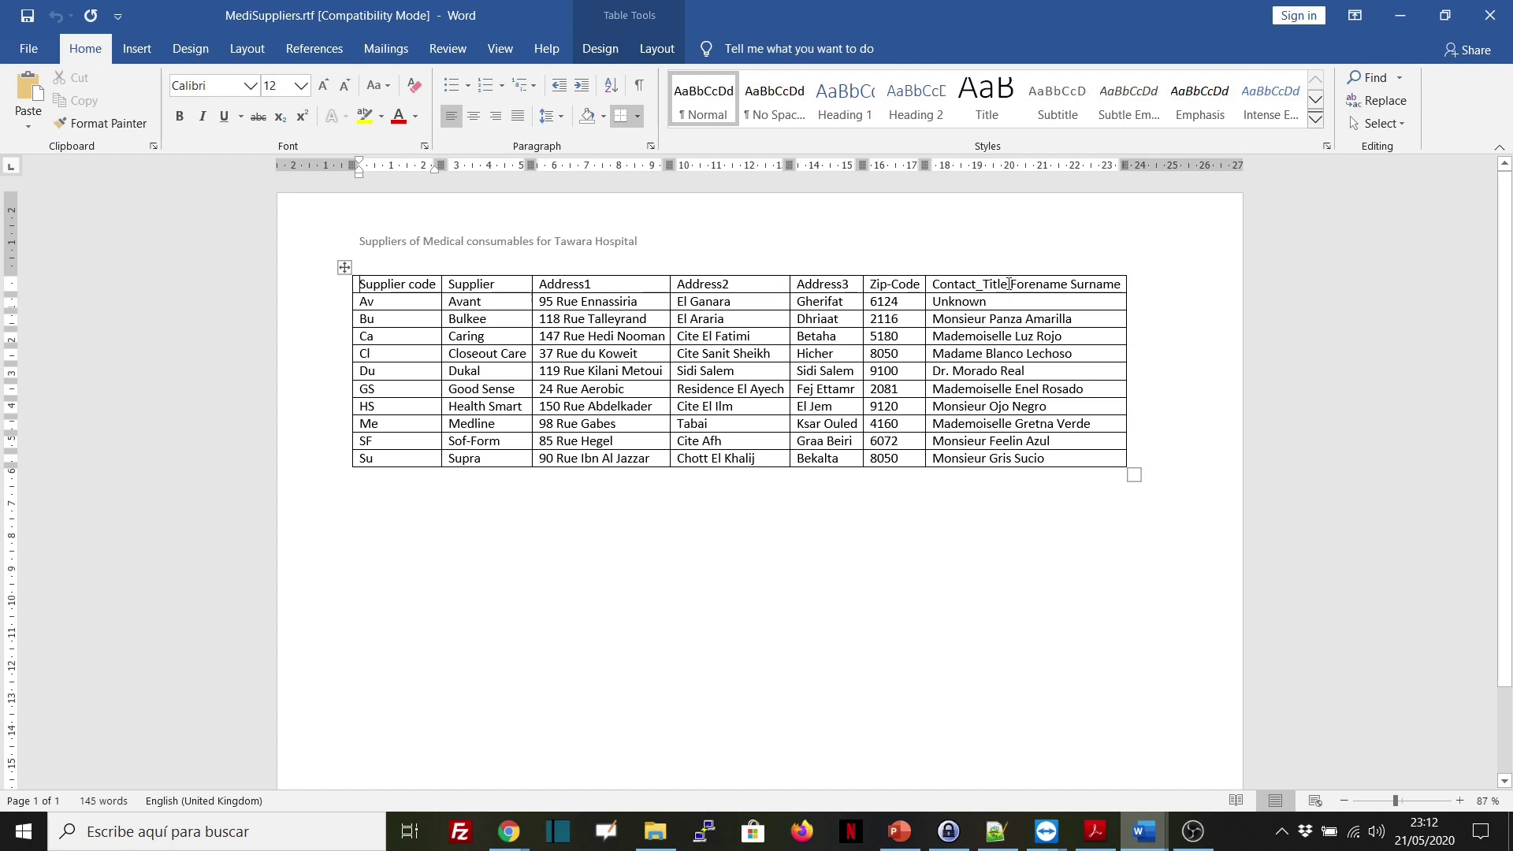
{"action": "left_click_drag", "start_coordinate": [1009, 283], "coordinate": [934, 284]}
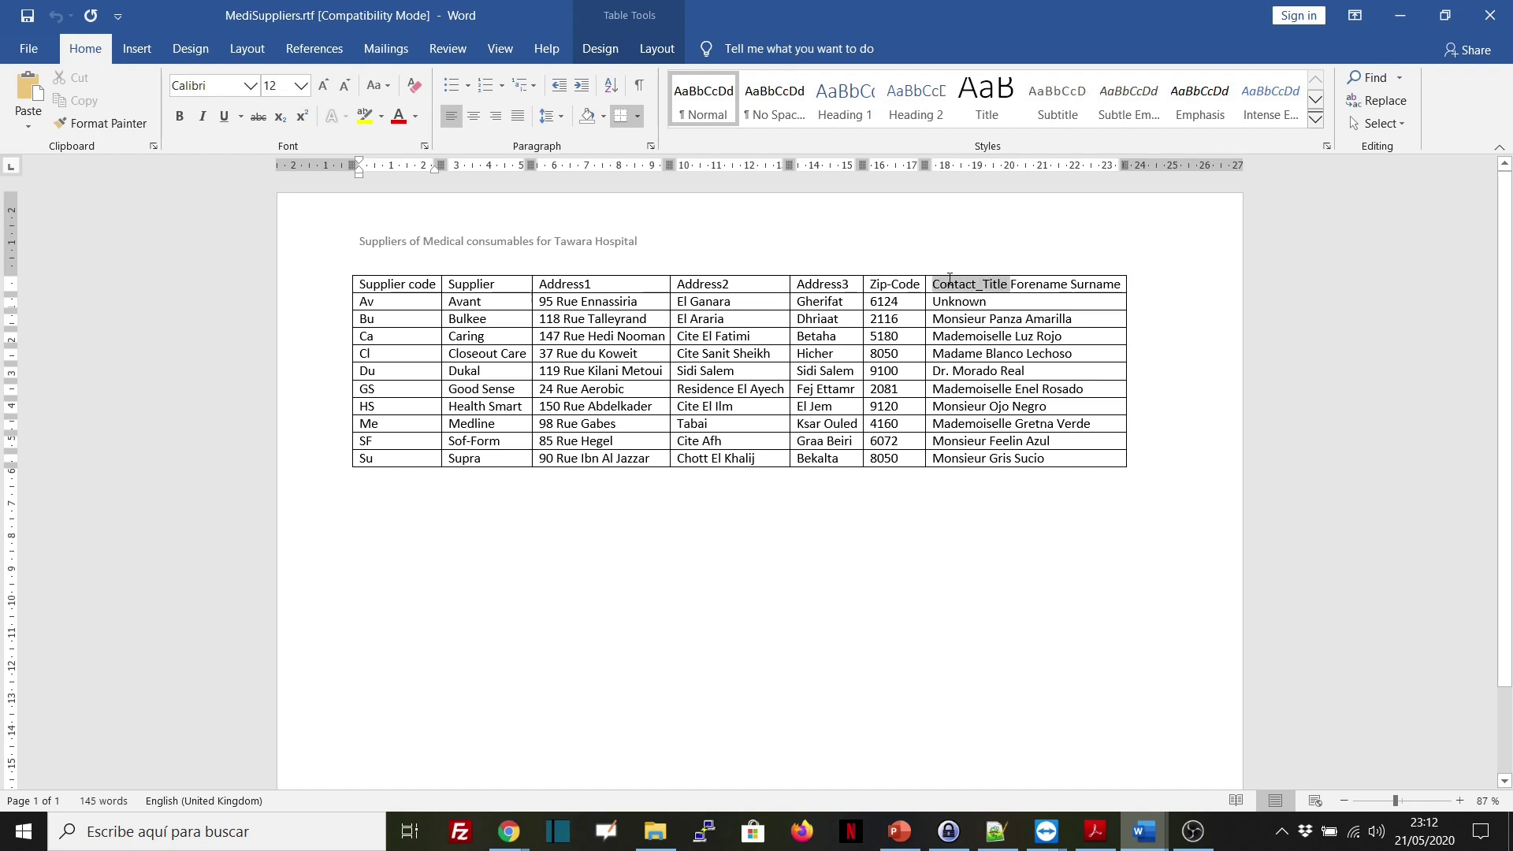
{"action": "left_click", "coordinate": [999, 286]}
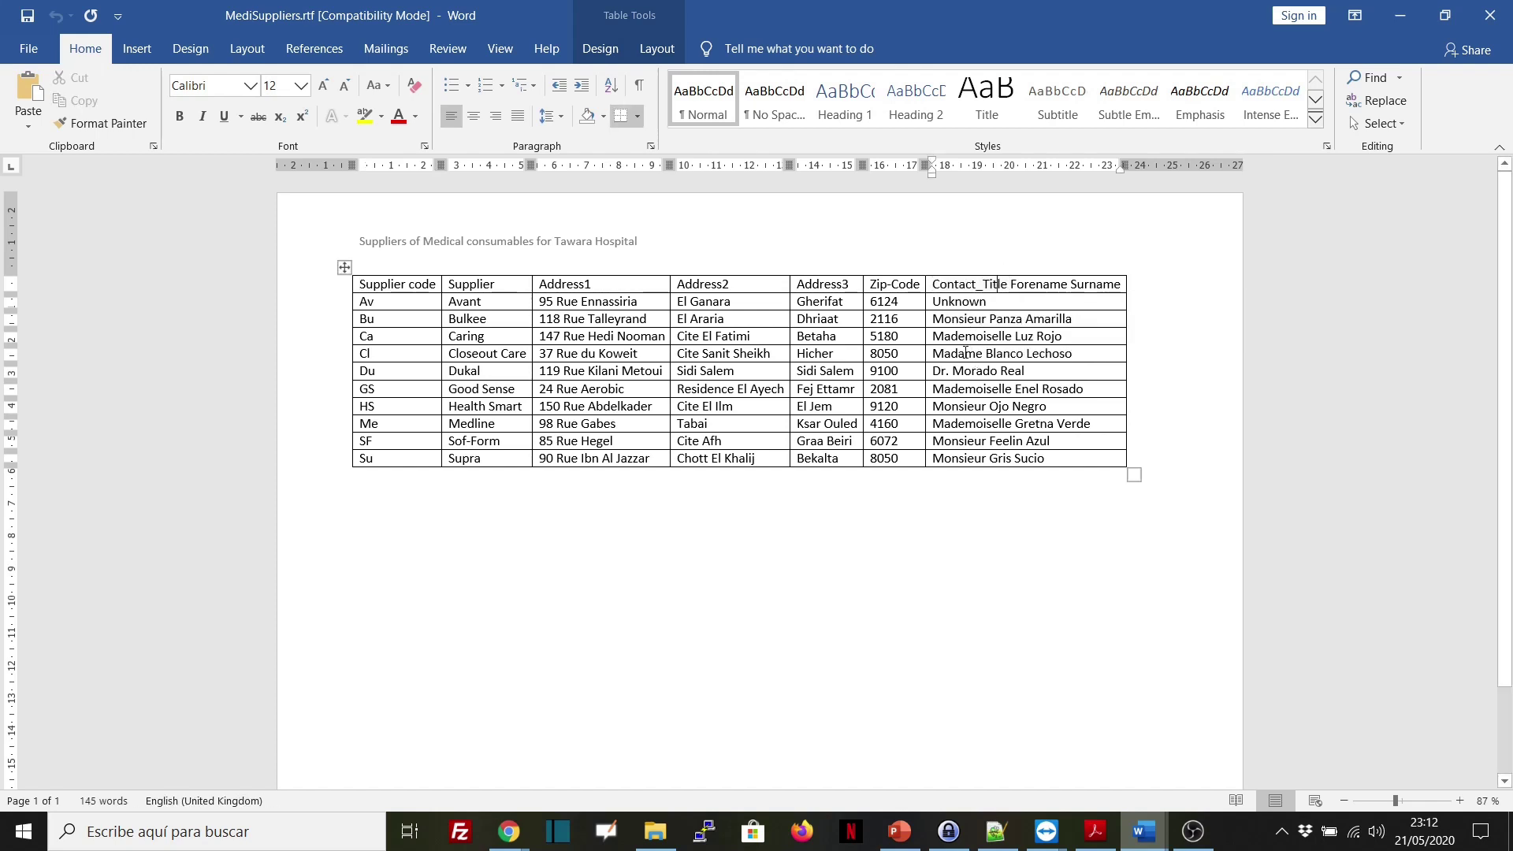
{"action": "left_click_drag", "start_coordinate": [934, 337], "coordinate": [1064, 336]}
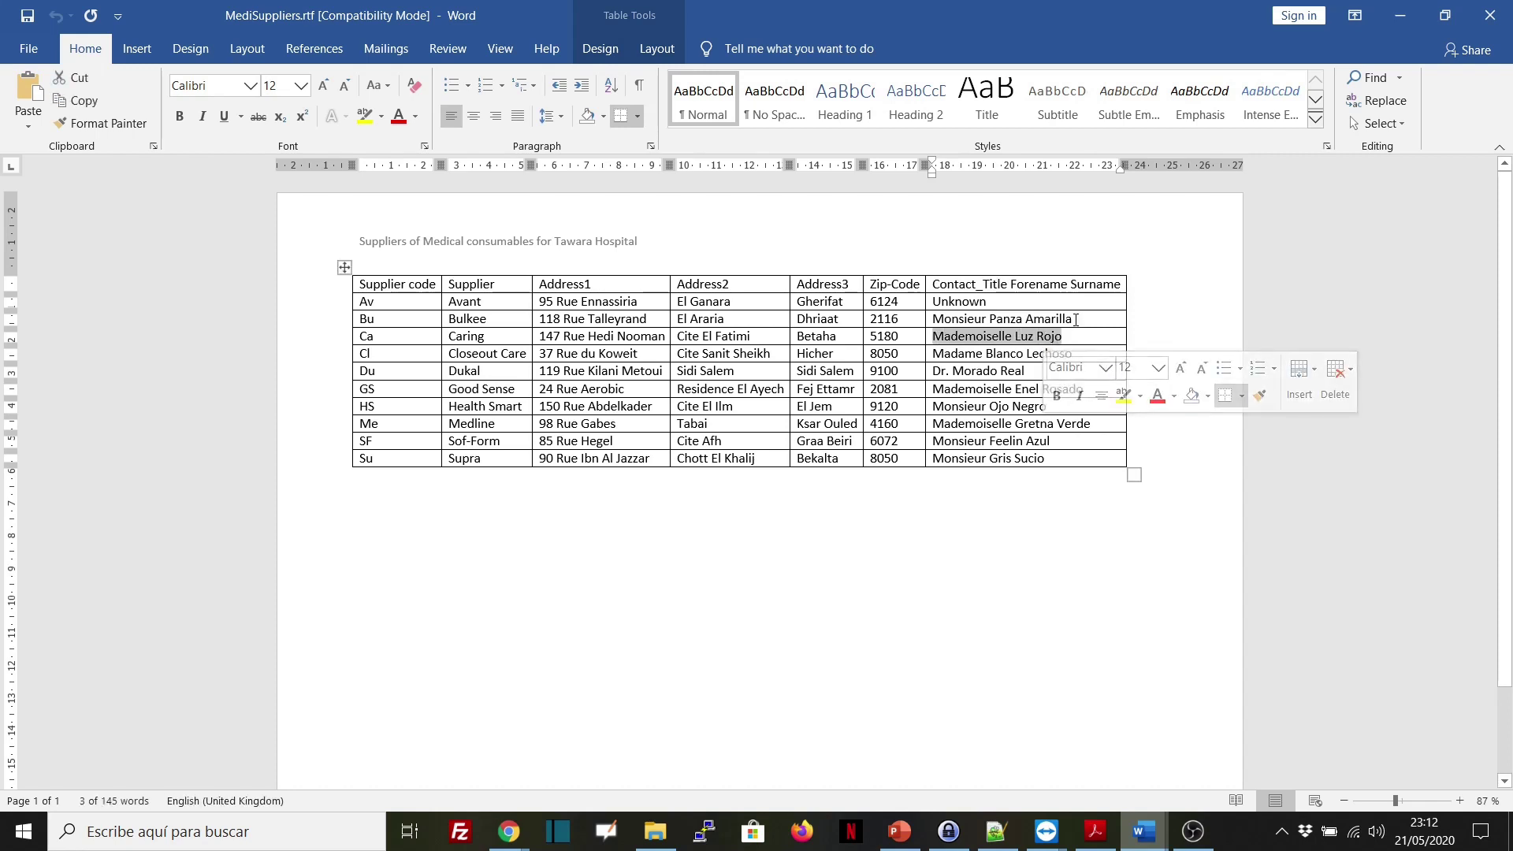
{"action": "left_click", "coordinate": [1075, 320]}
{"action": "left_click_drag", "start_coordinate": [1011, 286], "coordinate": [1070, 286]}
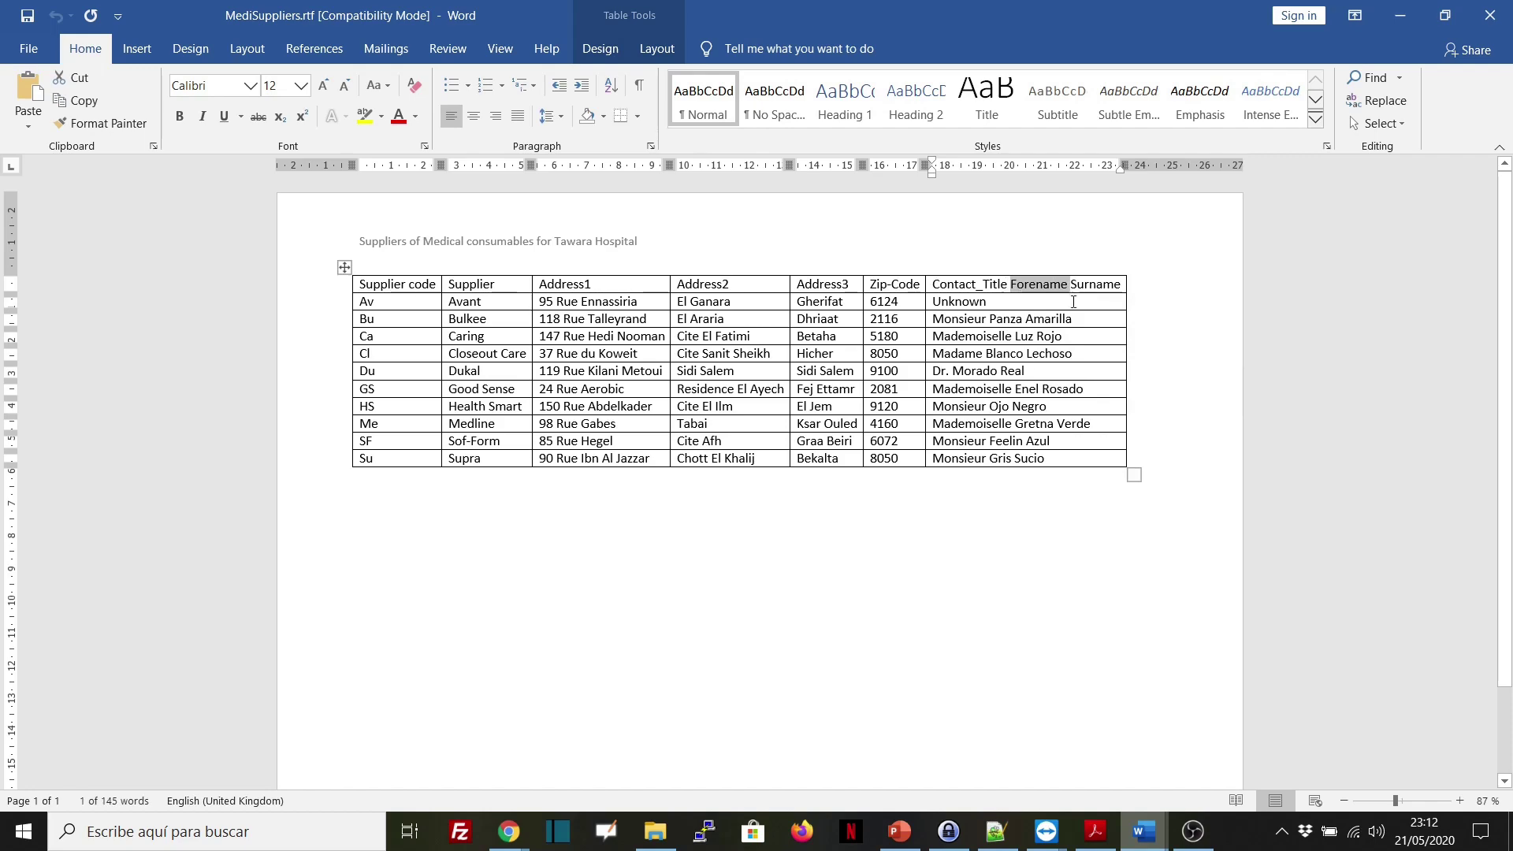
{"action": "left_click", "coordinate": [1072, 288]}
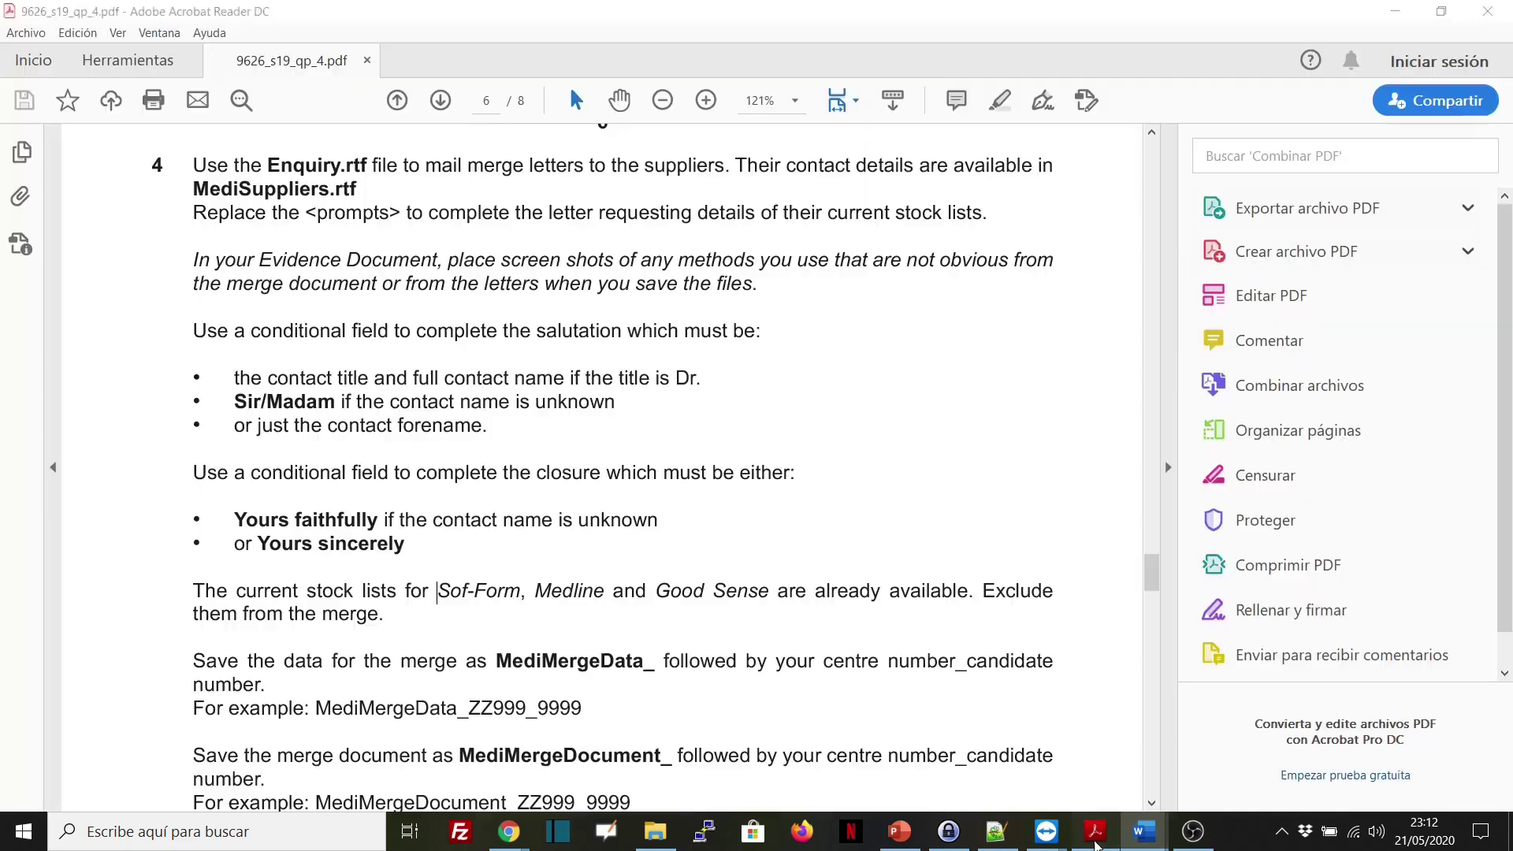
- Switch to the exam paper in Acrobat Reader and reread the instruction about placing screenshots in the Evidence Document
{"action": "left_click", "coordinate": [1096, 831]}
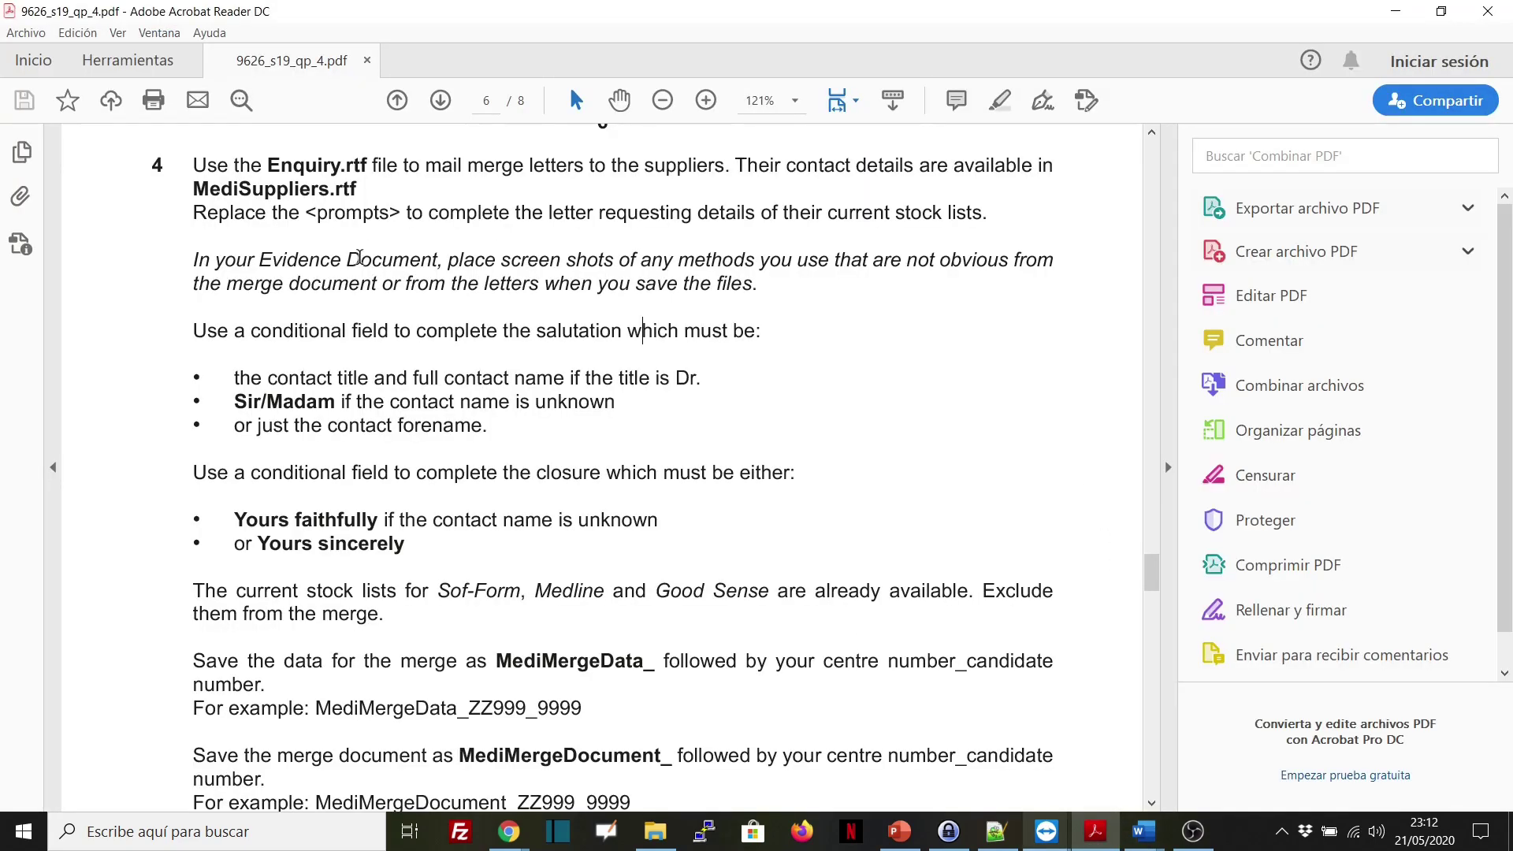
{"action": "left_click_drag", "start_coordinate": [254, 259], "coordinate": [779, 290]}
{"action": "left_click", "coordinate": [733, 286]}
- Compare the combined contact column in MediSuppliers.rtf with the separate Contact_Title, Forename and Surname columns in 2.rtf
{"action": "mouse_move", "coordinate": [1182, 829]}
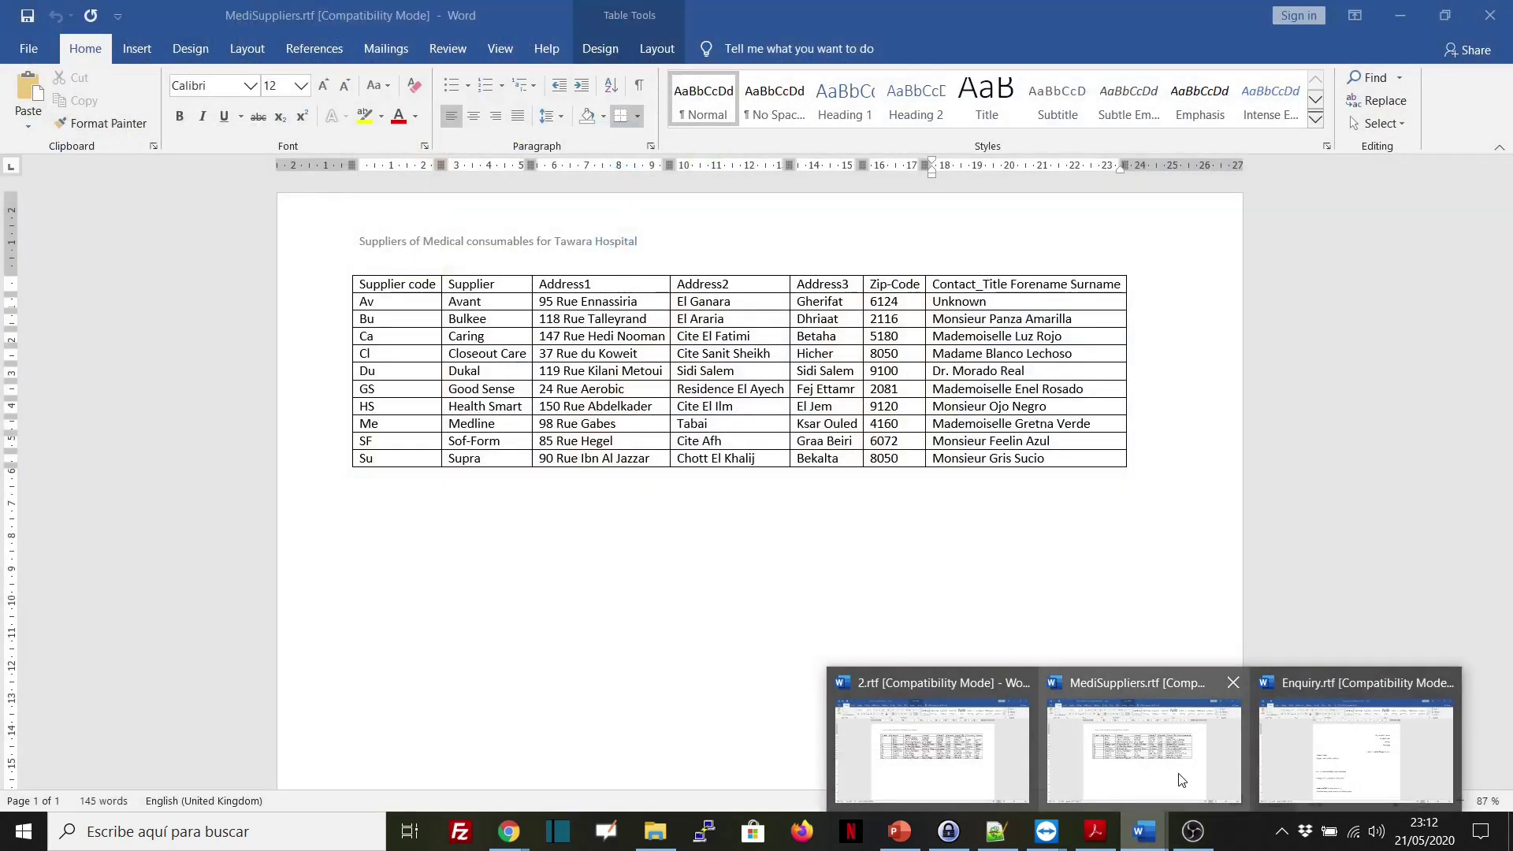
{"action": "left_click", "coordinate": [1181, 780]}
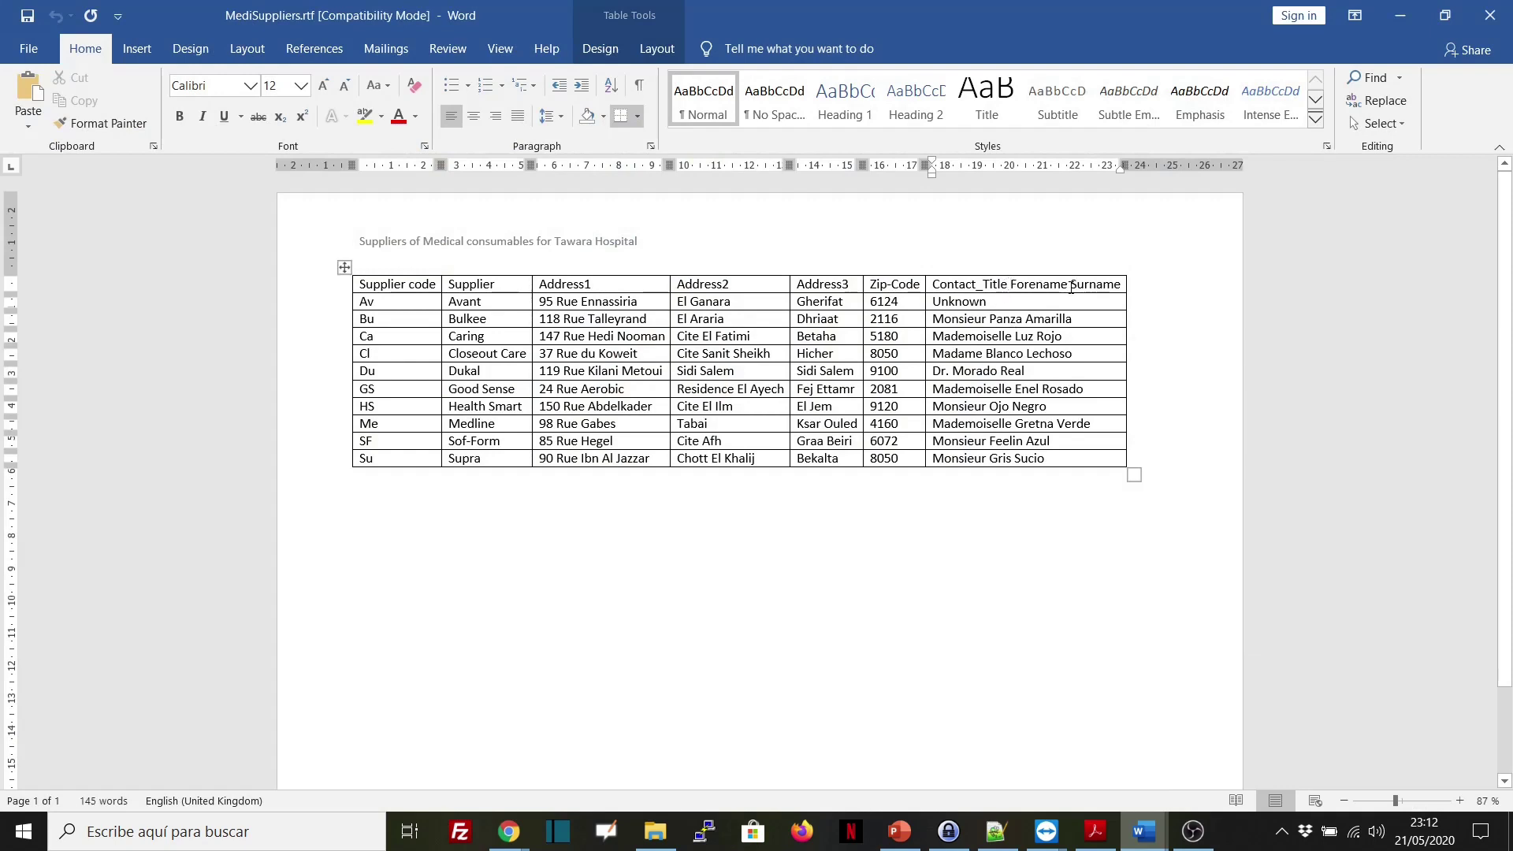
{"action": "left_click", "coordinate": [1144, 832]}
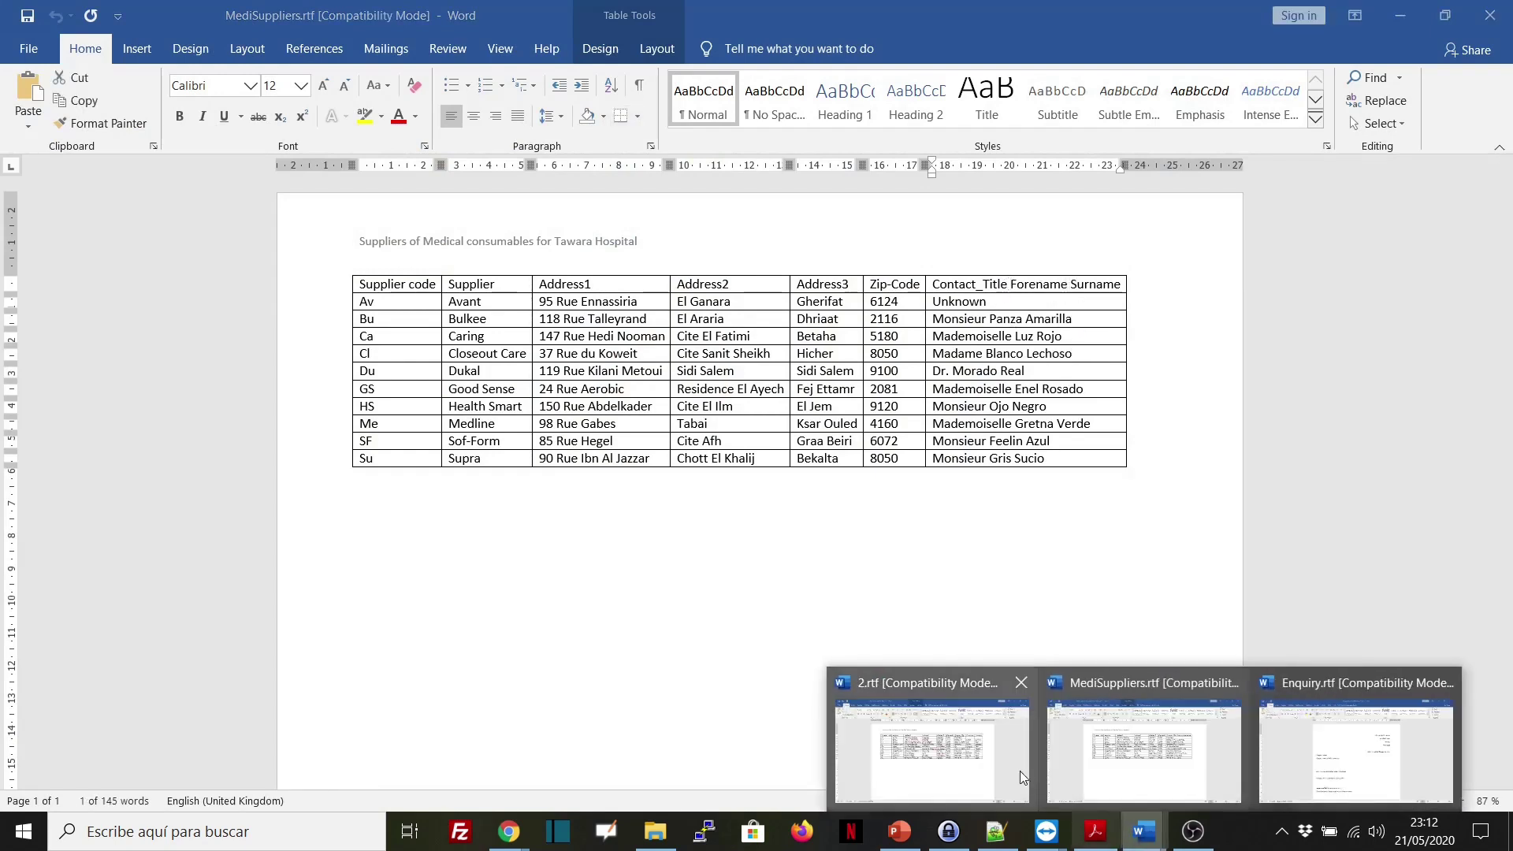
{"action": "left_click", "coordinate": [932, 753]}
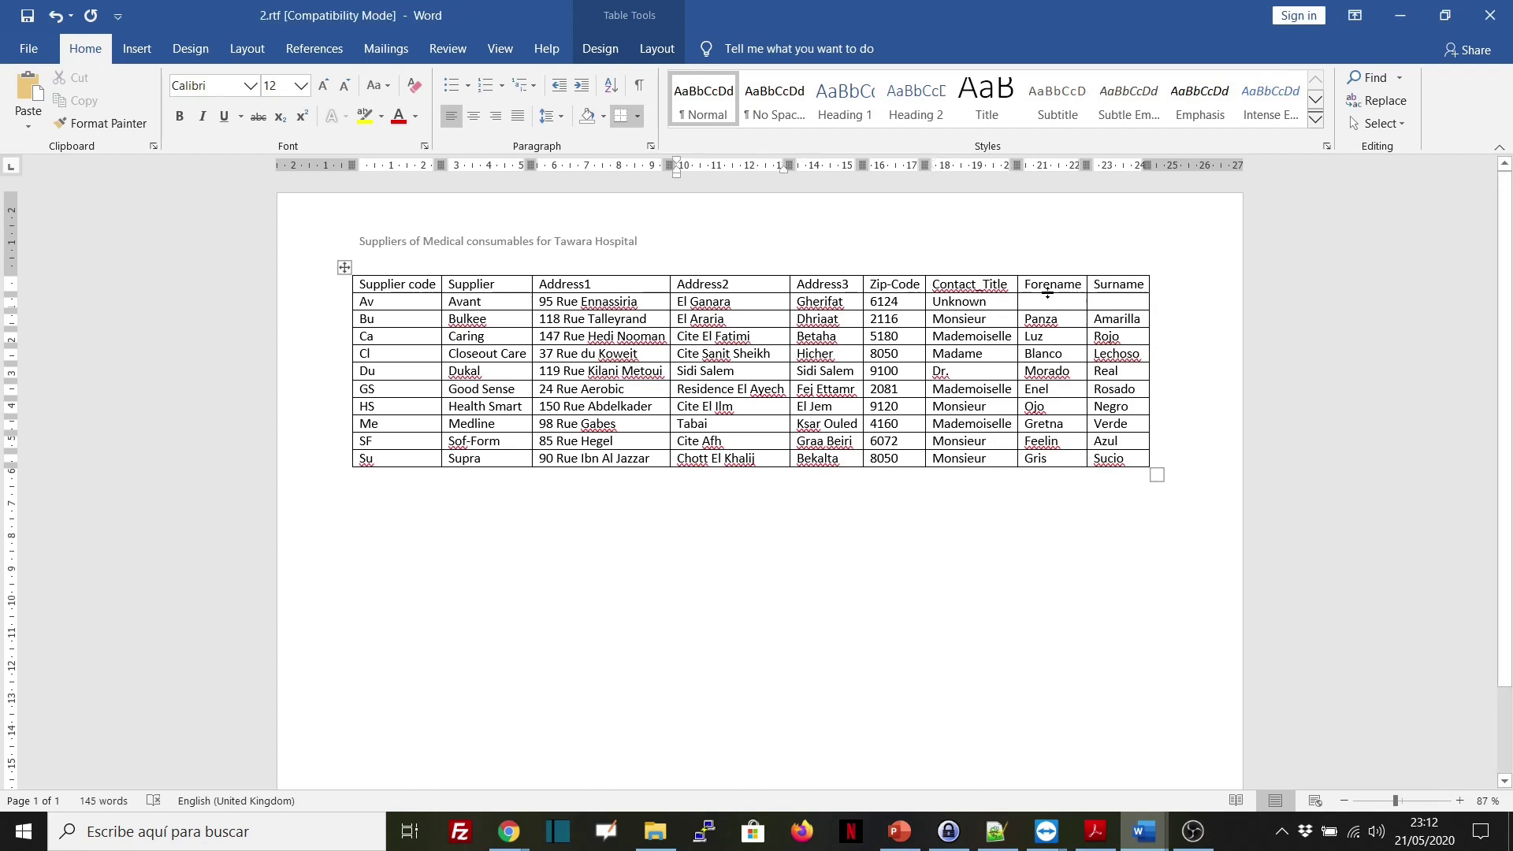
{"action": "left_click_drag", "start_coordinate": [934, 281], "coordinate": [1010, 284]}
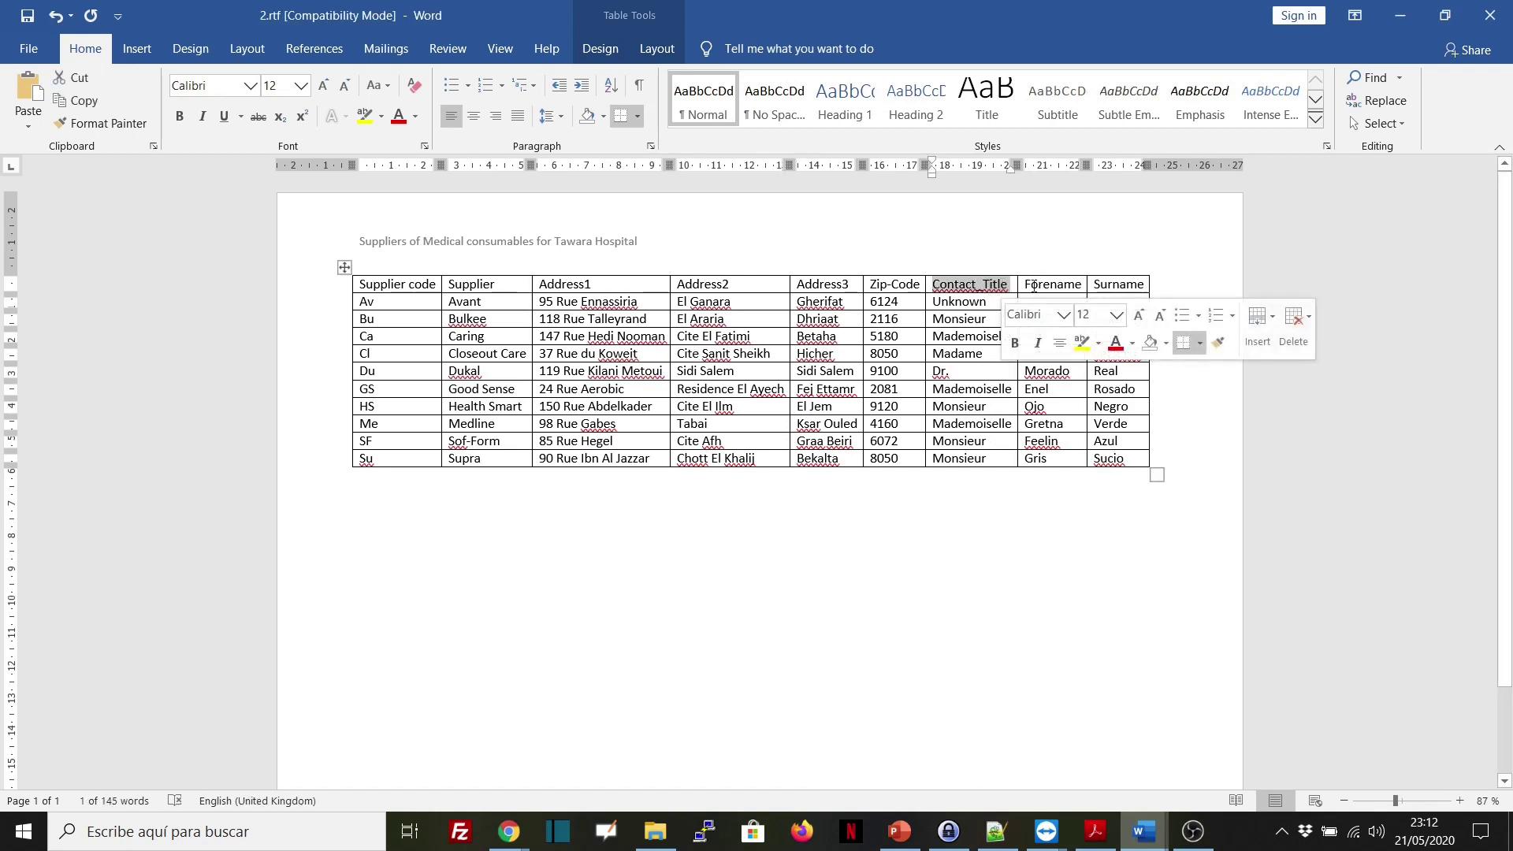
{"action": "left_click", "coordinate": [1017, 286]}
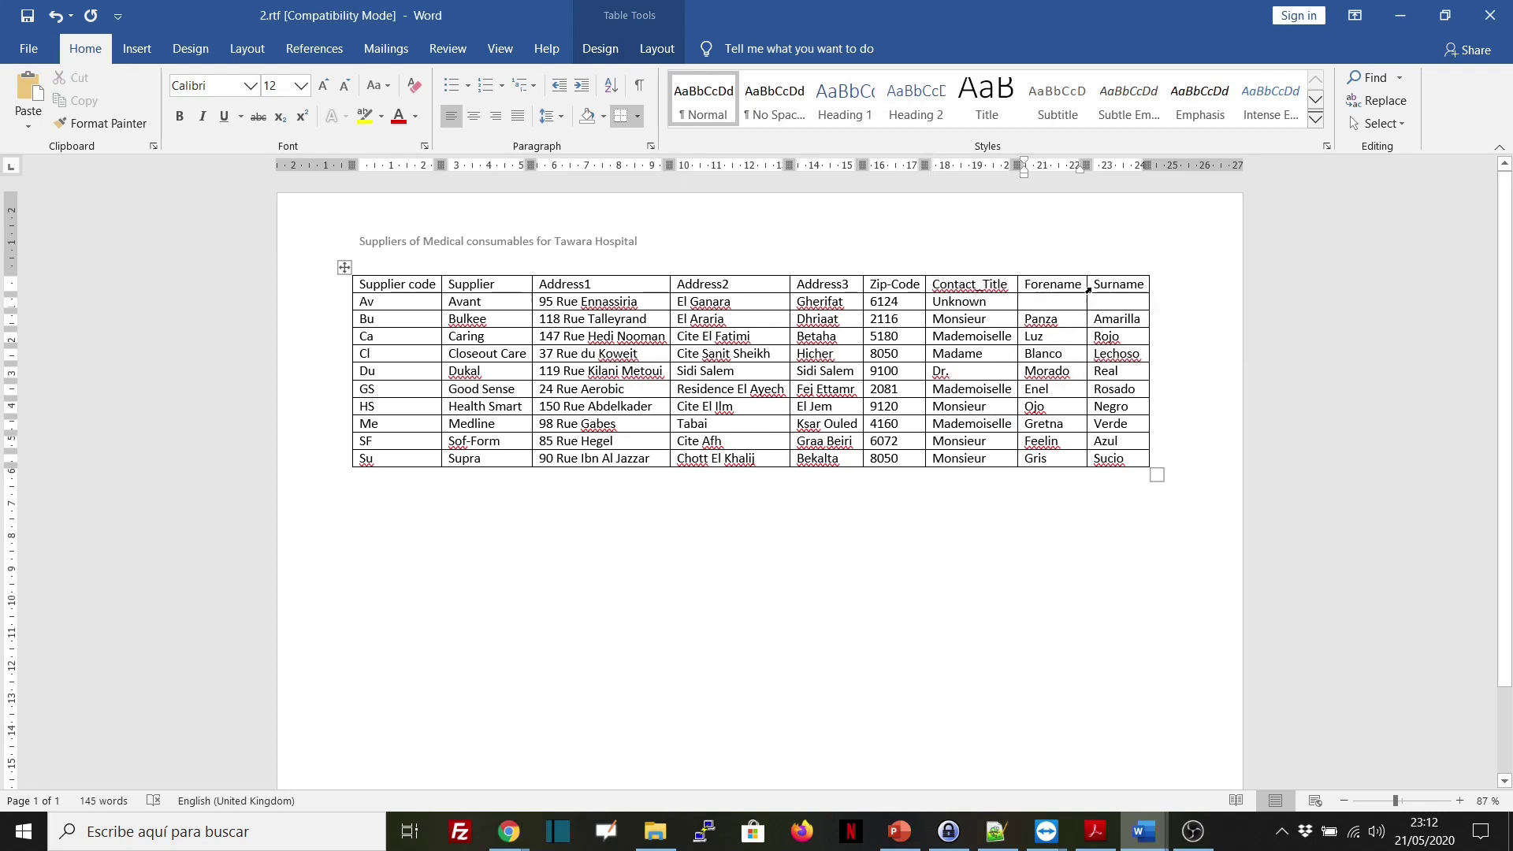
{"action": "left_click", "coordinate": [1119, 546]}
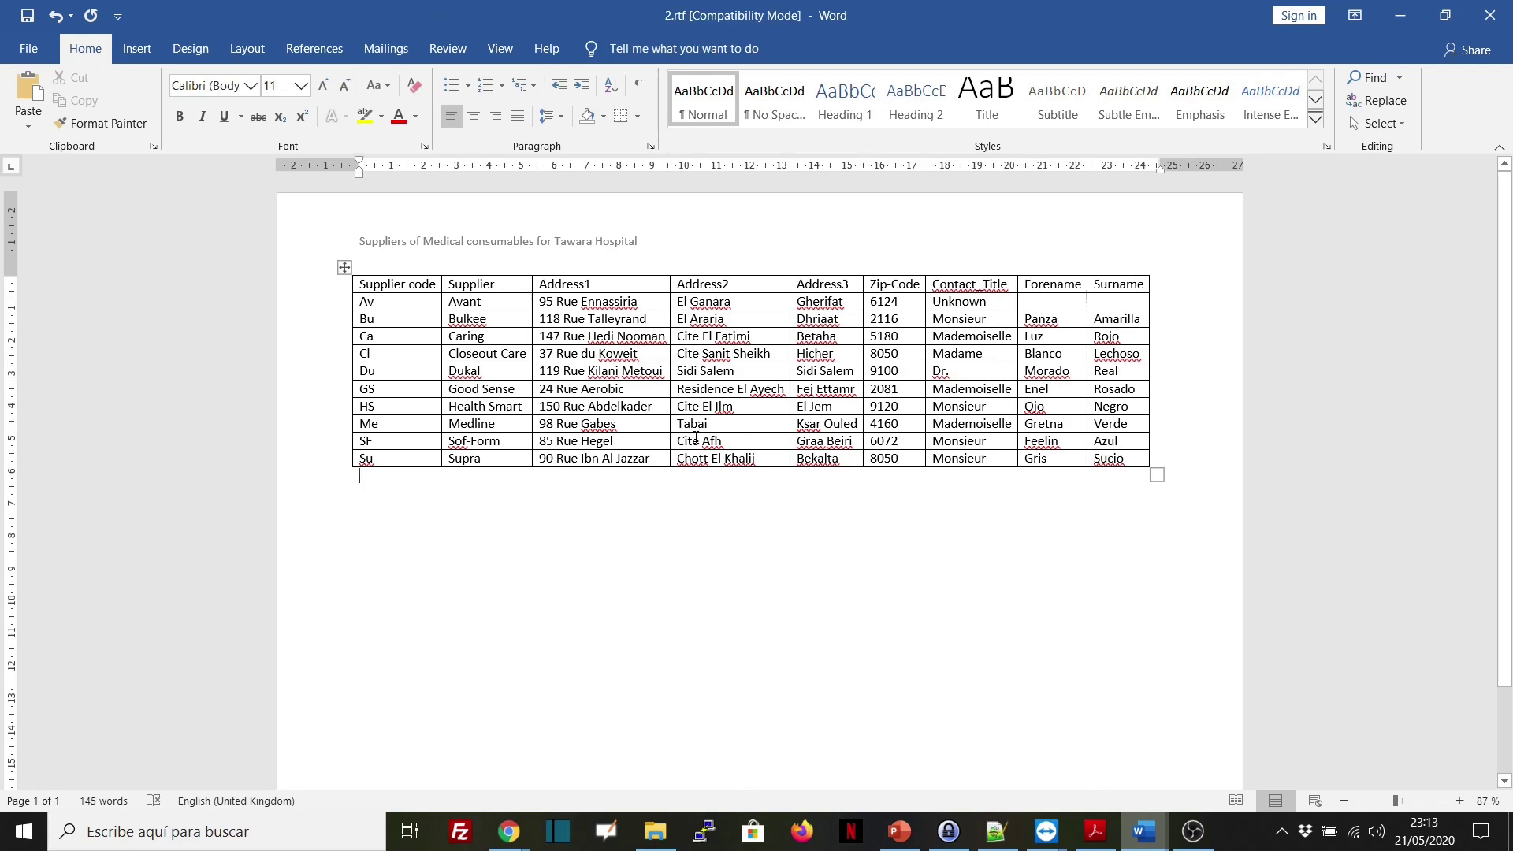
- Switch to Enquiry.rtf and start a mail merge of the Letters type
{"action": "mouse_move", "coordinate": [1145, 829]}
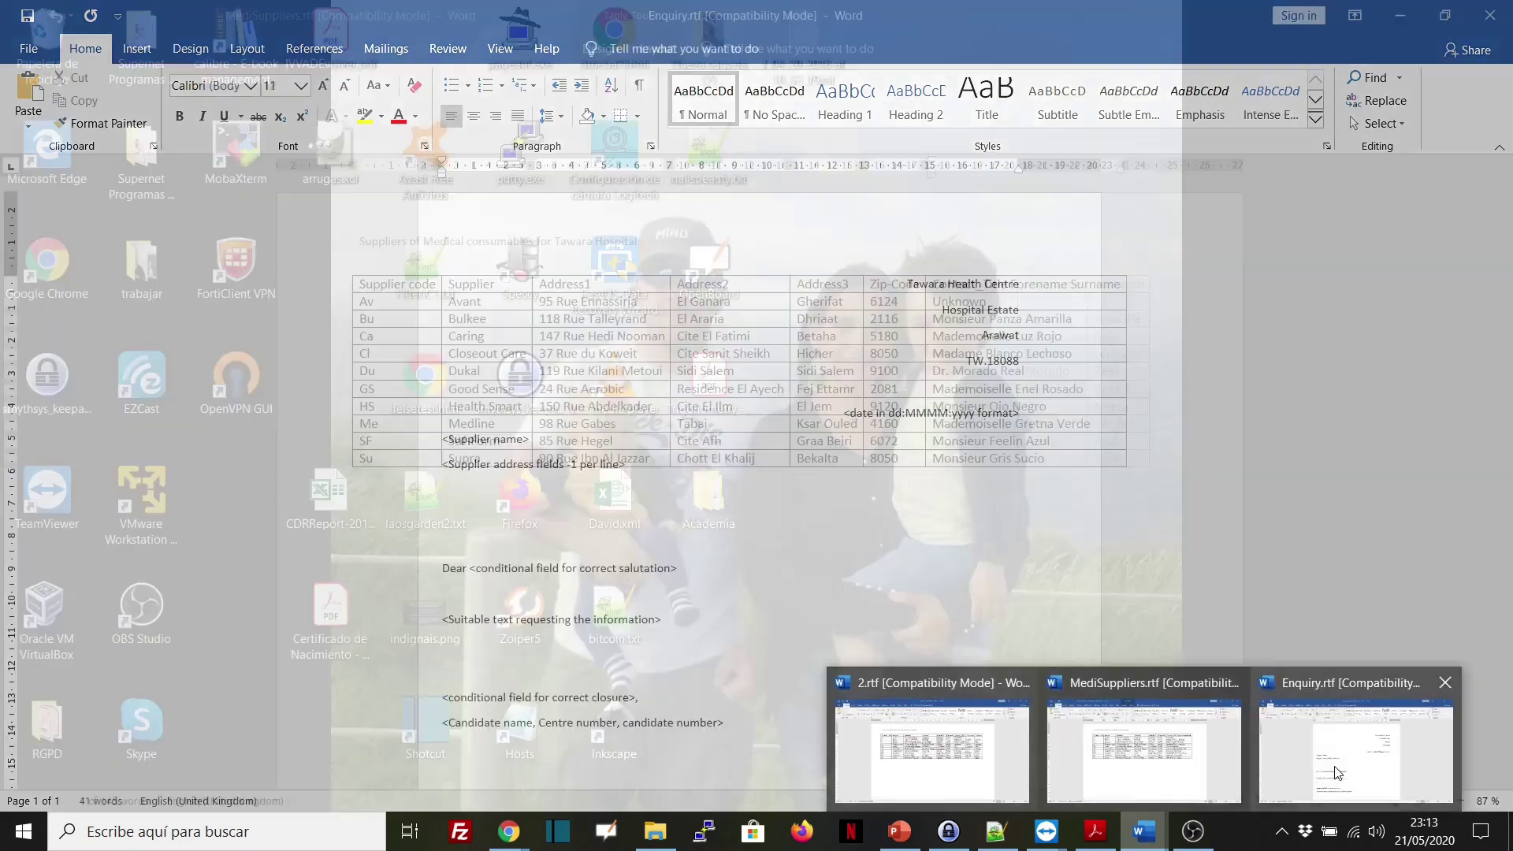
{"action": "left_click", "coordinate": [1338, 772]}
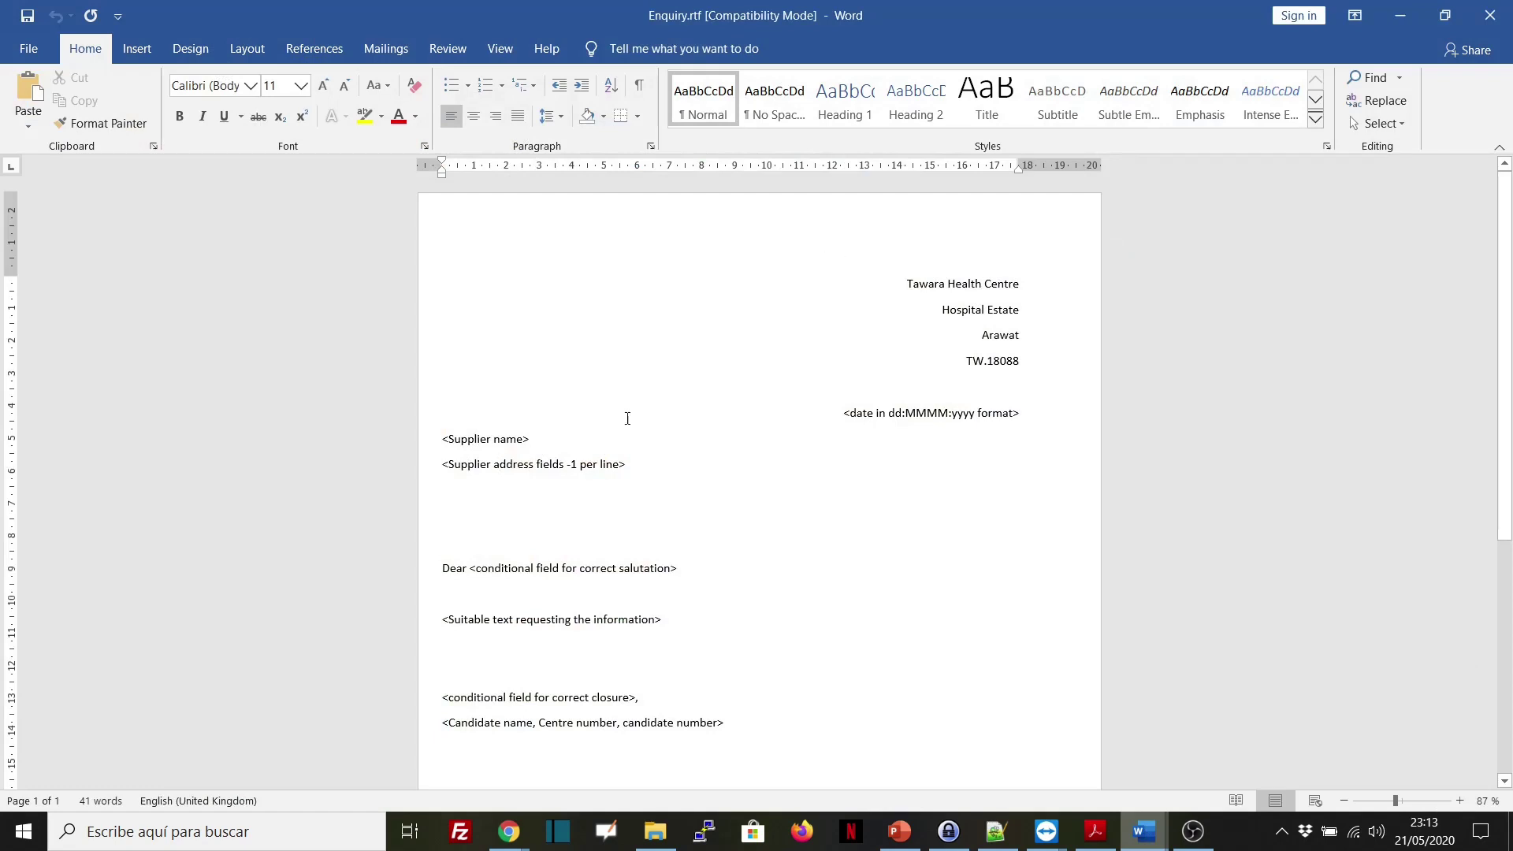
{"action": "left_click", "coordinate": [386, 49]}
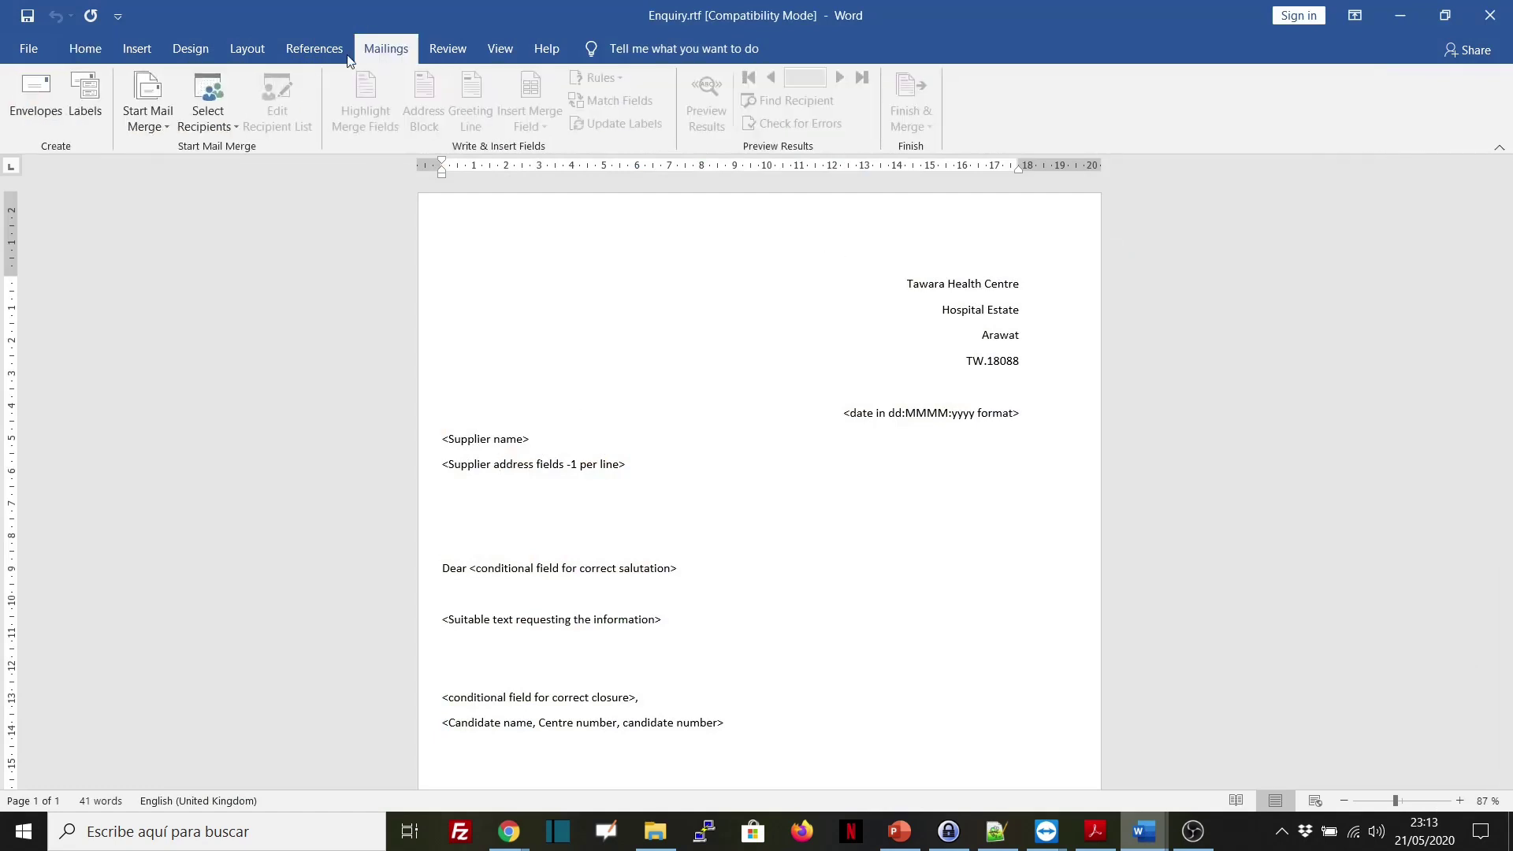
{"action": "left_click", "coordinate": [148, 119]}
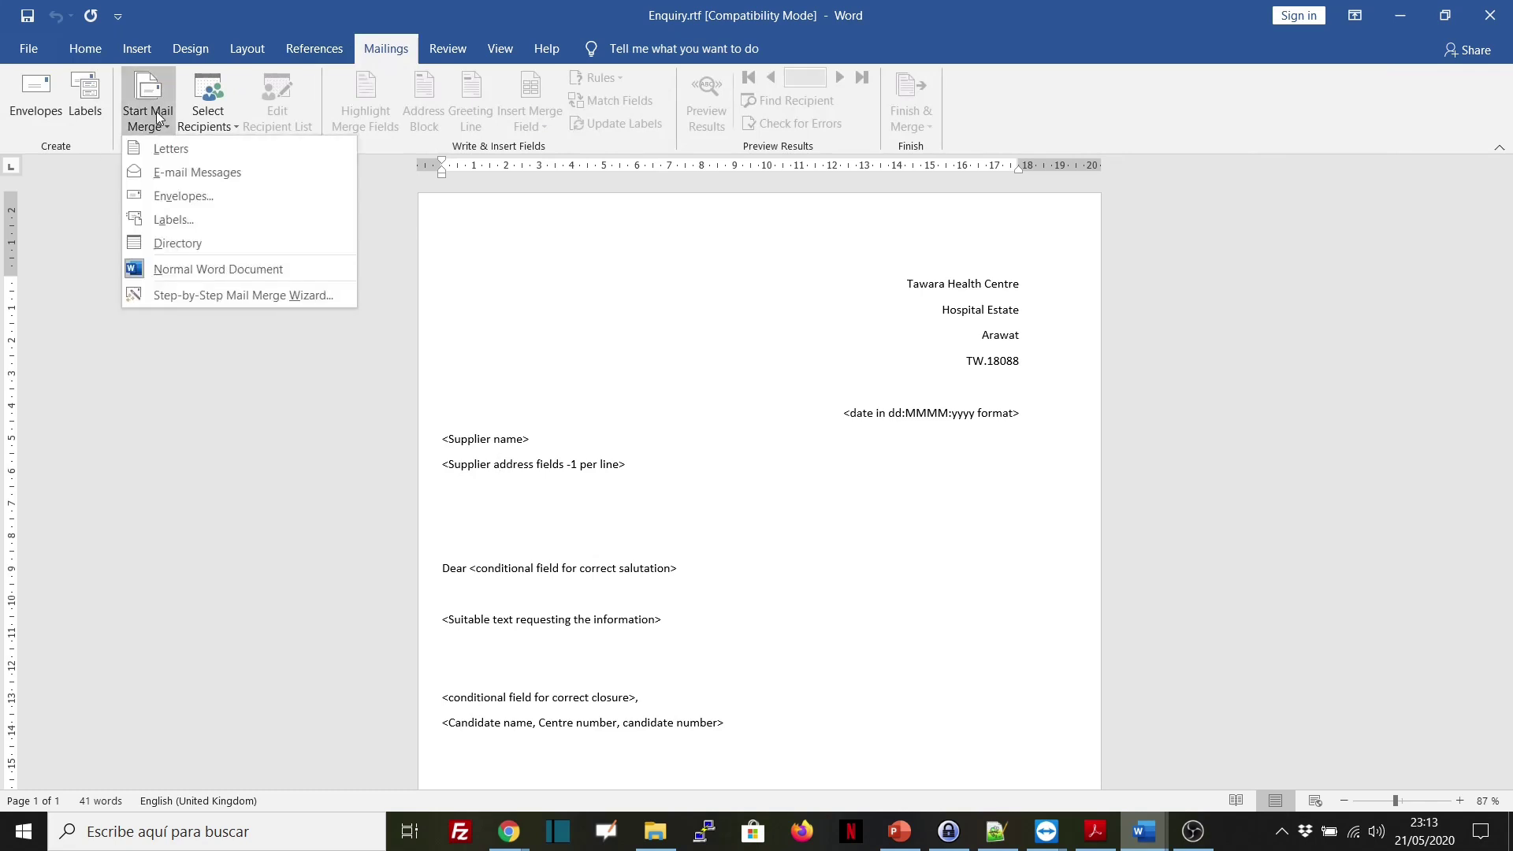
{"action": "left_click", "coordinate": [171, 149]}
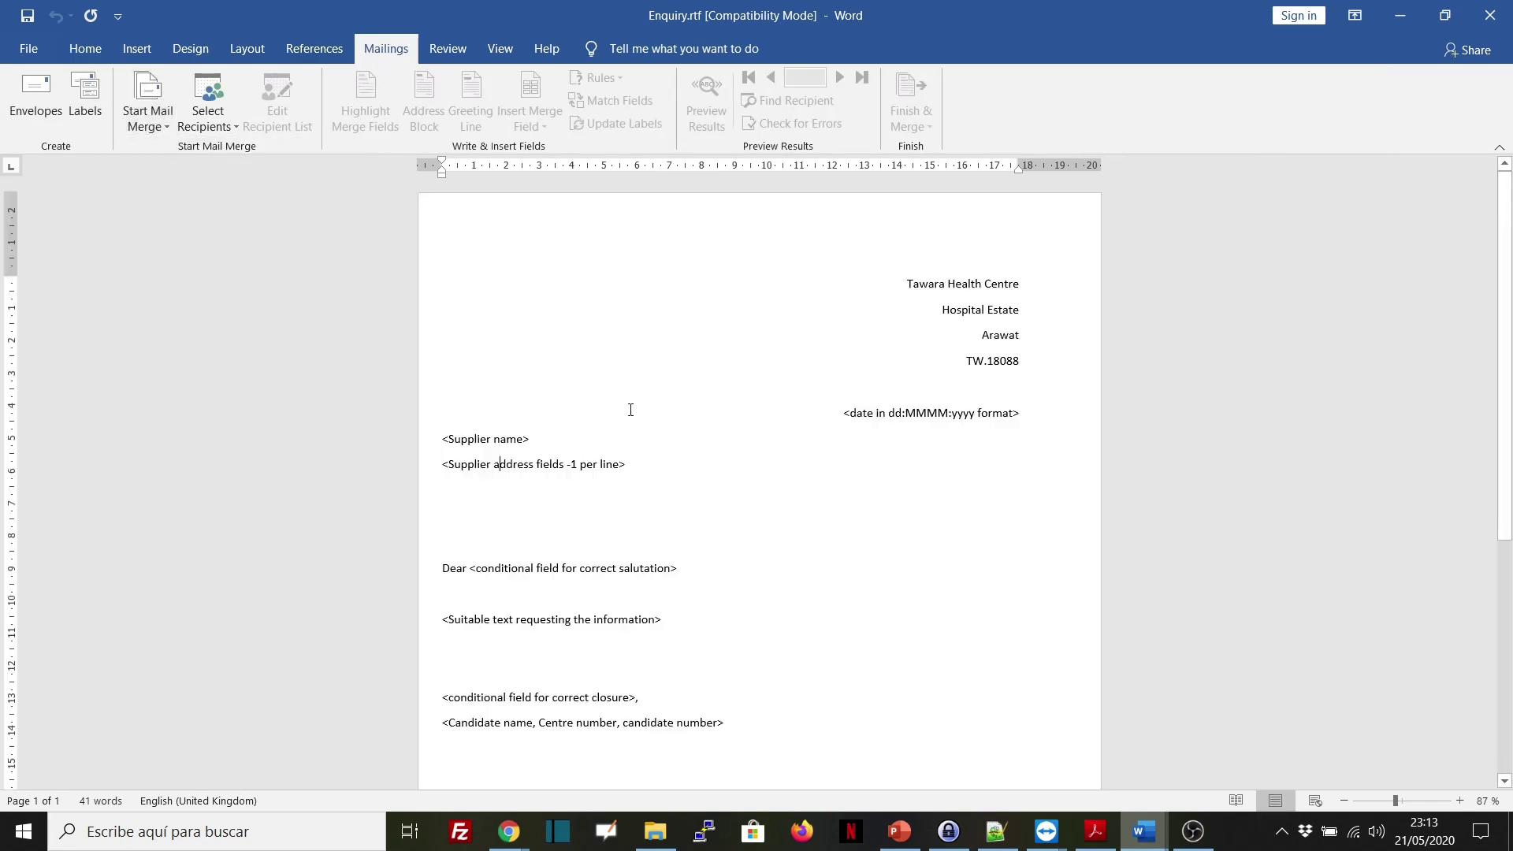
- Select 2.rtf from the 9626_04_Confidential Source Files_June 2019 folder as the existing recipient list for the mail merge
{"action": "left_click", "coordinate": [208, 116]}
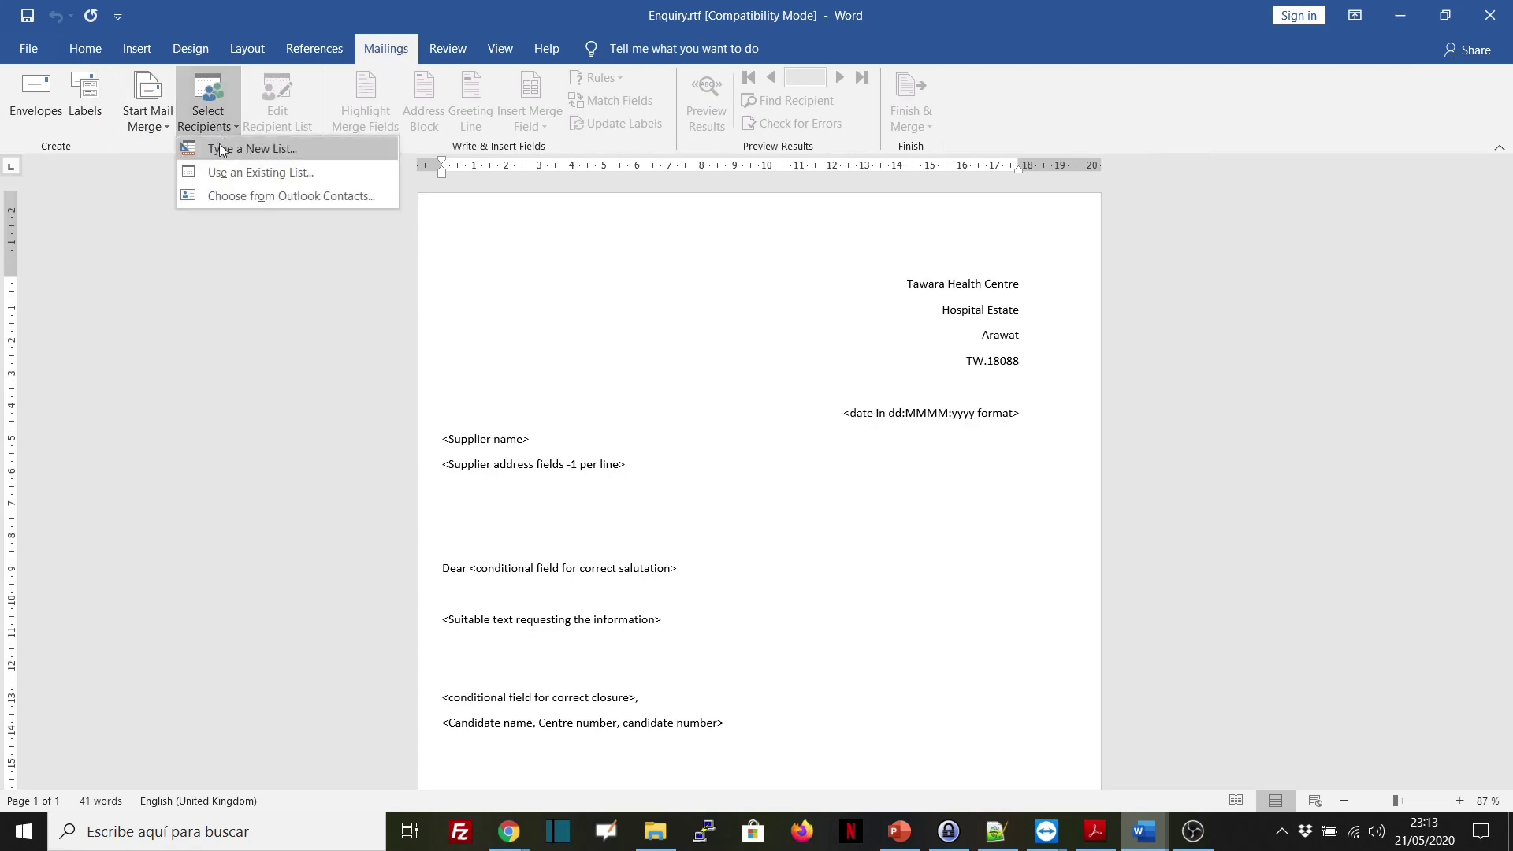
{"action": "left_click", "coordinate": [229, 172]}
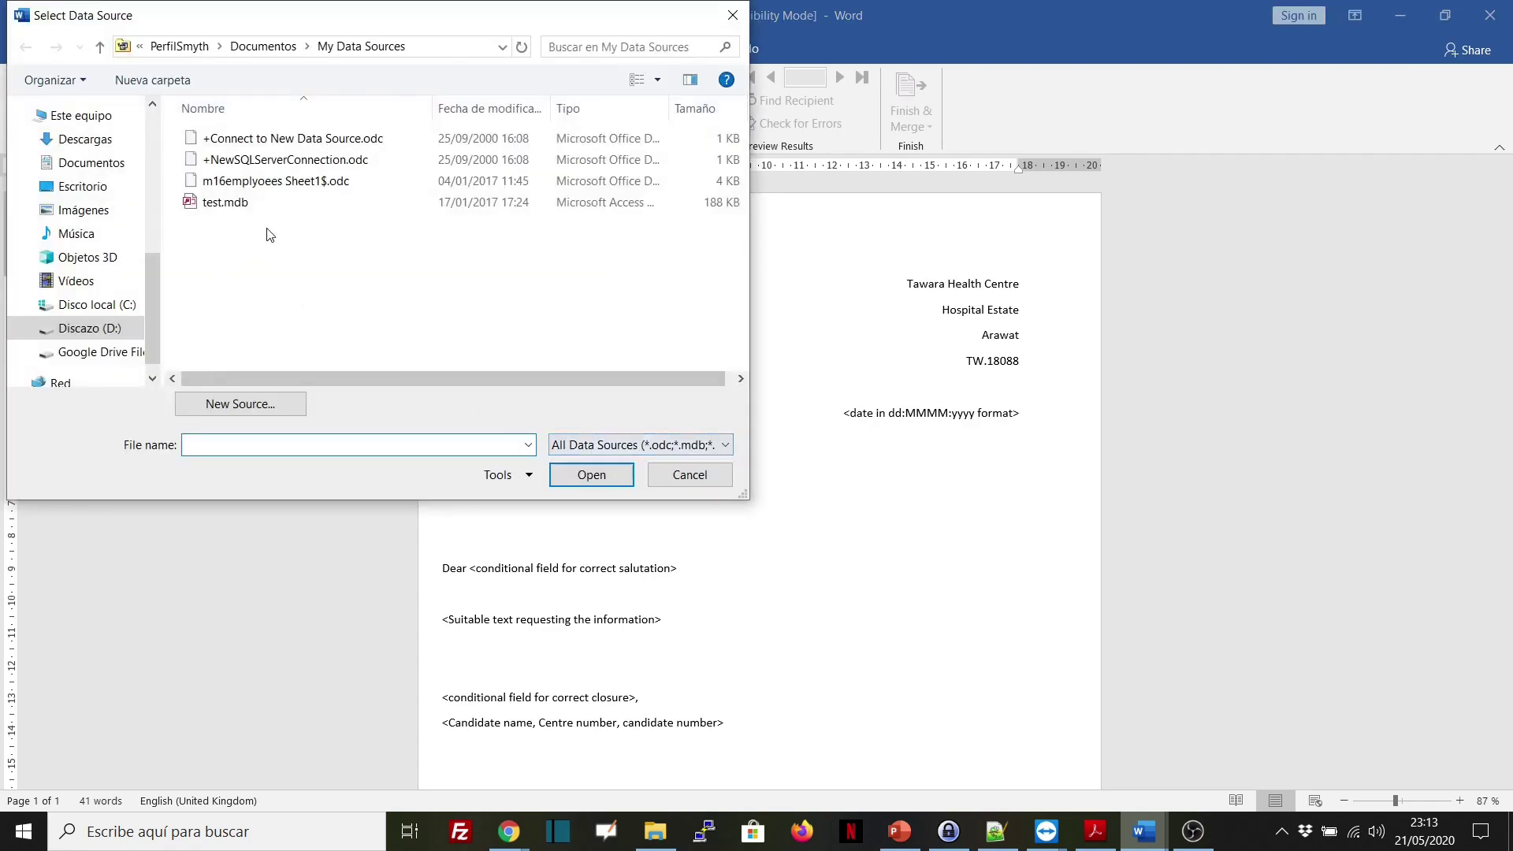
{"action": "left_click", "coordinate": [85, 188]}
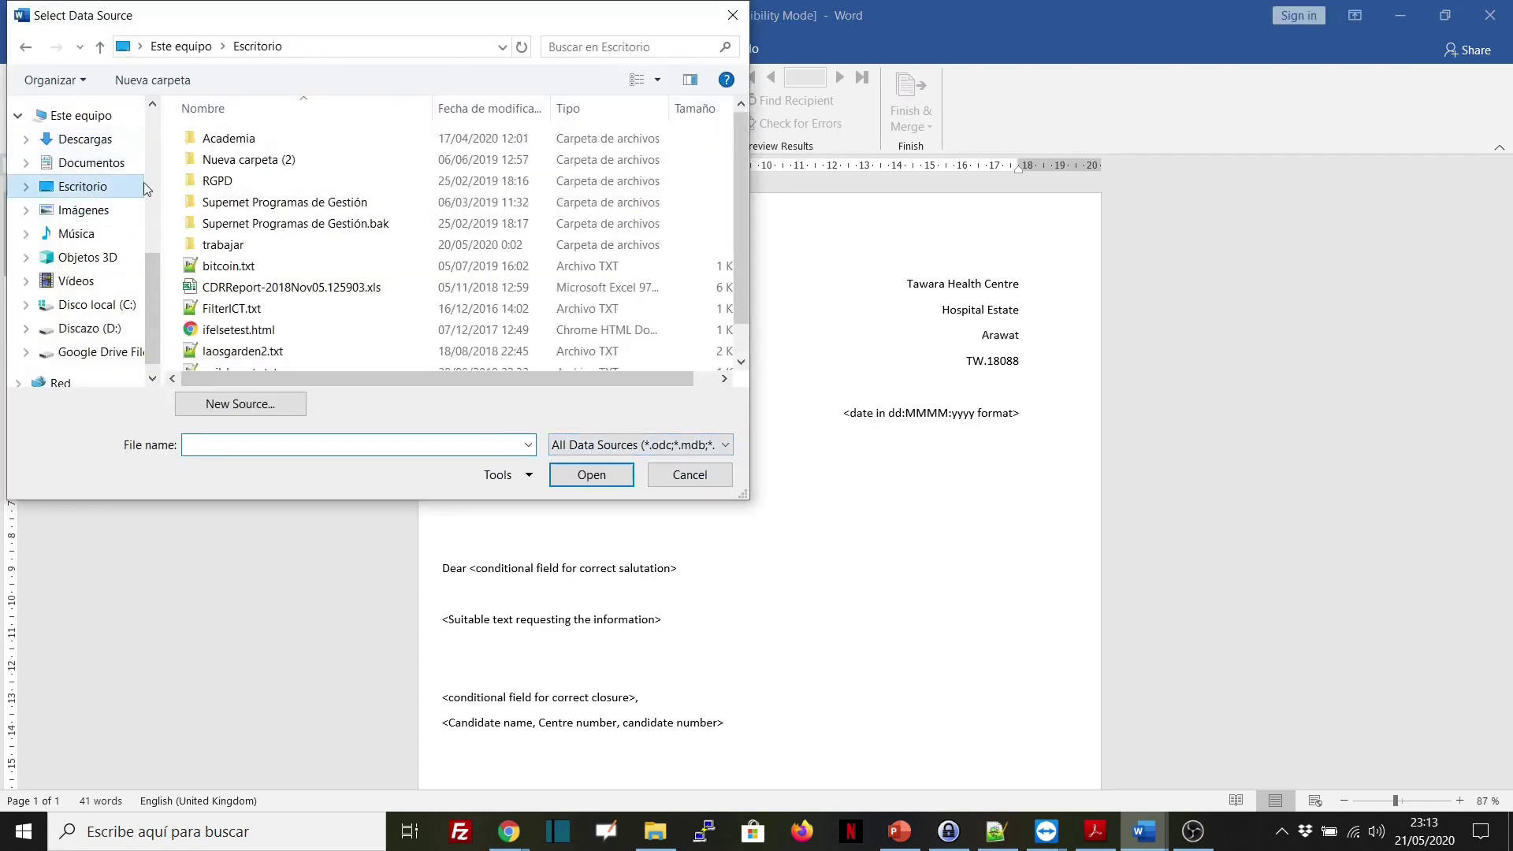
{"action": "double_click", "coordinate": [224, 139]}
{"action": "double_click", "coordinate": [224, 138]}
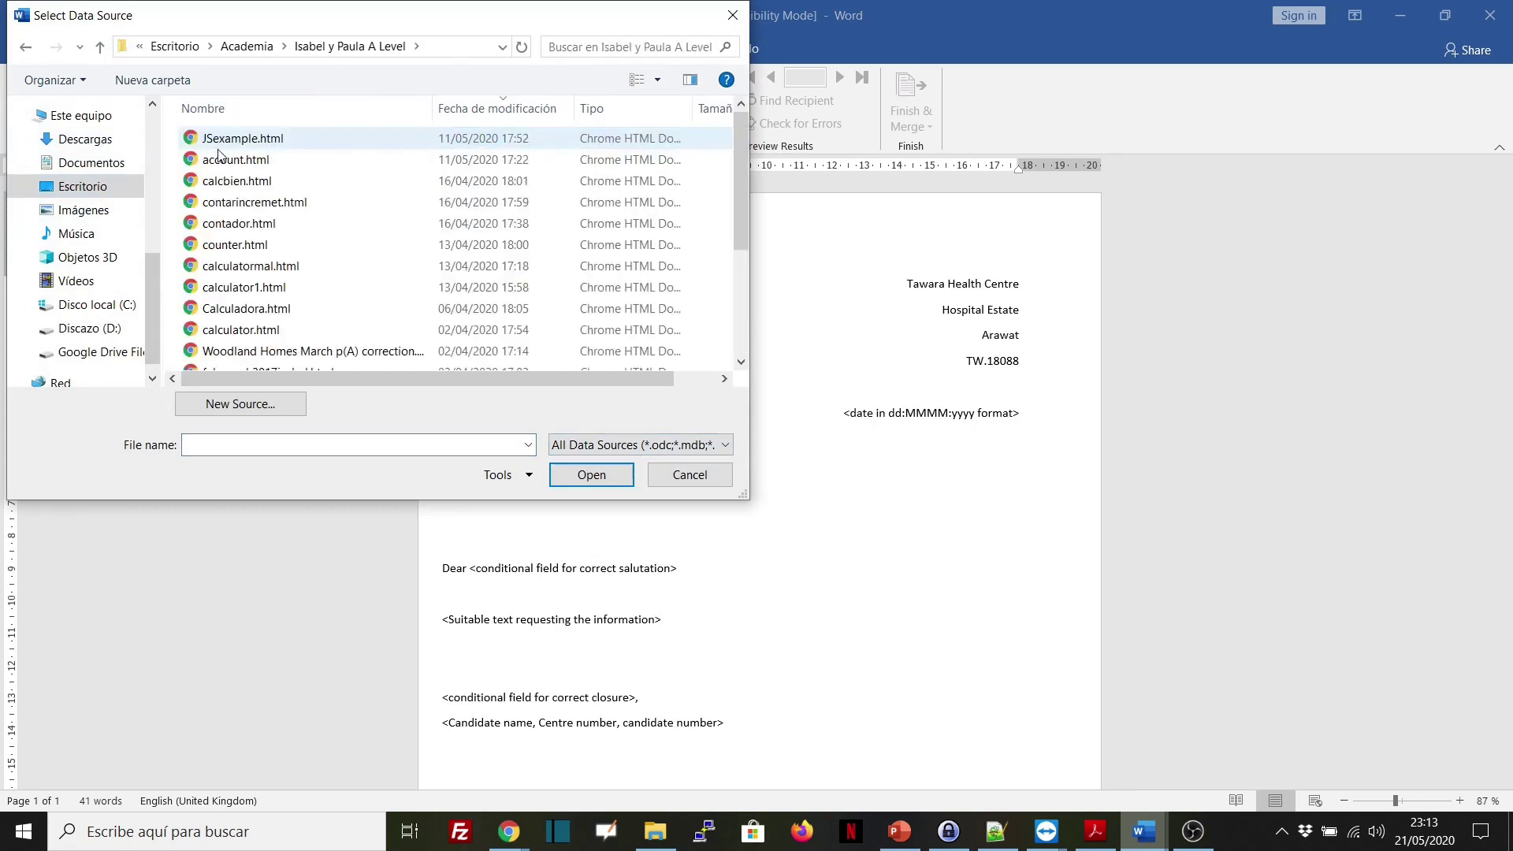
{"action": "scroll", "coordinate": [267, 328], "scroll_direction": "down", "scroll_amount": 4}
{"action": "double_click", "coordinate": [267, 338]}
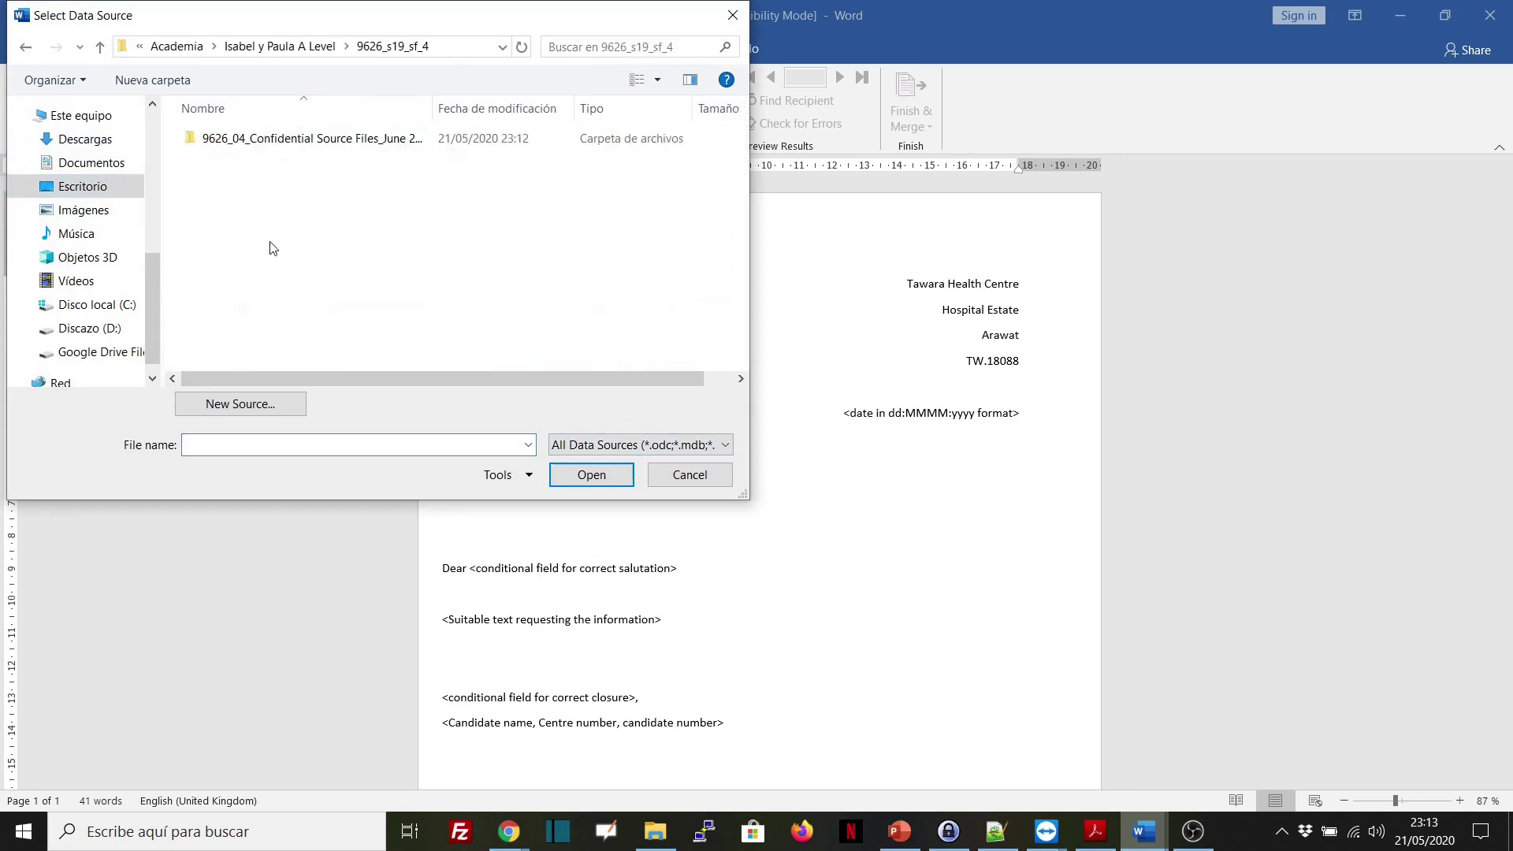
{"action": "double_click", "coordinate": [277, 143]}
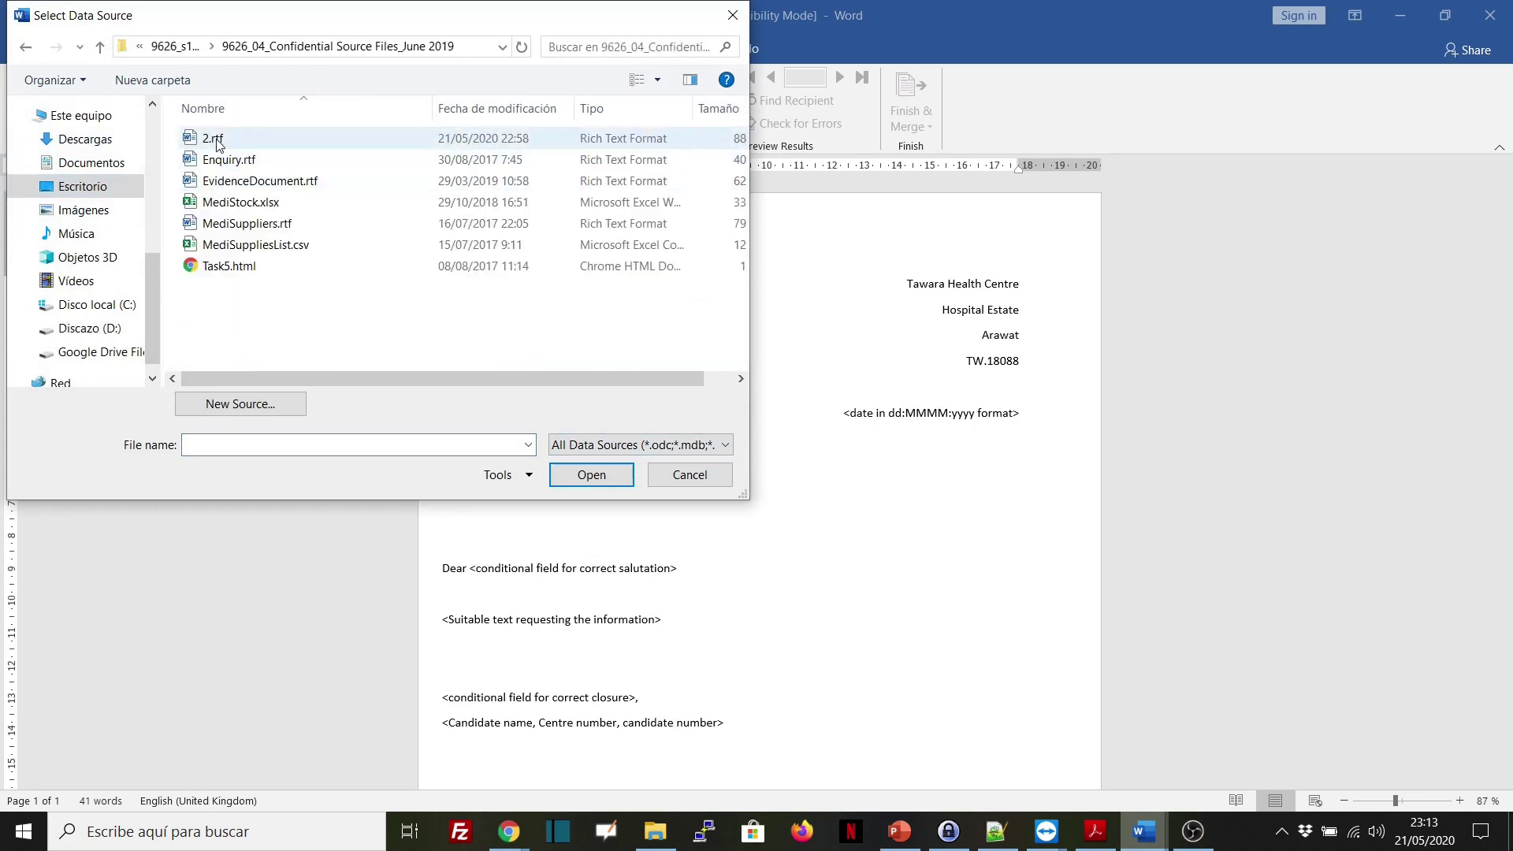
{"action": "left_click", "coordinate": [303, 140]}
{"action": "left_click", "coordinate": [584, 476]}
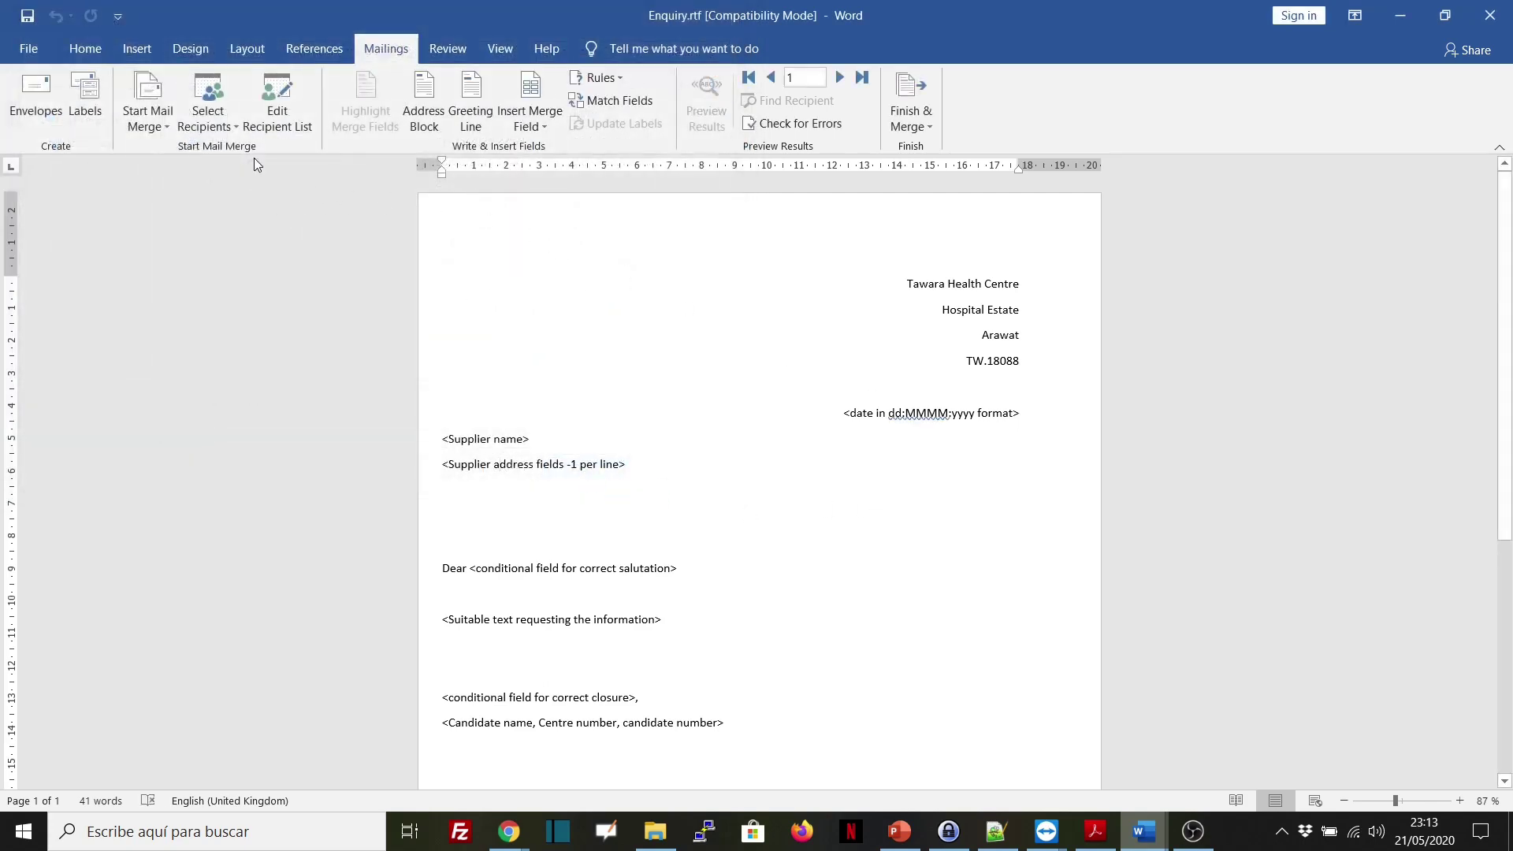
{"action": "left_click", "coordinate": [234, 127]}
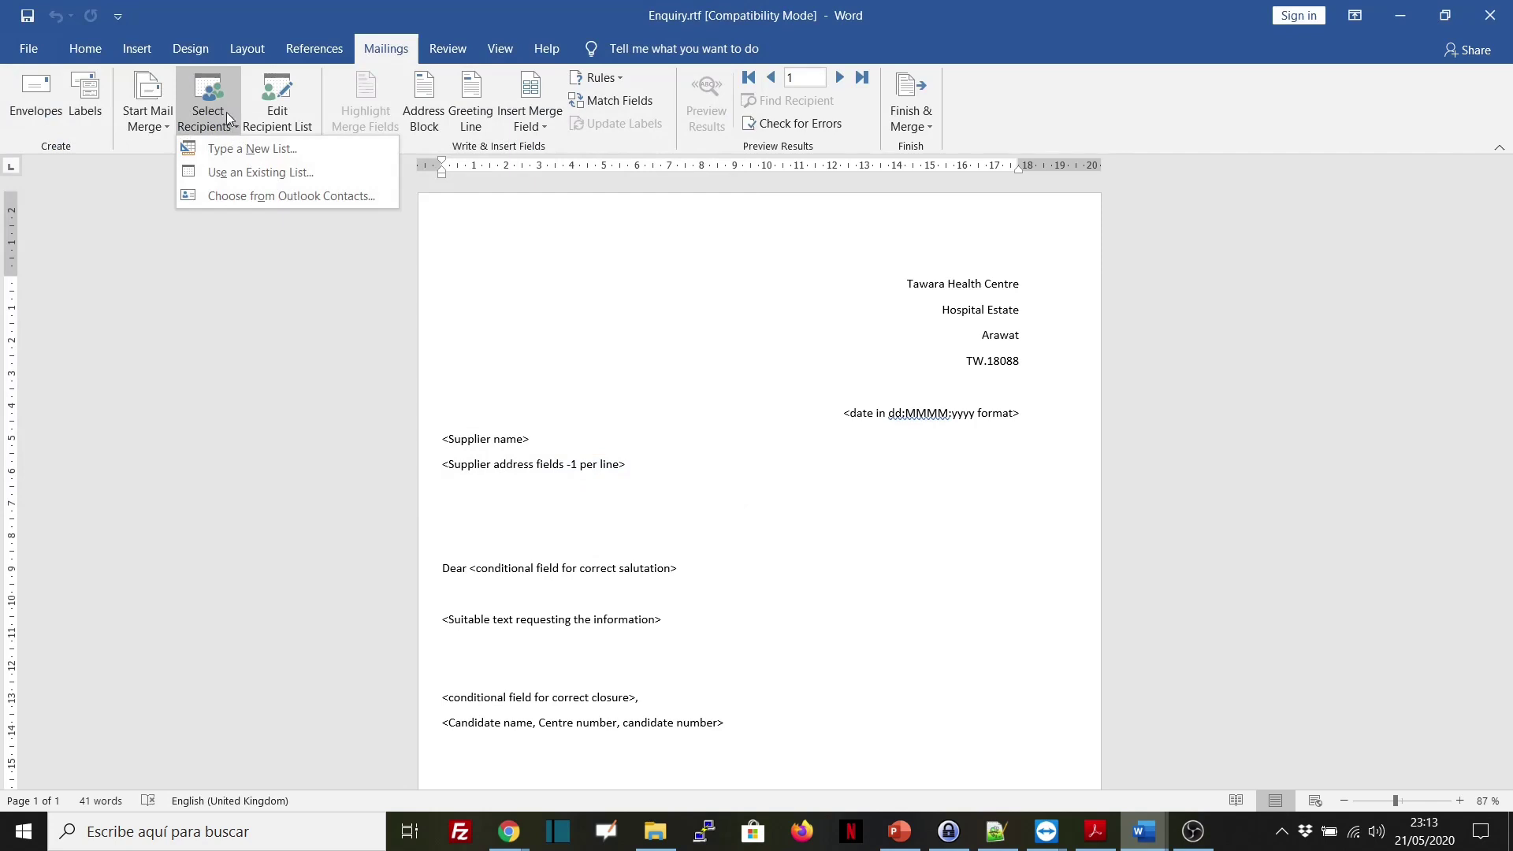
{"action": "left_click", "coordinate": [266, 311]}
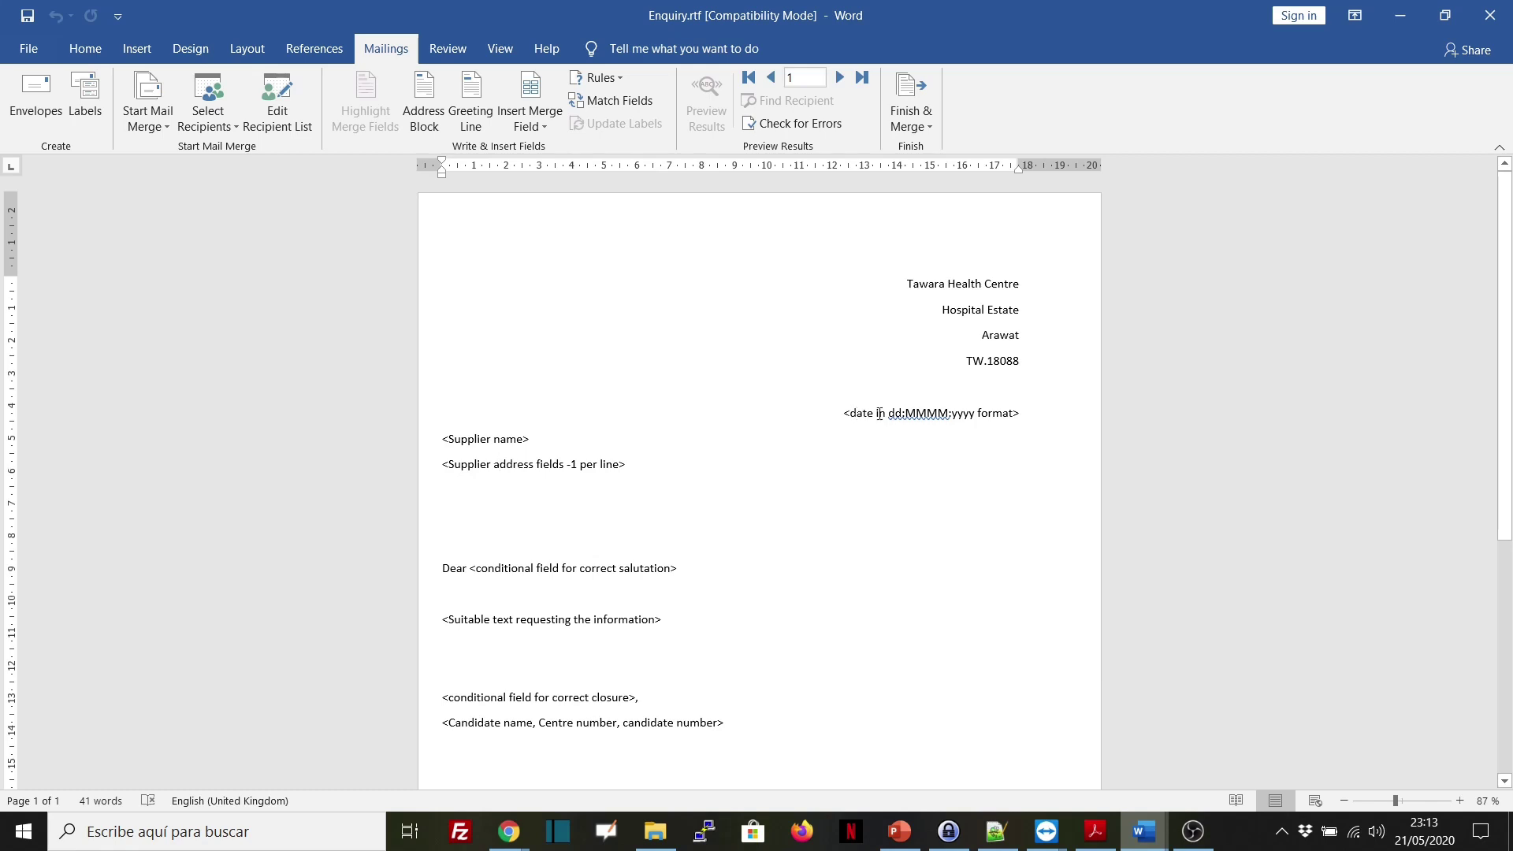
- Place the insertion point directly before the date prompt in the letter
{"action": "left_click_drag", "start_coordinate": [896, 412], "coordinate": [977, 414]}
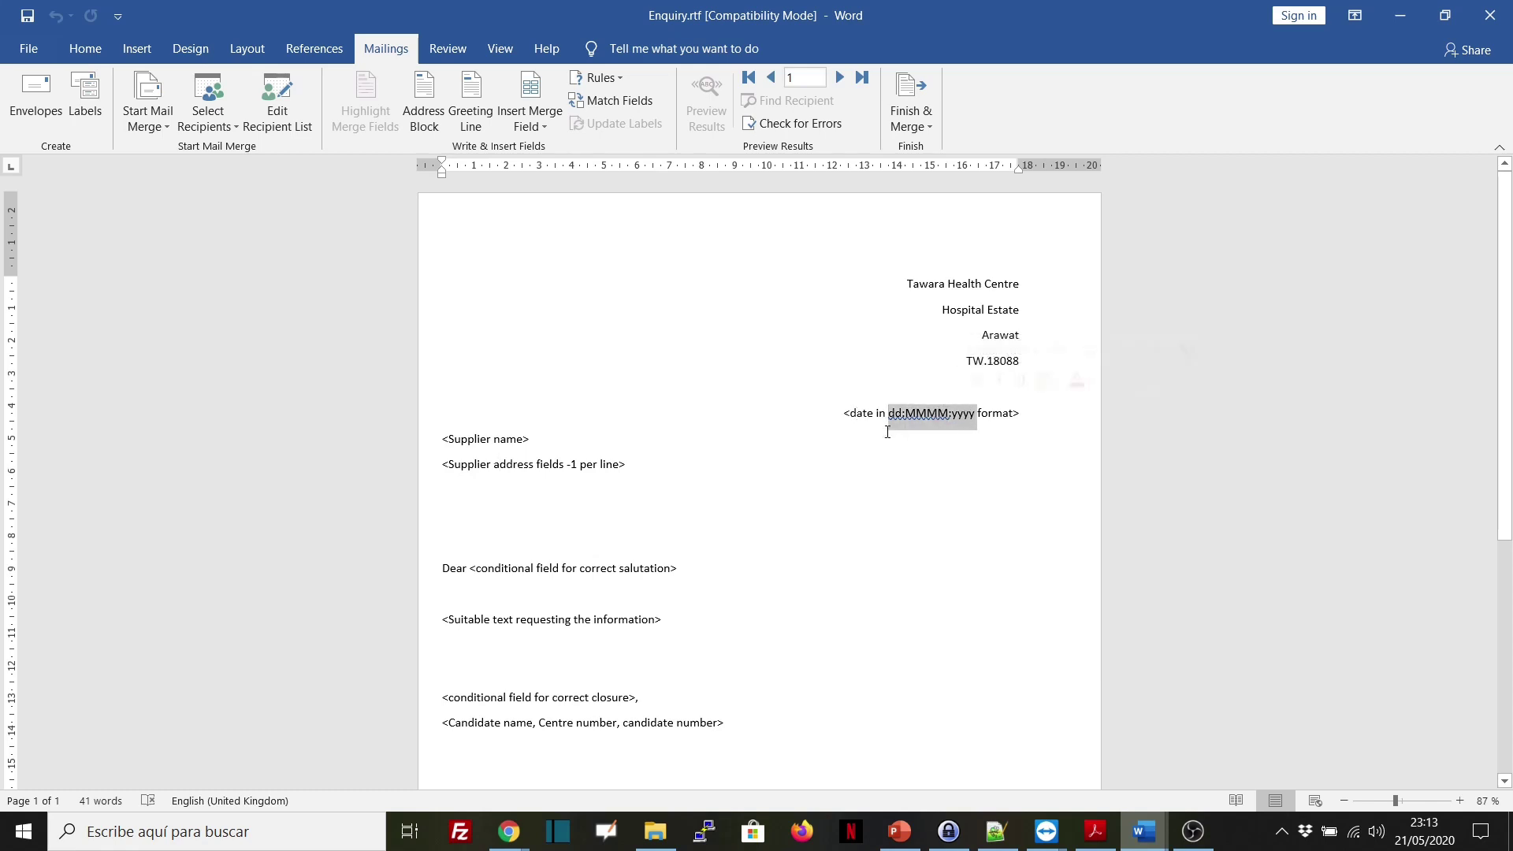
{"action": "left_click", "coordinate": [844, 415]}
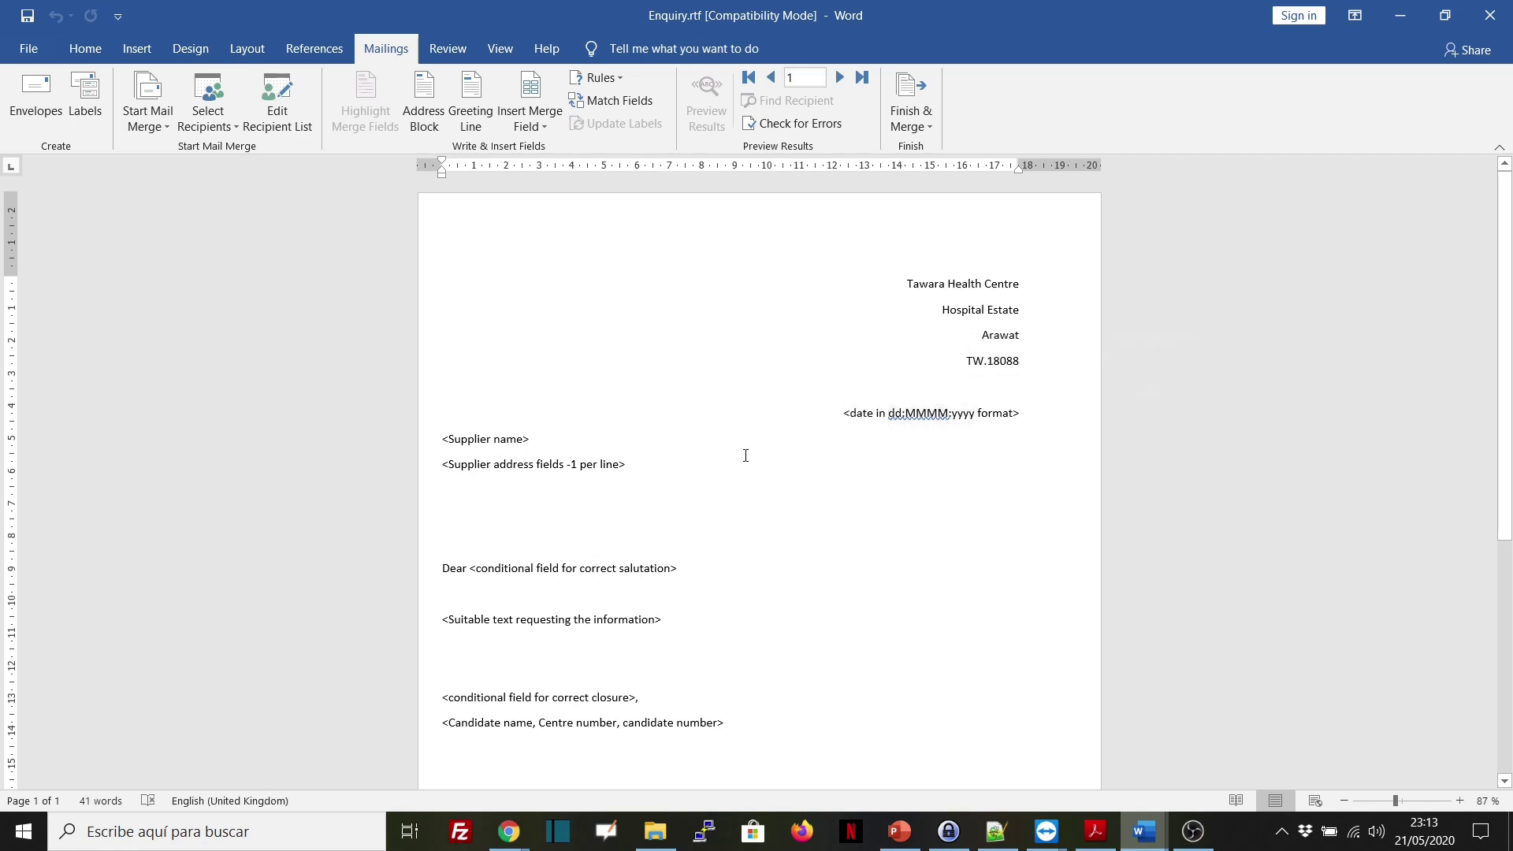
{"action": "left_click", "coordinate": [551, 127]}
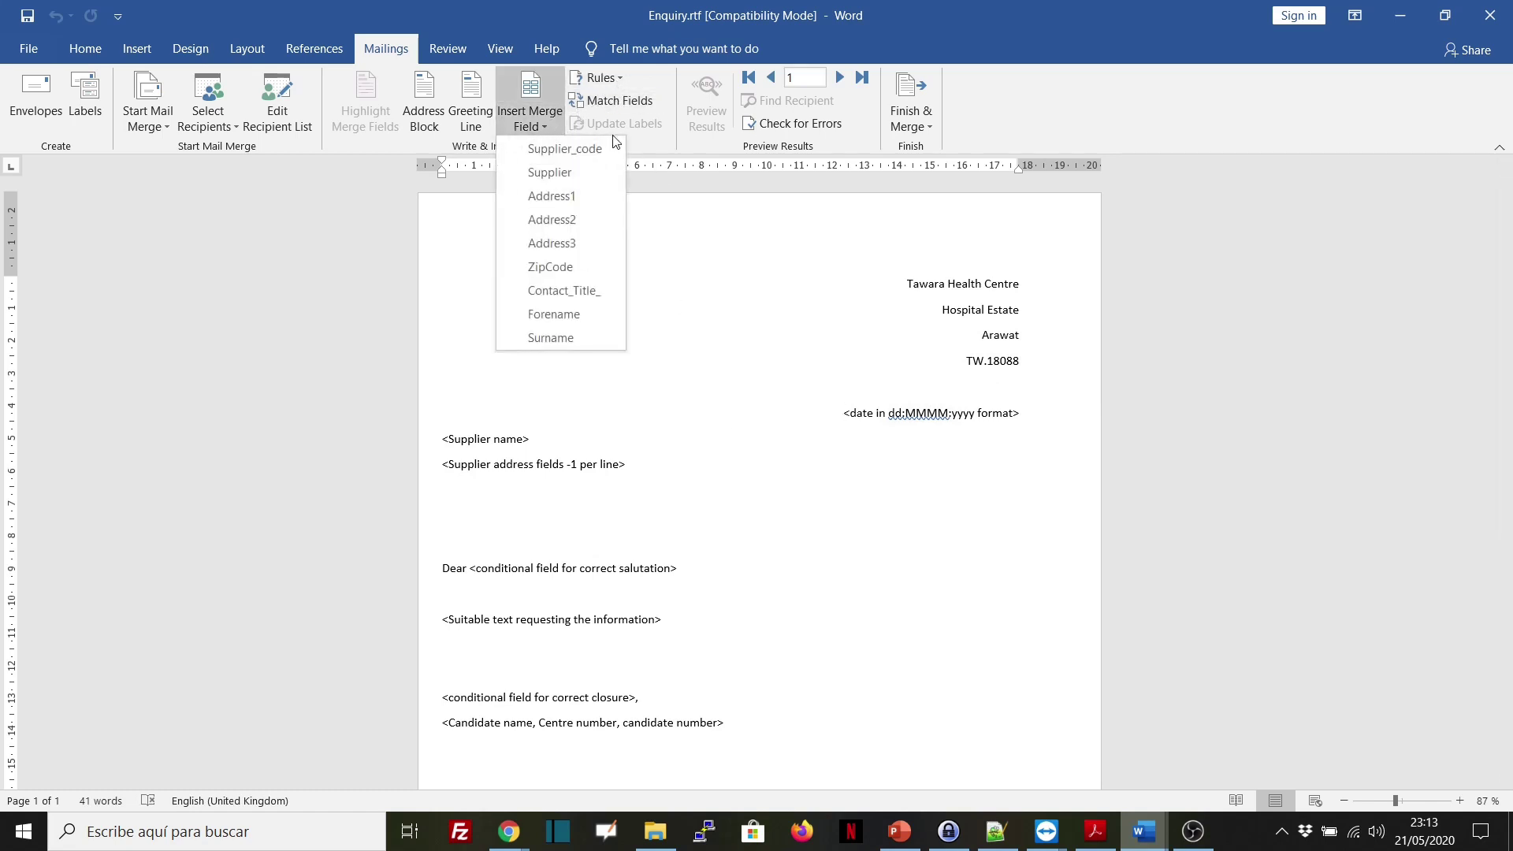
{"action": "left_click", "coordinate": [556, 112]}
{"action": "left_click", "coordinate": [137, 49]}
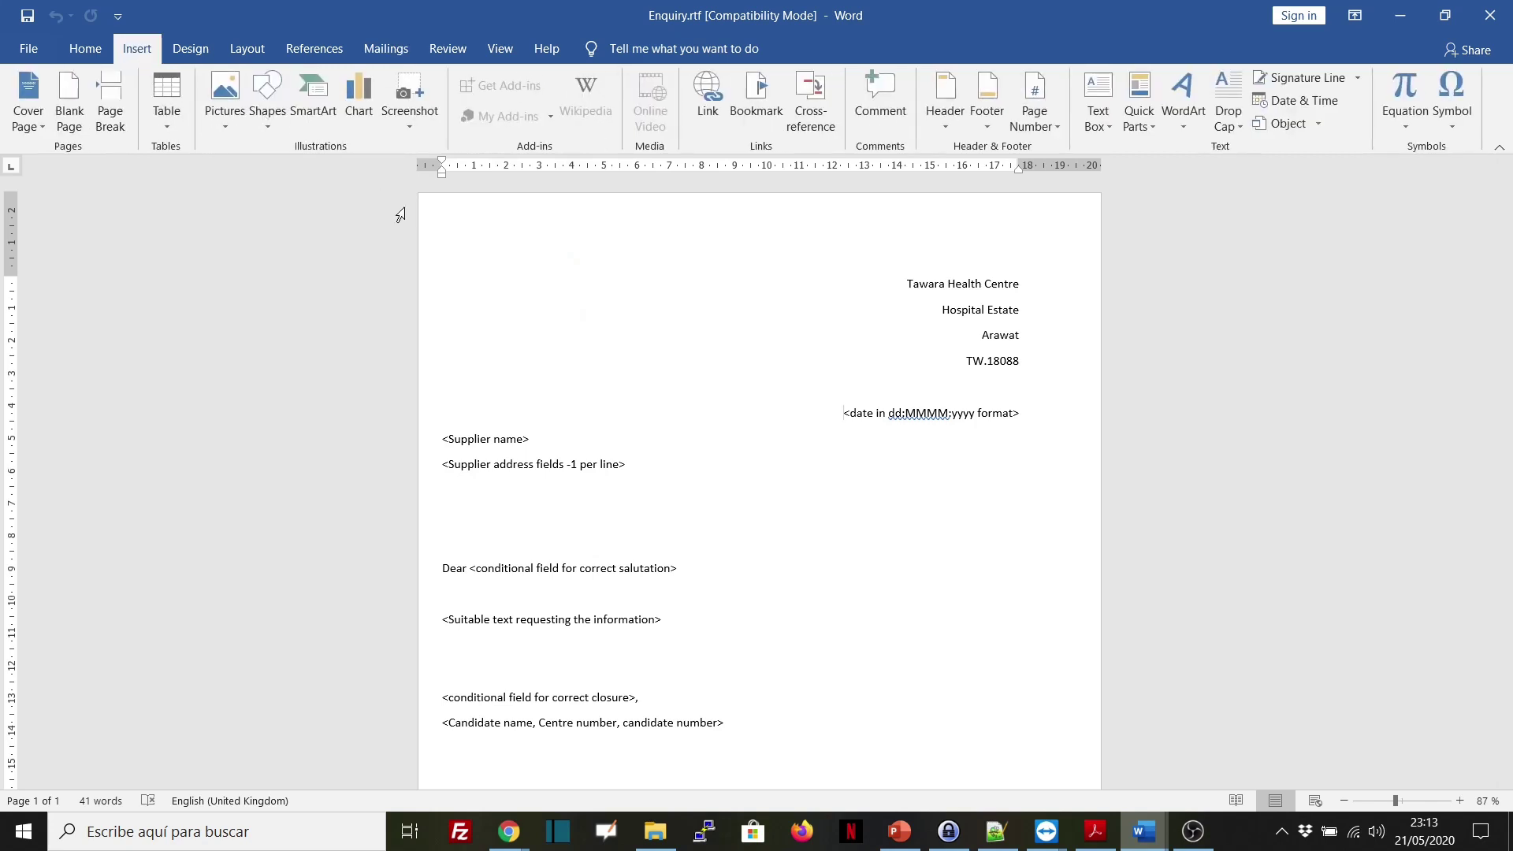
{"action": "left_click", "coordinate": [1294, 100]}
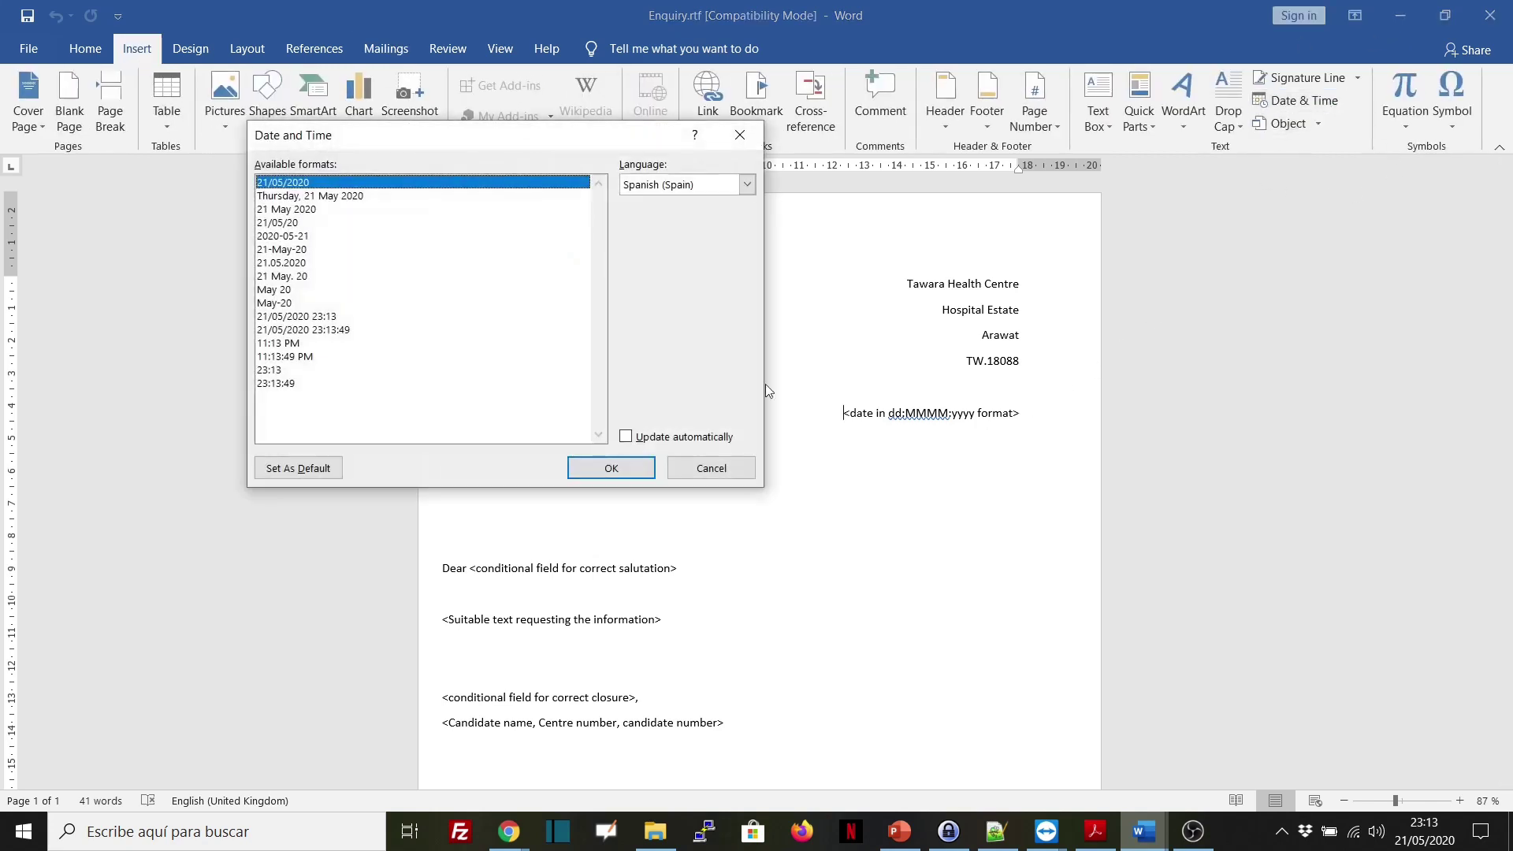
{"action": "left_click", "coordinate": [696, 471]}
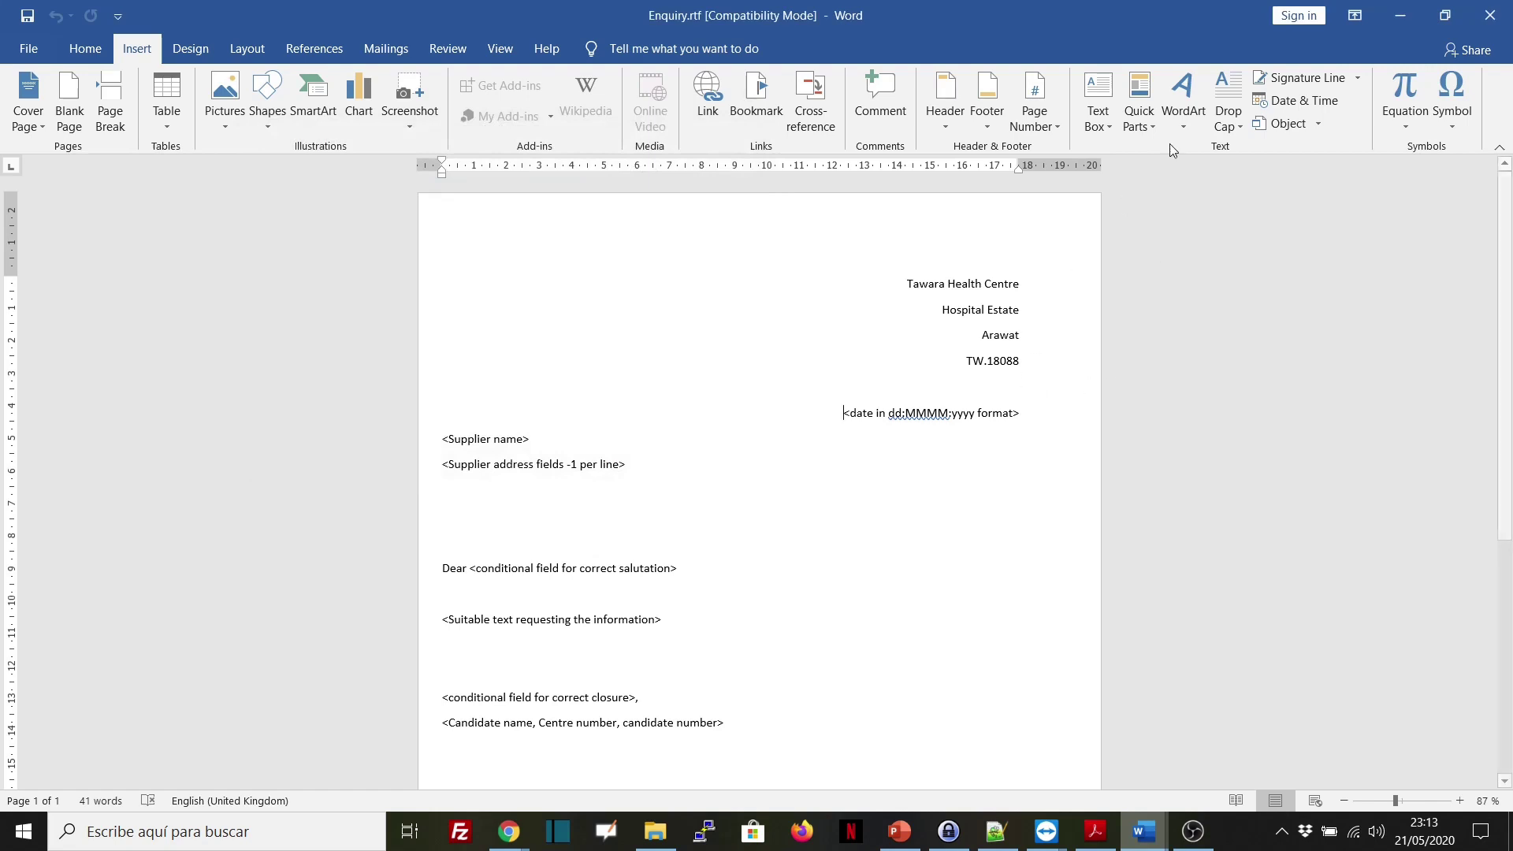
- Insert a Date field with the format dd:MMMM:yyyy before the date prompt, and delete the prompt text
{"action": "left_click", "coordinate": [1139, 106]}
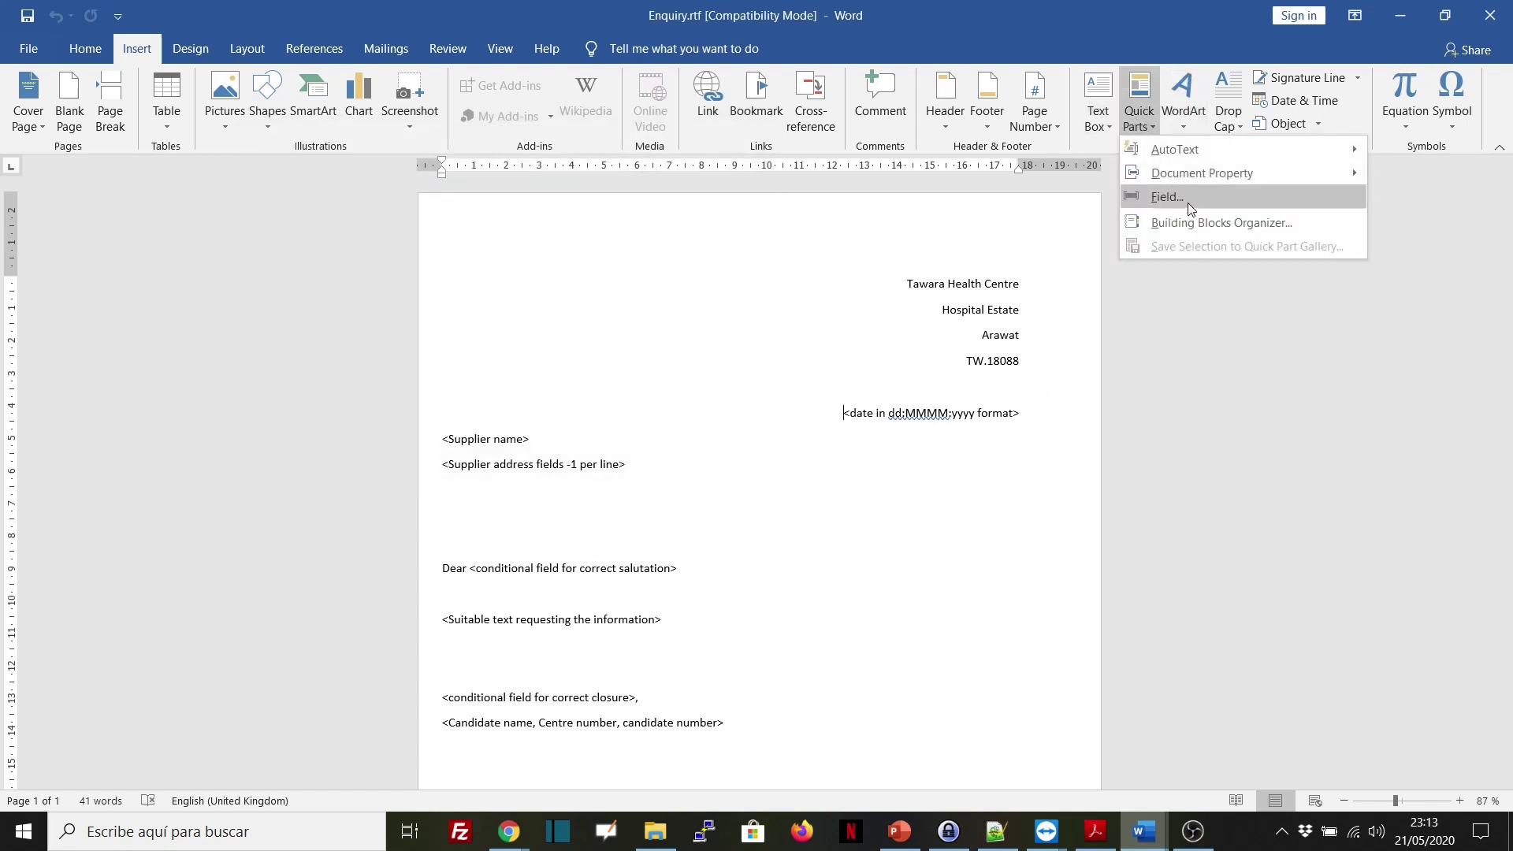
{"action": "left_click", "coordinate": [1189, 202]}
{"action": "scroll", "coordinate": [197, 403], "scroll_direction": "down", "scroll_amount": 4}
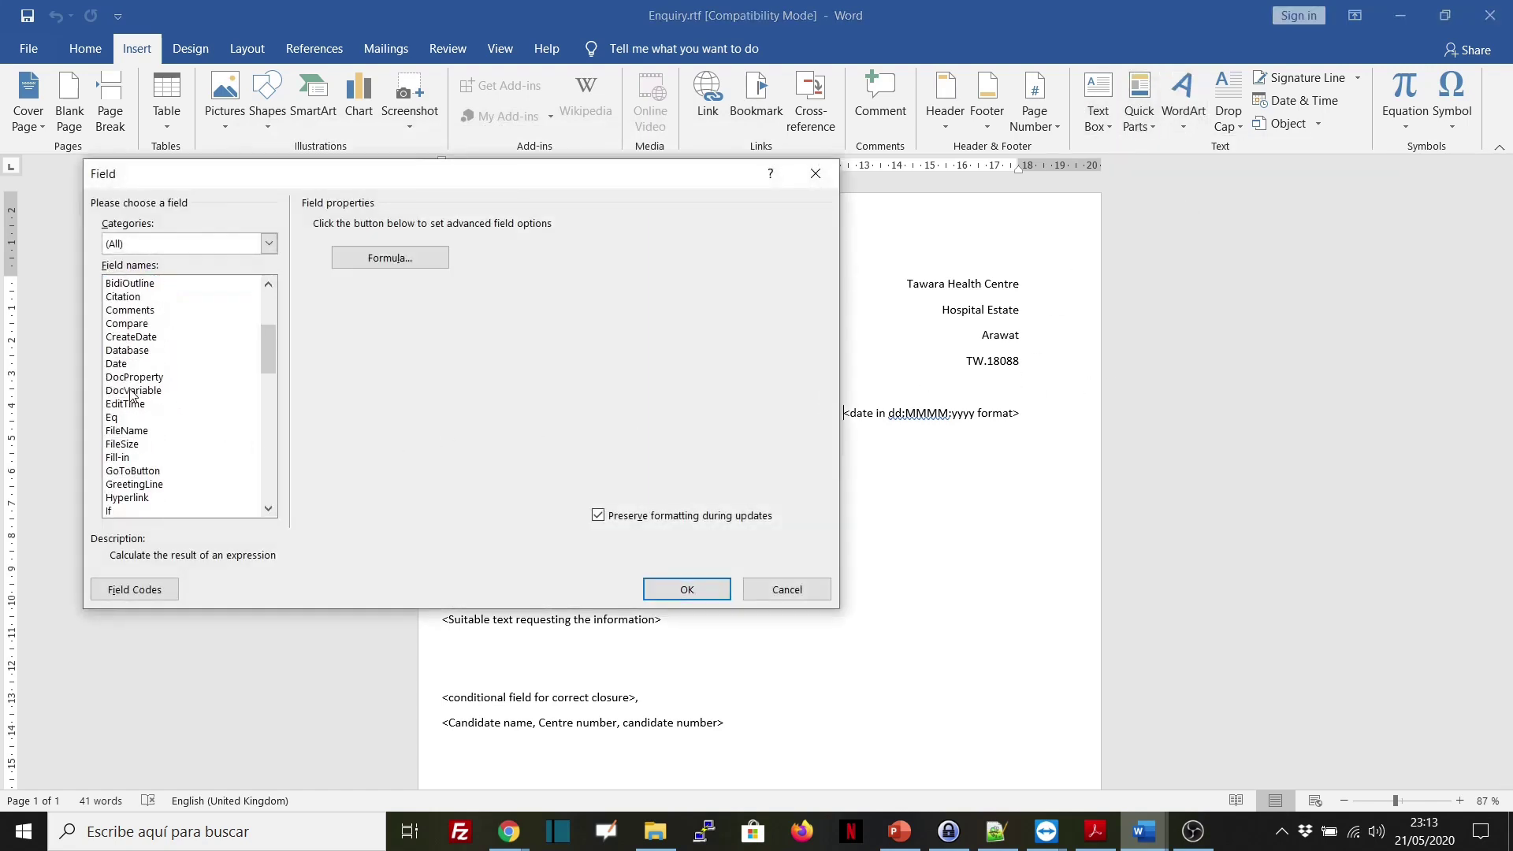
{"action": "left_click", "coordinate": [130, 364]}
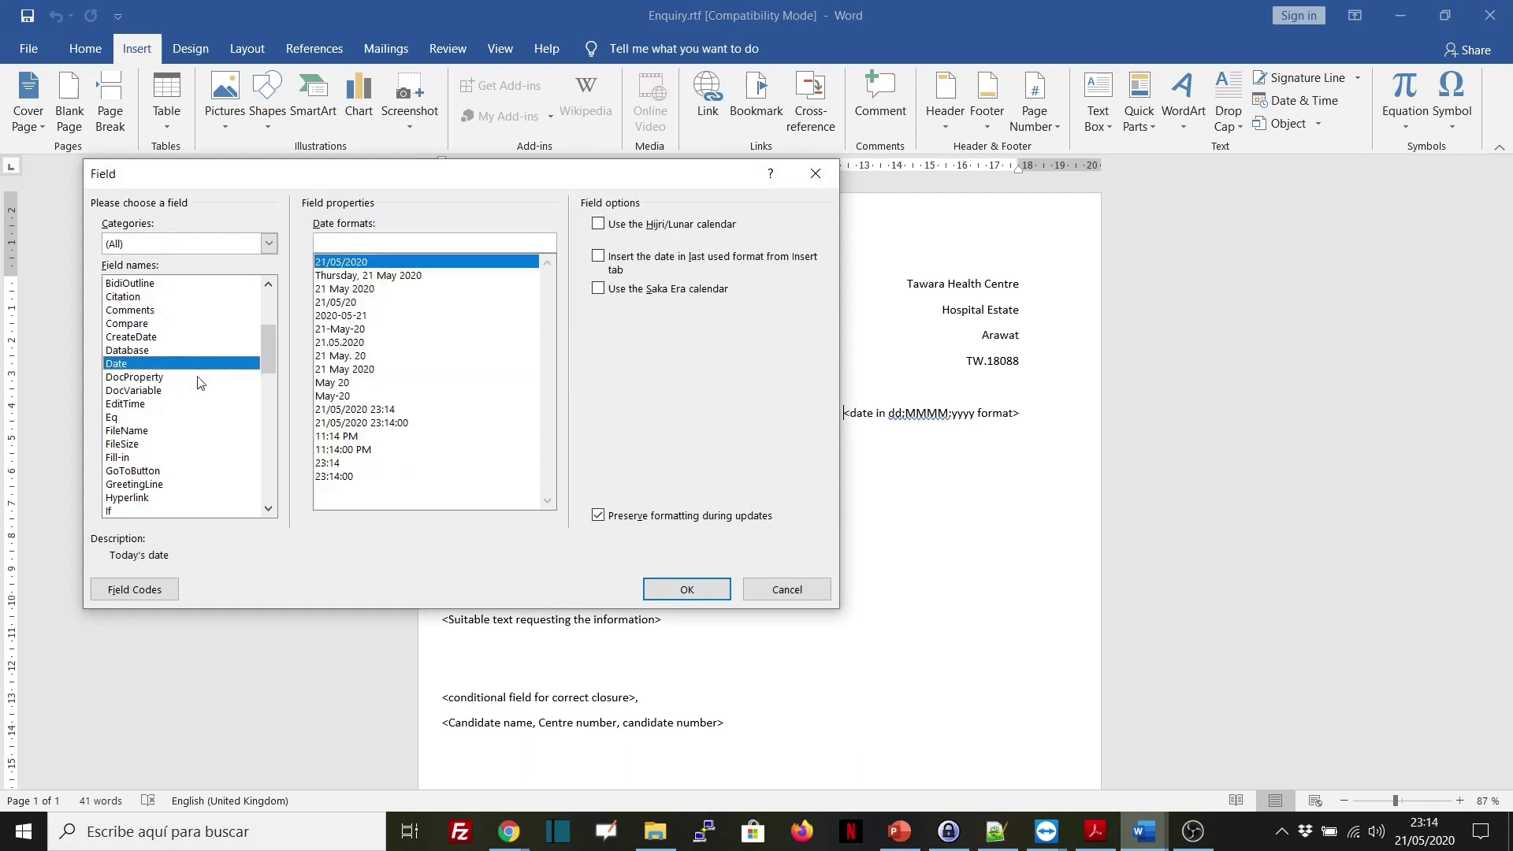
{"action": "left_click", "coordinate": [385, 244]}
{"action": "left_click", "coordinate": [687, 590]}
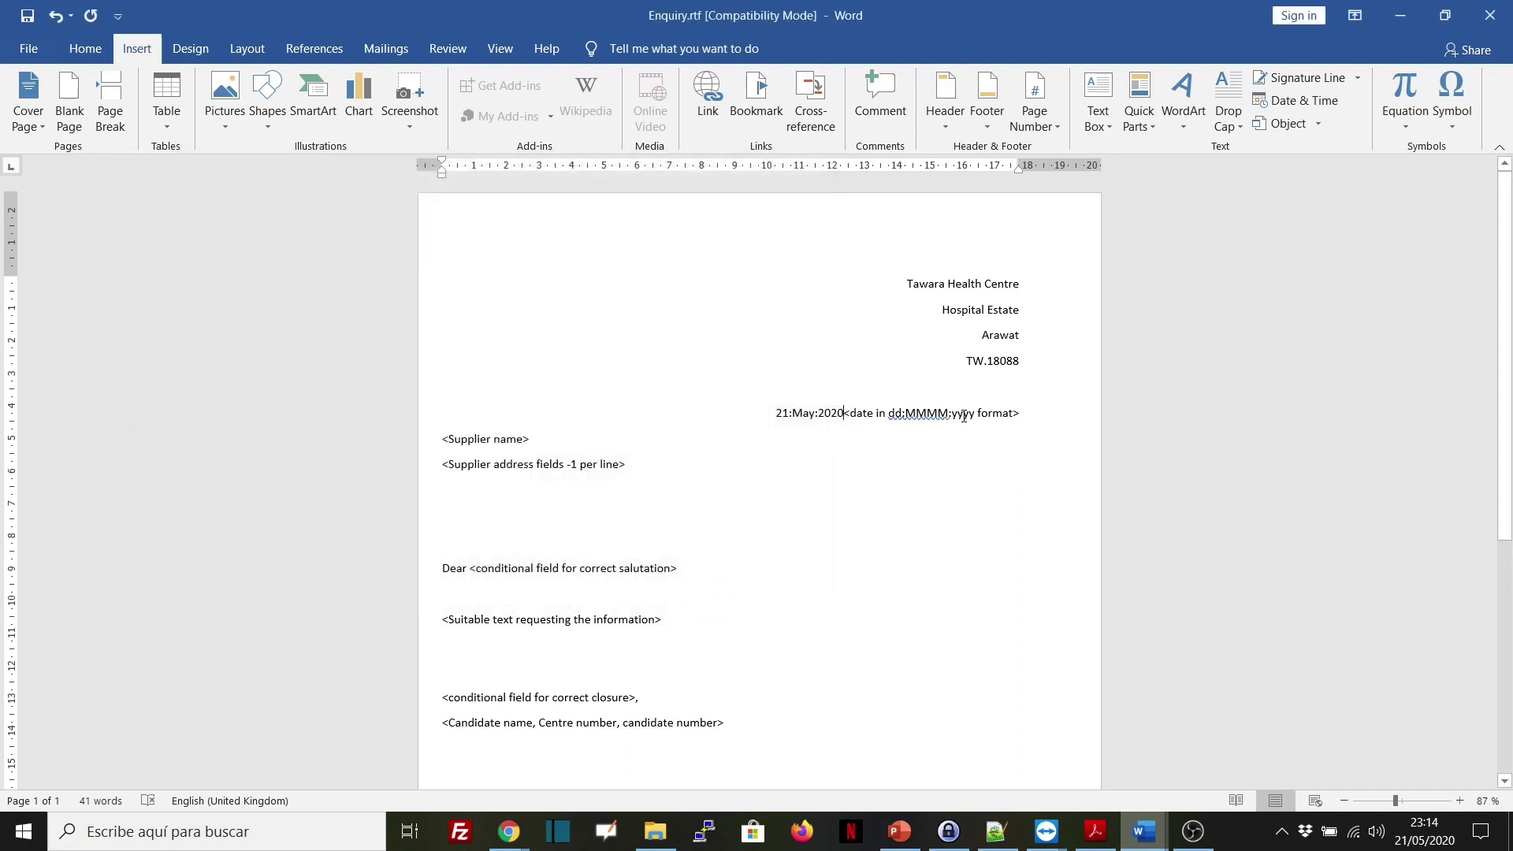
{"action": "left_click", "coordinate": [844, 414]}
{"action": "left_click_drag", "start_coordinate": [1030, 417], "coordinate": [843, 414]}
{"action": "key", "text": "Delete"}
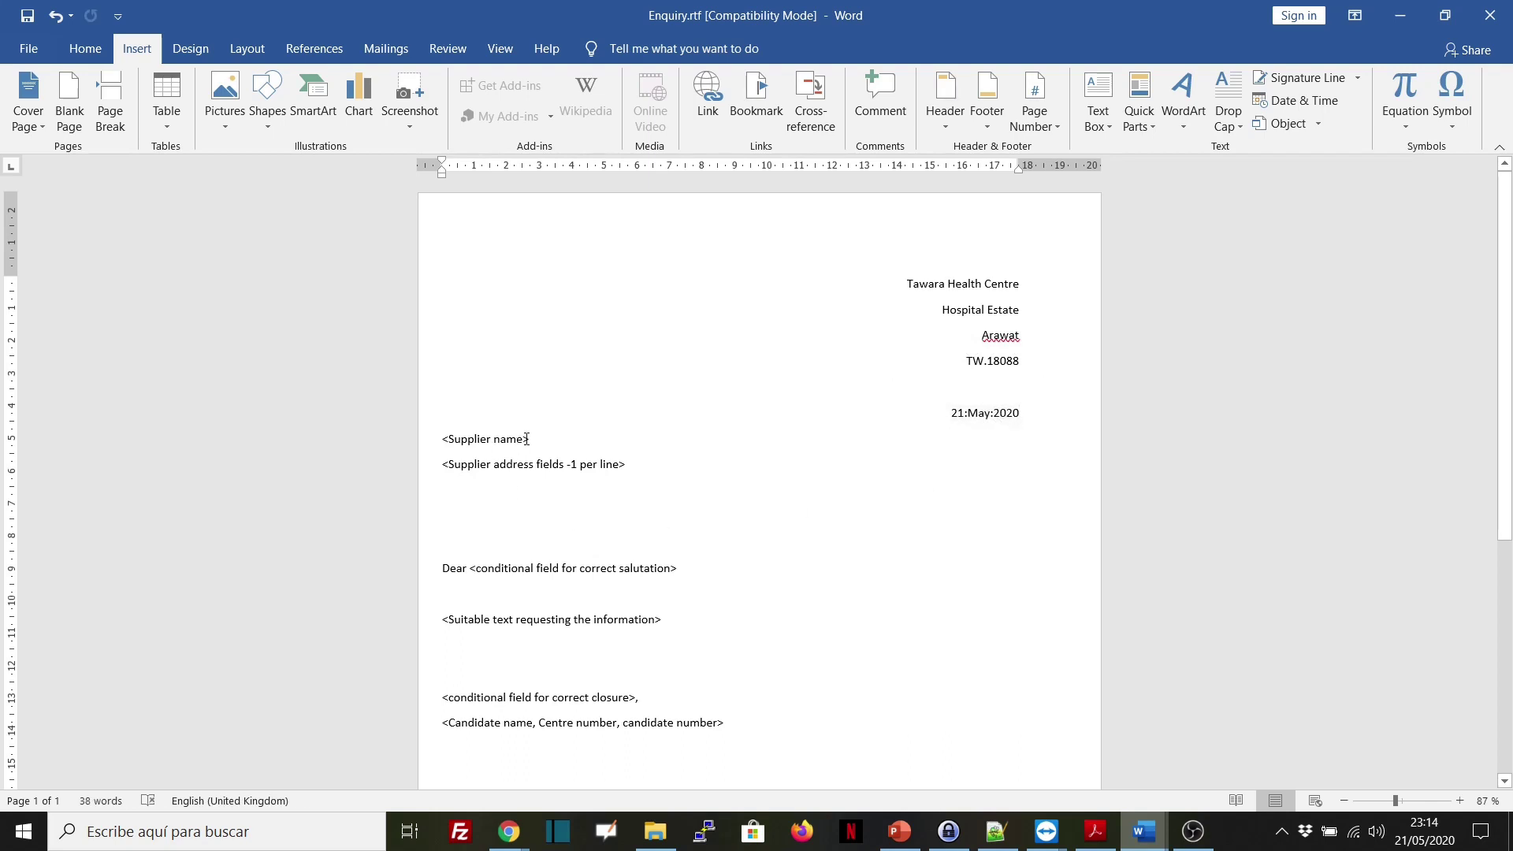
- Insert the Supplier merge field before the supplier name prompt, and delete the supplier name and supplier address prompts
{"action": "left_click_drag", "start_coordinate": [527, 439], "coordinate": [445, 440]}
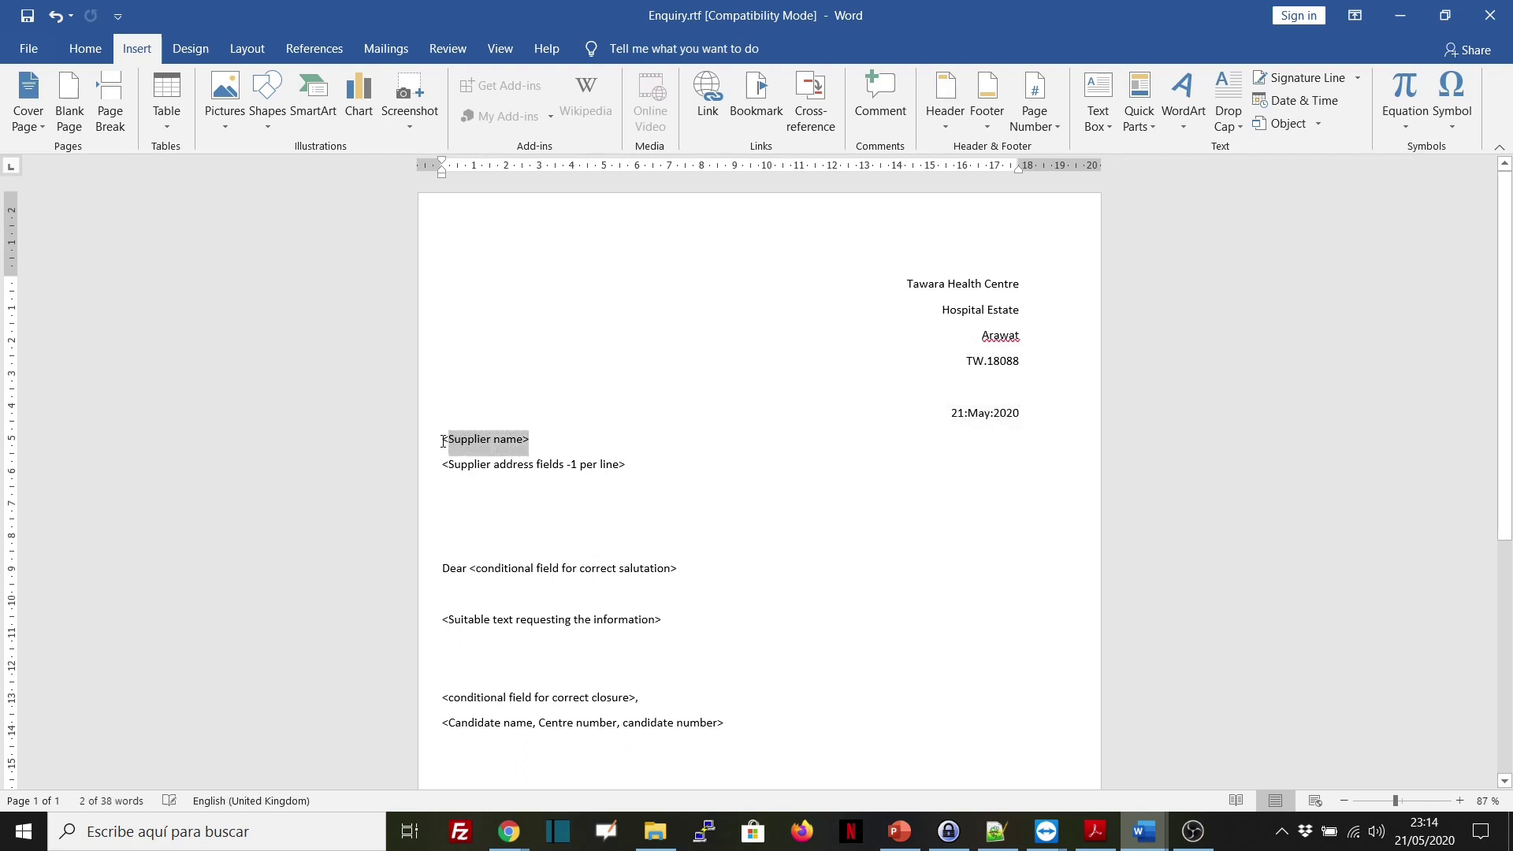
{"action": "left_click", "coordinate": [443, 441]}
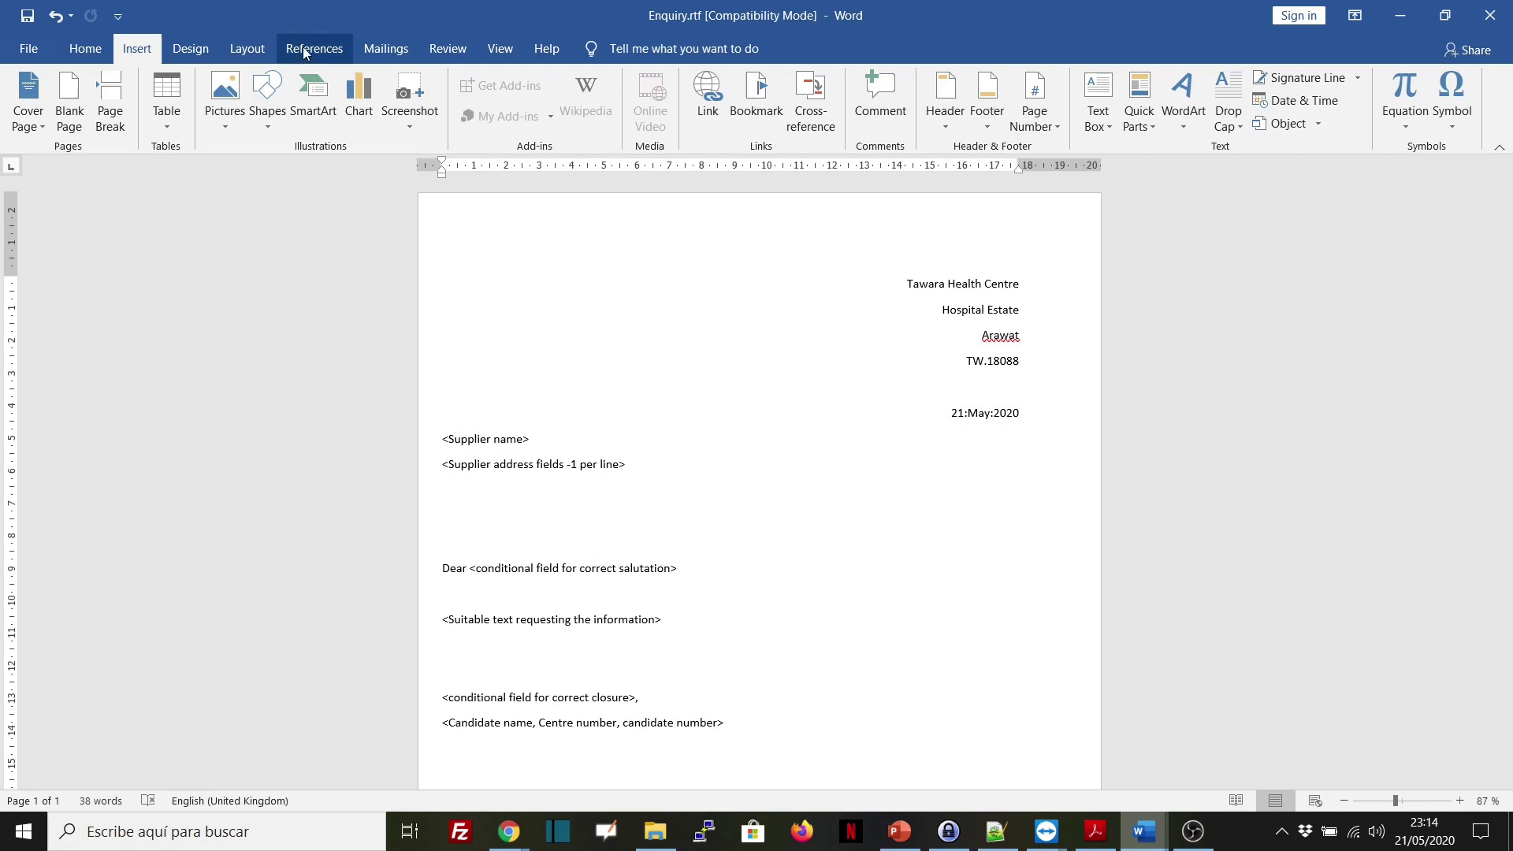
{"action": "left_click", "coordinate": [388, 50]}
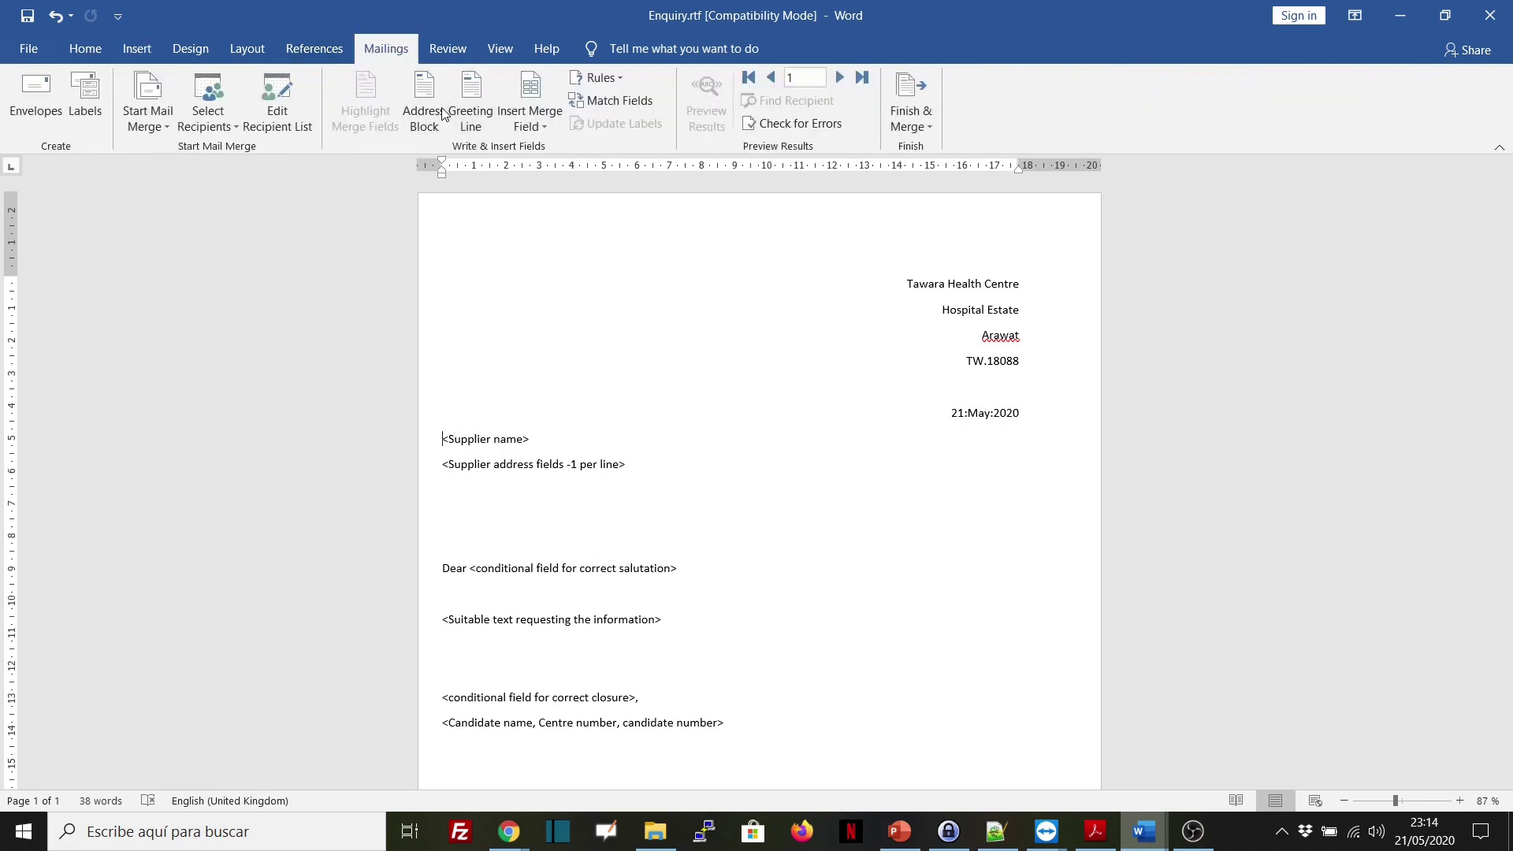
{"action": "left_click", "coordinate": [544, 126]}
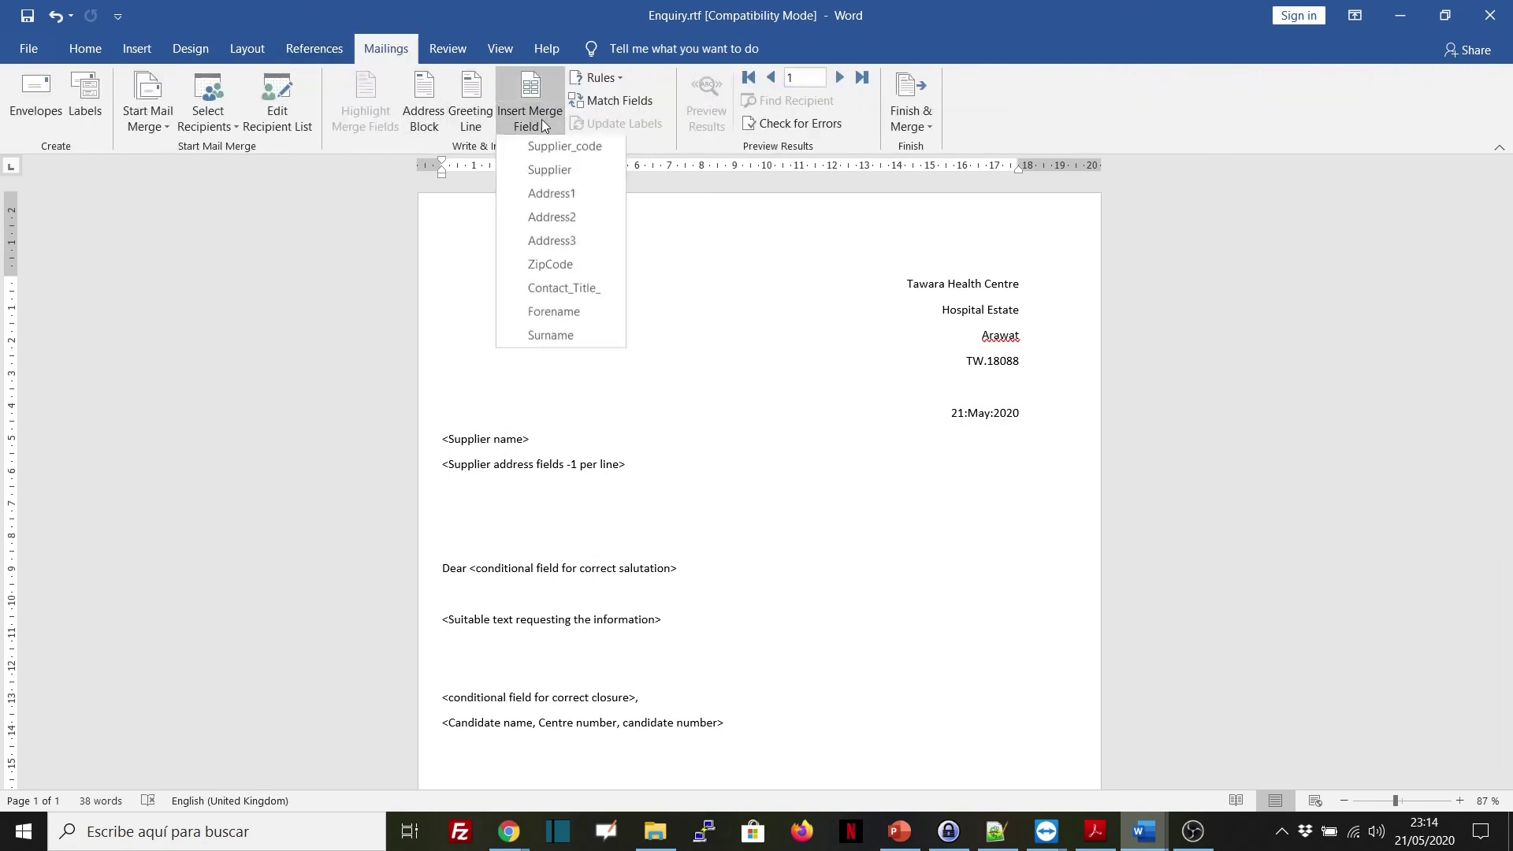
{"action": "left_click", "coordinate": [559, 174]}
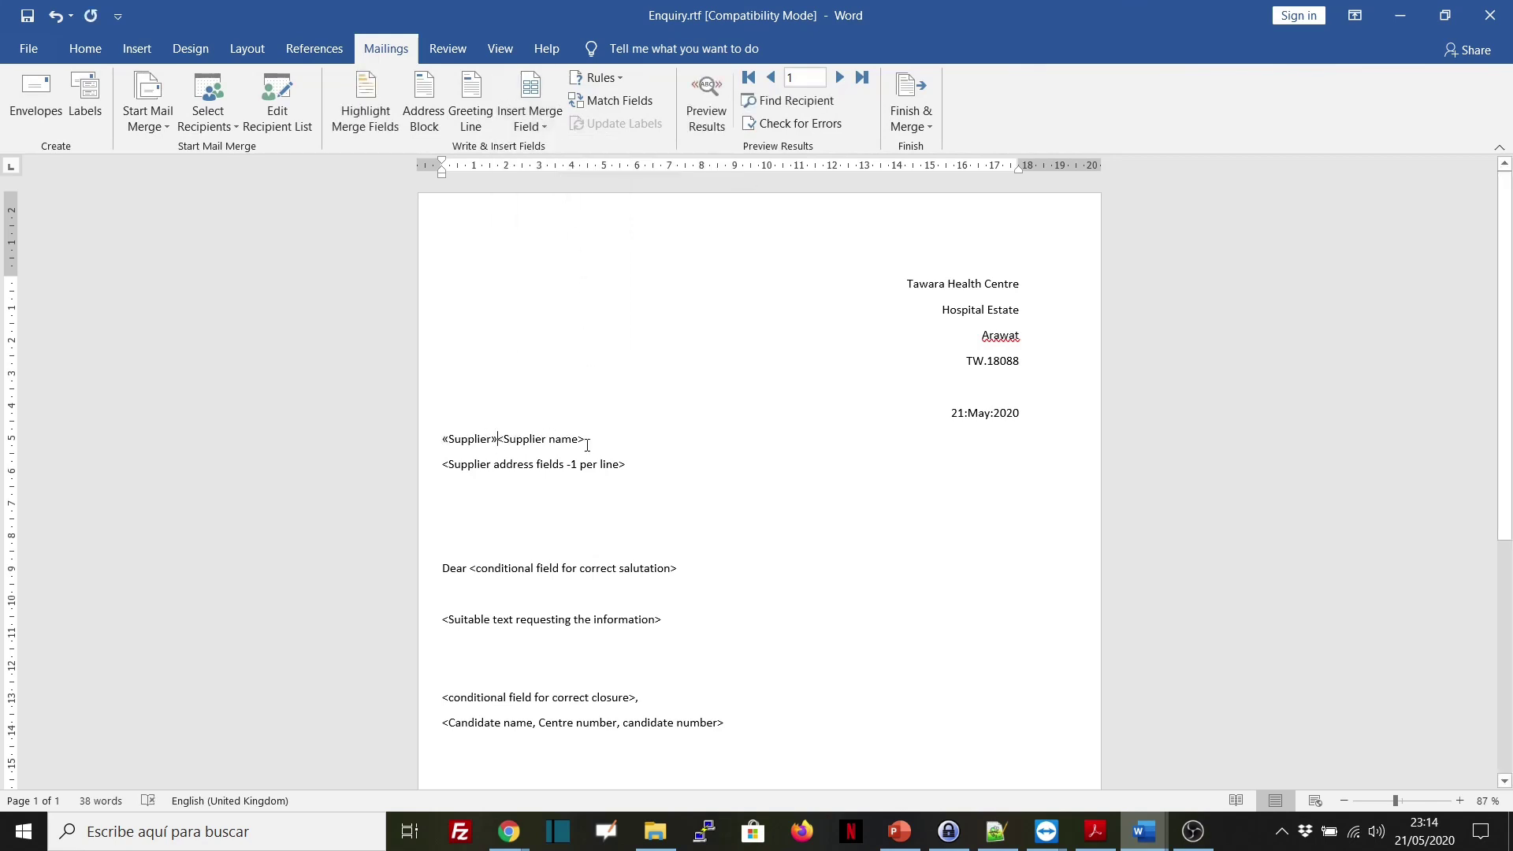
{"action": "left_click_drag", "start_coordinate": [587, 445], "coordinate": [626, 465]}
{"action": "key", "text": "Delete"}
{"action": "key", "text": "Delete"}
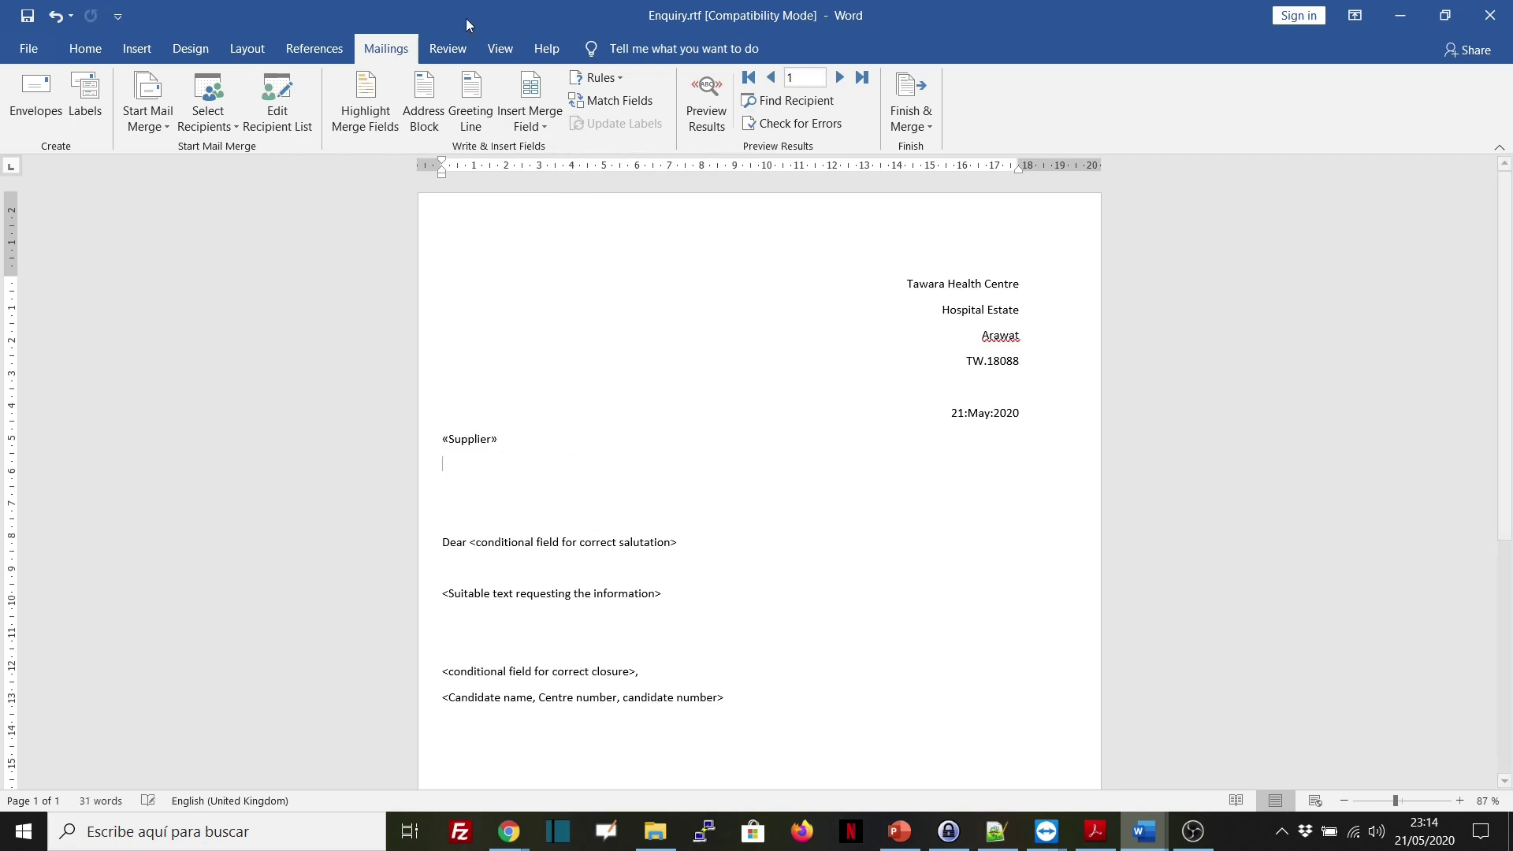
- Insert the Address1, Address2 and Address3 merge fields below the Supplier field, one per line
{"action": "left_click", "coordinate": [545, 125]}
{"action": "left_click", "coordinate": [547, 197]}
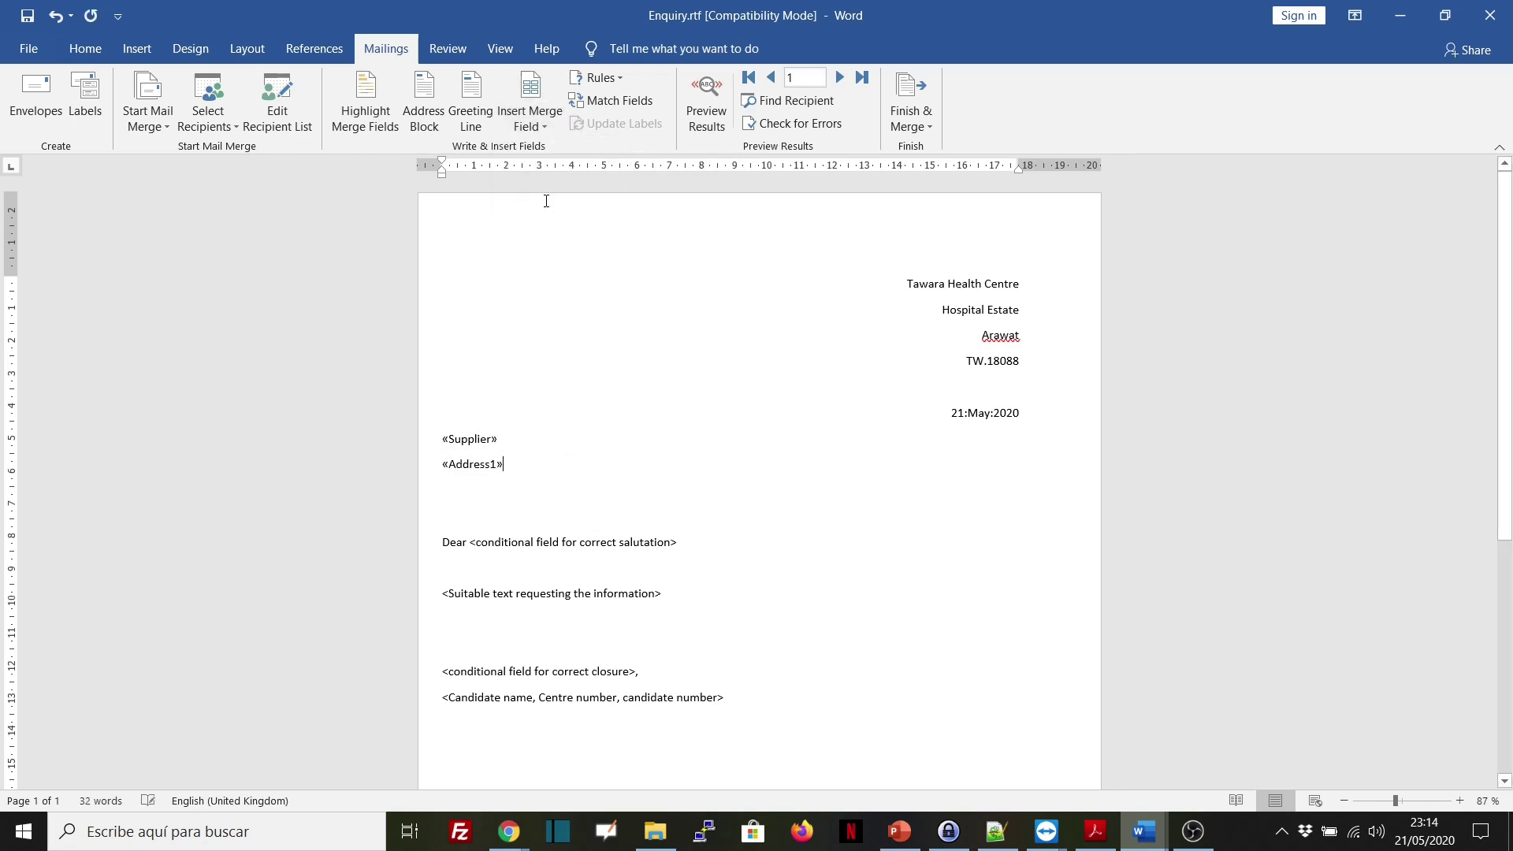
{"action": "key", "text": "Return"}
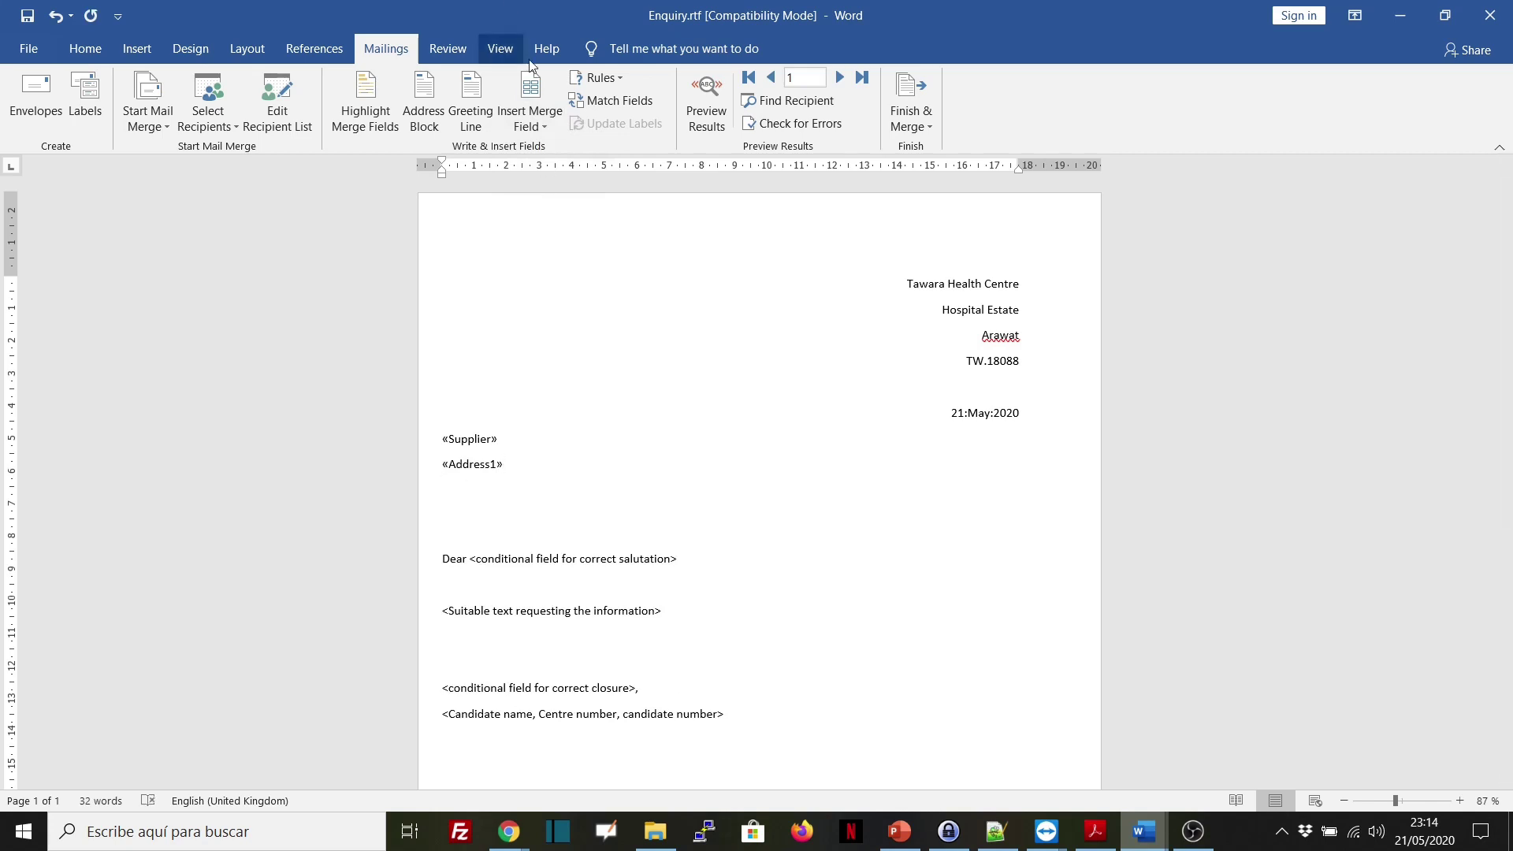
{"action": "left_click", "coordinate": [544, 124]}
{"action": "left_click", "coordinate": [555, 217]}
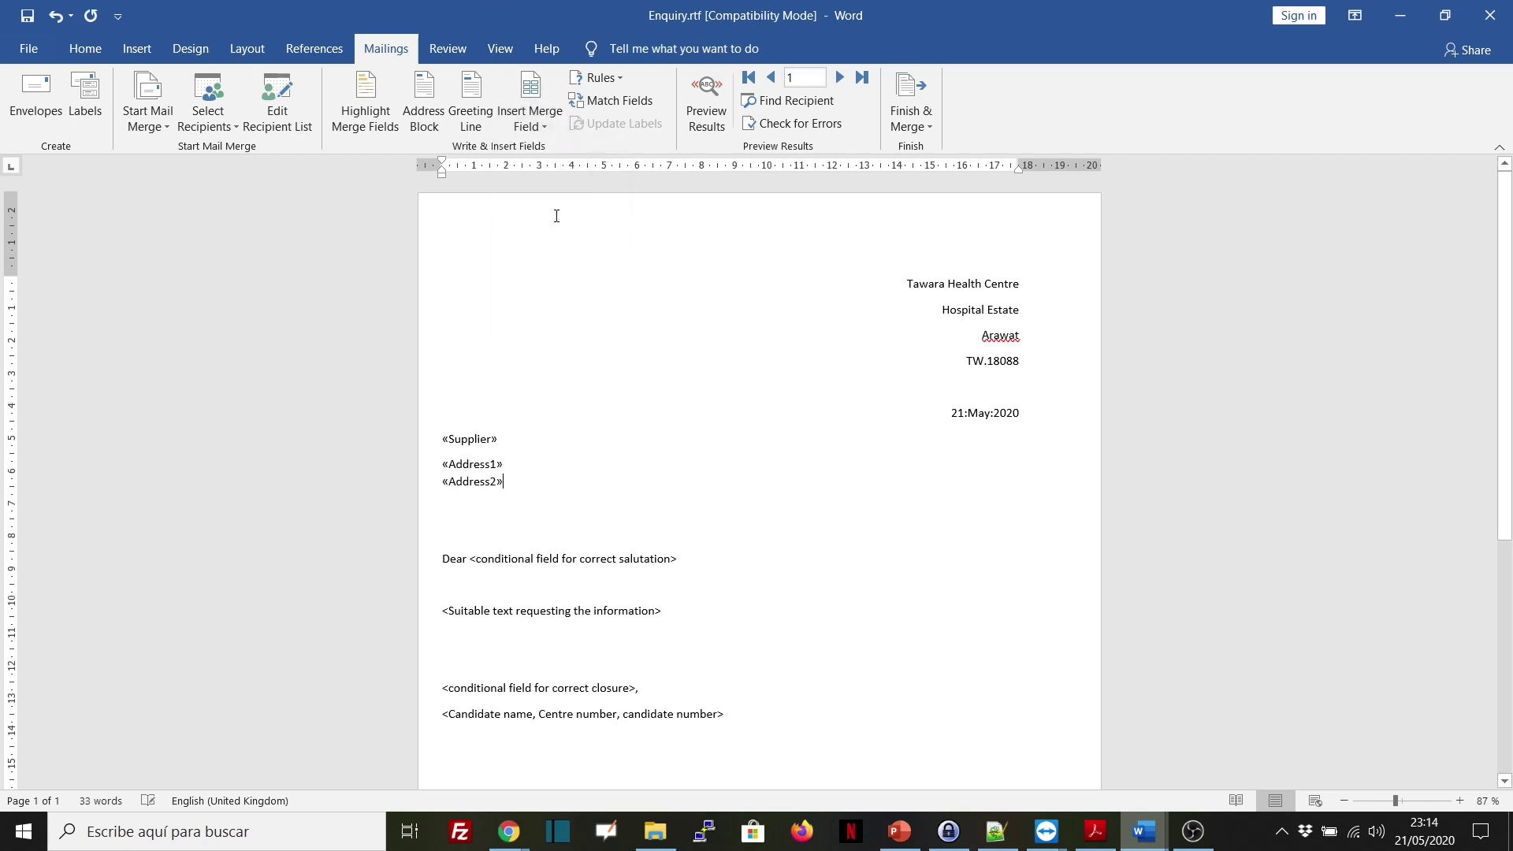
{"action": "key", "text": "Return"}
{"action": "left_click", "coordinate": [543, 125]}
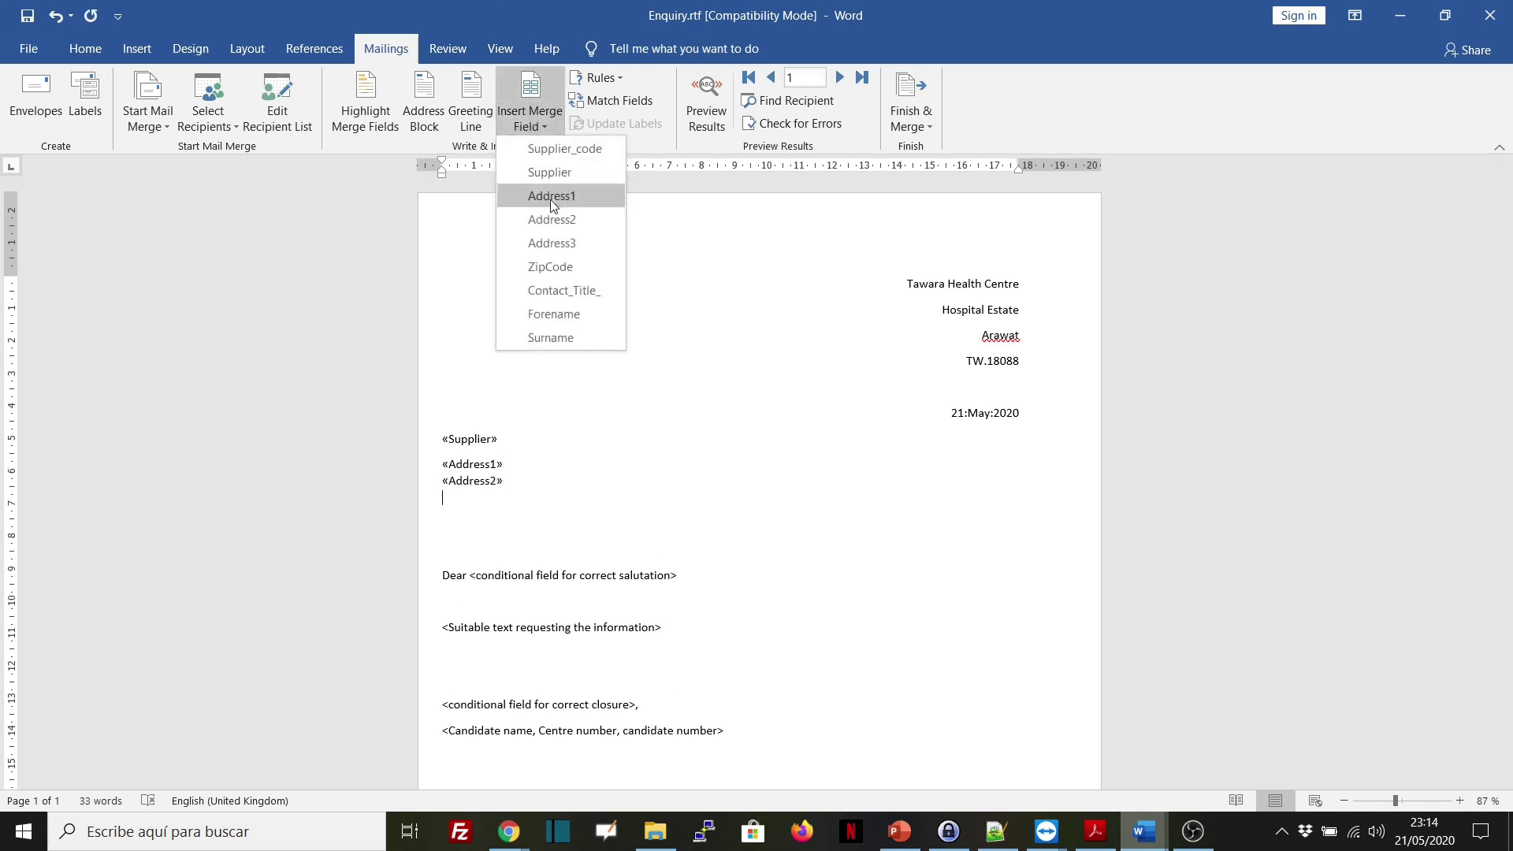
{"action": "left_click", "coordinate": [552, 241]}
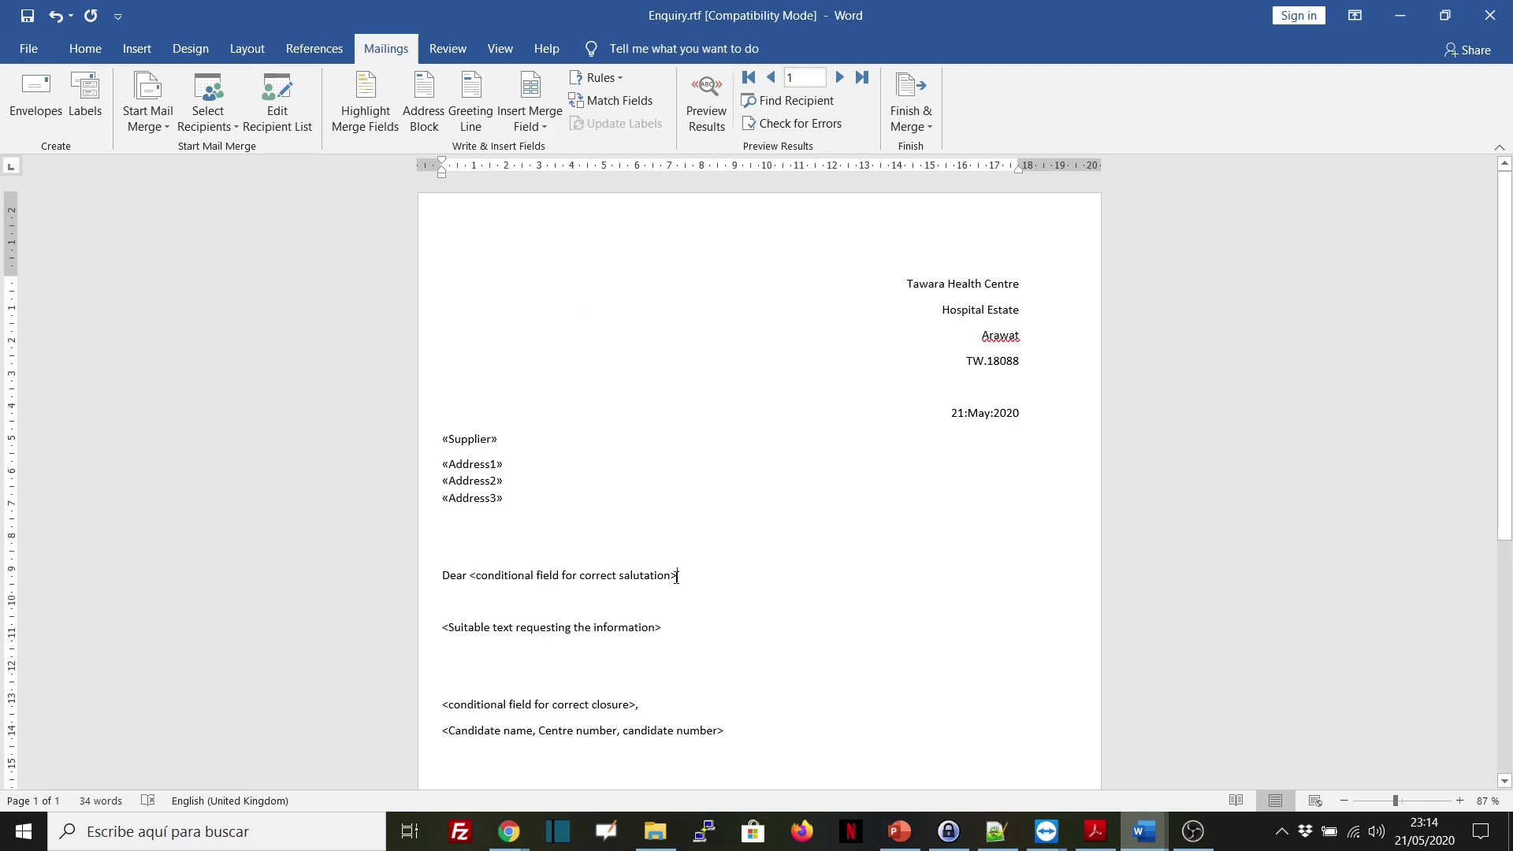
- Switch to the exam paper in Acrobat Reader and reread the three conditions for the salutation's conditional field
{"action": "left_click_drag", "start_coordinate": [679, 575], "coordinate": [507, 570]}
{"action": "left_click", "coordinate": [1096, 831]}
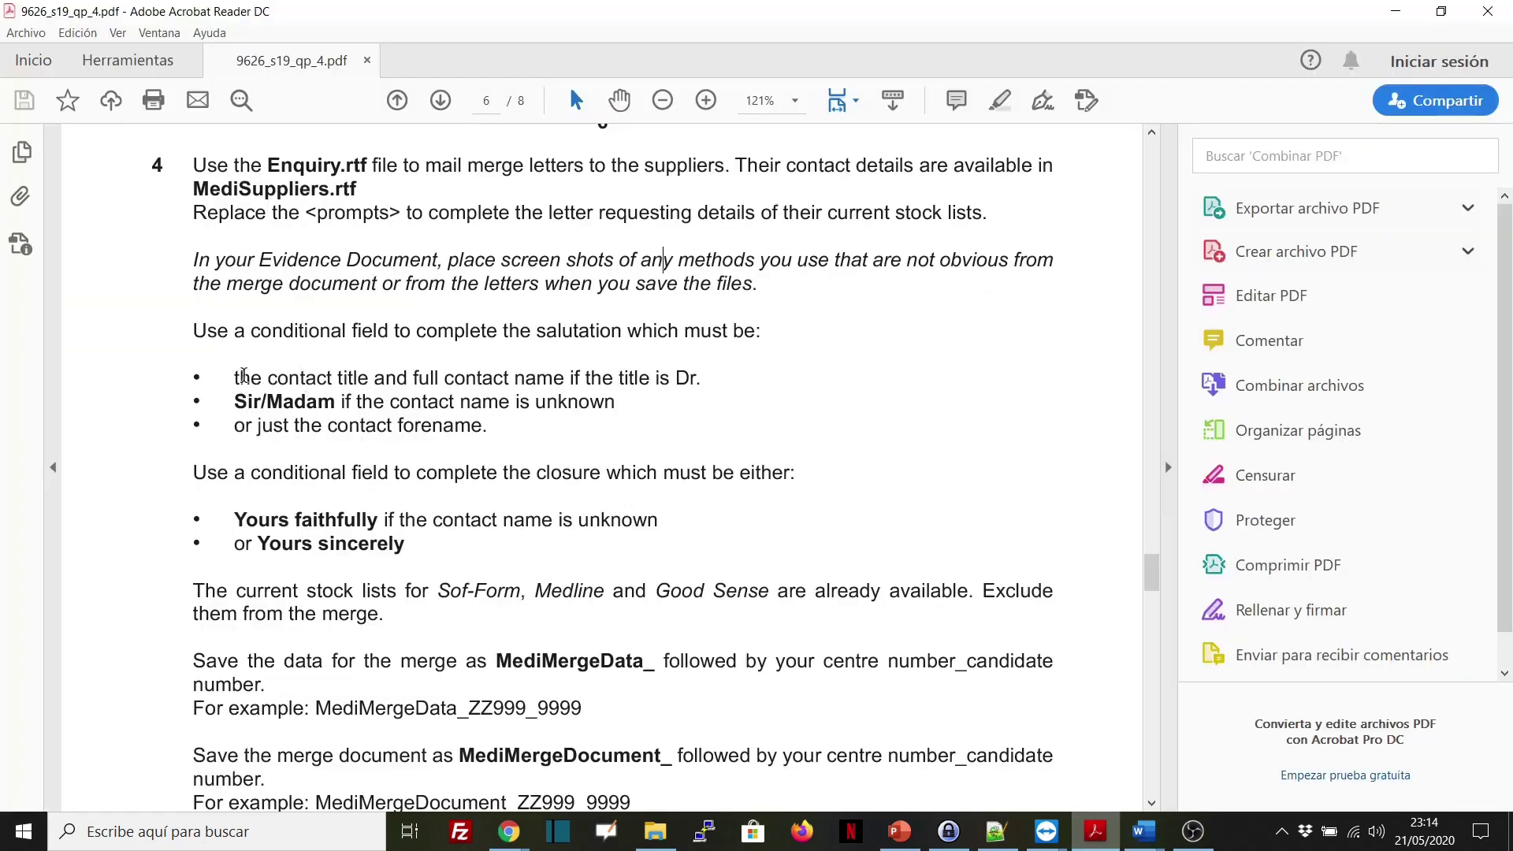
{"action": "left_click_drag", "start_coordinate": [235, 378], "coordinate": [692, 386]}
{"action": "left_click", "coordinate": [690, 386]}
{"action": "left_click_drag", "start_coordinate": [222, 406], "coordinate": [485, 401]}
{"action": "left_click", "coordinate": [535, 402]}
{"action": "left_click_drag", "start_coordinate": [254, 426], "coordinate": [482, 426]}
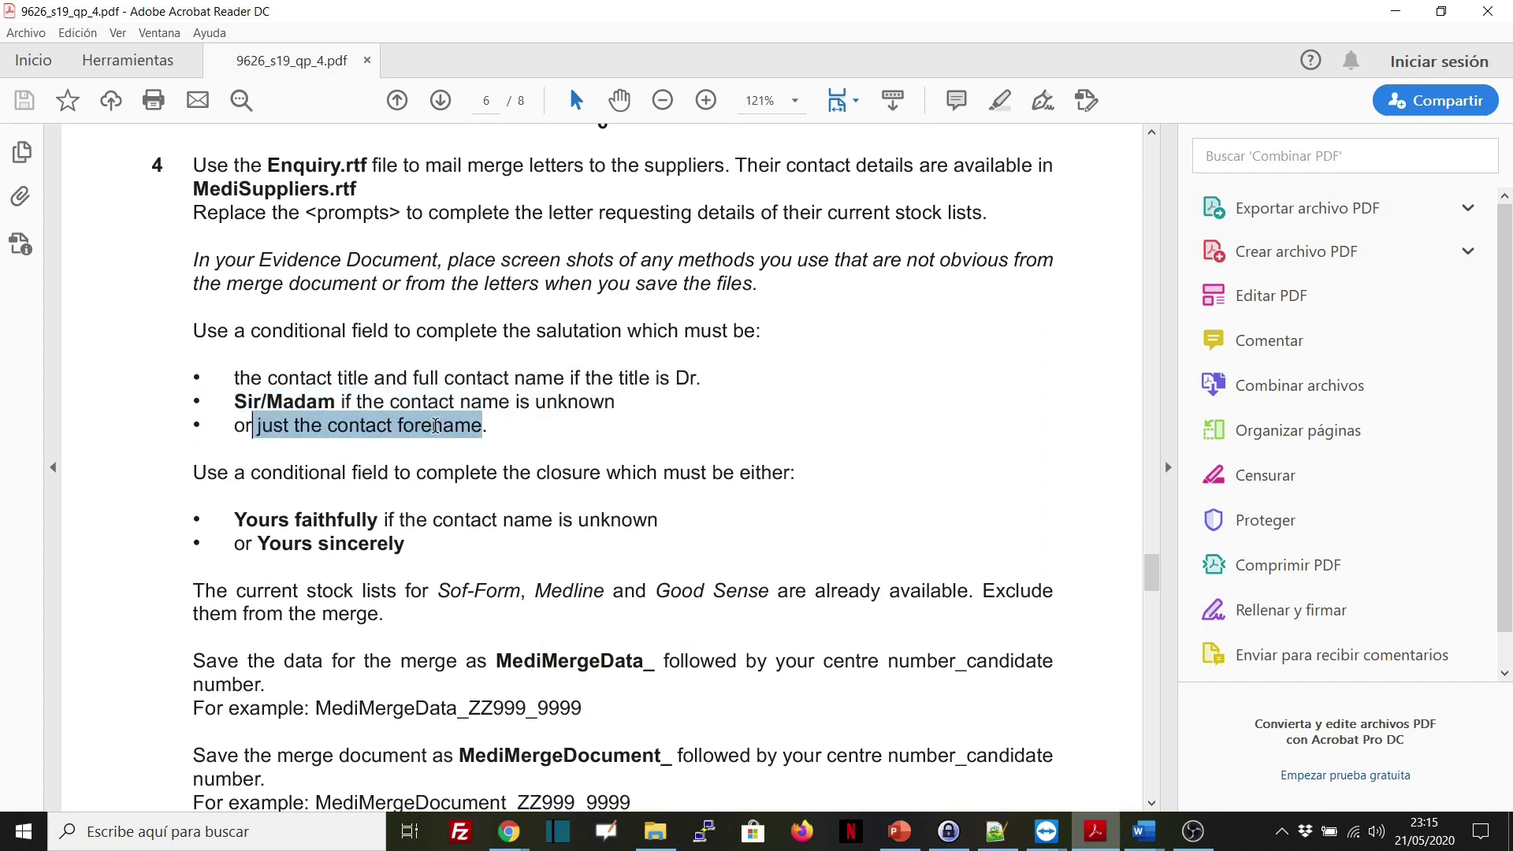
{"action": "left_click", "coordinate": [438, 448]}
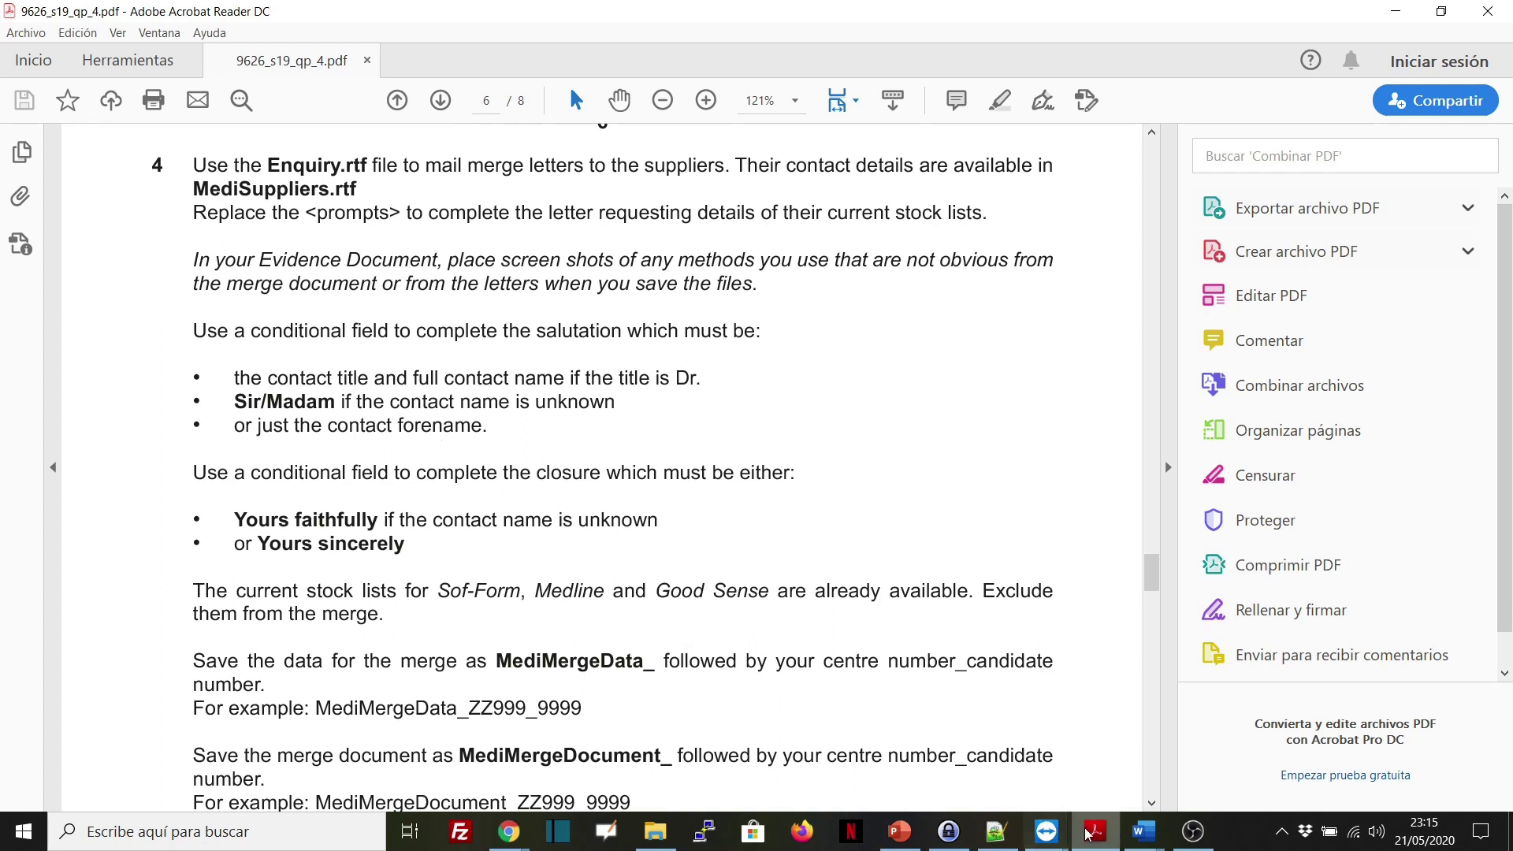
{"action": "left_click", "coordinate": [360, 426]}
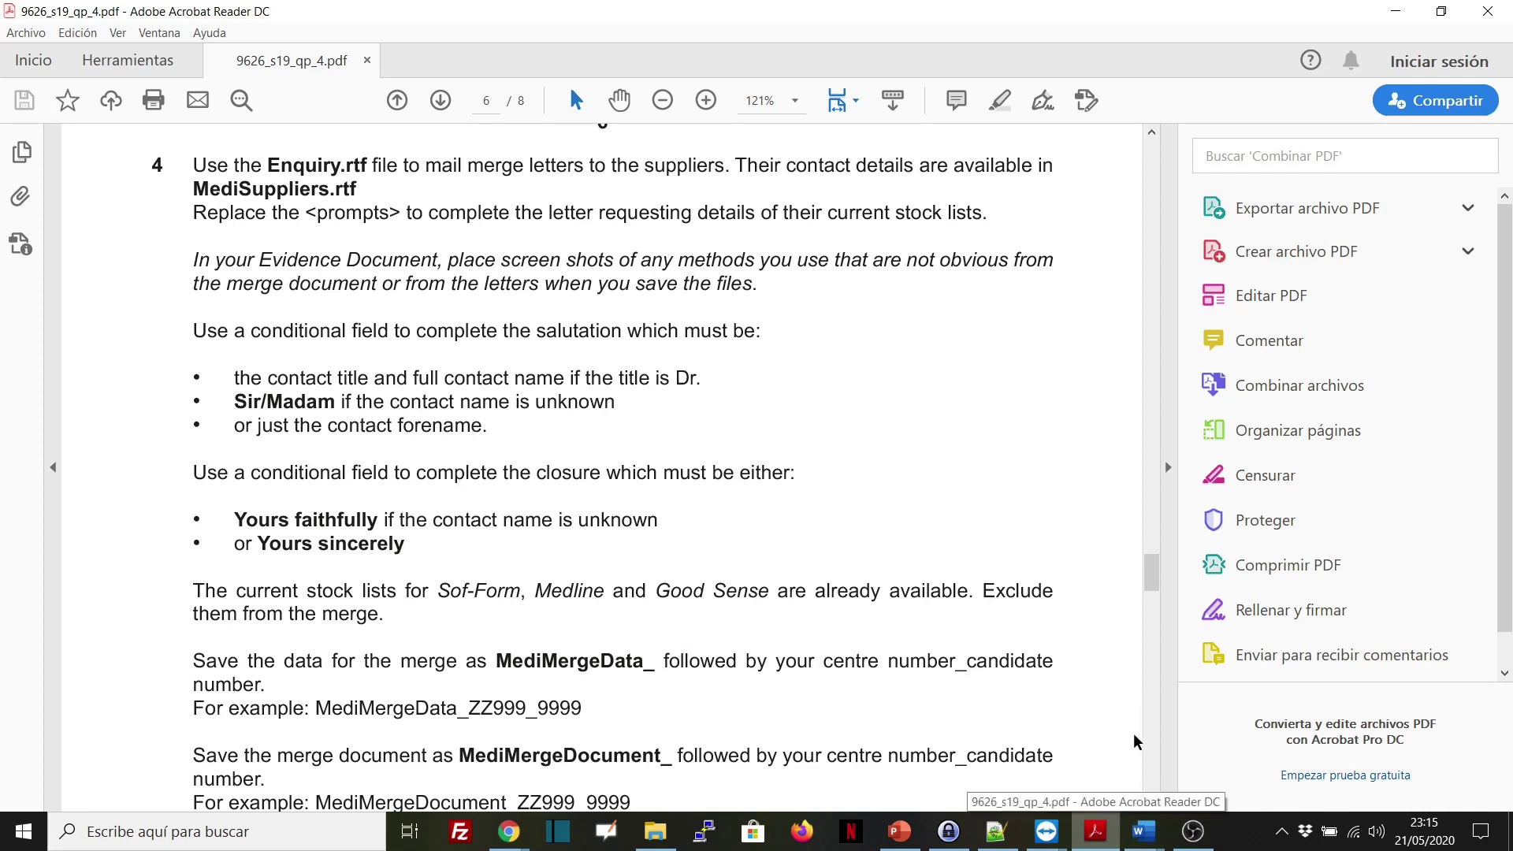
- Switch to 2.rtf and examine the Contact_Title, Forename and Surname entries of the suppliers with an unknown contact, an ordinary title and Dr
{"action": "mouse_move", "coordinate": [1143, 831]}
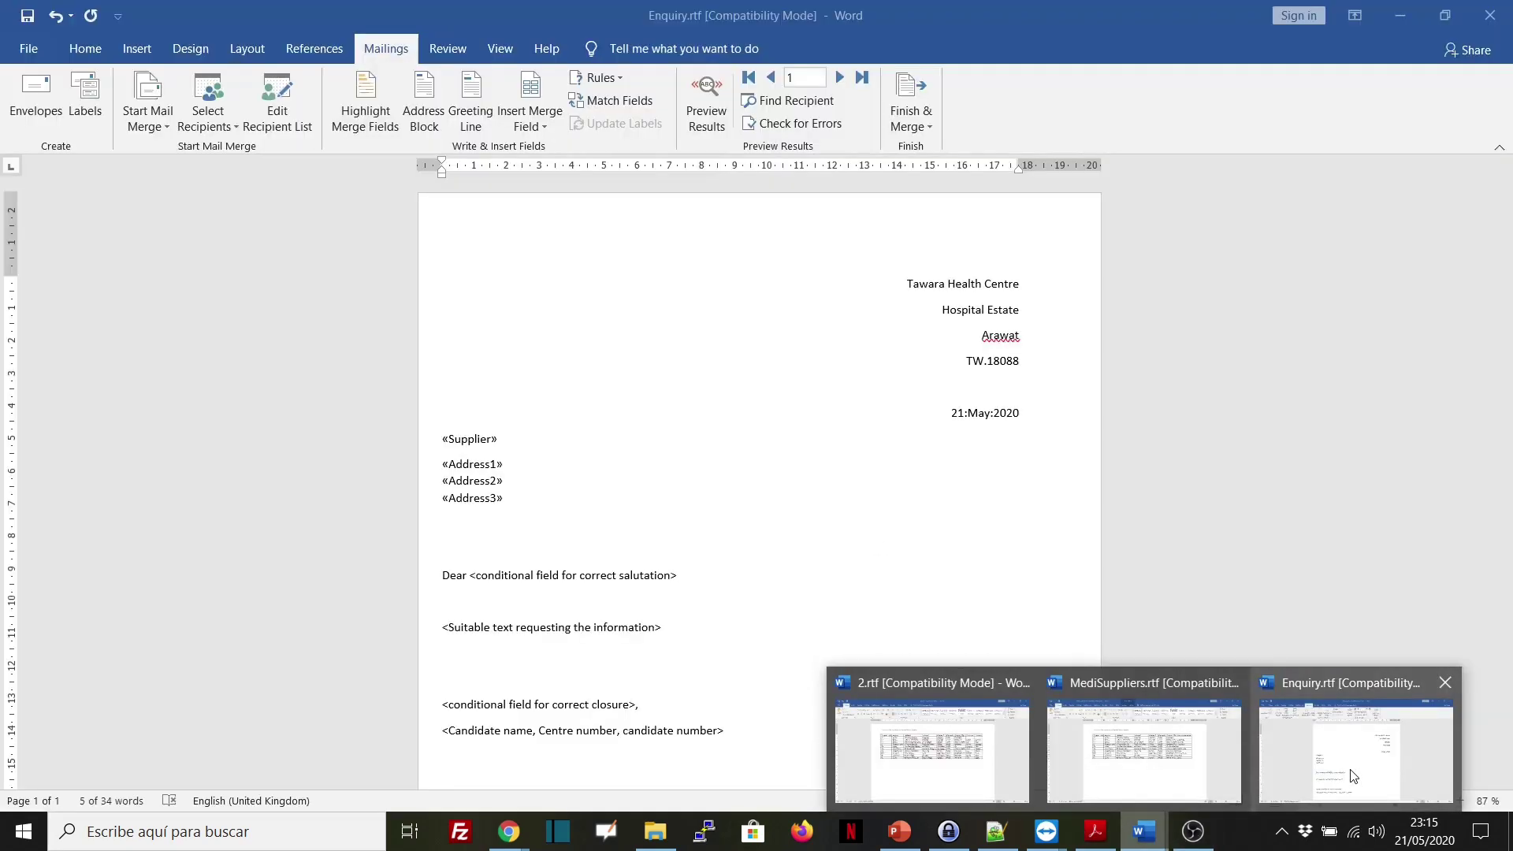
{"action": "left_click", "coordinate": [977, 760]}
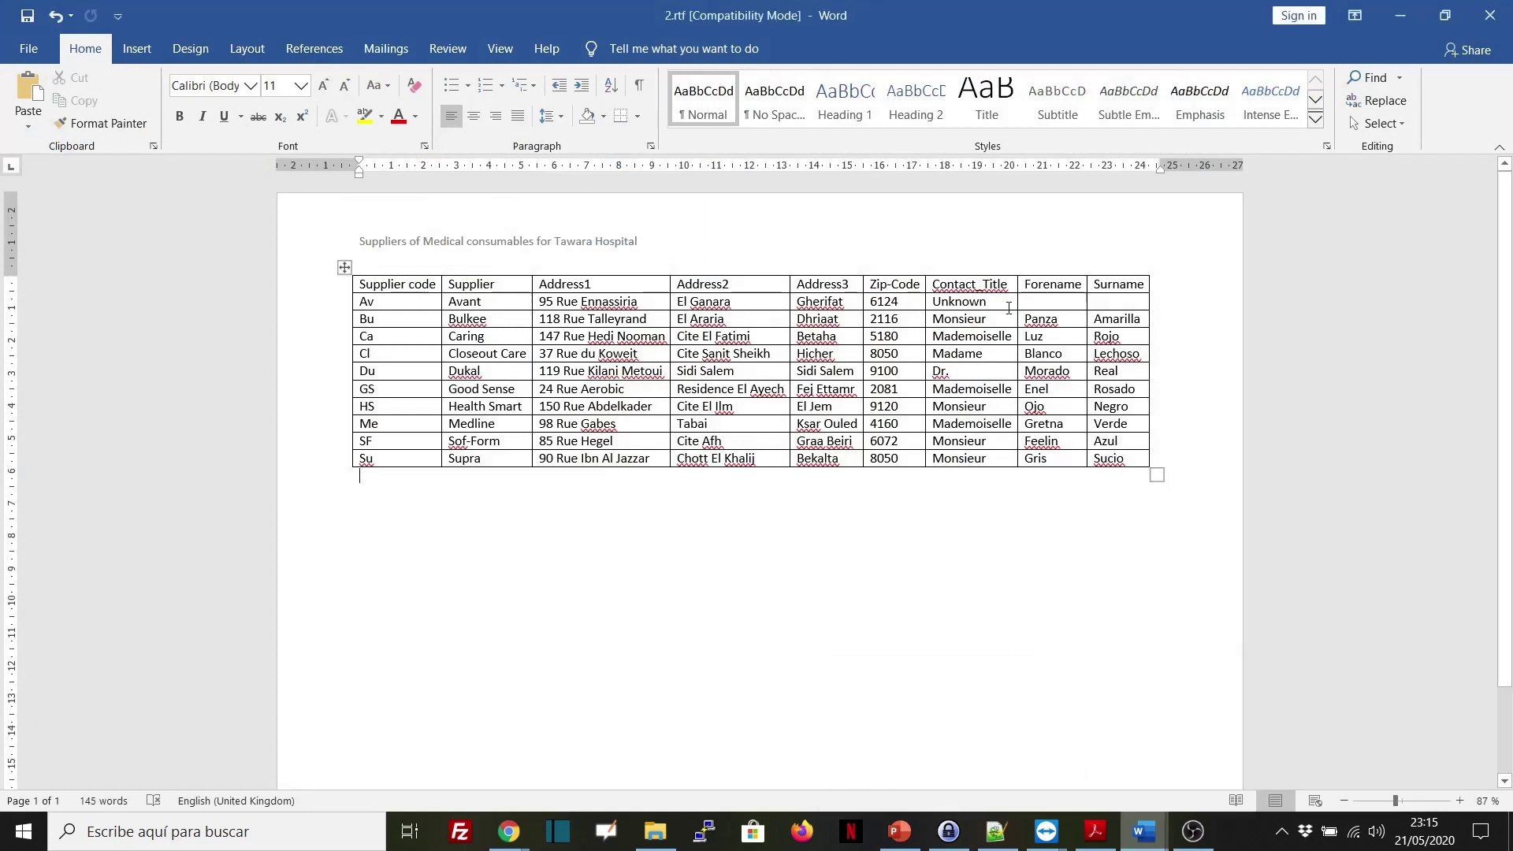
{"action": "left_click_drag", "start_coordinate": [991, 303], "coordinate": [933, 303]}
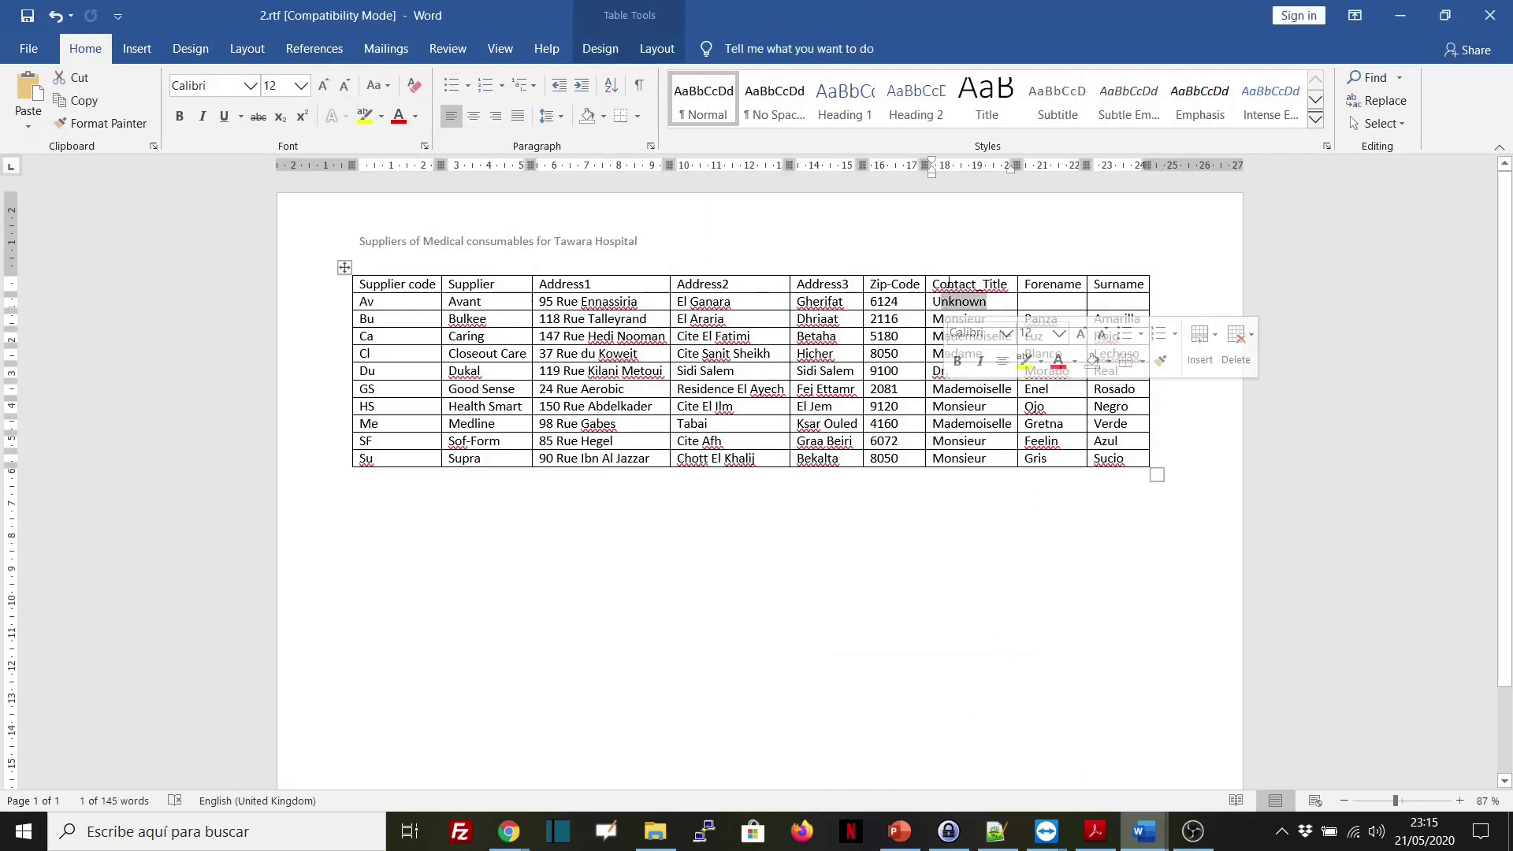
{"action": "left_click", "coordinate": [1042, 299]}
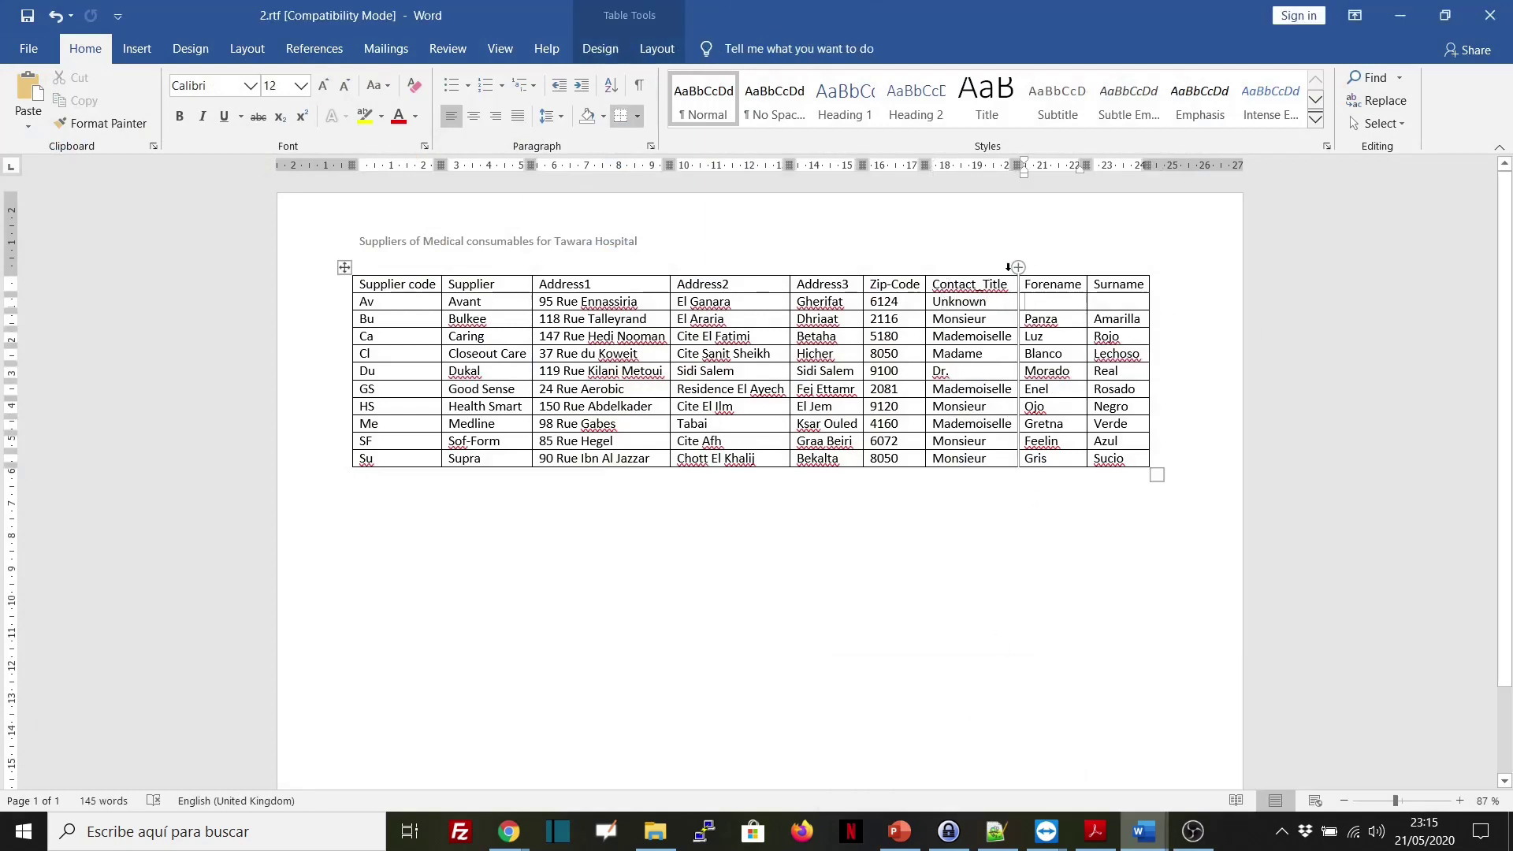
{"action": "double_click", "coordinate": [990, 301]}
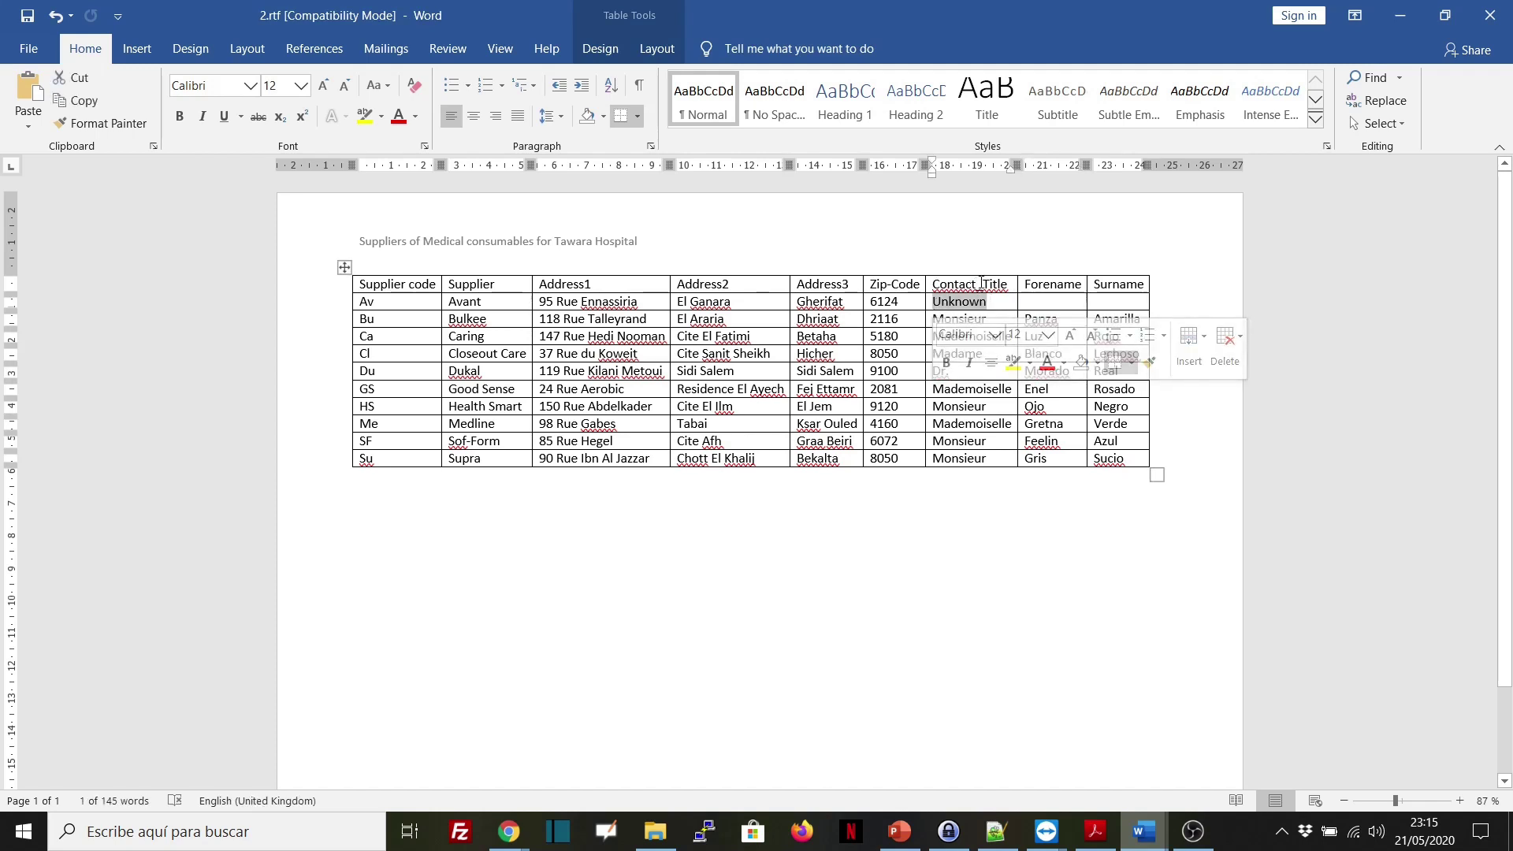
{"action": "left_click", "coordinate": [1046, 299]}
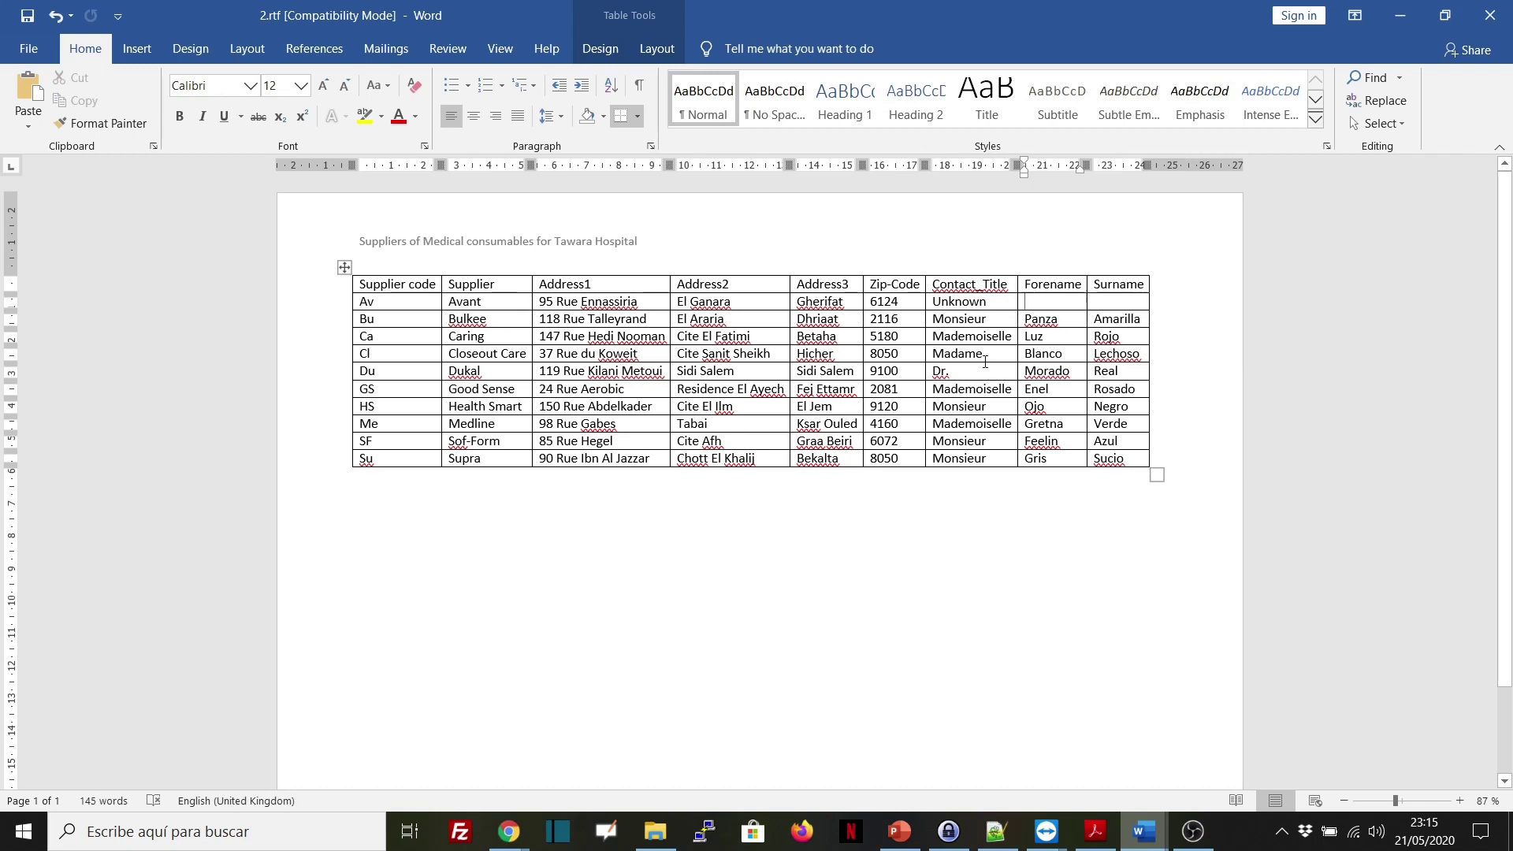
{"action": "left_click_drag", "start_coordinate": [1026, 319], "coordinate": [1056, 320]}
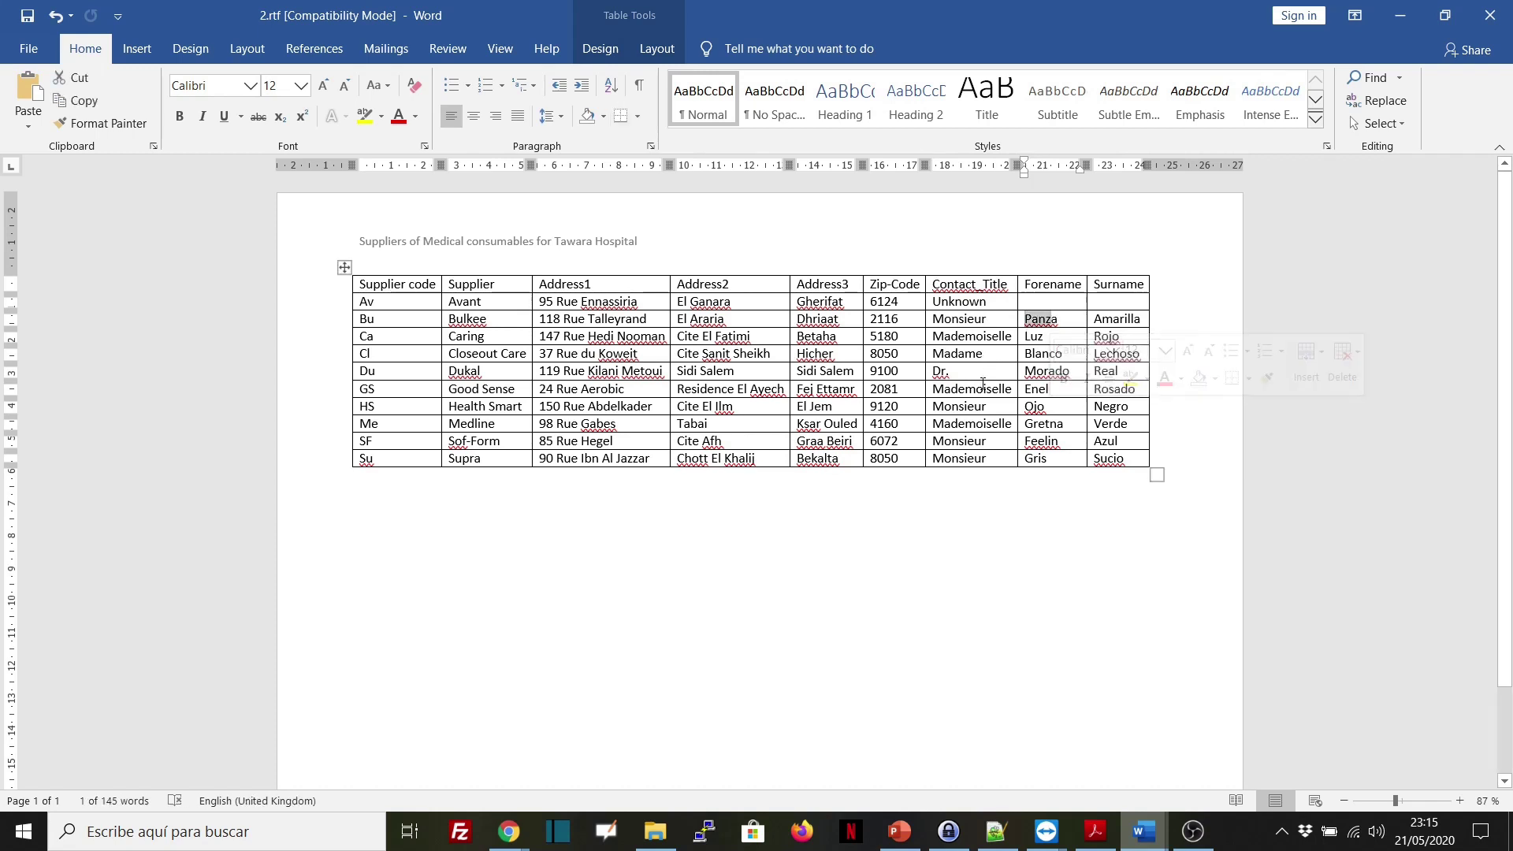
{"action": "left_click", "coordinate": [958, 373]}
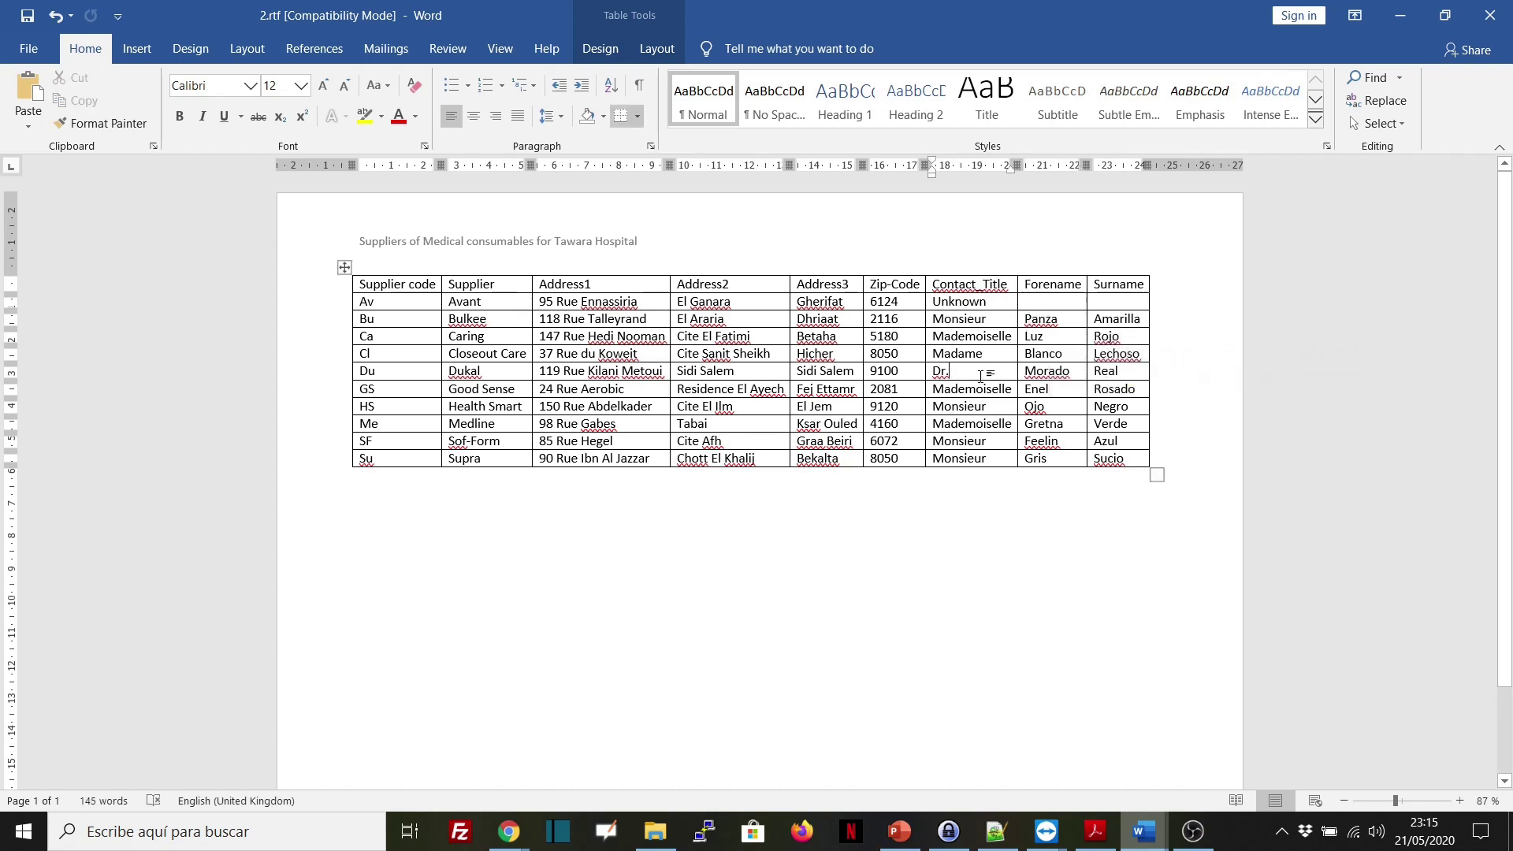
{"action": "left_click", "coordinate": [1025, 371]}
{"action": "left_click", "coordinate": [1102, 371]}
- Return to Enquiry.rtf and move the salutation prompt onto its own line, two paragraphs below "Dear"
{"action": "mouse_move", "coordinate": [1143, 831]}
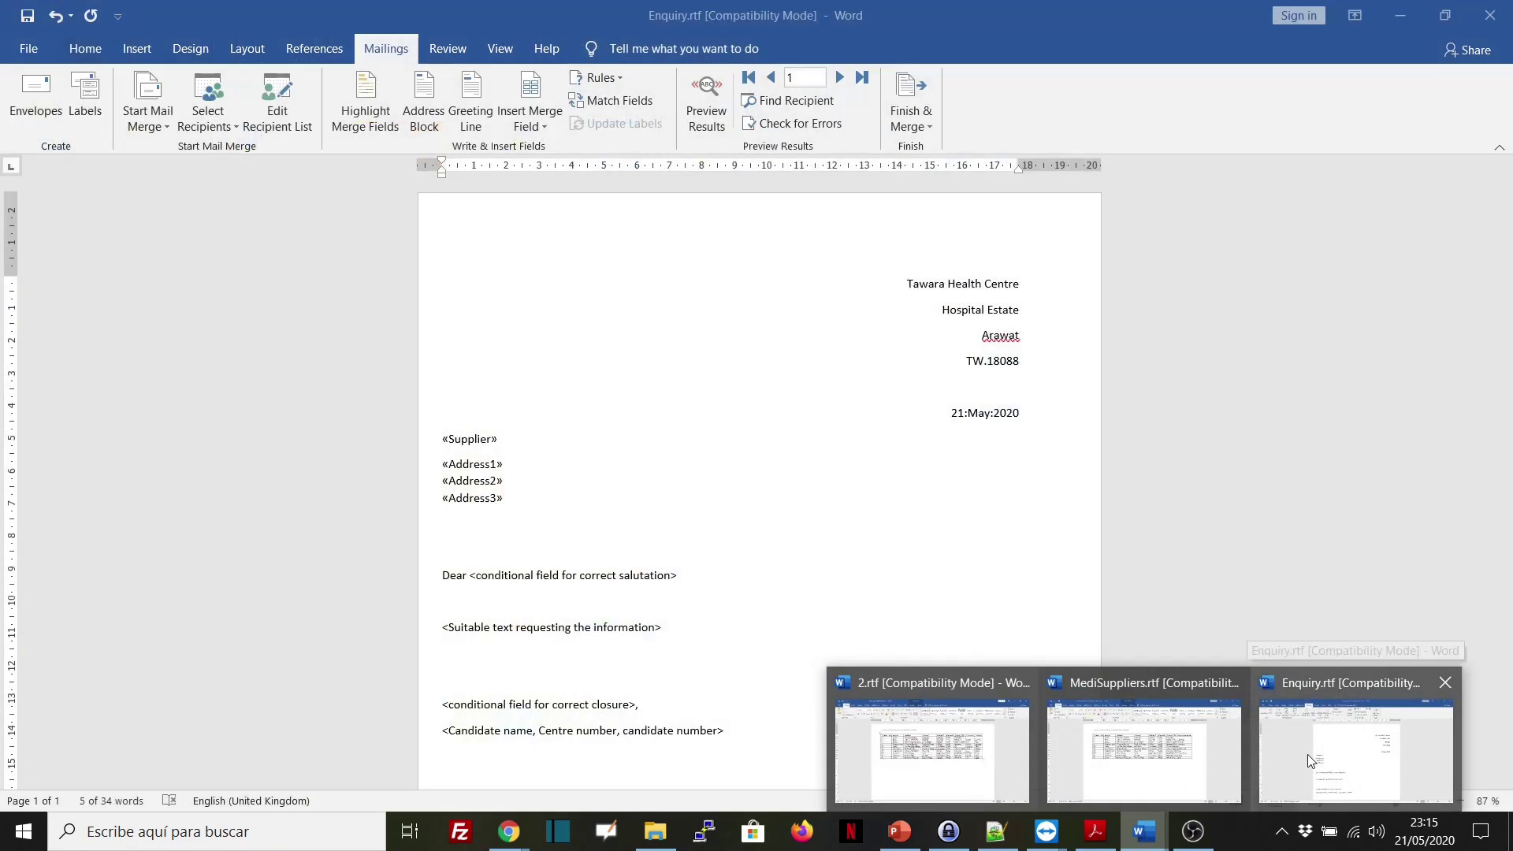
{"action": "left_click", "coordinate": [1308, 754]}
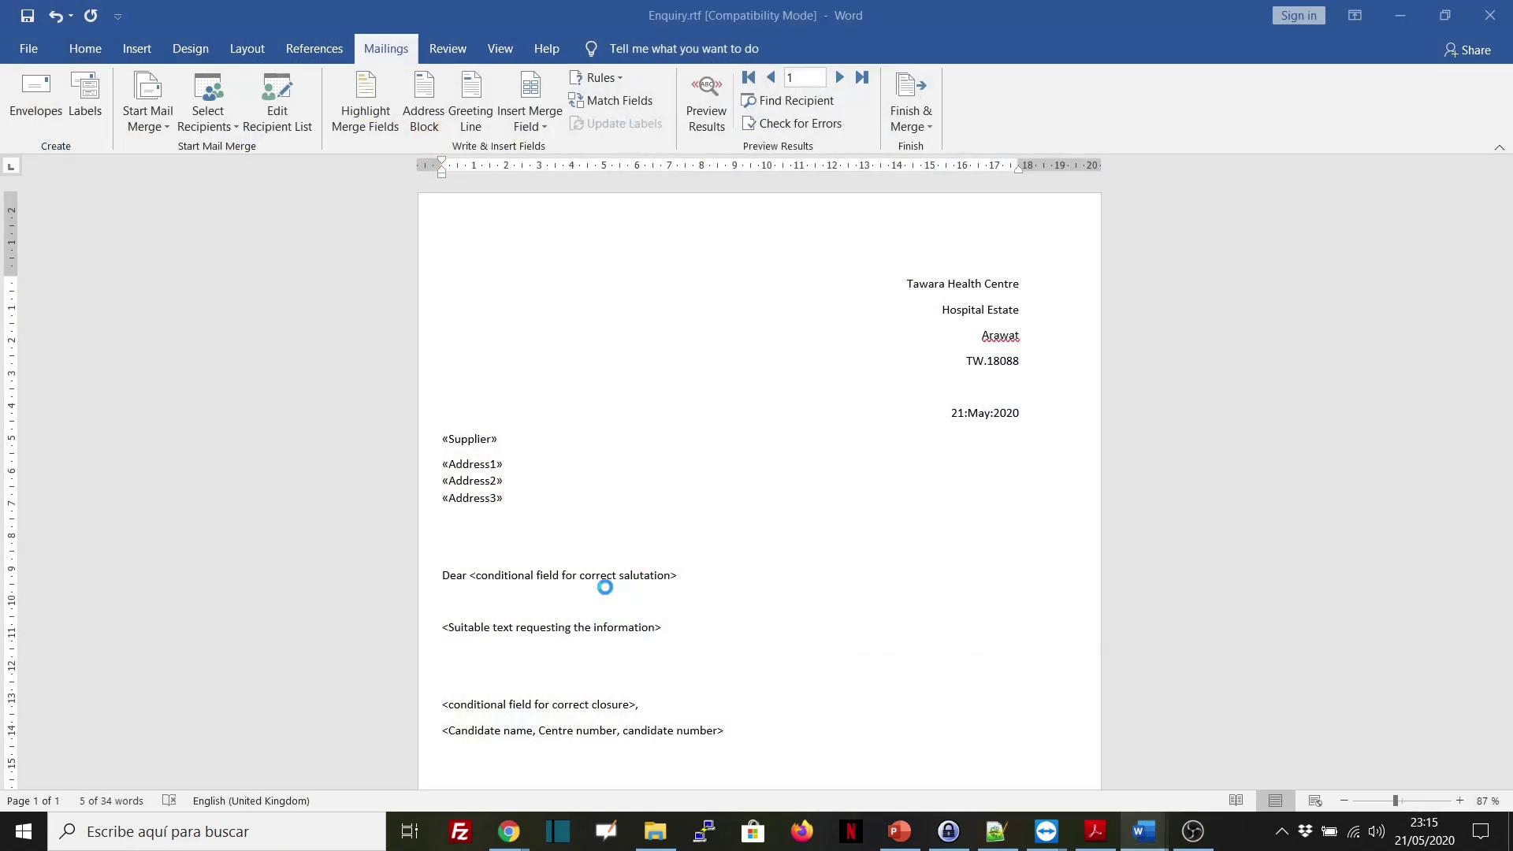
{"action": "left_click", "coordinate": [472, 575]}
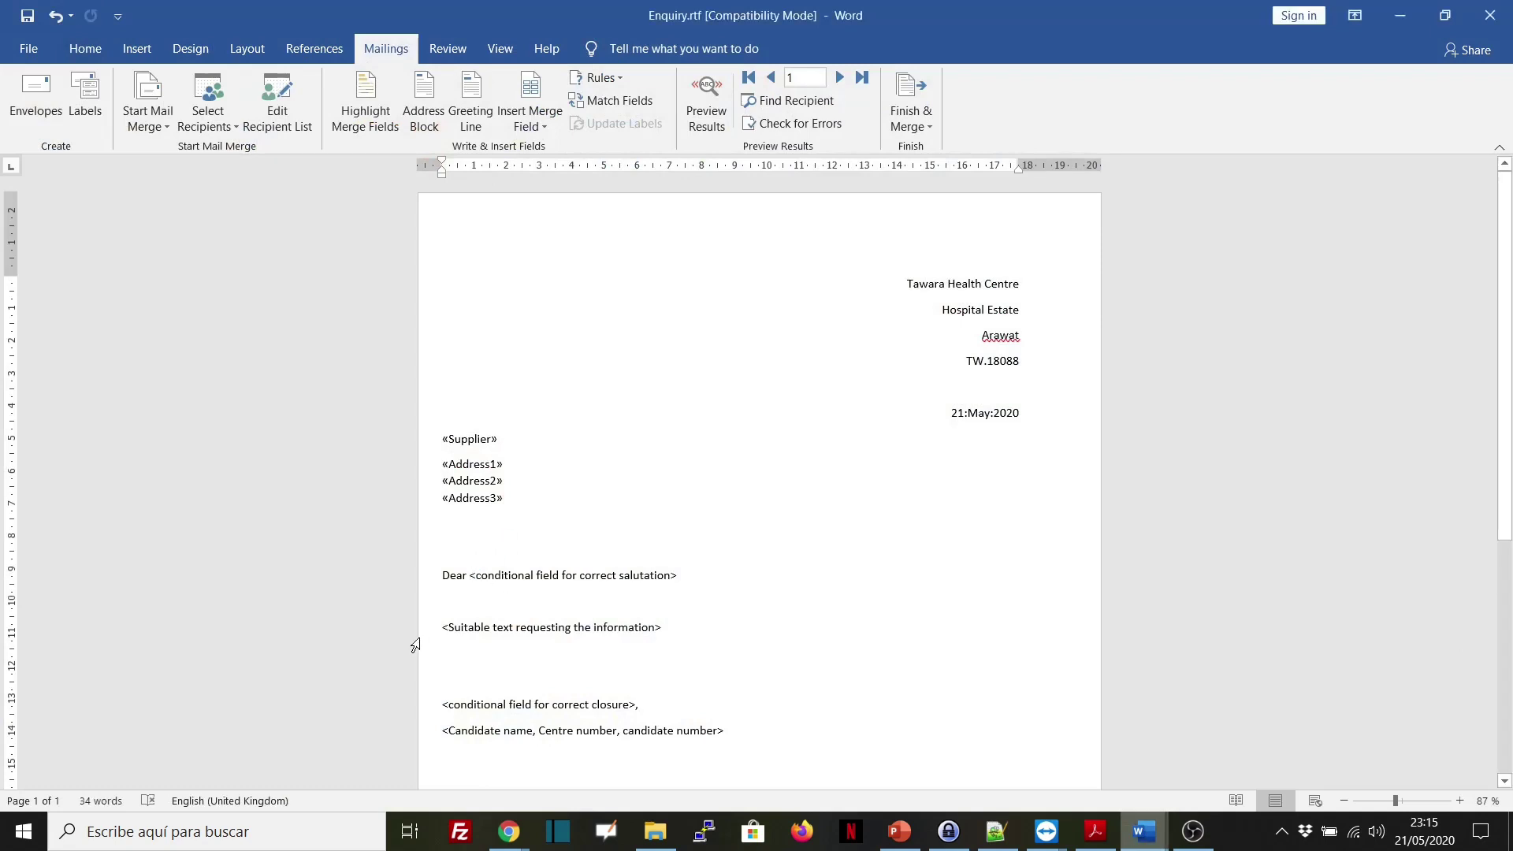
{"action": "key", "text": "Return"}
{"action": "key", "text": "Return"}
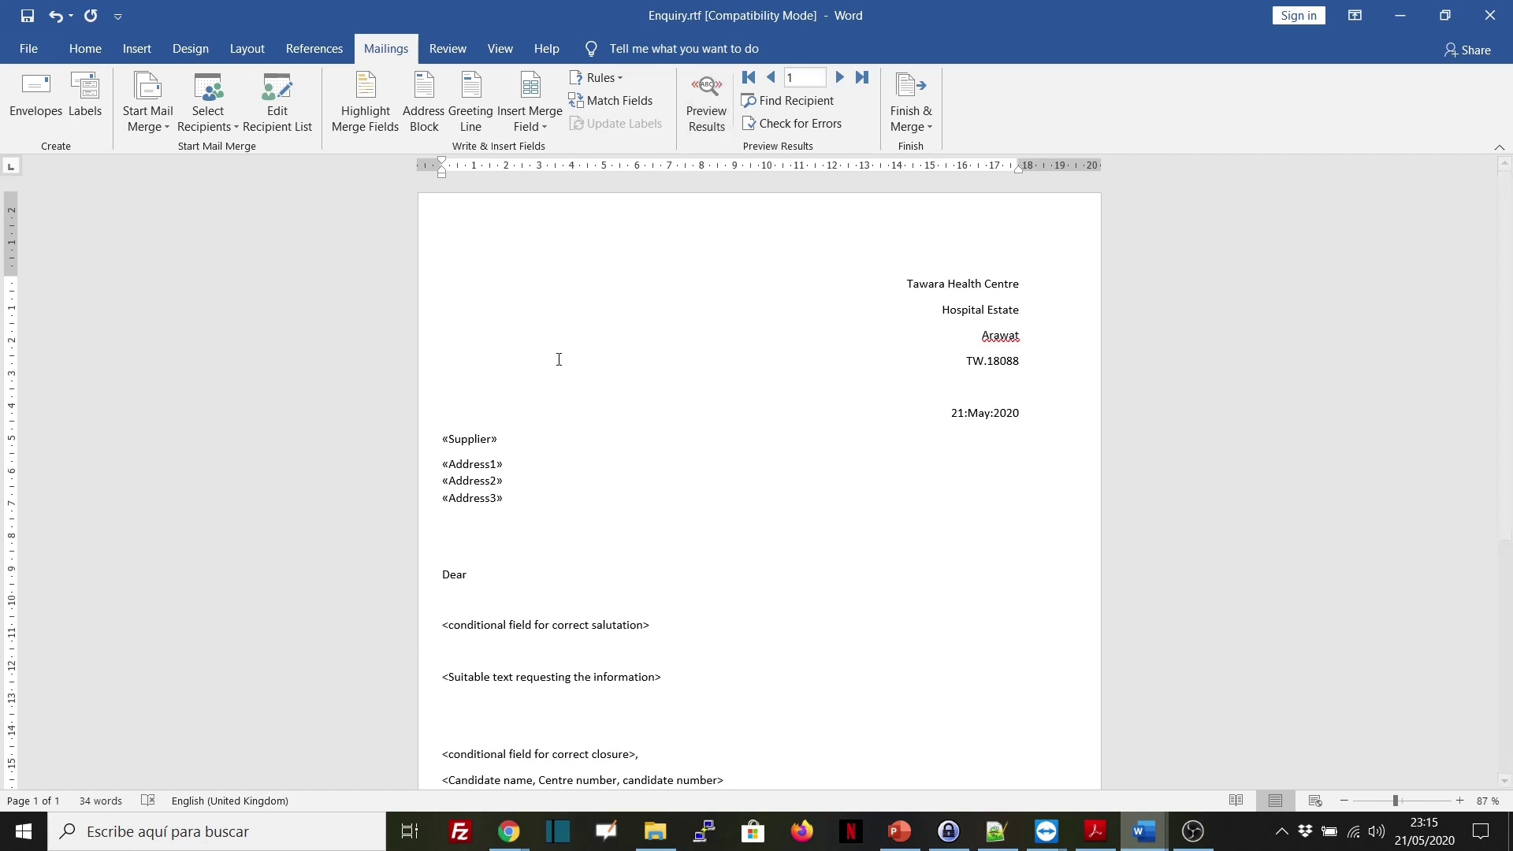
- Start an If...Then...Else rule after "Dear" with the condition Contact_Title_ equal to Unknown
{"action": "left_click", "coordinate": [601, 79]}
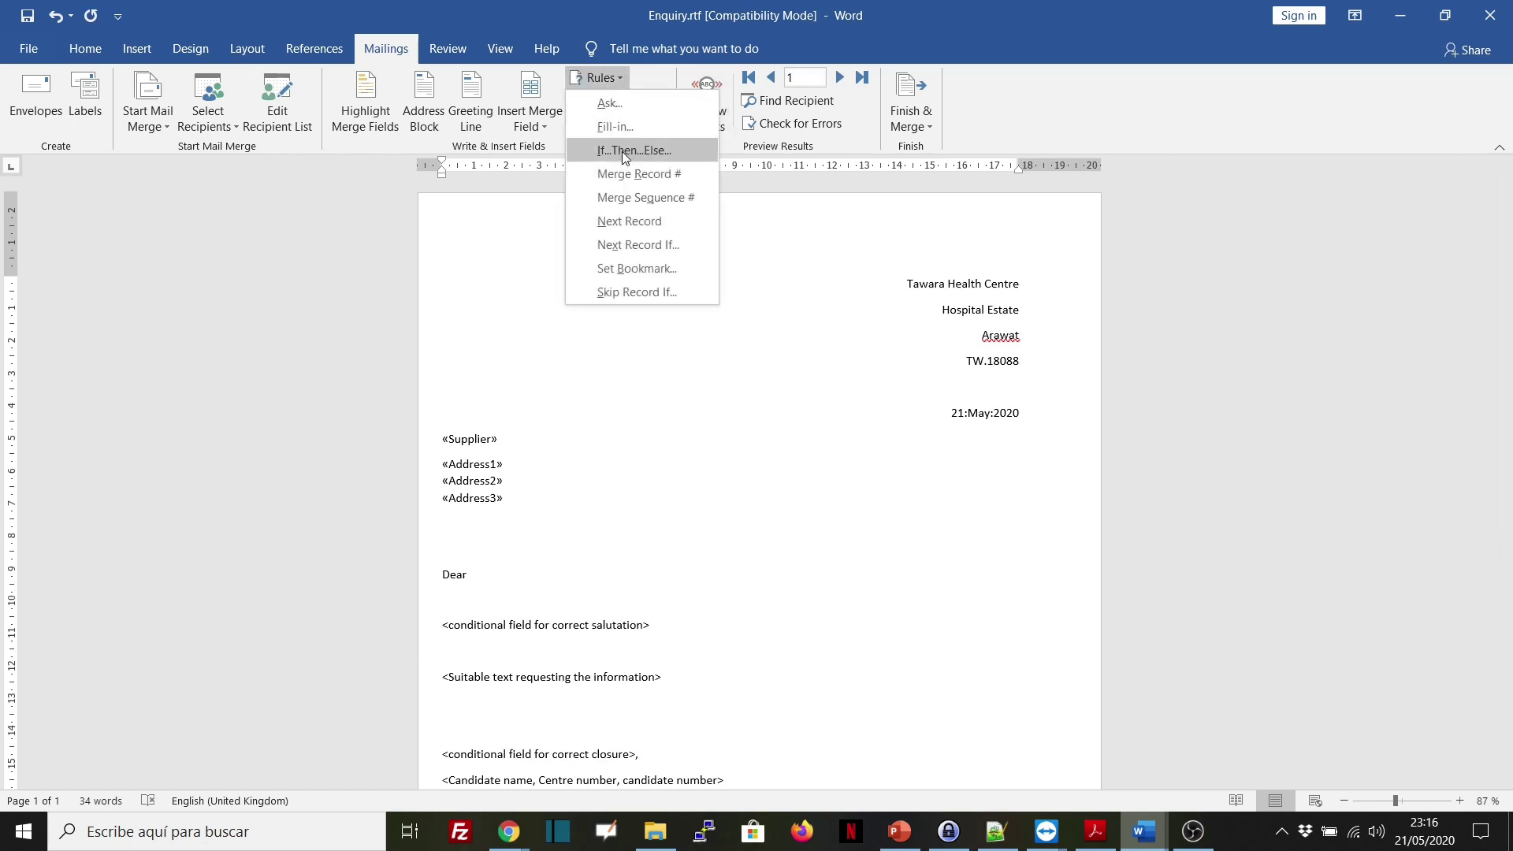
{"action": "left_click", "coordinate": [622, 151]}
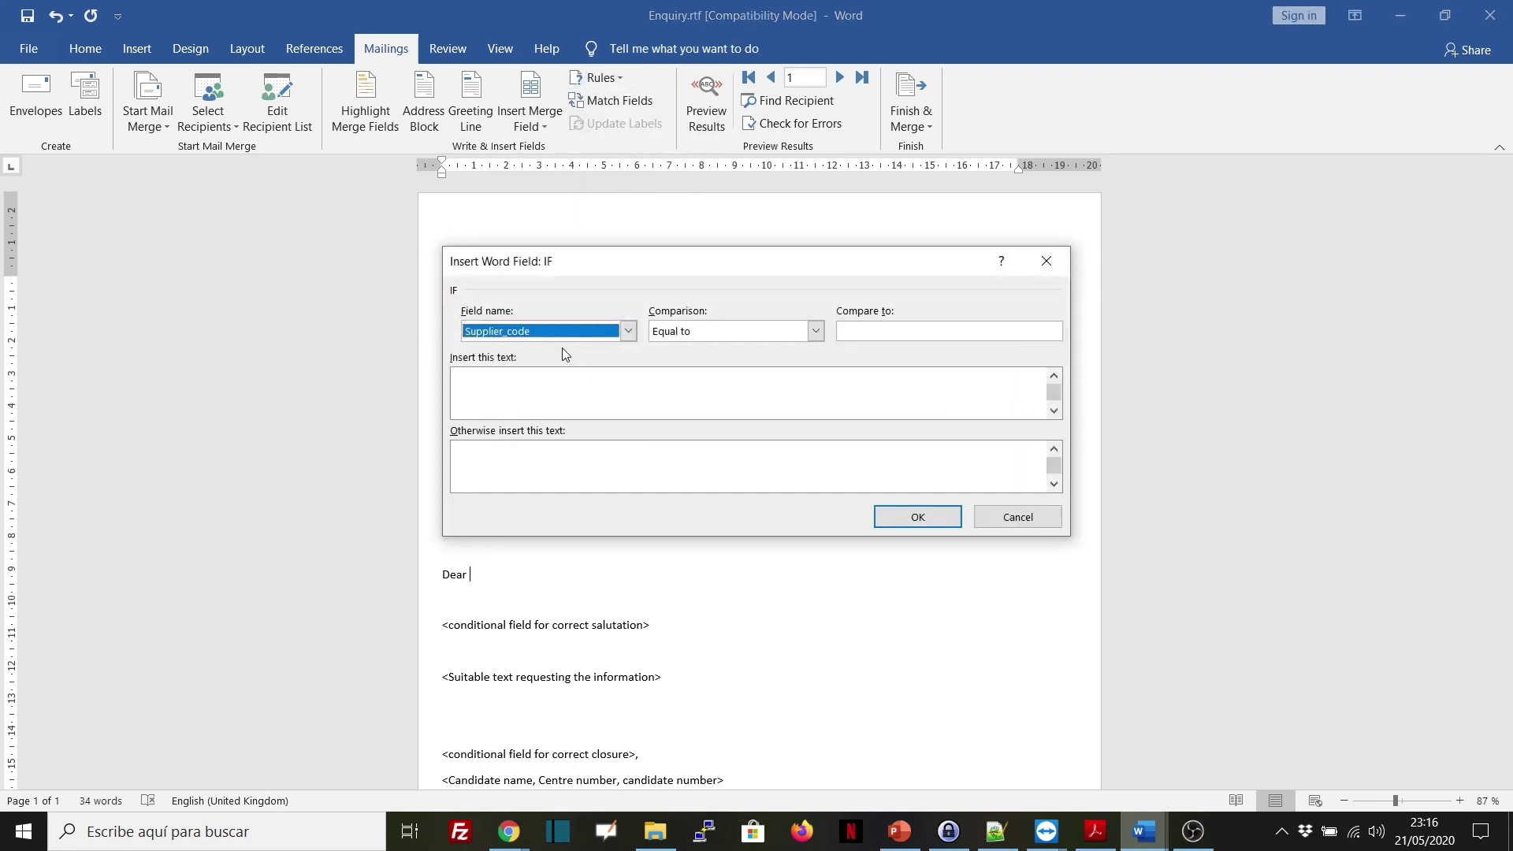
{"action": "left_click", "coordinate": [628, 331]}
{"action": "scroll", "coordinate": [552, 382], "scroll_direction": "up", "scroll_amount": 3}
{"action": "left_click", "coordinate": [551, 384]}
{"action": "left_click", "coordinate": [725, 333]}
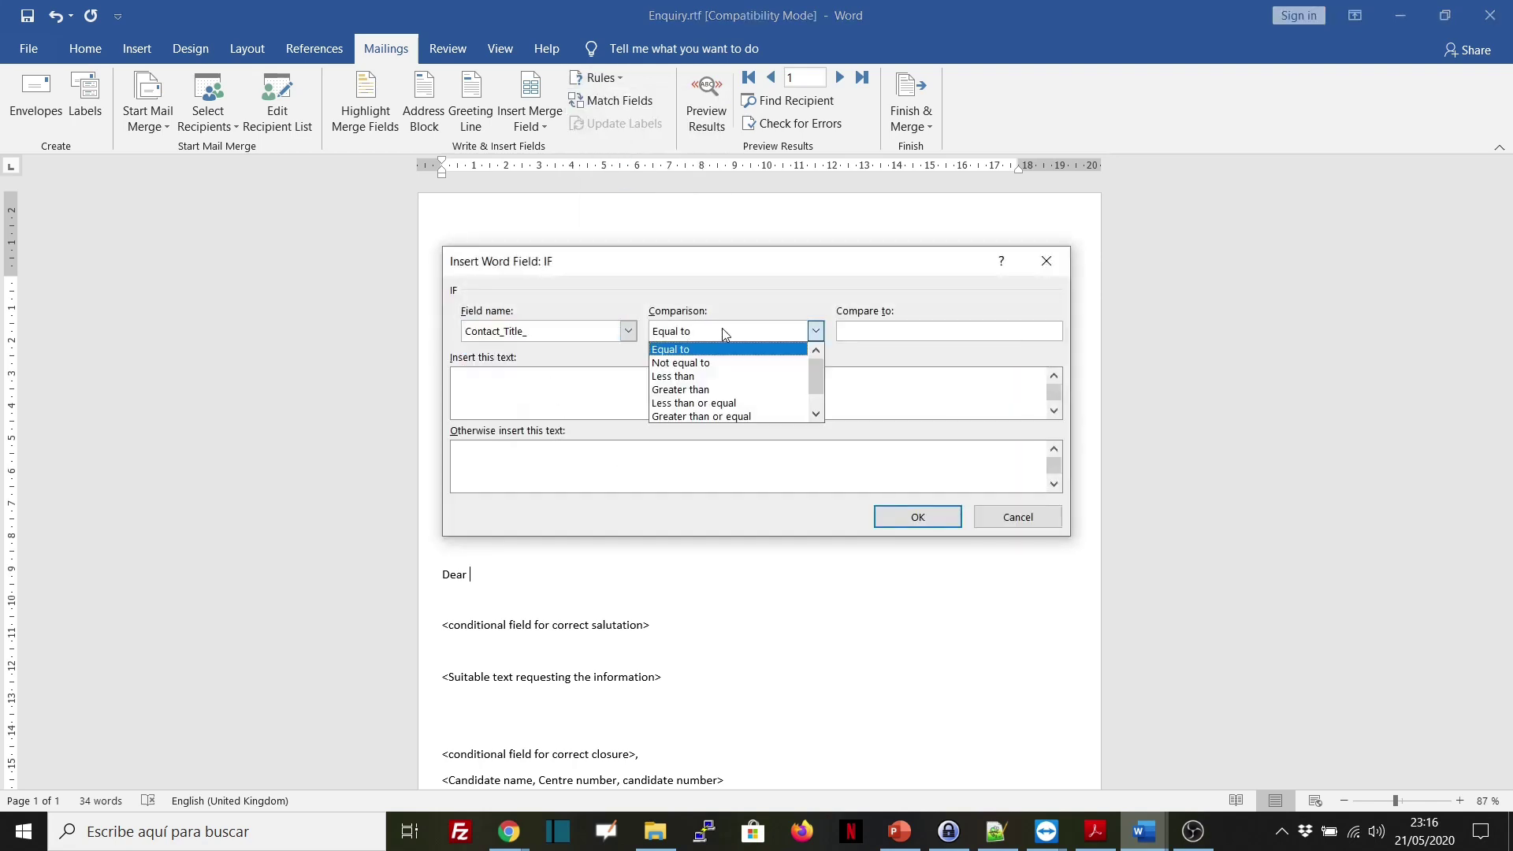
{"action": "left_click", "coordinate": [725, 332]}
{"action": "left_click", "coordinate": [882, 329]}
{"action": "type", "text": "Un"}
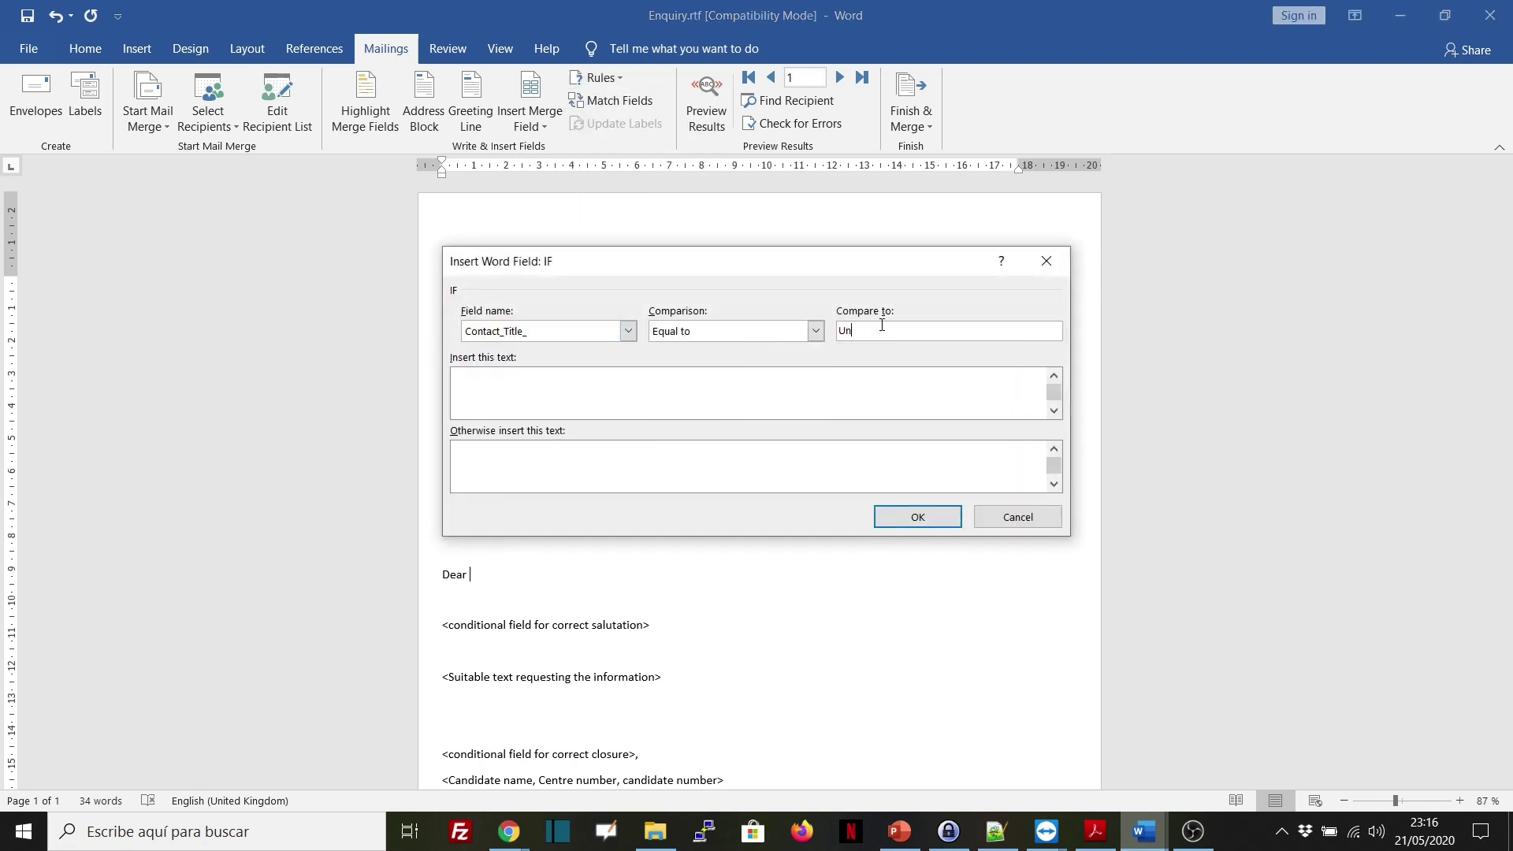
{"action": "type", "text": "known"}
{"action": "left_click_drag", "start_coordinate": [883, 330], "coordinate": [819, 331]}
- Set the rule's text for a met condition to Sir/Madam, leave the alternative text empty, and insert the rule
{"action": "left_click", "coordinate": [1144, 831]}
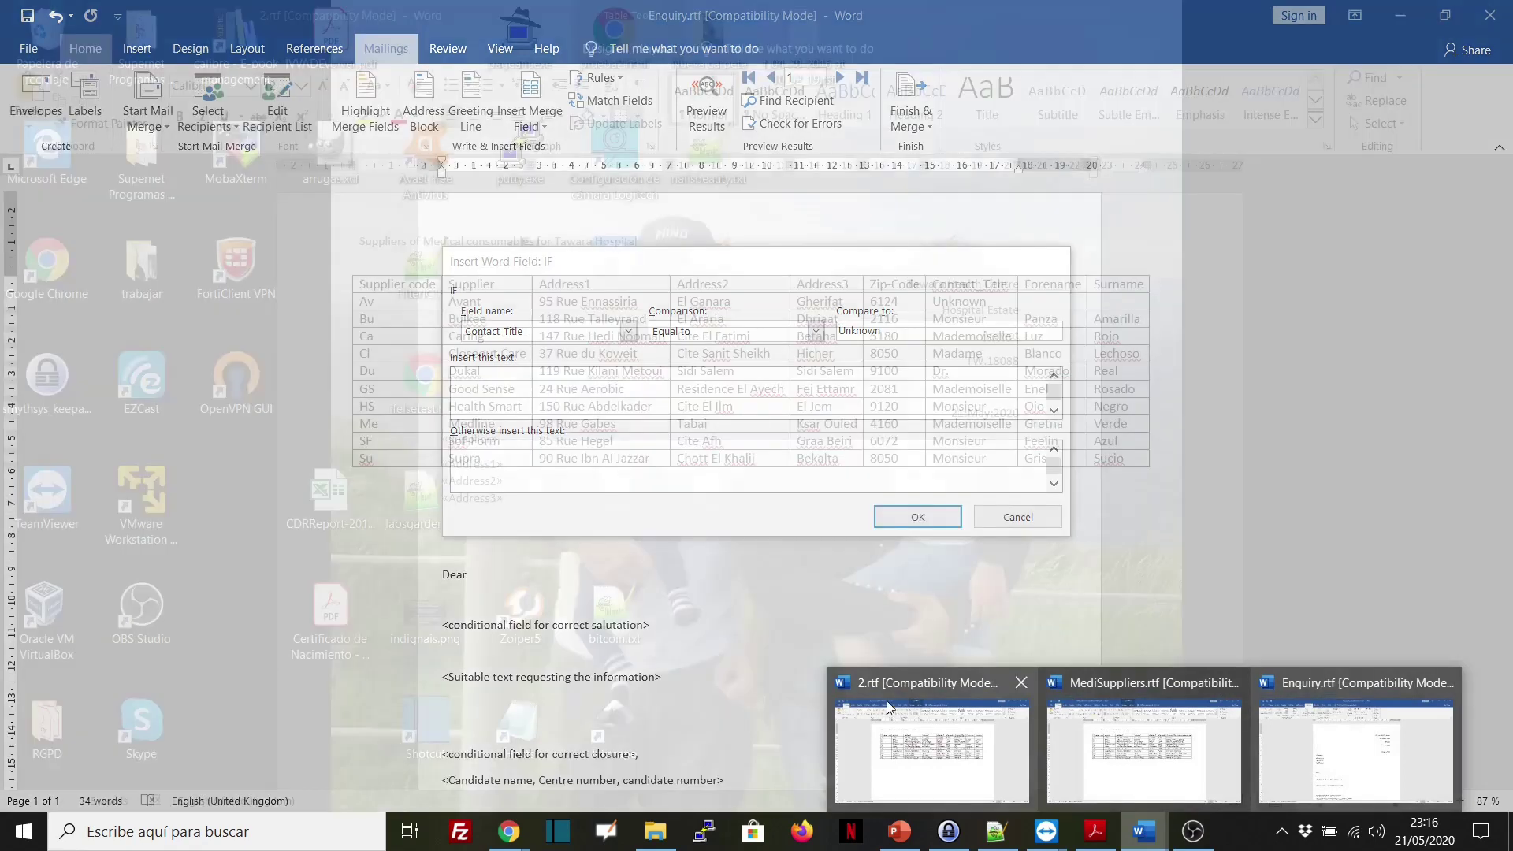
{"action": "left_click", "coordinate": [1303, 768]}
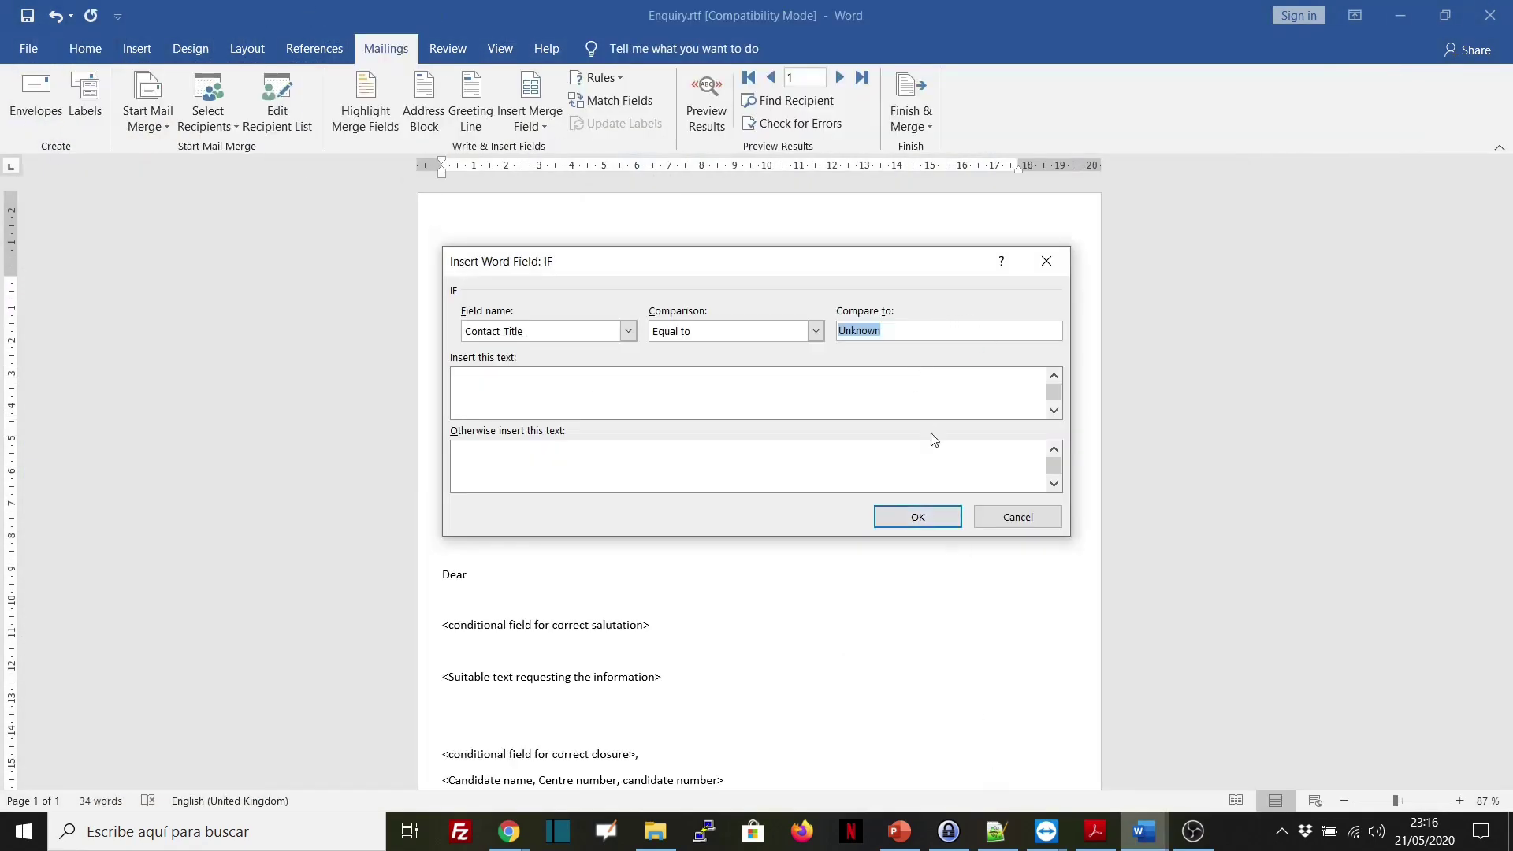
{"action": "left_click", "coordinate": [689, 394]}
{"action": "type", "text": "Sir/Mad"}
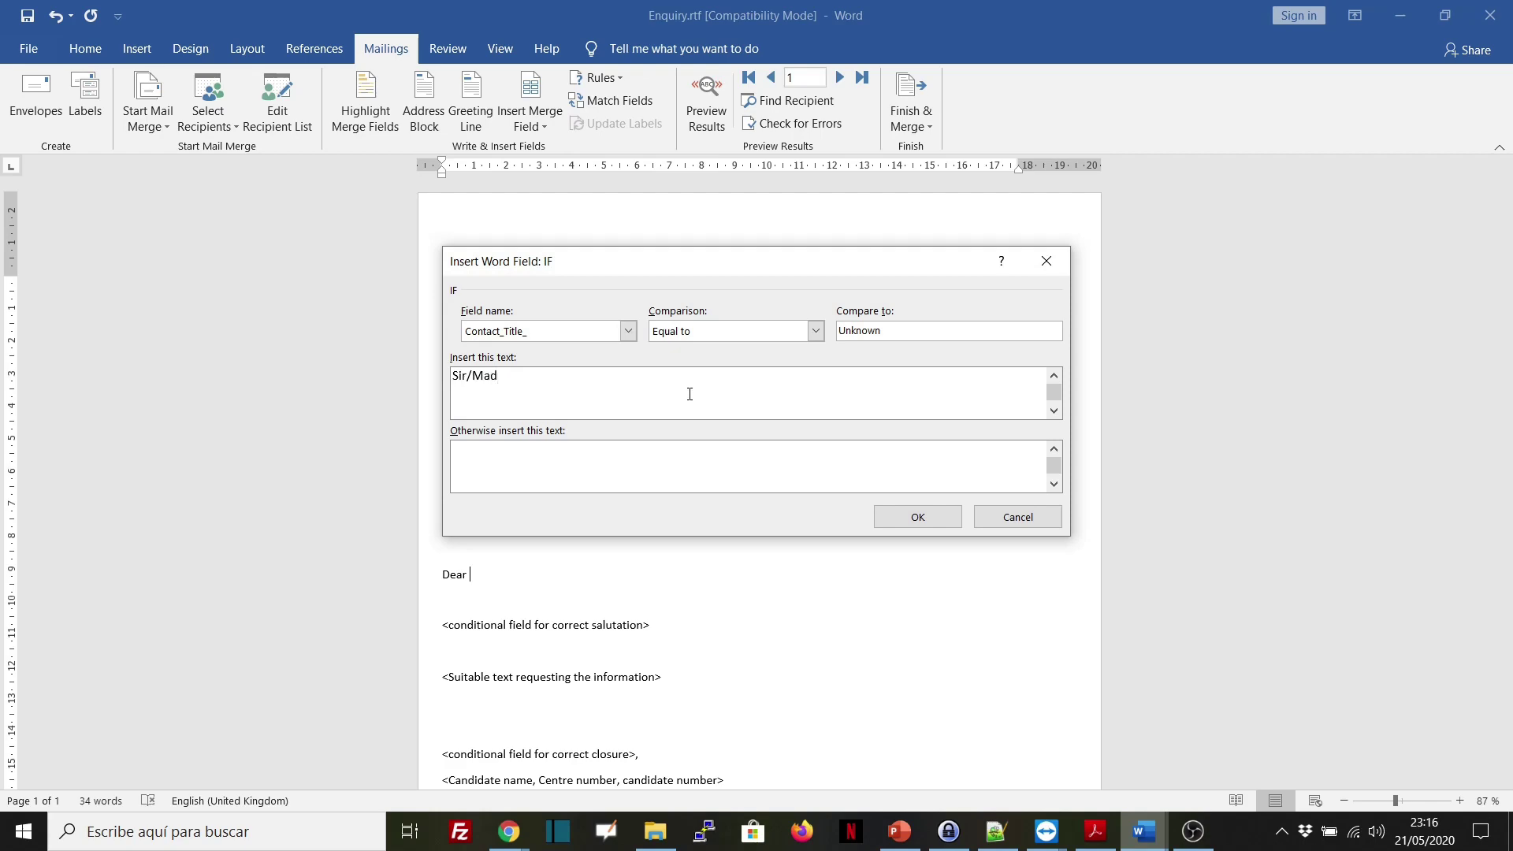
{"action": "type", "text": "am"}
{"action": "left_click", "coordinate": [1096, 835]}
{"action": "left_click", "coordinate": [1096, 837]}
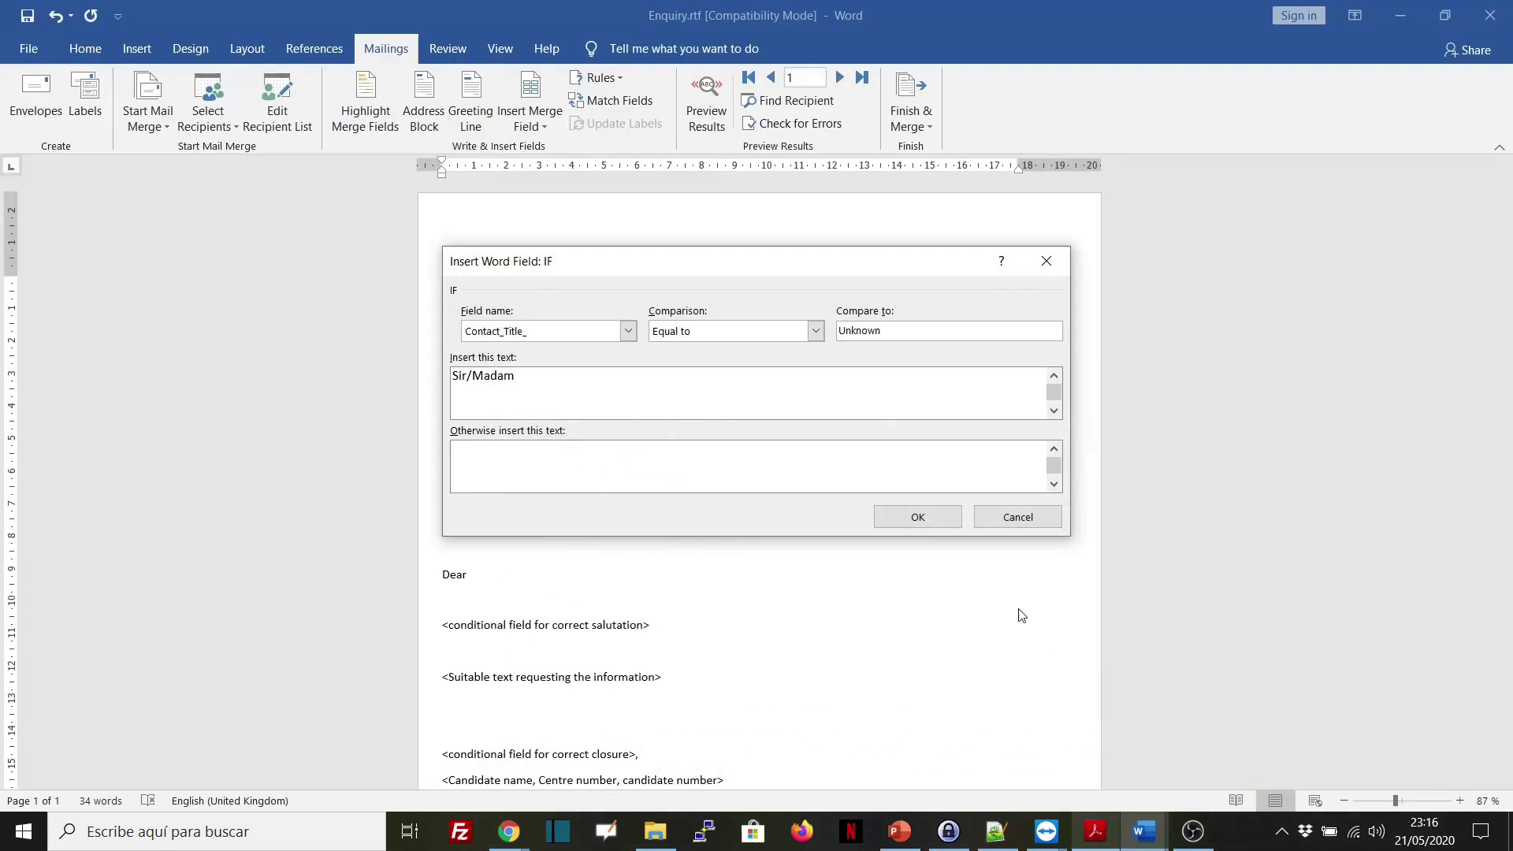
{"action": "left_click", "coordinate": [919, 515]}
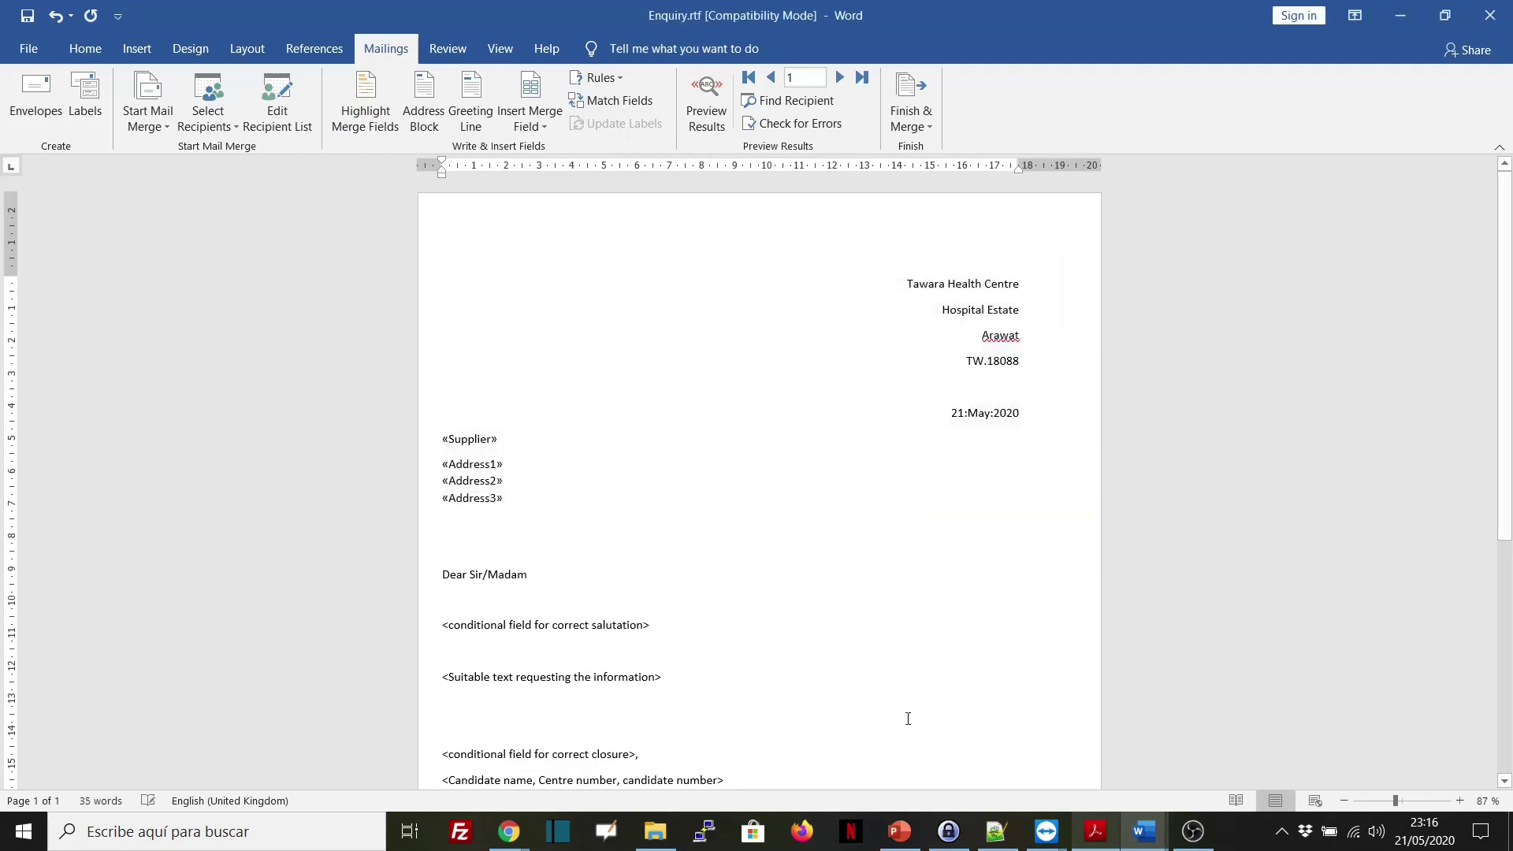
- Switch to 2.rtf to recheck which contact titles the salutation has to handle, and return to the letter
{"action": "mouse_move", "coordinate": [1144, 833]}
{"action": "left_click", "coordinate": [972, 766]}
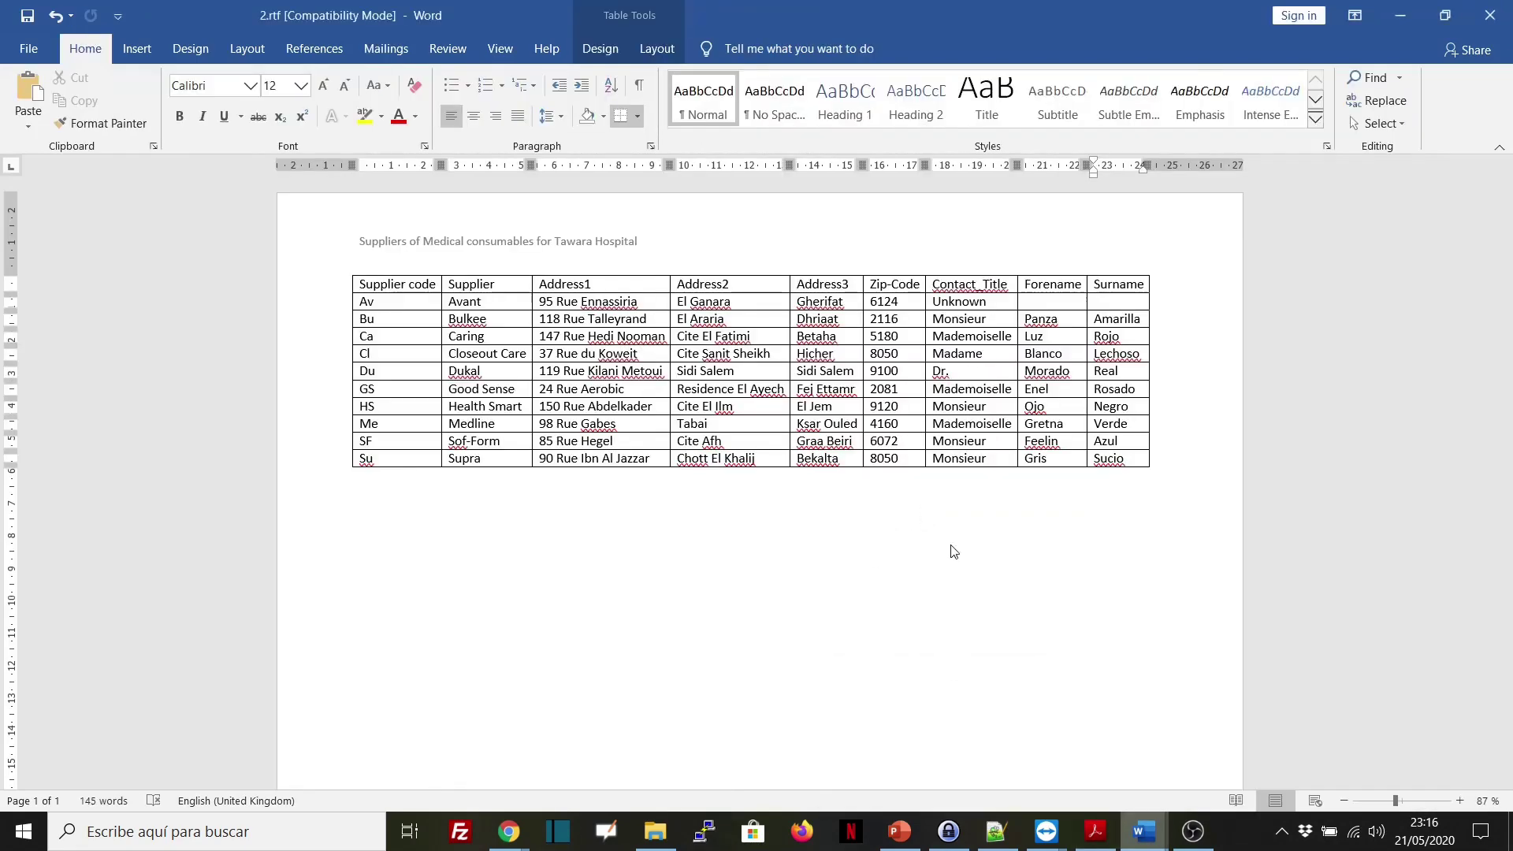
{"action": "left_click", "coordinate": [990, 303]}
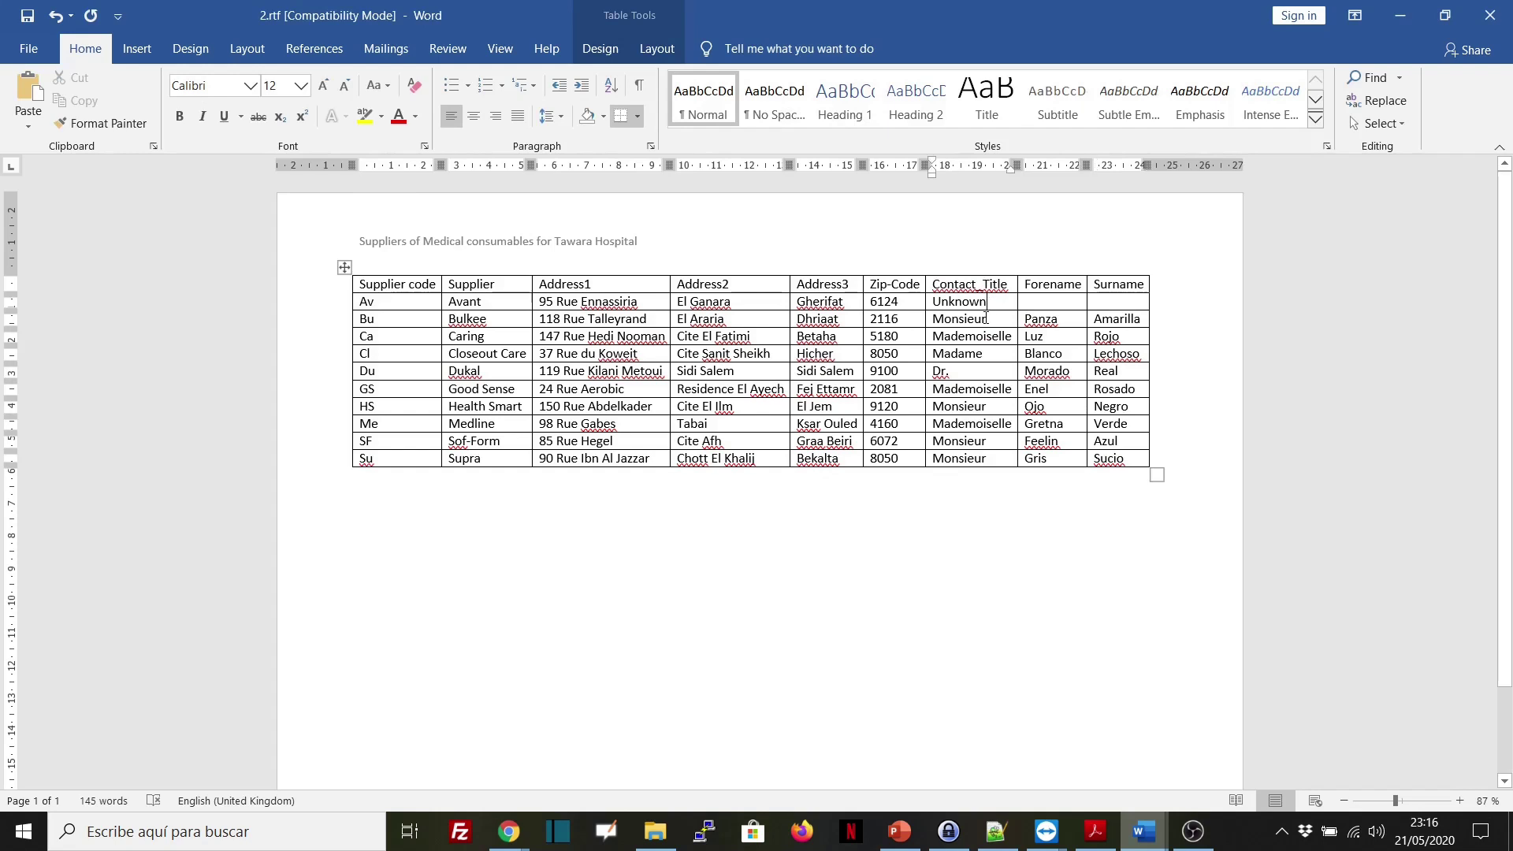
{"action": "left_click", "coordinate": [984, 354]}
{"action": "left_click", "coordinate": [1400, 15]}
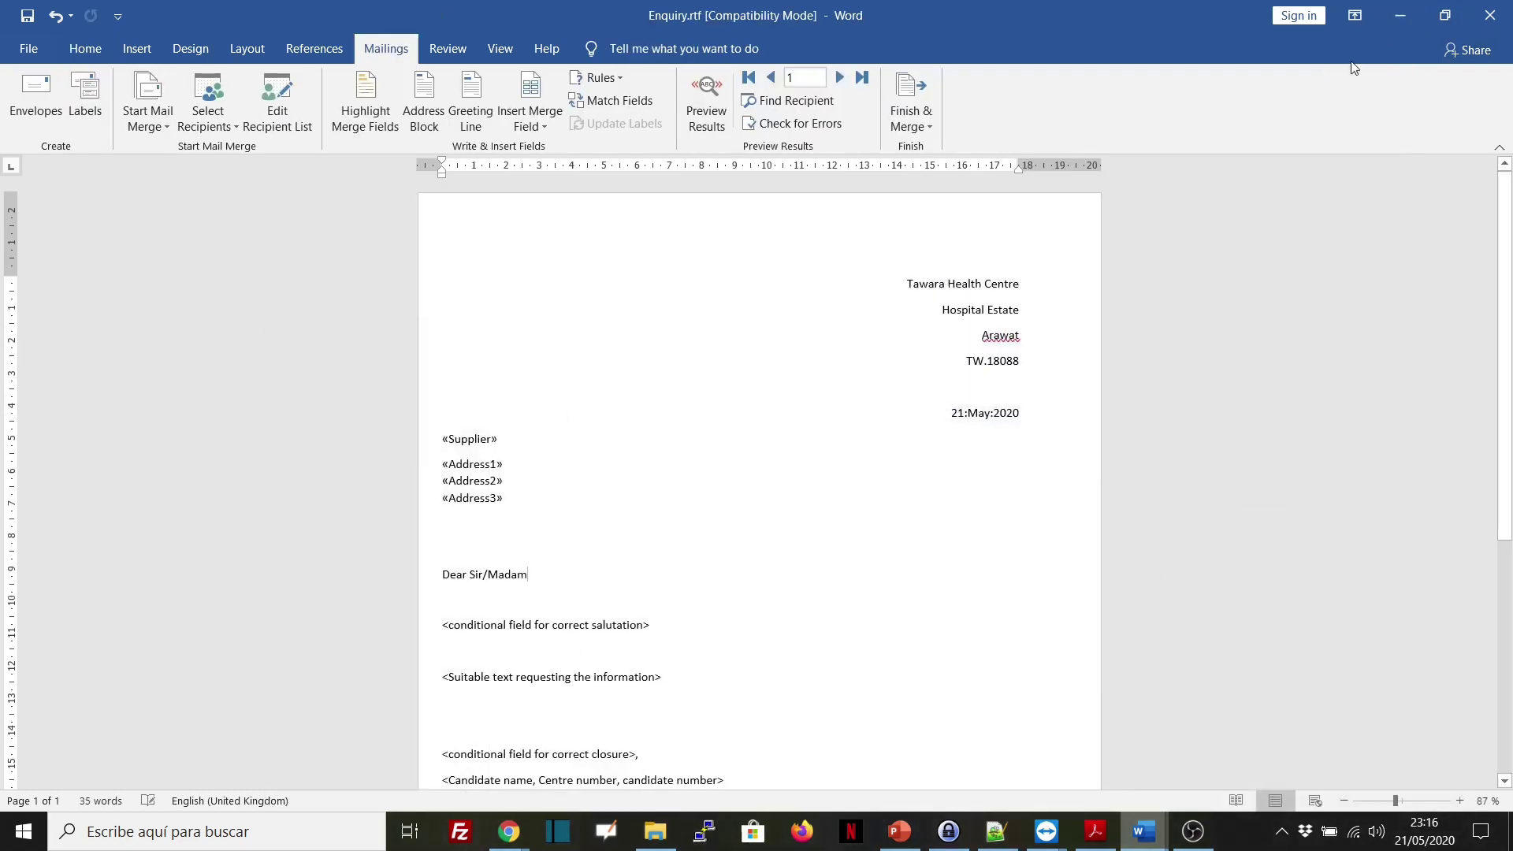
- Show the field code of the Sir/Madam conditional field after "Dear", and delete the whole field
{"action": "double_click", "coordinate": [490, 575]}
{"action": "right_click", "coordinate": [490, 575]}
{"action": "left_click", "coordinate": [622, 740]}
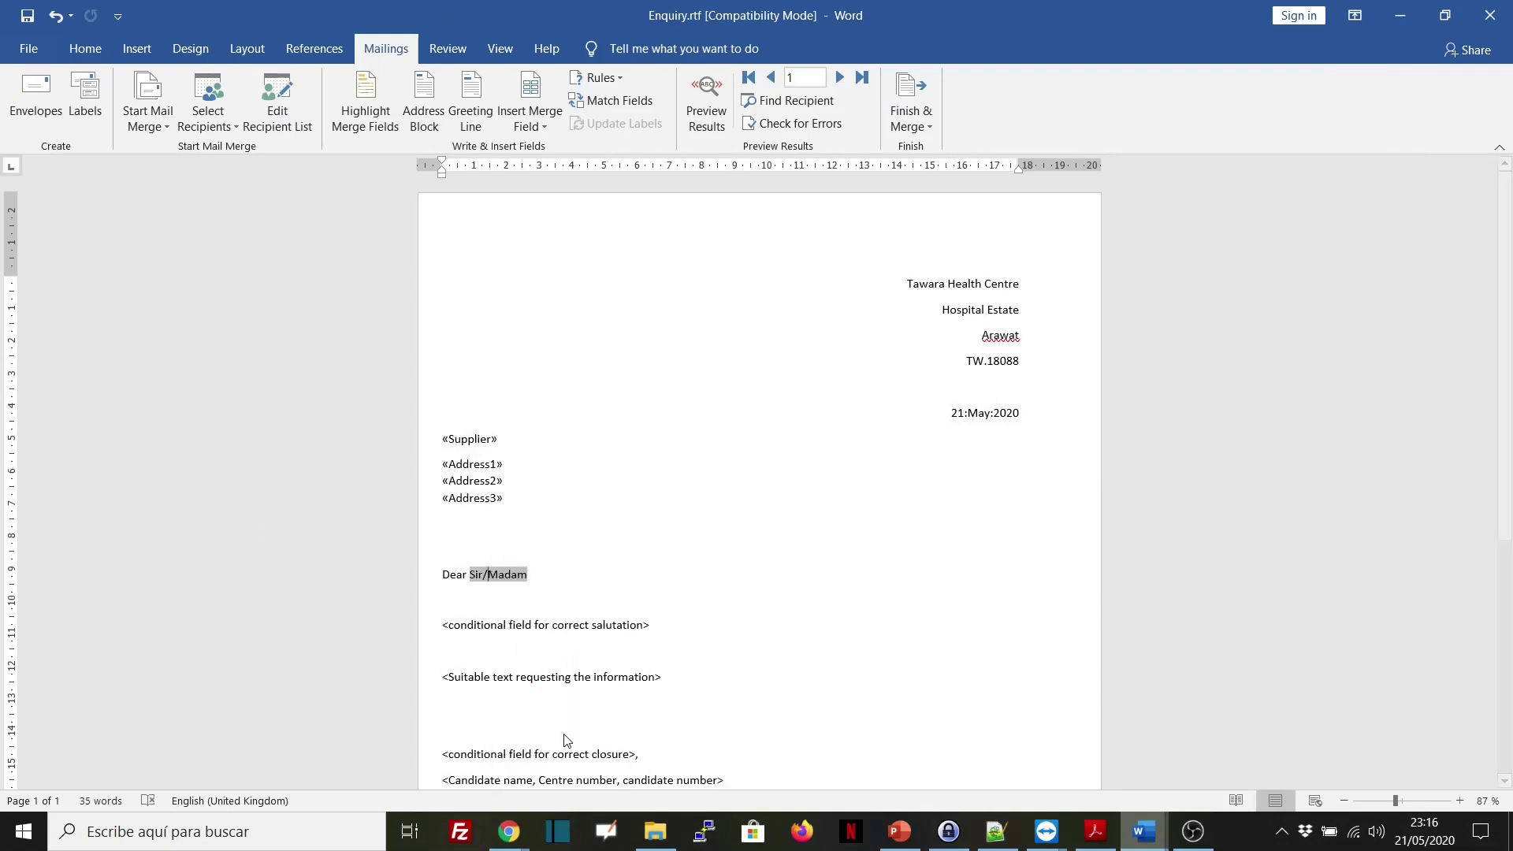
{"action": "left_click", "coordinate": [712, 575]}
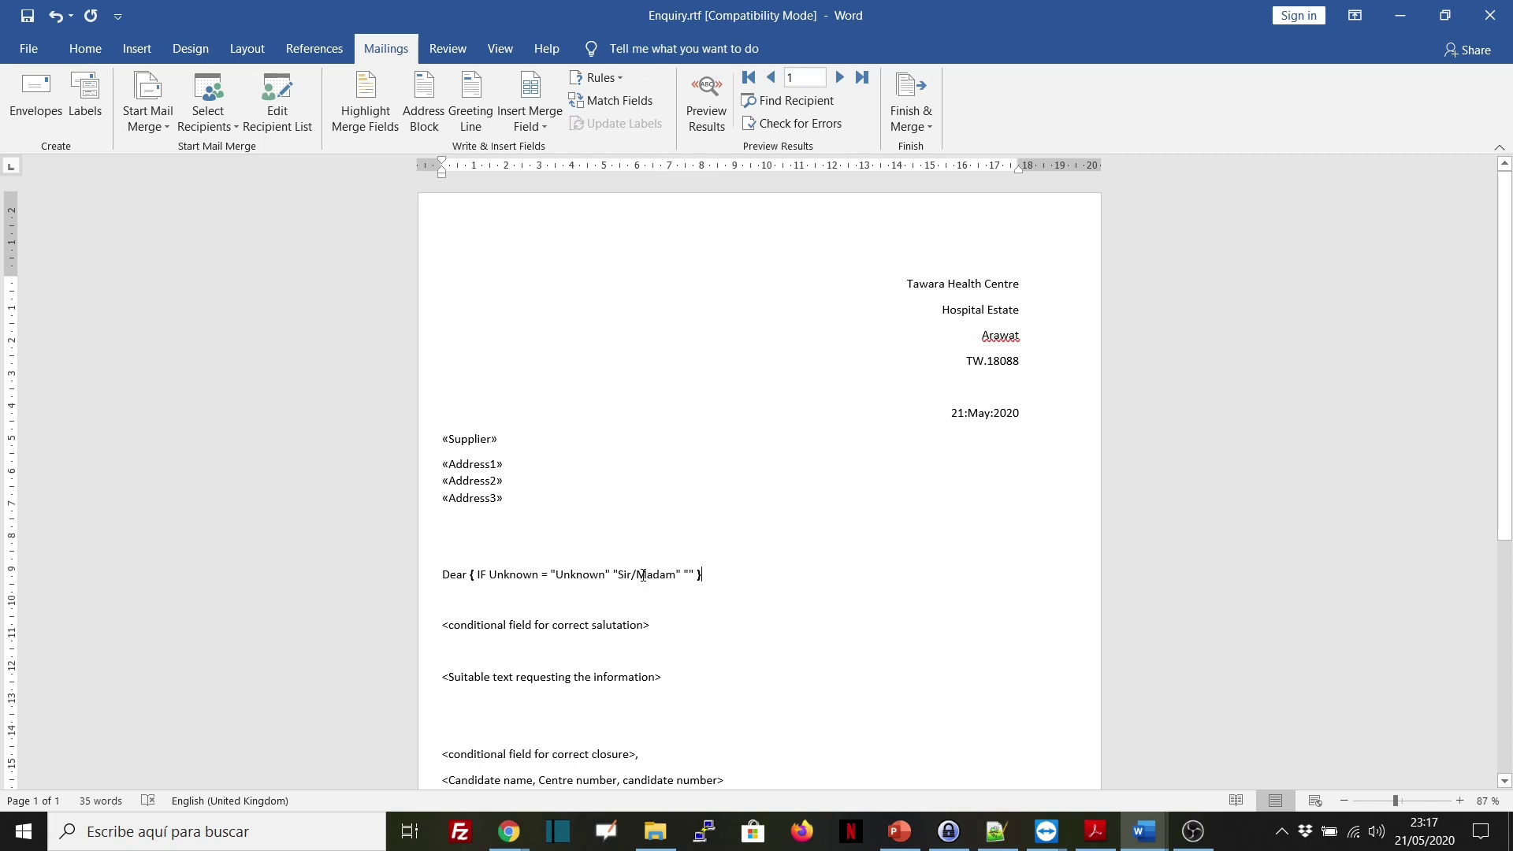
{"action": "left_click_drag", "start_coordinate": [720, 580], "coordinate": [472, 576]}
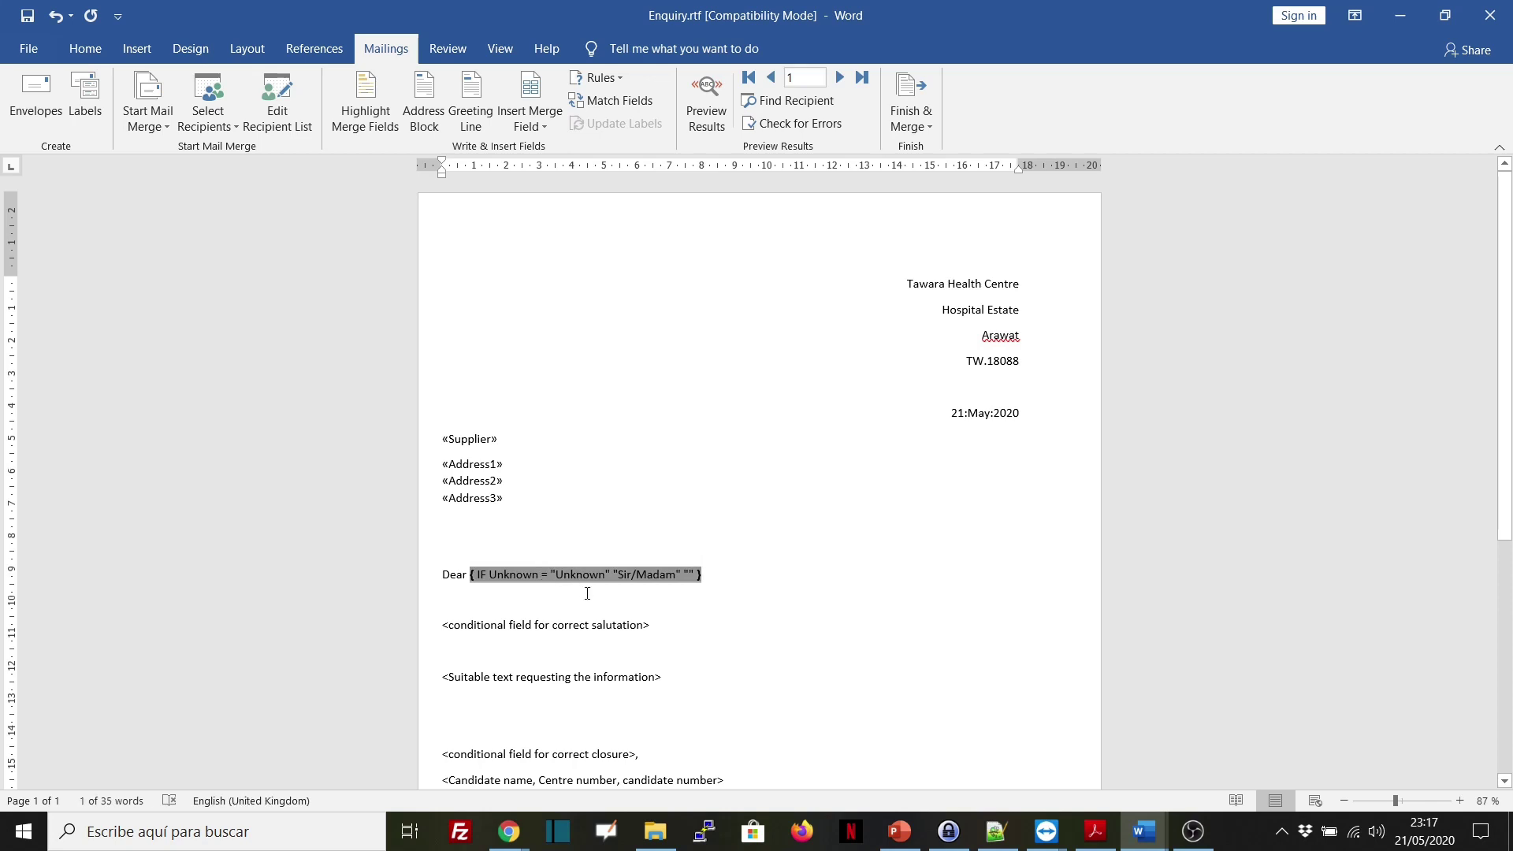
{"action": "key", "text": "Delete"}
- Insert an If...Then...Else rule after "Dear" that gives Sir/Madam when Contact_Title_ is equal to Unknown, with no alternative text
{"action": "left_click", "coordinate": [597, 78]}
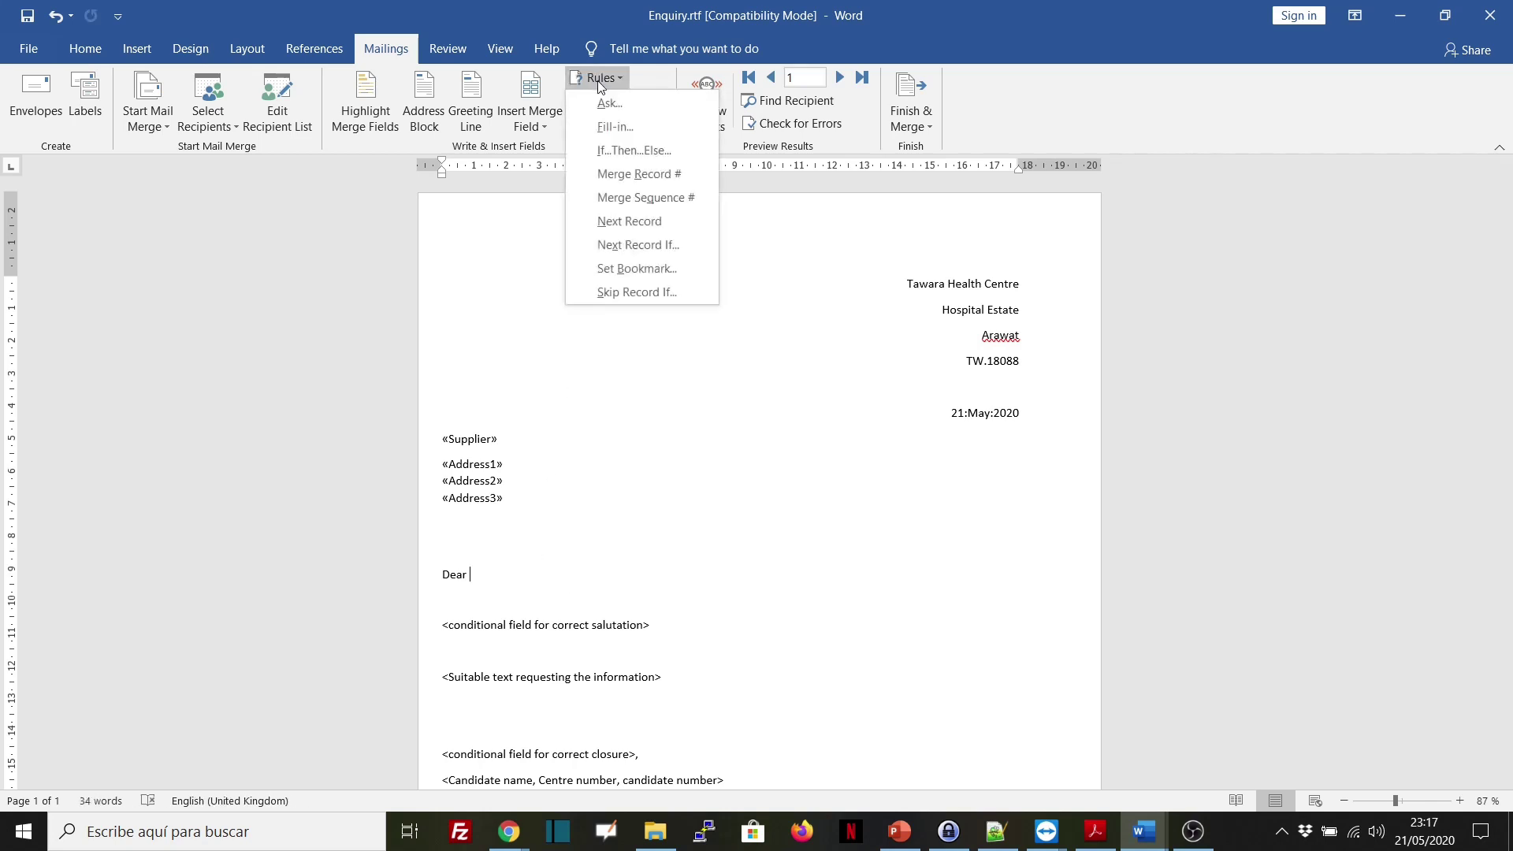
{"action": "left_click", "coordinate": [619, 150]}
{"action": "left_click", "coordinate": [629, 331]}
{"action": "scroll", "coordinate": [541, 388], "scroll_direction": "down", "scroll_amount": 1}
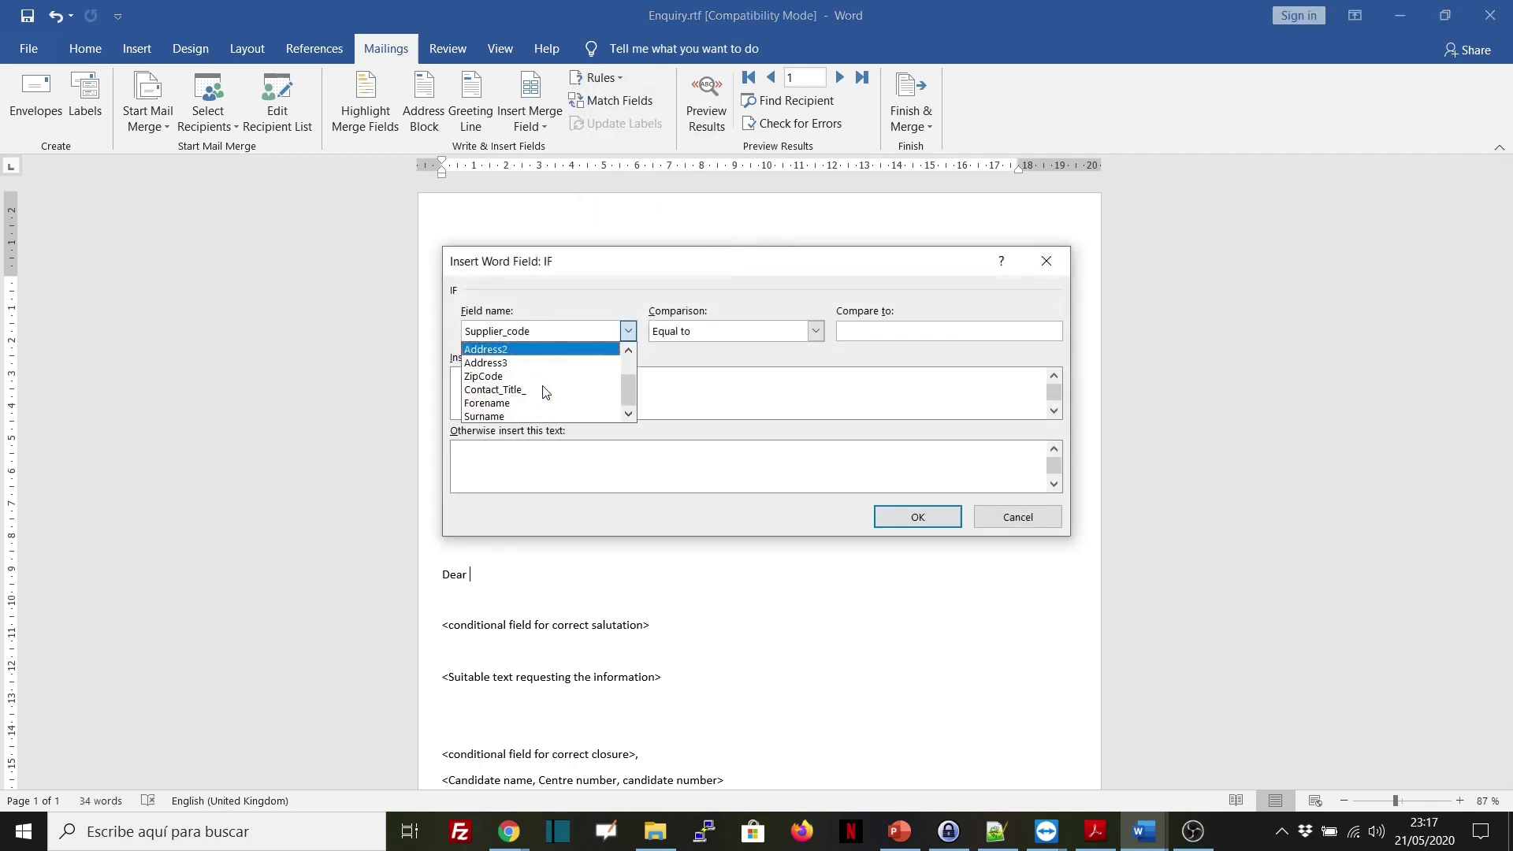
{"action": "left_click", "coordinate": [525, 390]}
{"action": "left_click", "coordinate": [871, 330]}
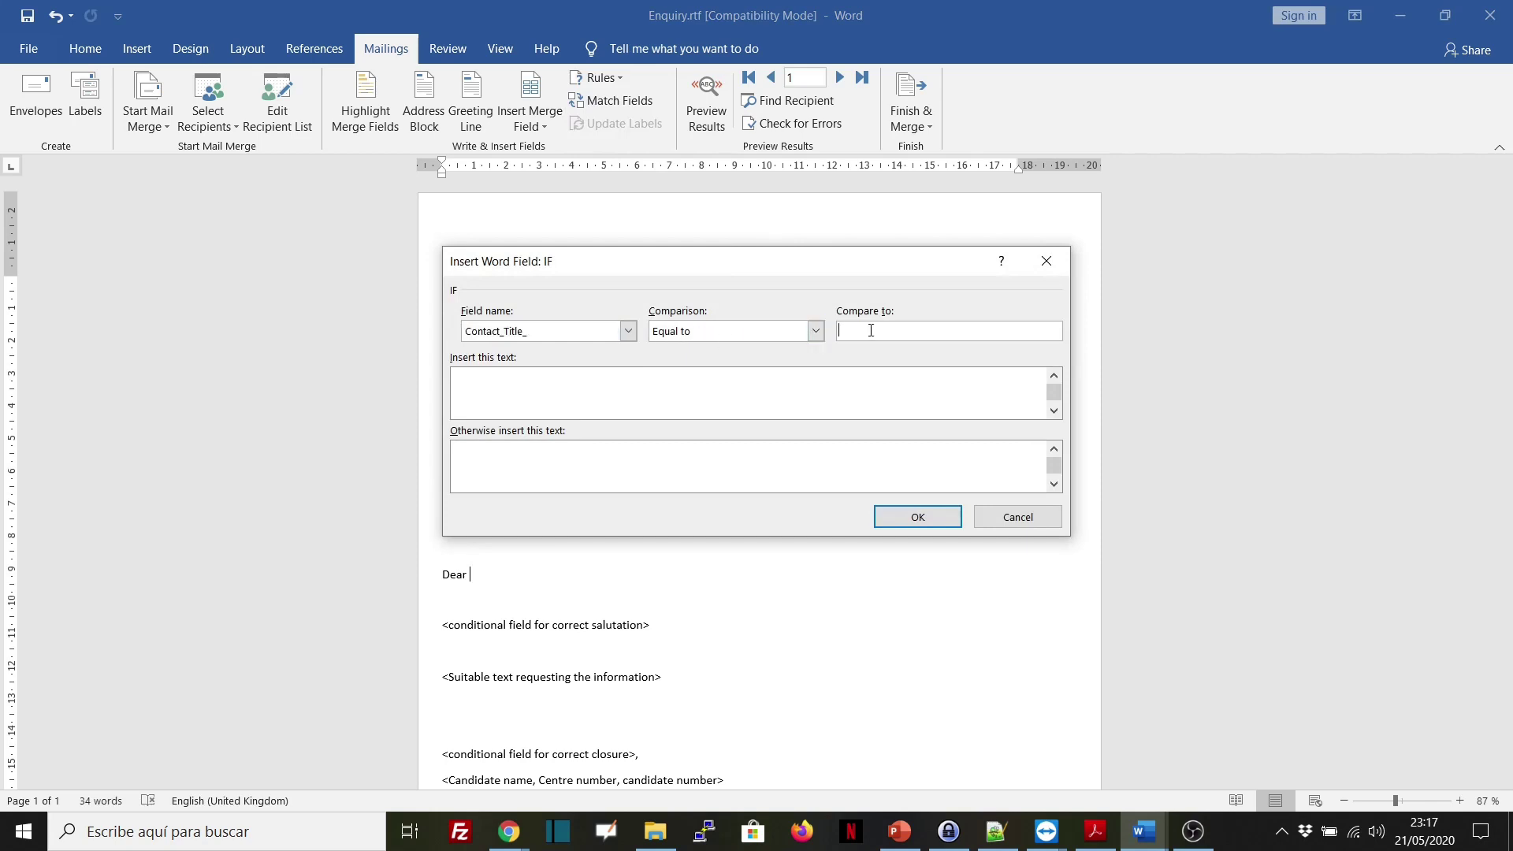
{"action": "type", "text": "U"}
{"action": "key", "text": "BackSpace"}
{"action": "type", "text": "Un"}
{"action": "key", "text": "BackSpace"}
{"action": "key", "text": "BackSpace"}
{"action": "type", "text": "Unknown"}
{"action": "key", "text": "Tab"}
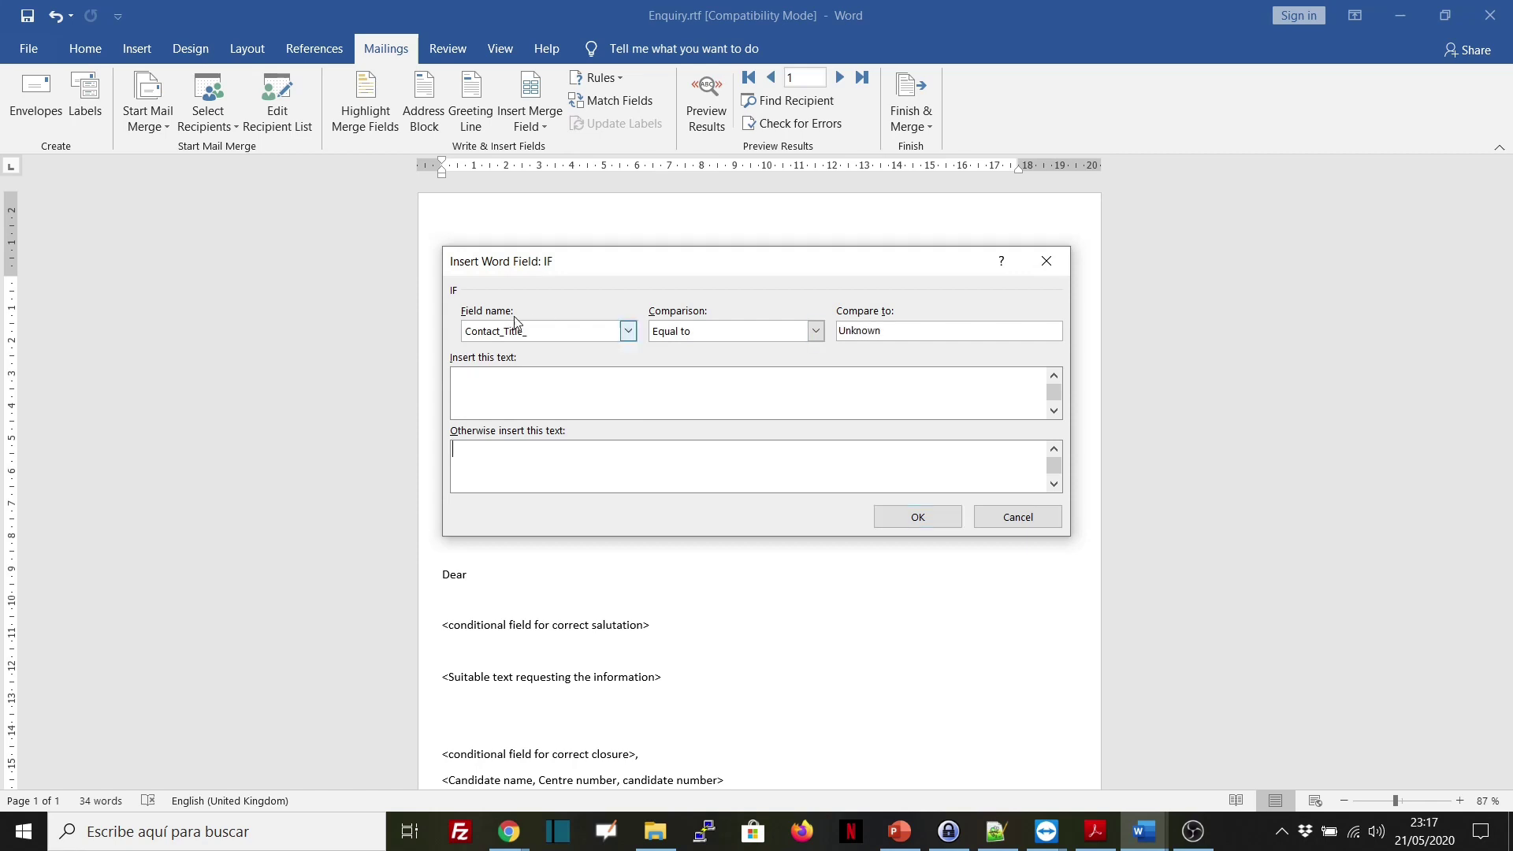
{"action": "type", "text": "Sir/Madam"}
{"action": "left_click", "coordinate": [914, 517]}
- Toggle the salutation's conditional field to its field code, and place the cursor at the end of its nested Contact_Title_ merge field
{"action": "left_click", "coordinate": [505, 574]}
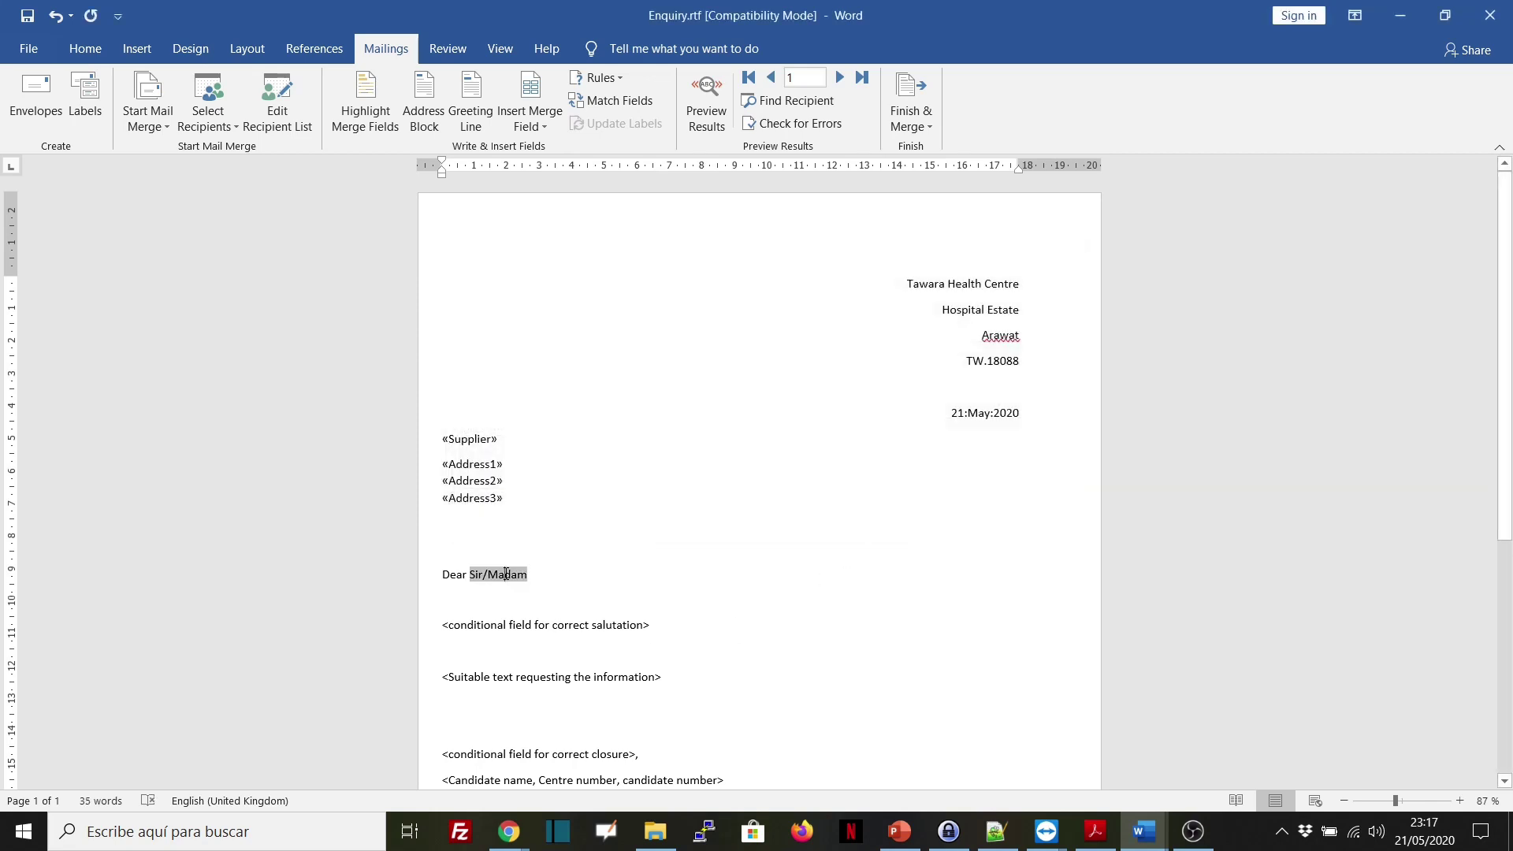
{"action": "left_click_drag", "start_coordinate": [471, 575], "coordinate": [528, 576]}
{"action": "right_click", "coordinate": [528, 576]}
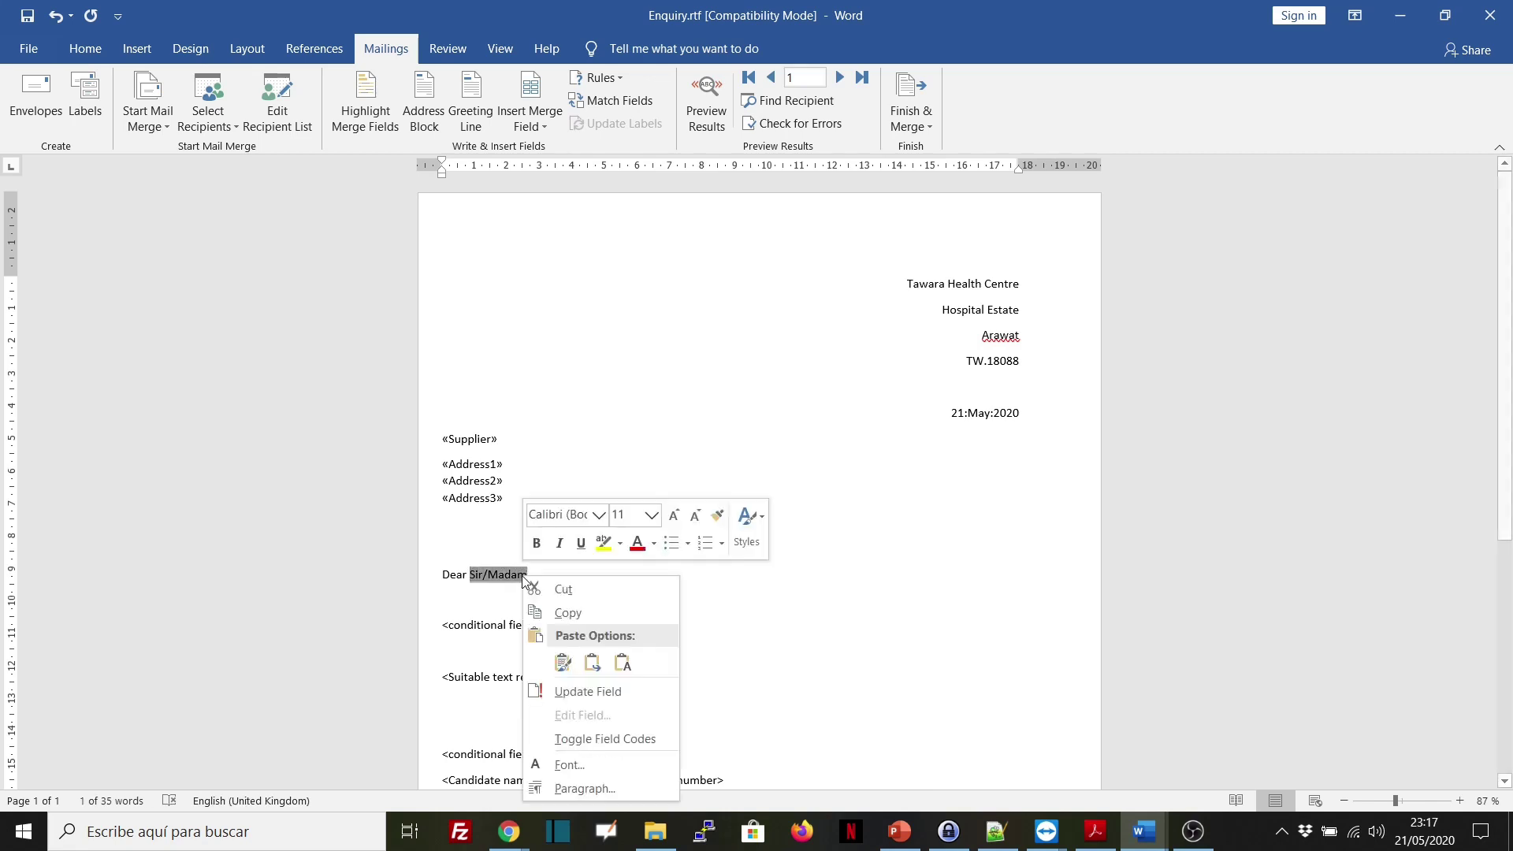
{"action": "left_click", "coordinate": [592, 737]}
{"action": "key", "text": "Right"}
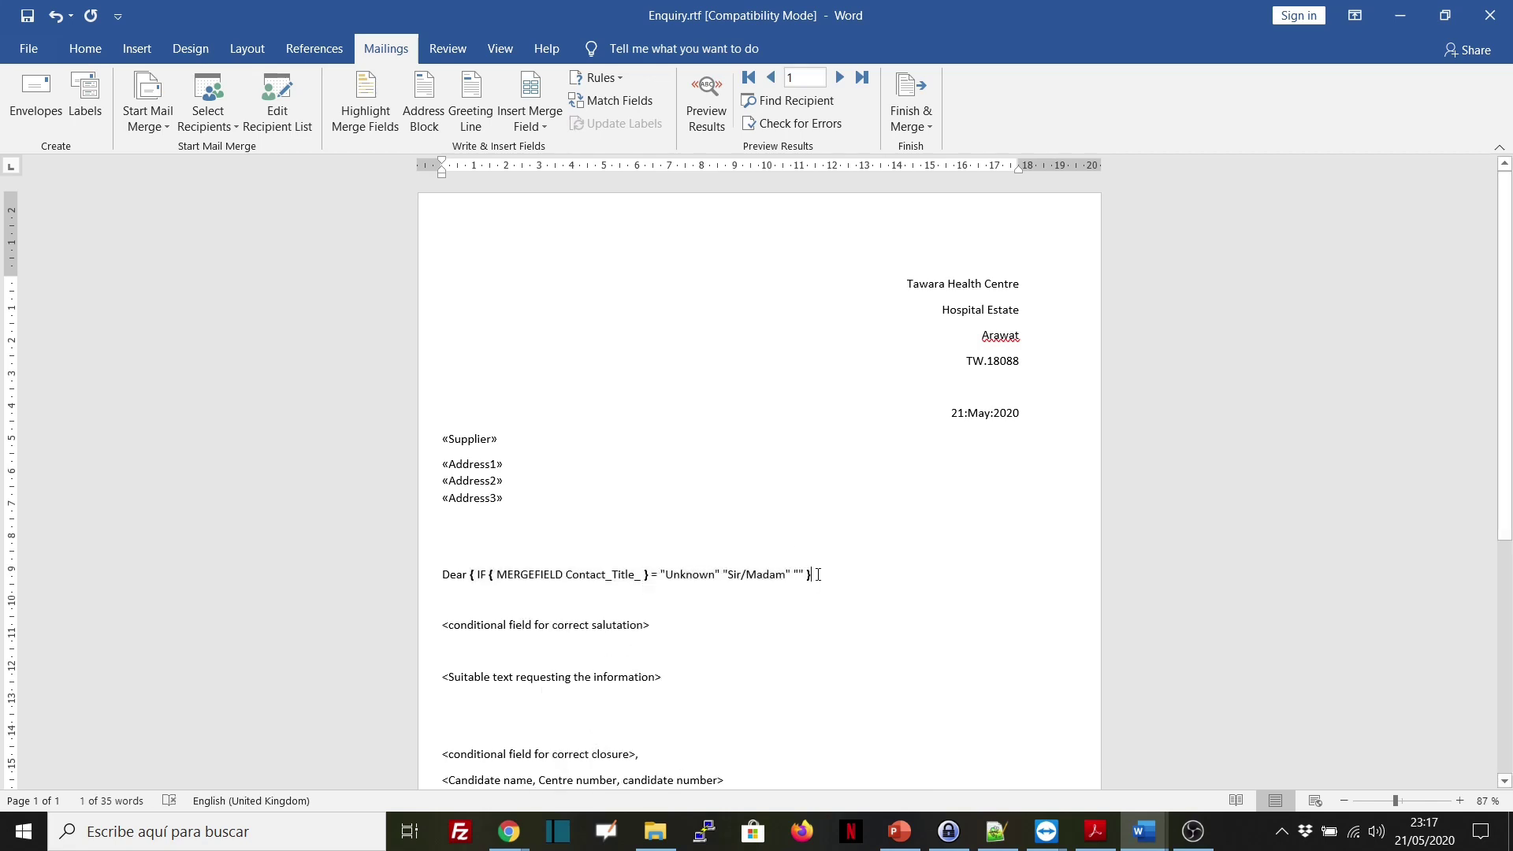
{"action": "left_click", "coordinate": [648, 575]}
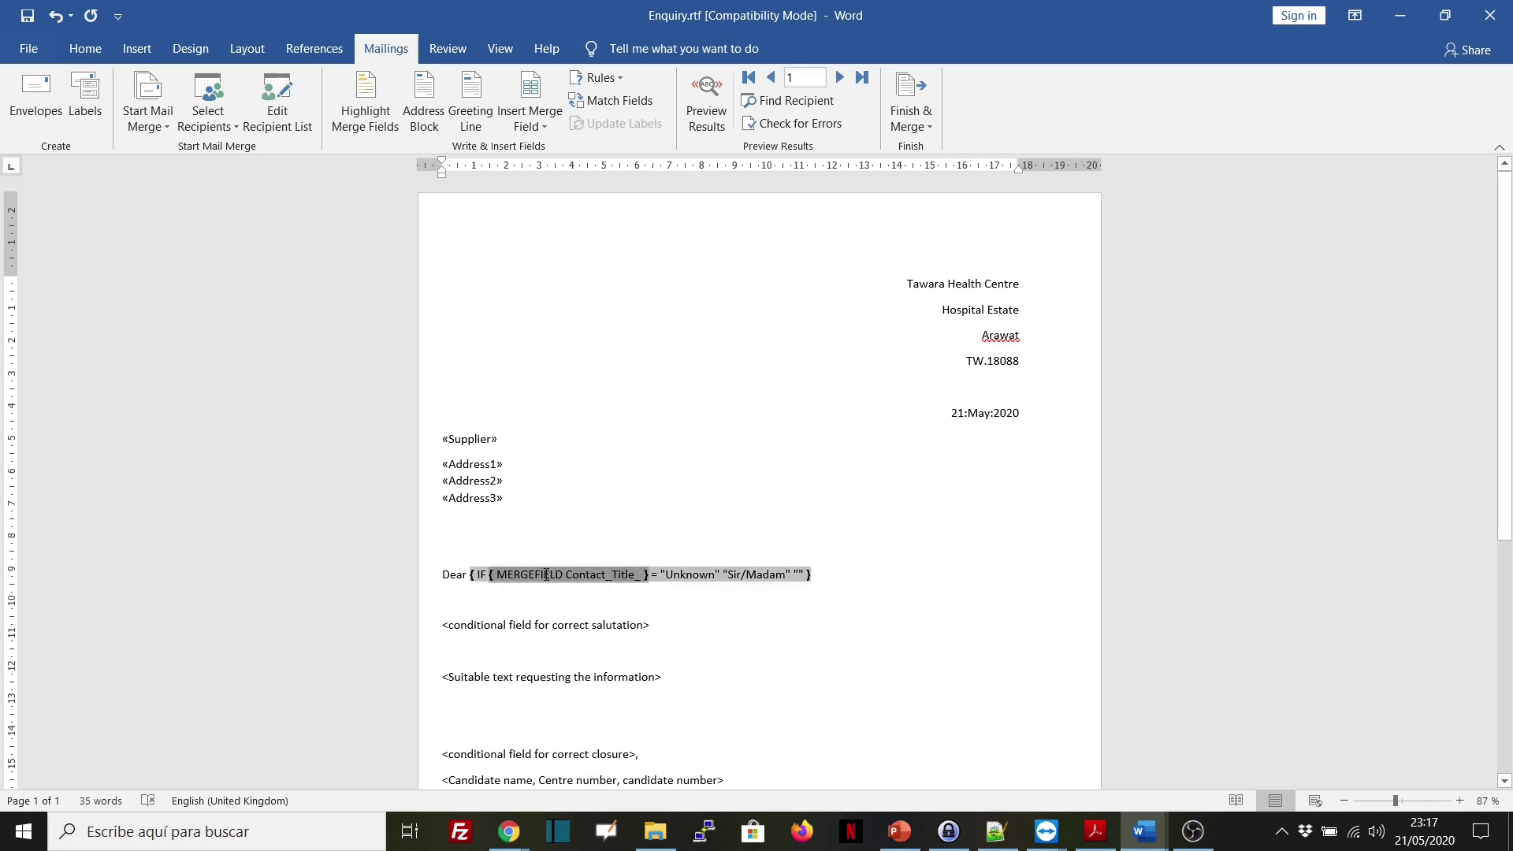
- Insert an If...Then...Else rule after the Sir/Madam field that gives "Dr." when Contact_Title_ is equal to Dr., with no alternative text
{"action": "left_click", "coordinate": [817, 579]}
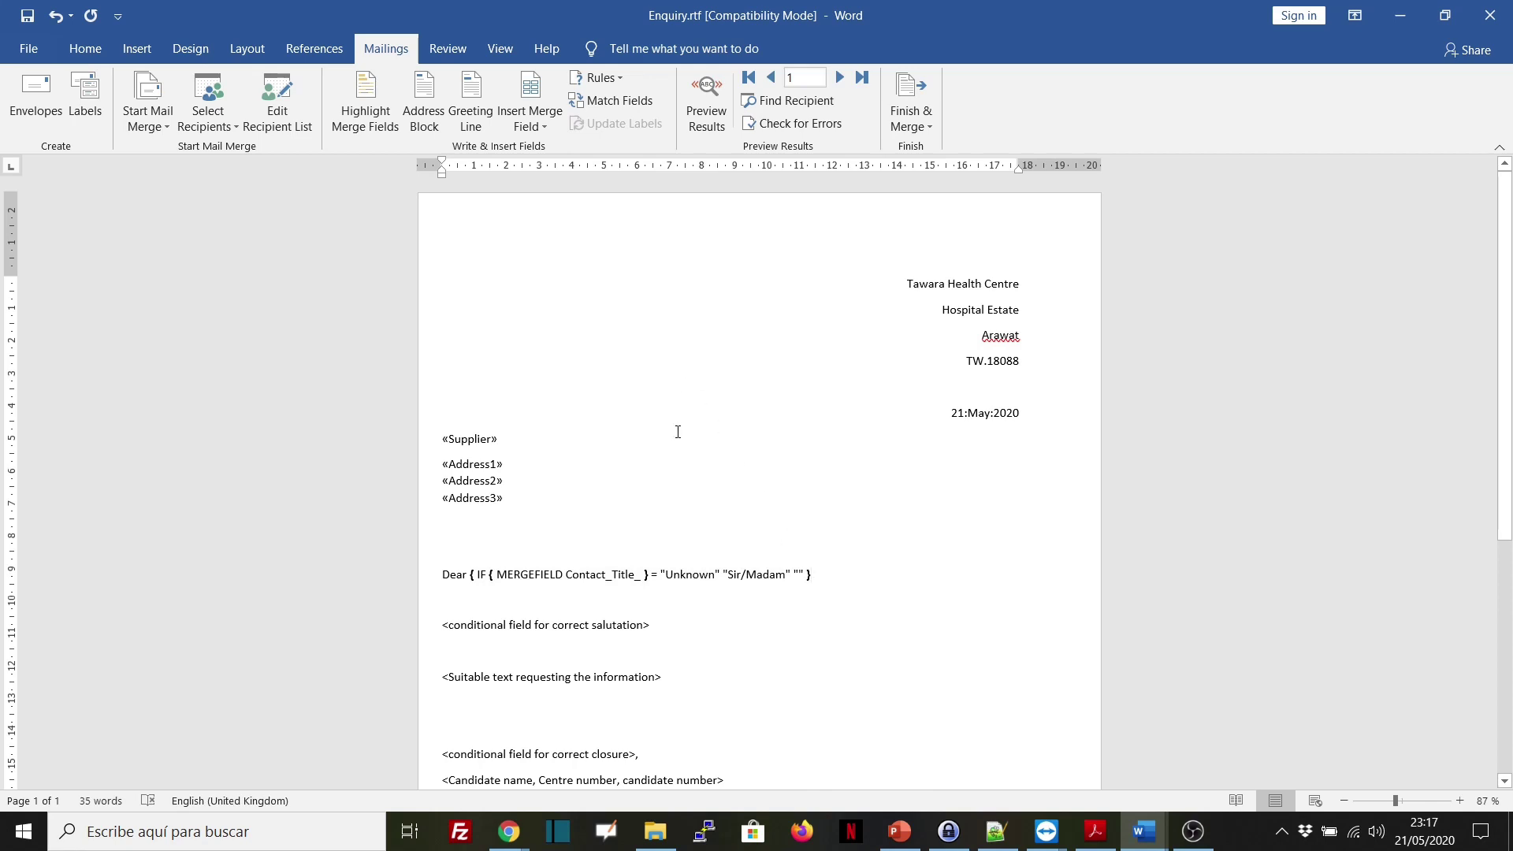
{"action": "left_click", "coordinate": [603, 81]}
{"action": "left_click", "coordinate": [623, 150]}
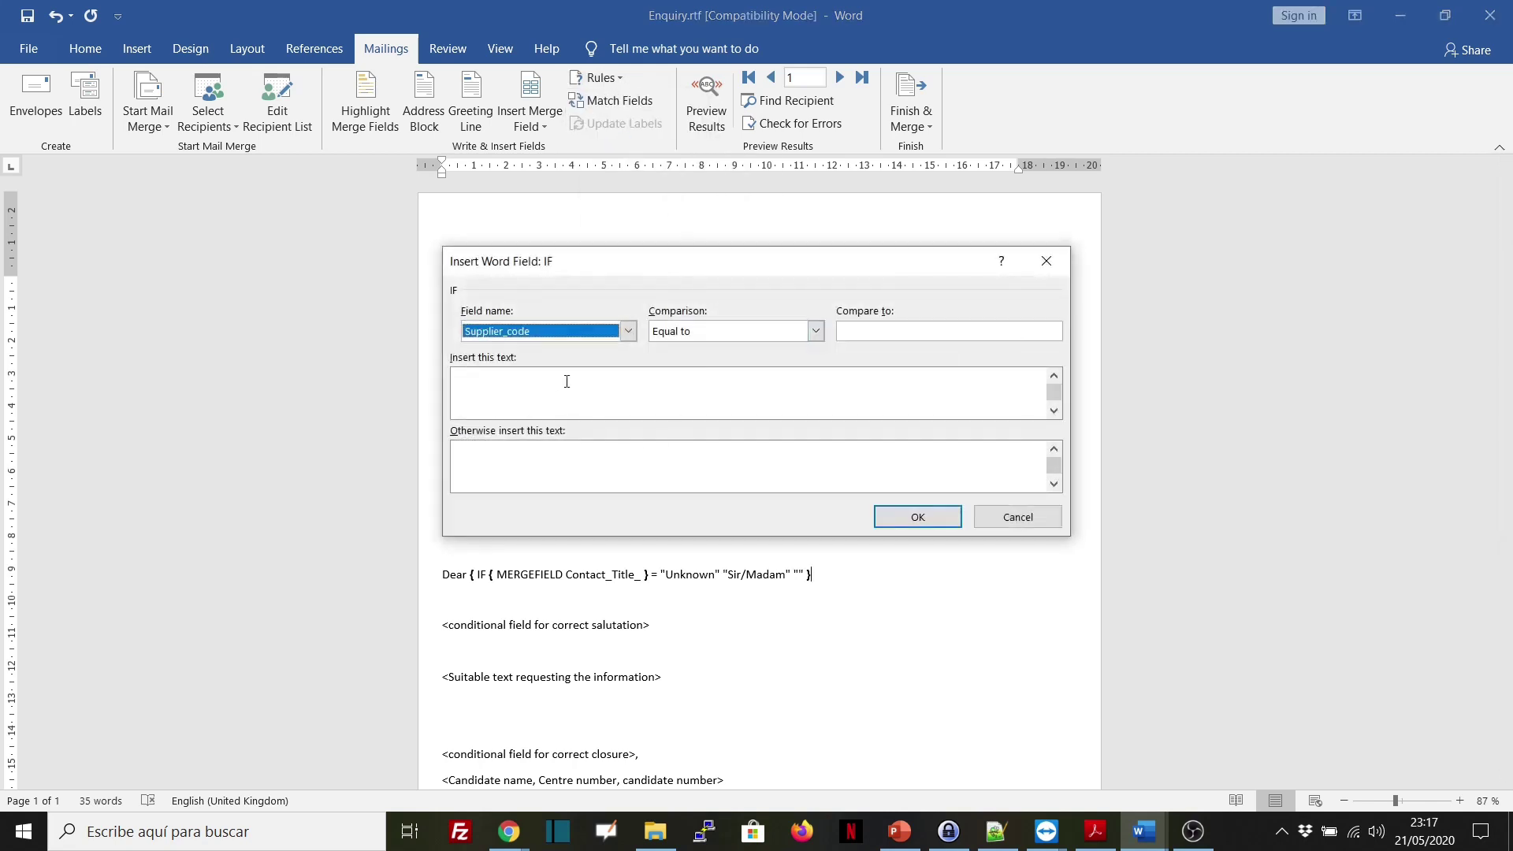
{"action": "left_click", "coordinate": [550, 331]}
{"action": "scroll", "coordinate": [528, 401], "scroll_direction": "down", "scroll_amount": 2}
{"action": "left_click", "coordinate": [528, 402]}
{"action": "left_click", "coordinate": [878, 332]}
{"action": "type", "text": "Dr."}
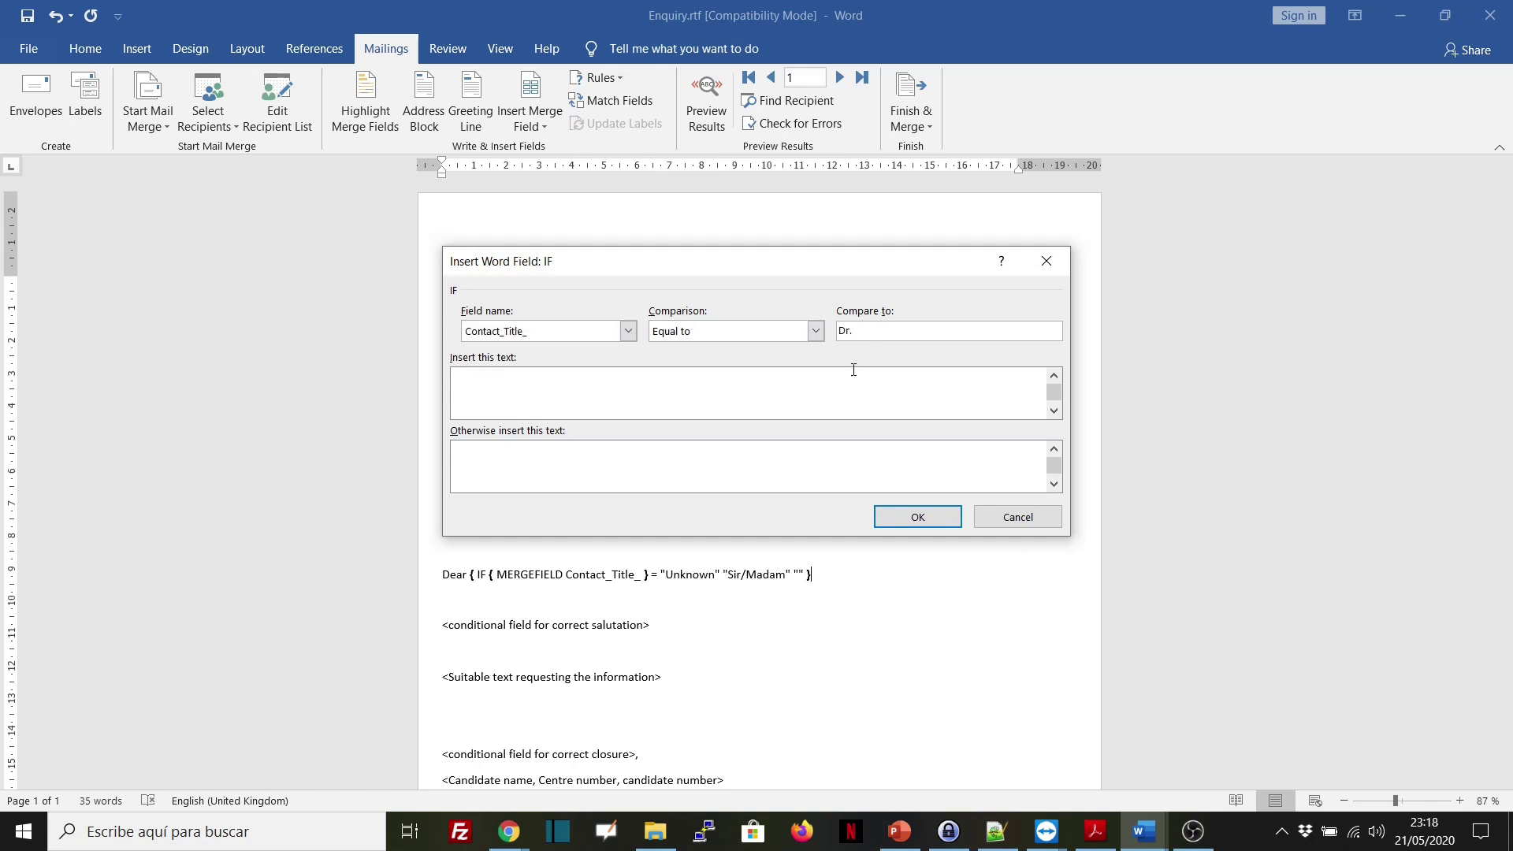
{"action": "left_click", "coordinate": [800, 384]}
{"action": "type", "text": "Dr."}
{"action": "left_click", "coordinate": [918, 512]}
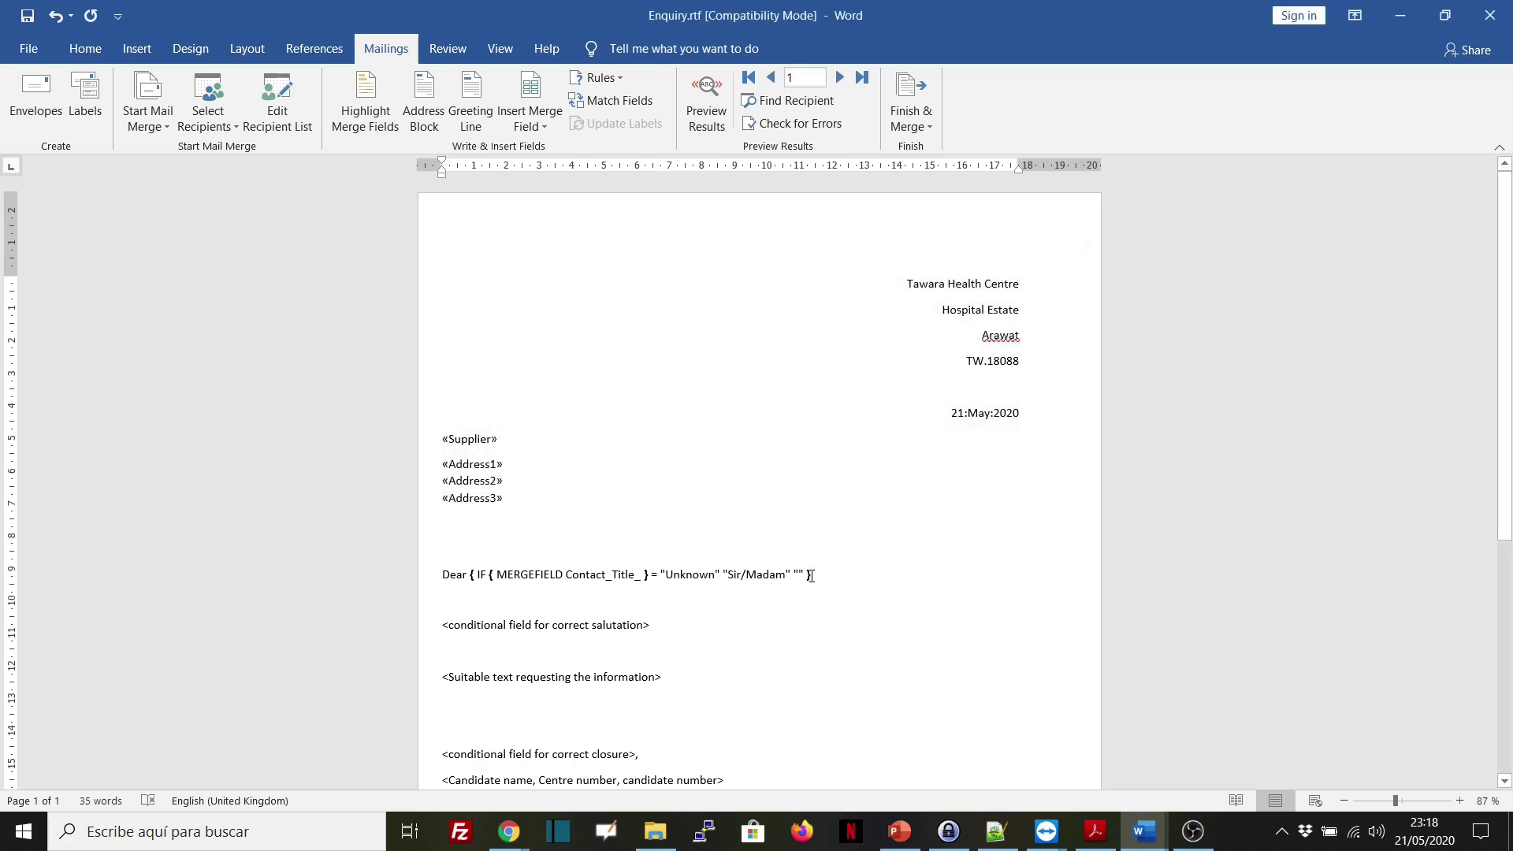
- Show the field code of the Dr. conditional field and add a space after "Dr." in its result text
{"action": "left_click_drag", "start_coordinate": [811, 576], "coordinate": [818, 599]}
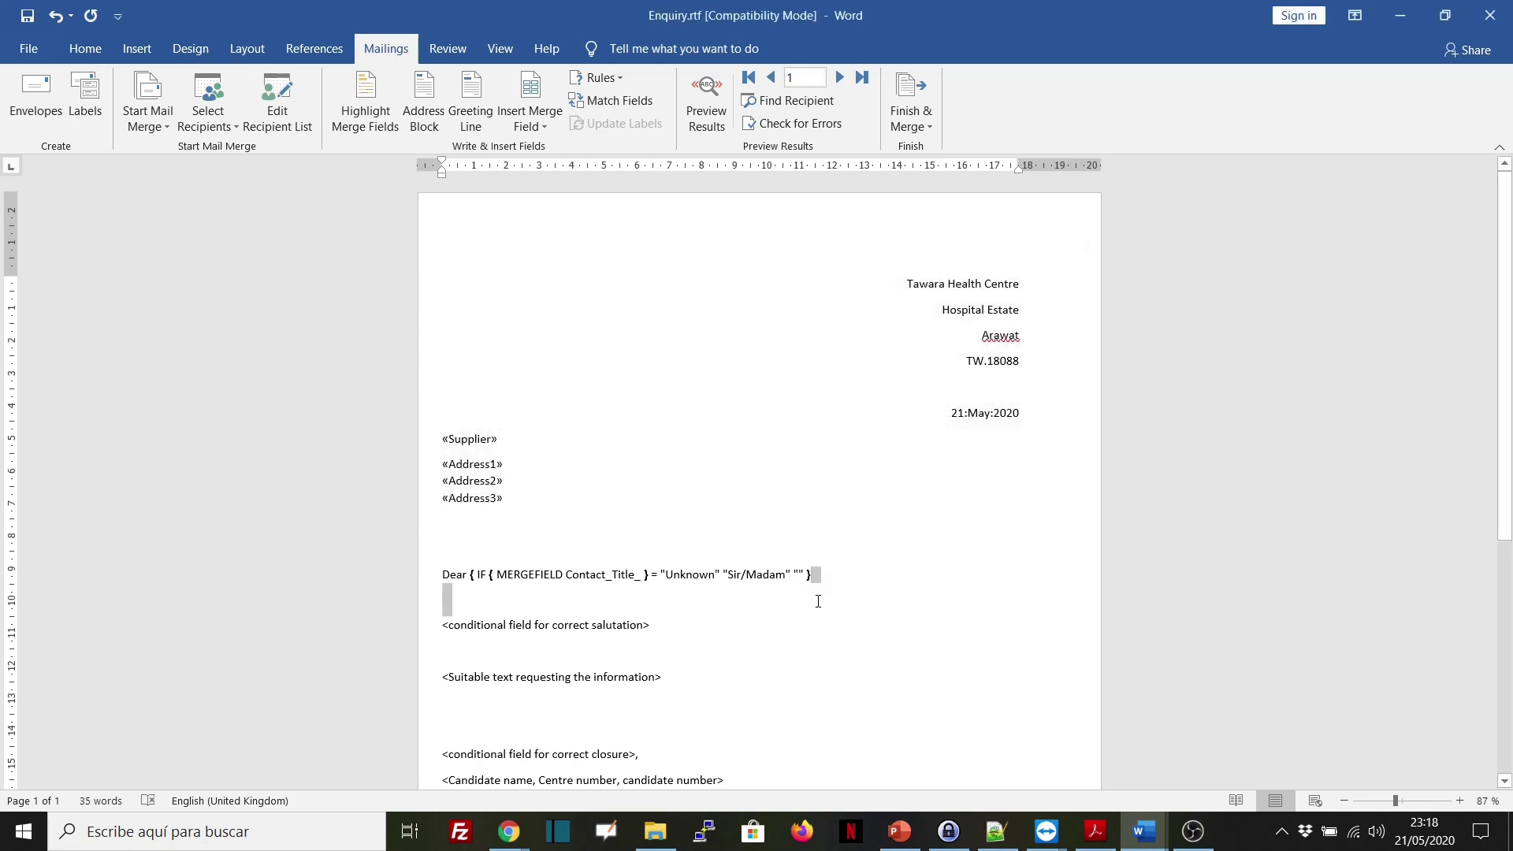
{"action": "right_click", "coordinate": [444, 608]}
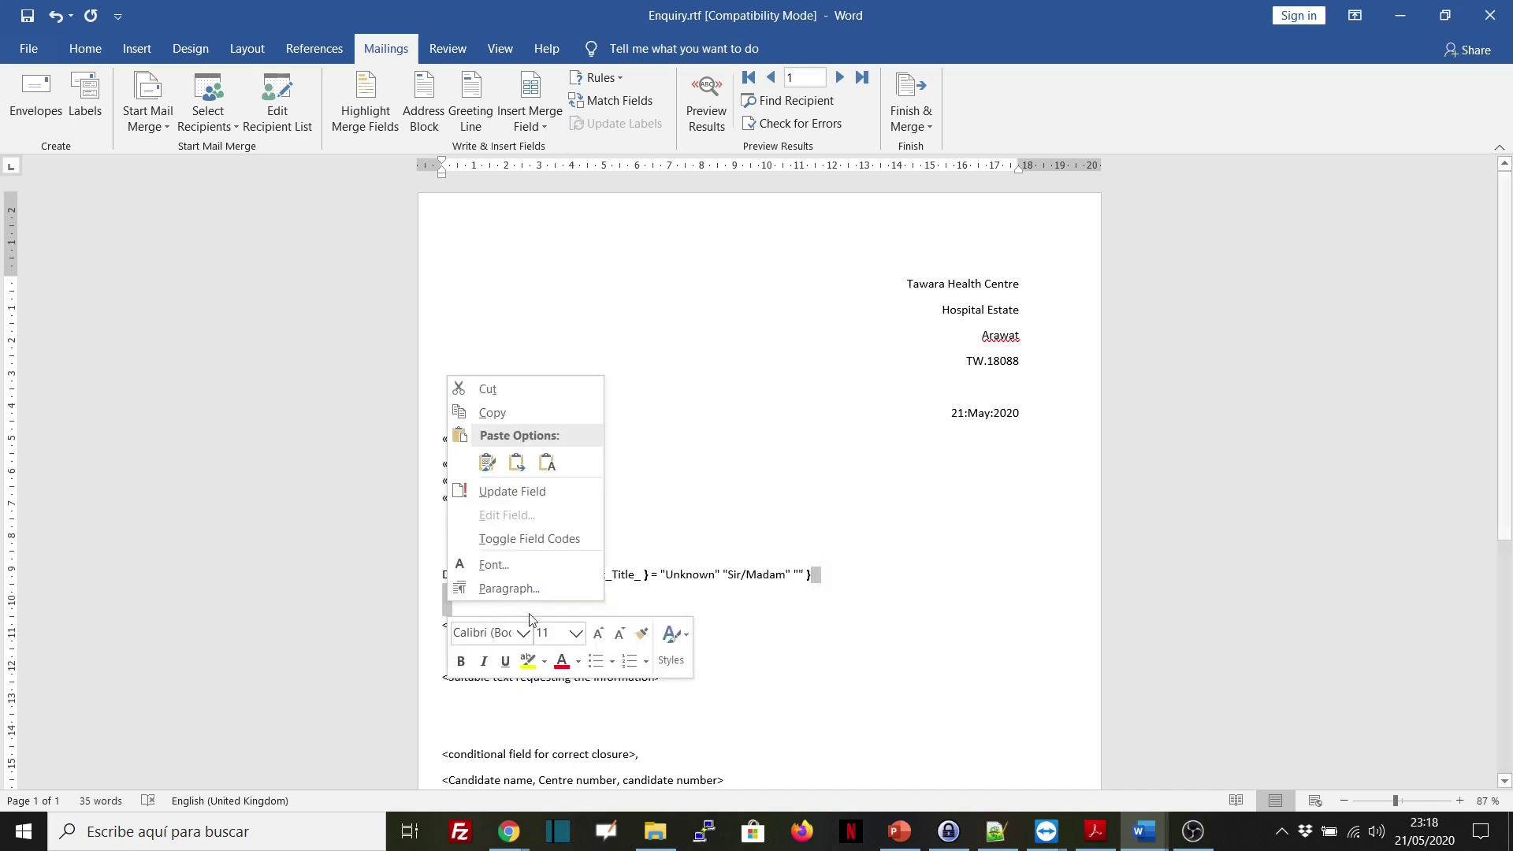
{"action": "left_click", "coordinate": [527, 539]}
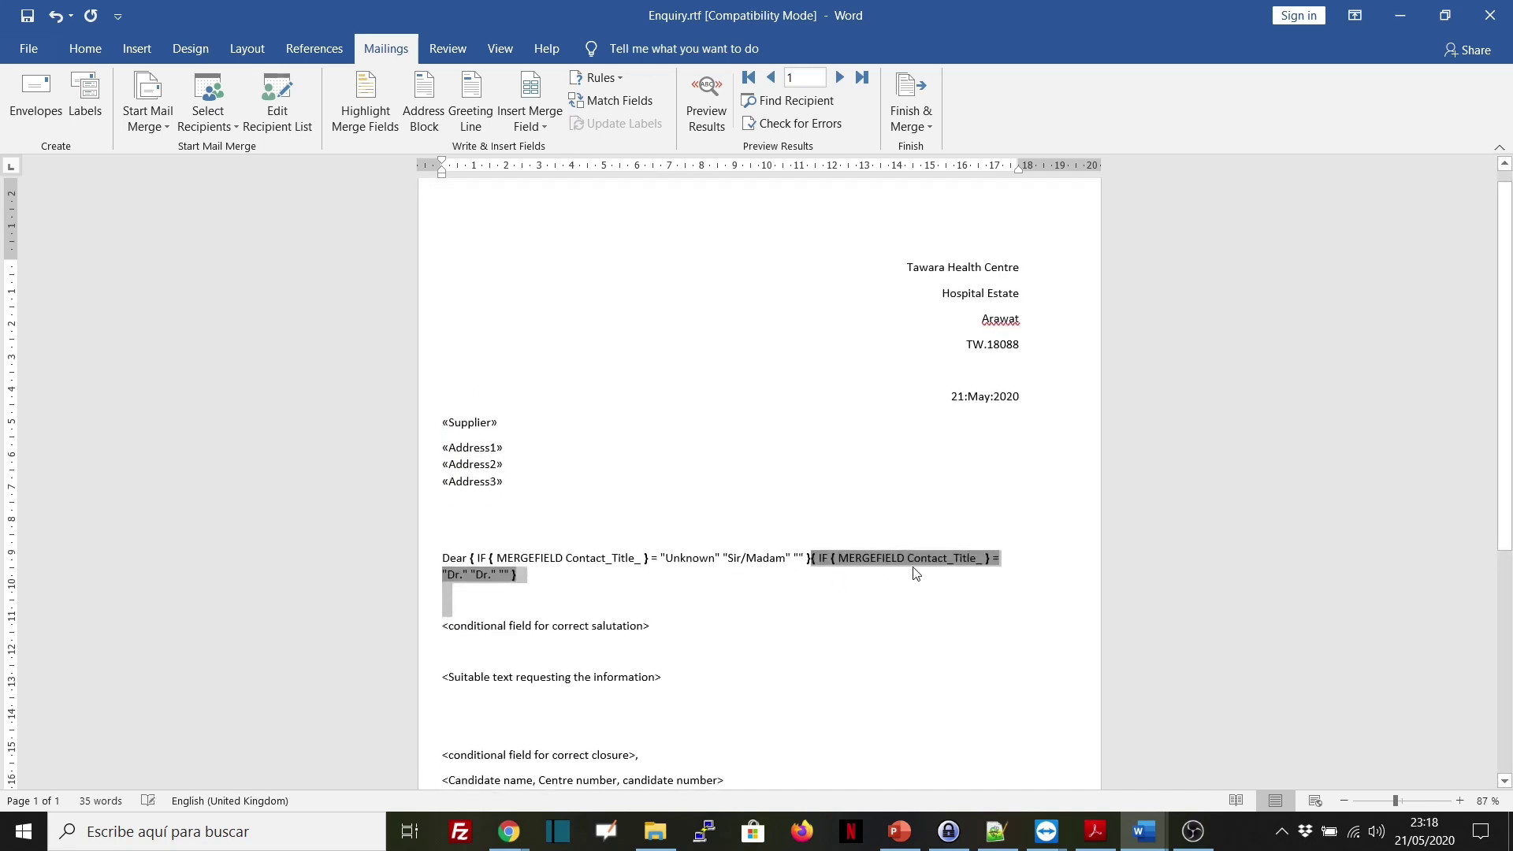
{"action": "left_click", "coordinate": [529, 580]}
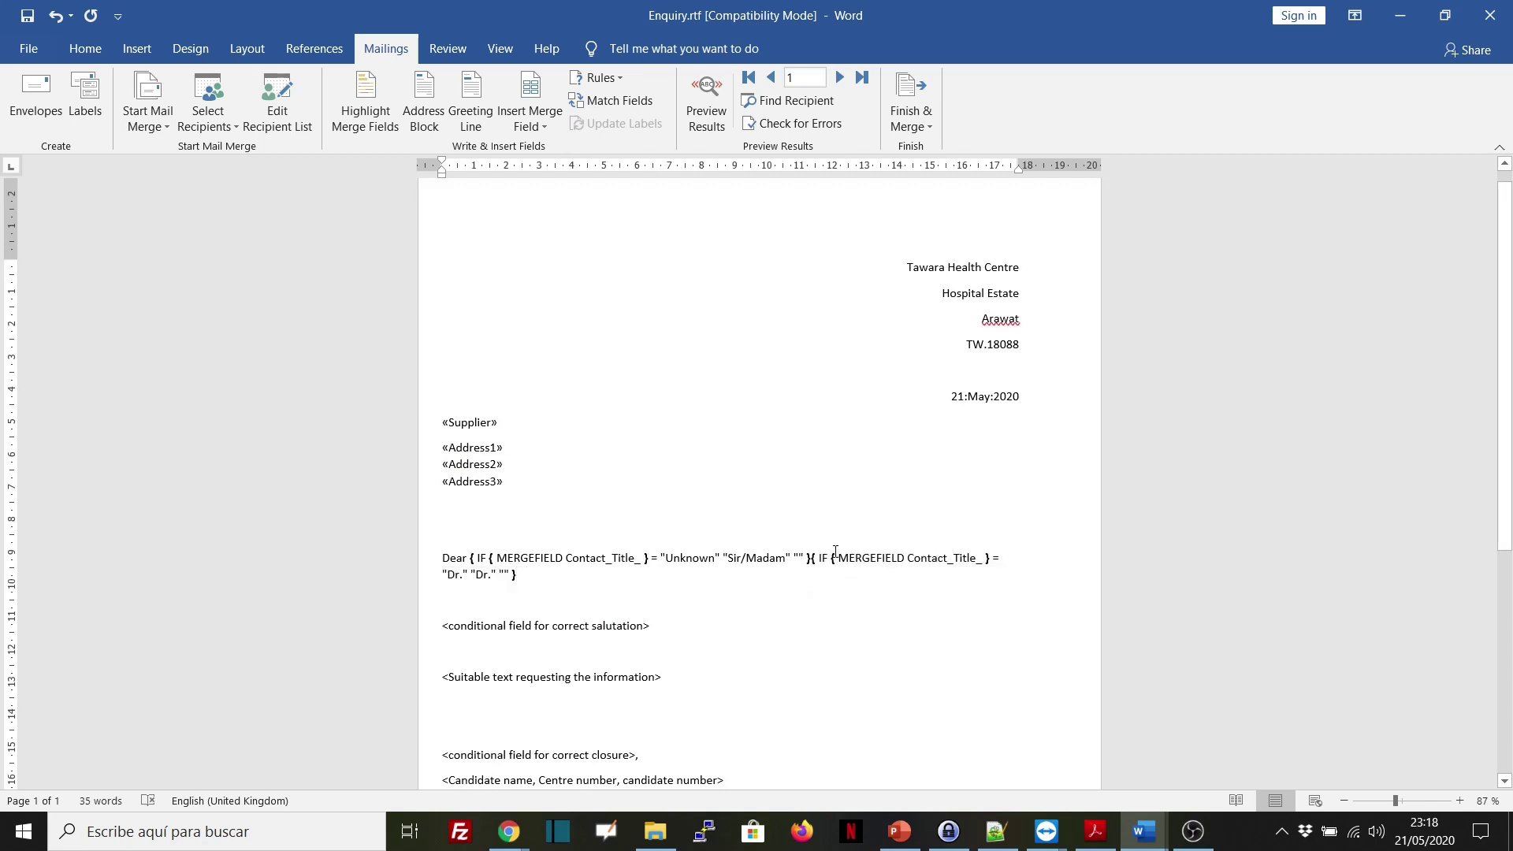
{"action": "left_click", "coordinate": [492, 576]}
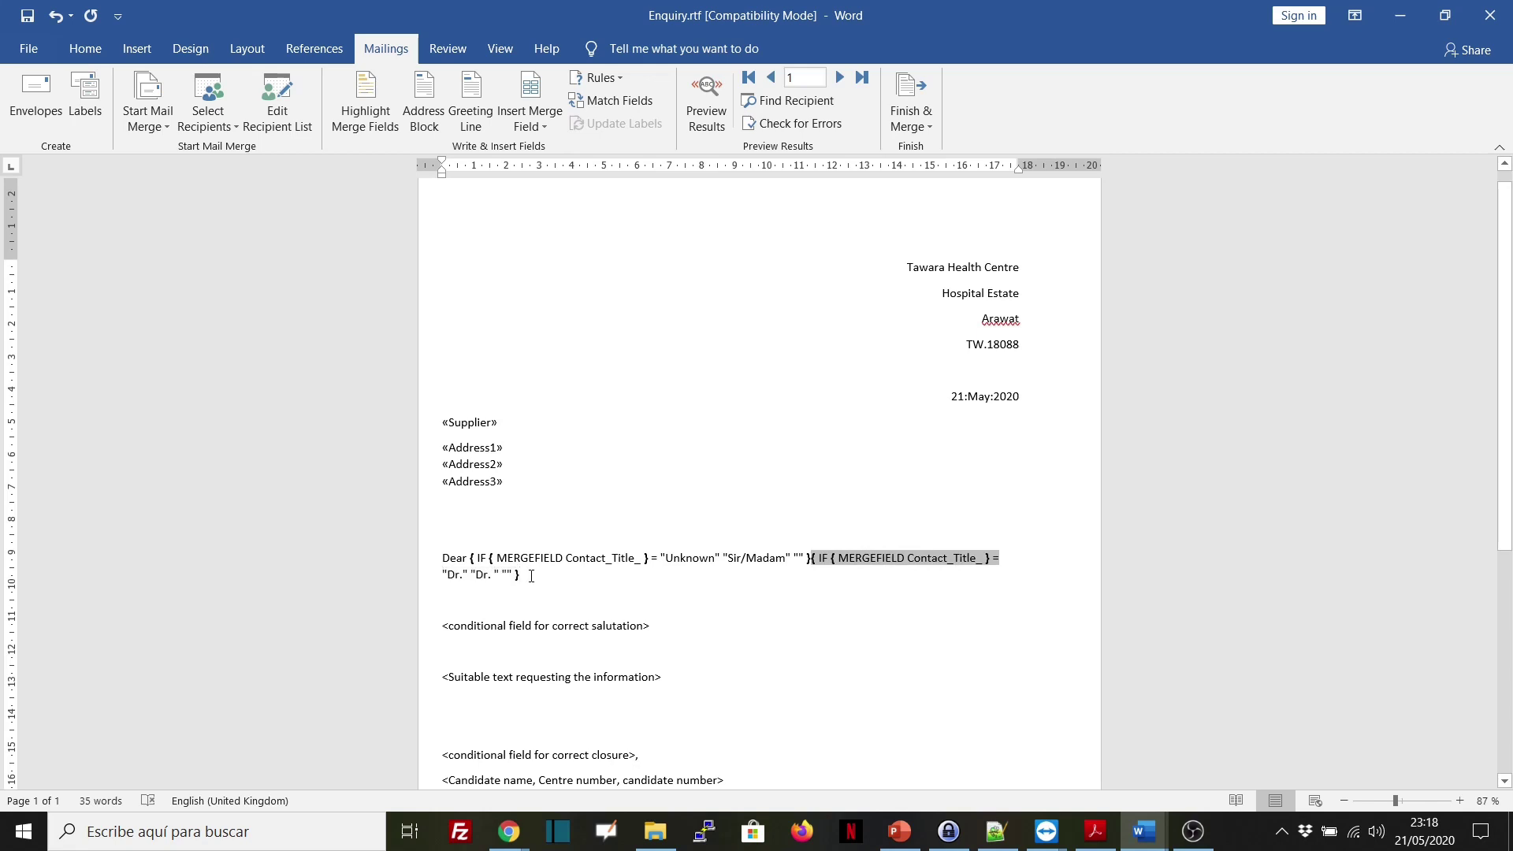
- Check the salutation requirement for the contact forename in the 9626_s19_qp_4.pdf exam paper, and return to the letter
{"action": "left_click", "coordinate": [1096, 831]}
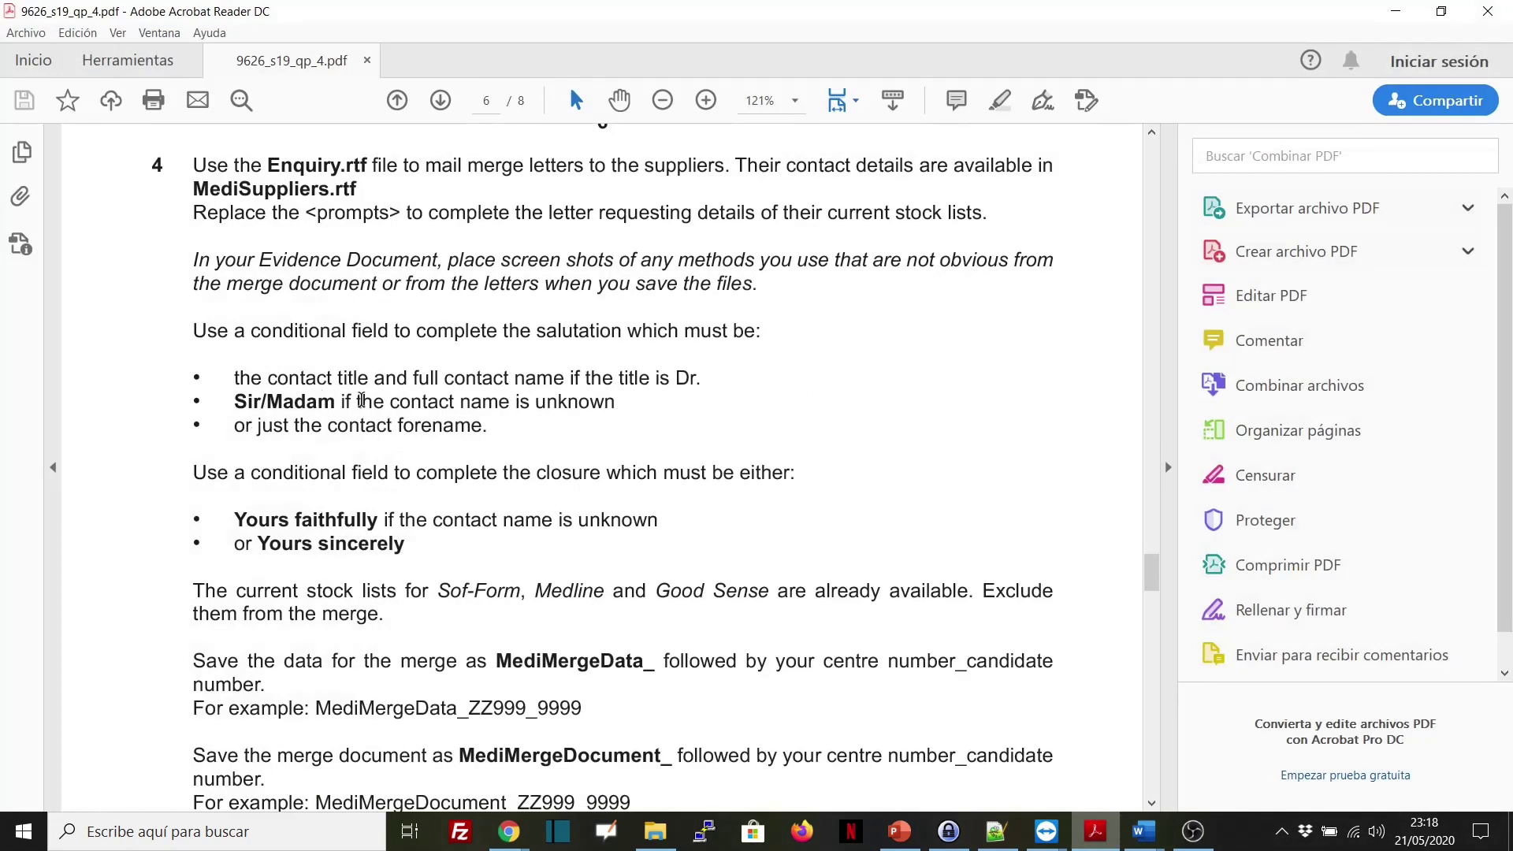
{"action": "left_click_drag", "start_coordinate": [328, 425], "coordinate": [482, 426]}
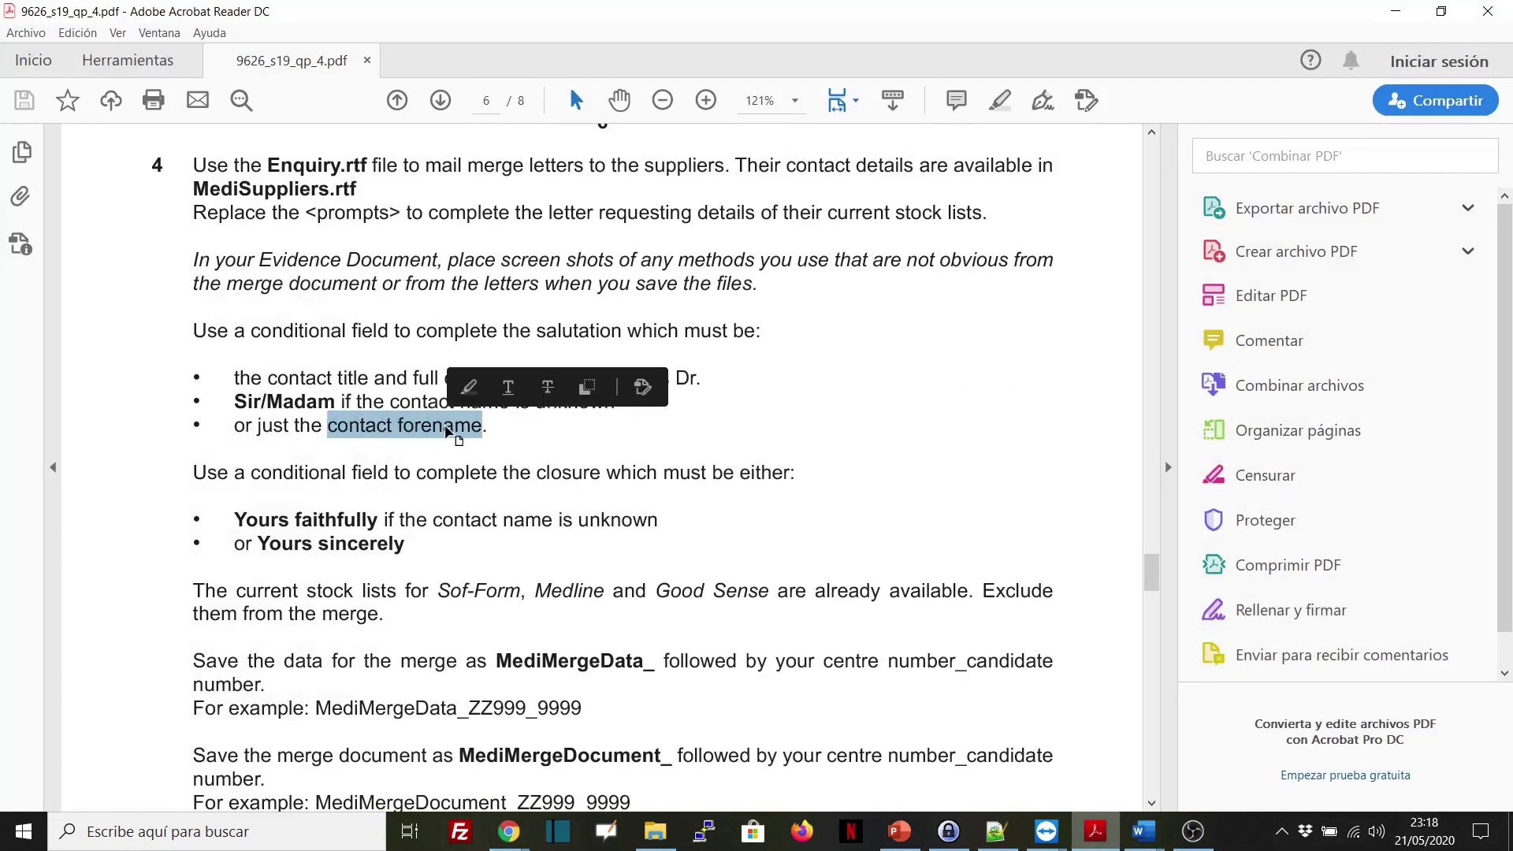
{"action": "left_click", "coordinate": [366, 423]}
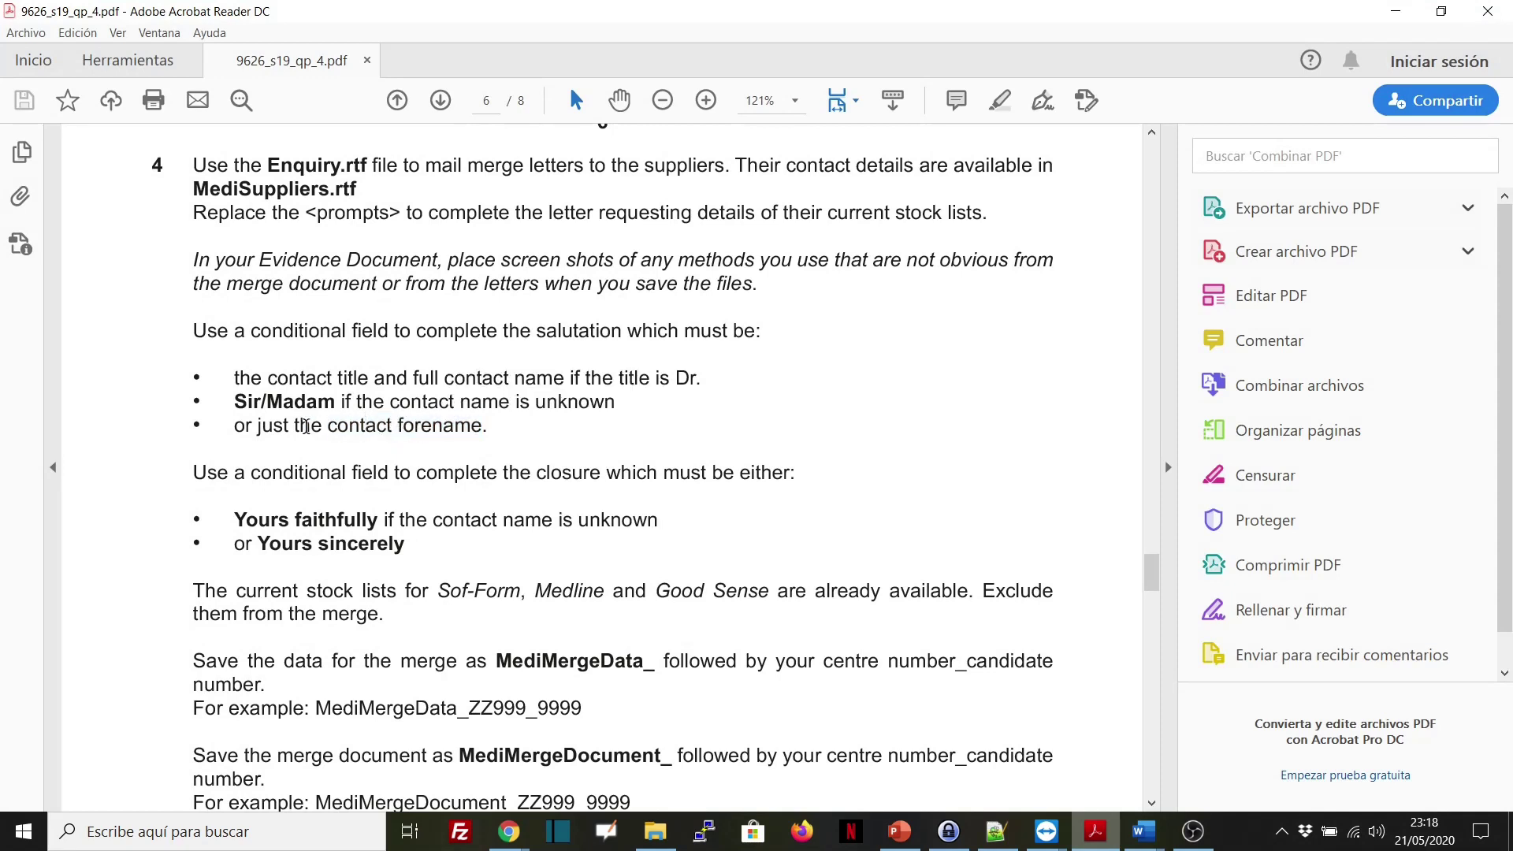
{"action": "left_click_drag", "start_coordinate": [319, 425], "coordinate": [517, 433]}
{"action": "left_click", "coordinate": [408, 436]}
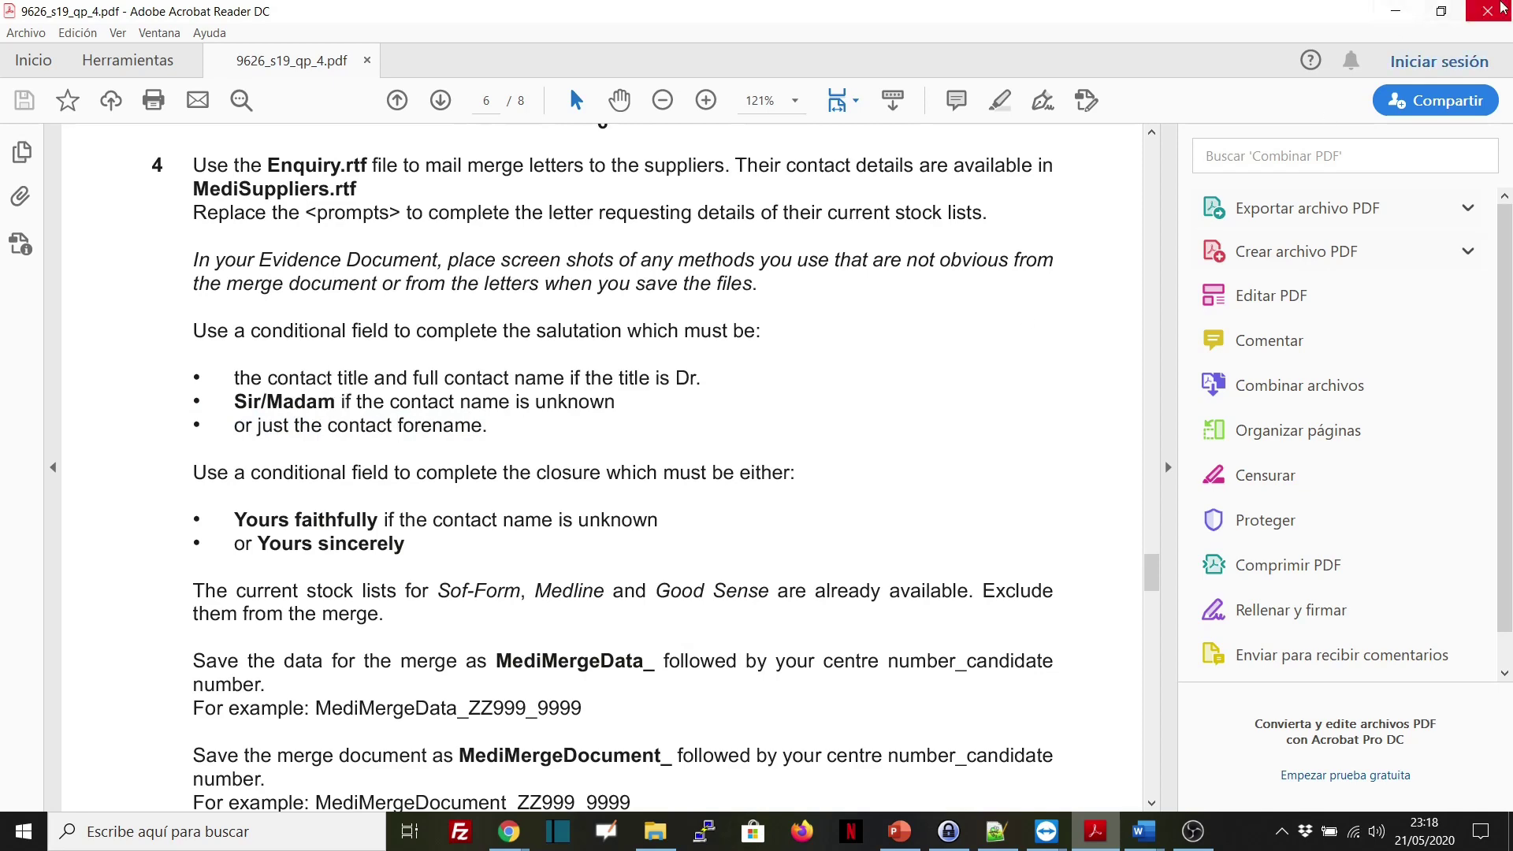
{"action": "left_click", "coordinate": [1395, 11]}
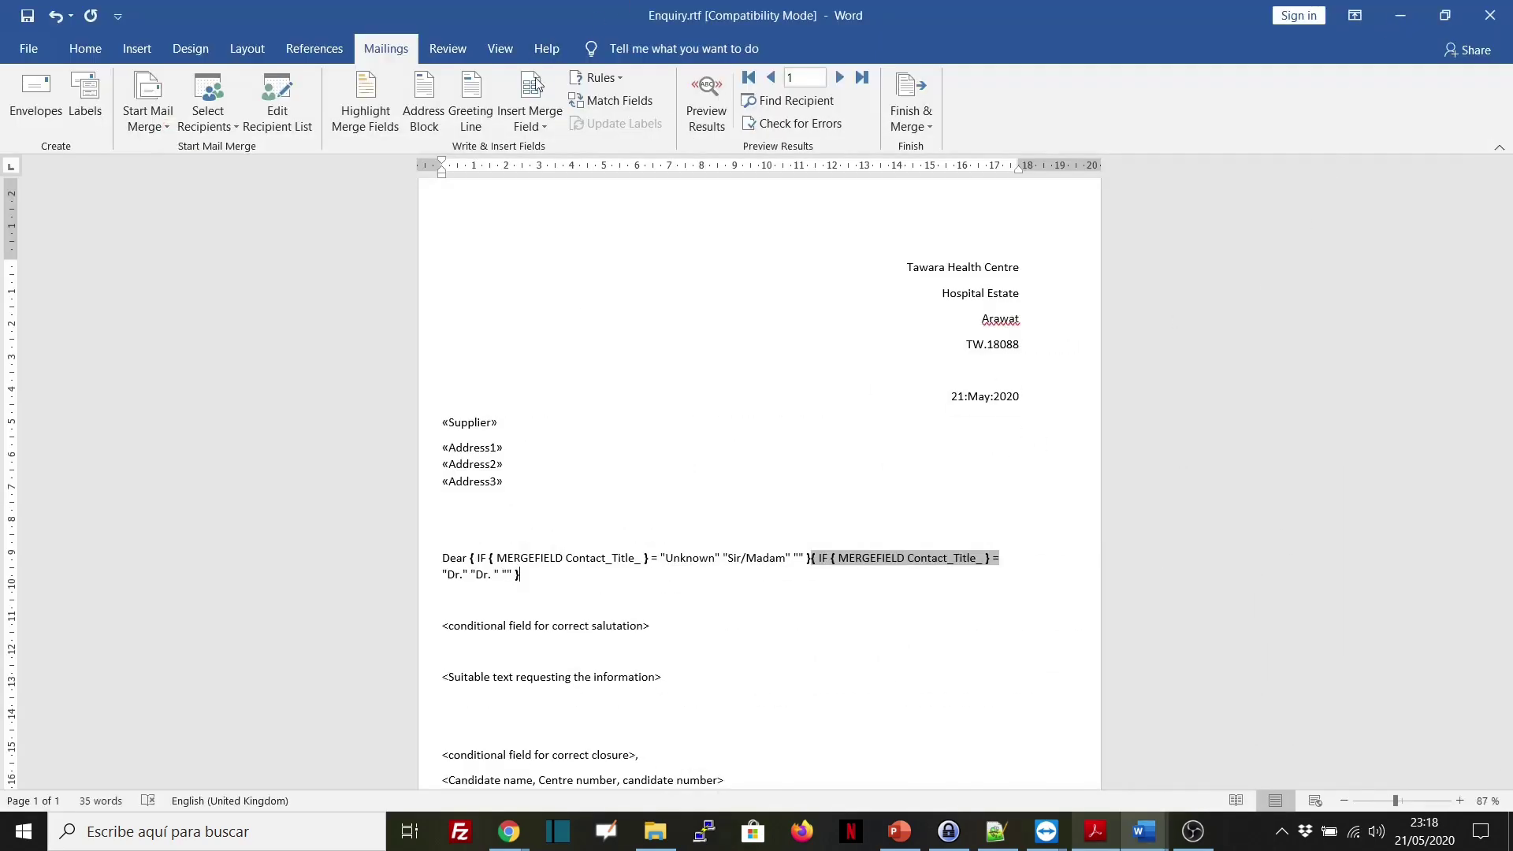
- Insert an If...Then...Else rule after the Dr. field for Contact_Title_ not equal to Unknown, leaving both result texts empty
{"action": "left_click", "coordinate": [601, 77]}
{"action": "left_click", "coordinate": [635, 149]}
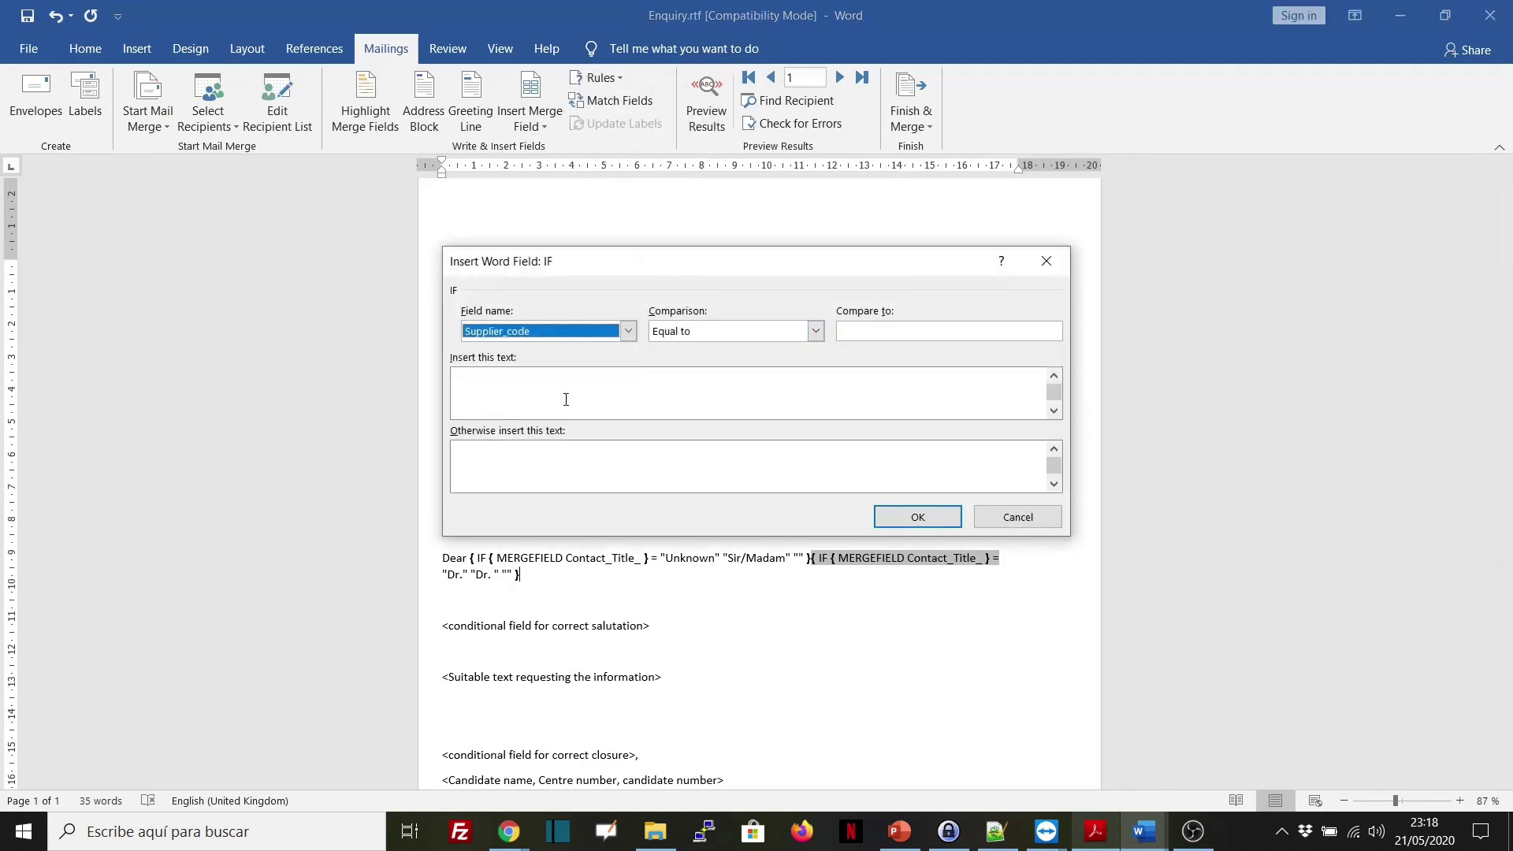
{"action": "left_click", "coordinate": [628, 331]}
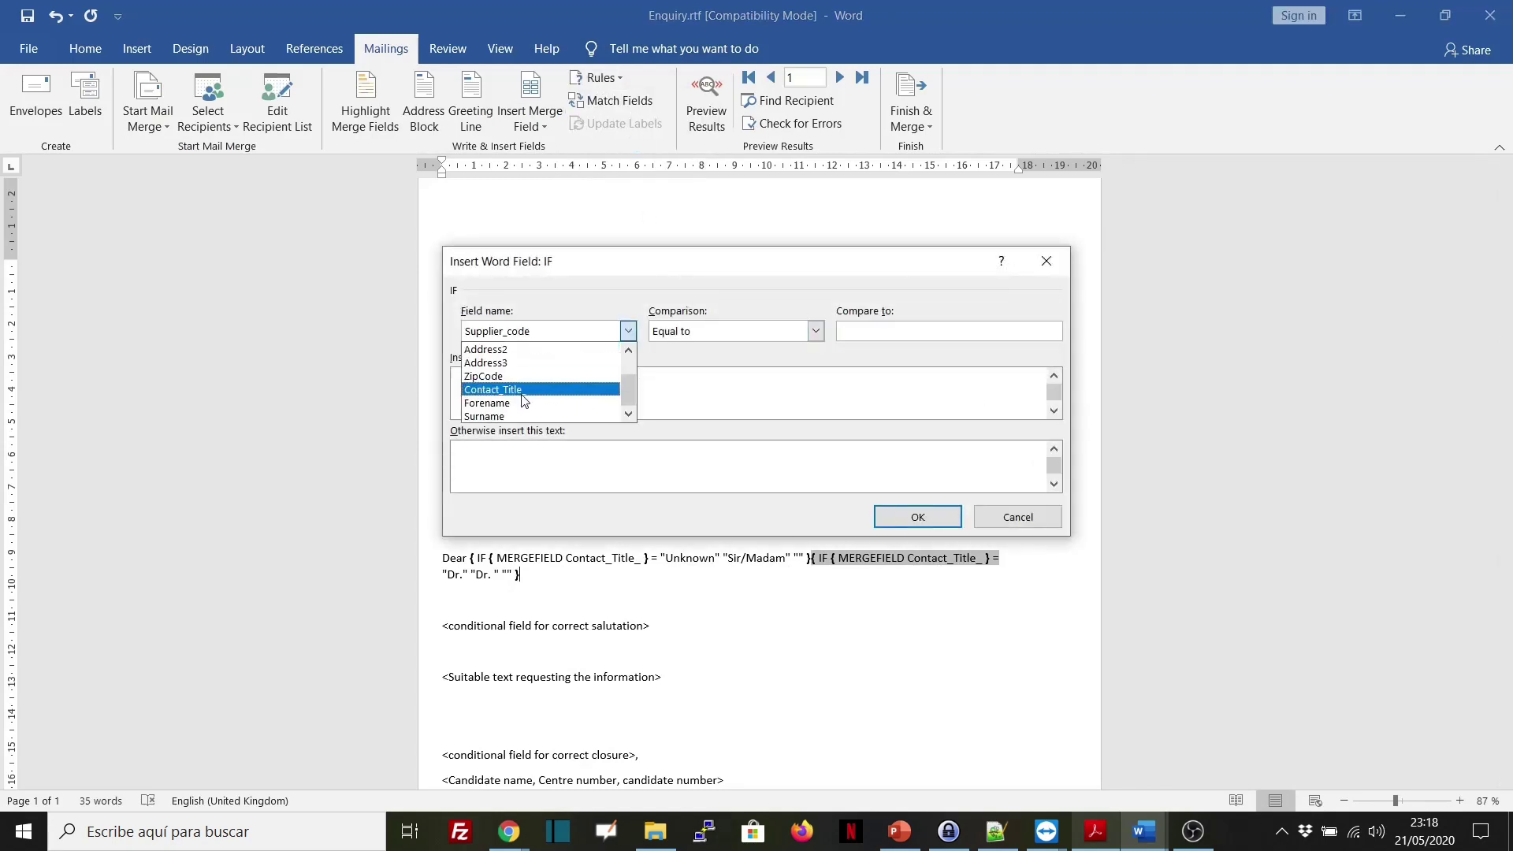
{"action": "left_click", "coordinate": [494, 403]}
{"action": "left_click", "coordinate": [705, 332]}
{"action": "left_click", "coordinate": [693, 361]}
{"action": "left_click", "coordinate": [905, 325]}
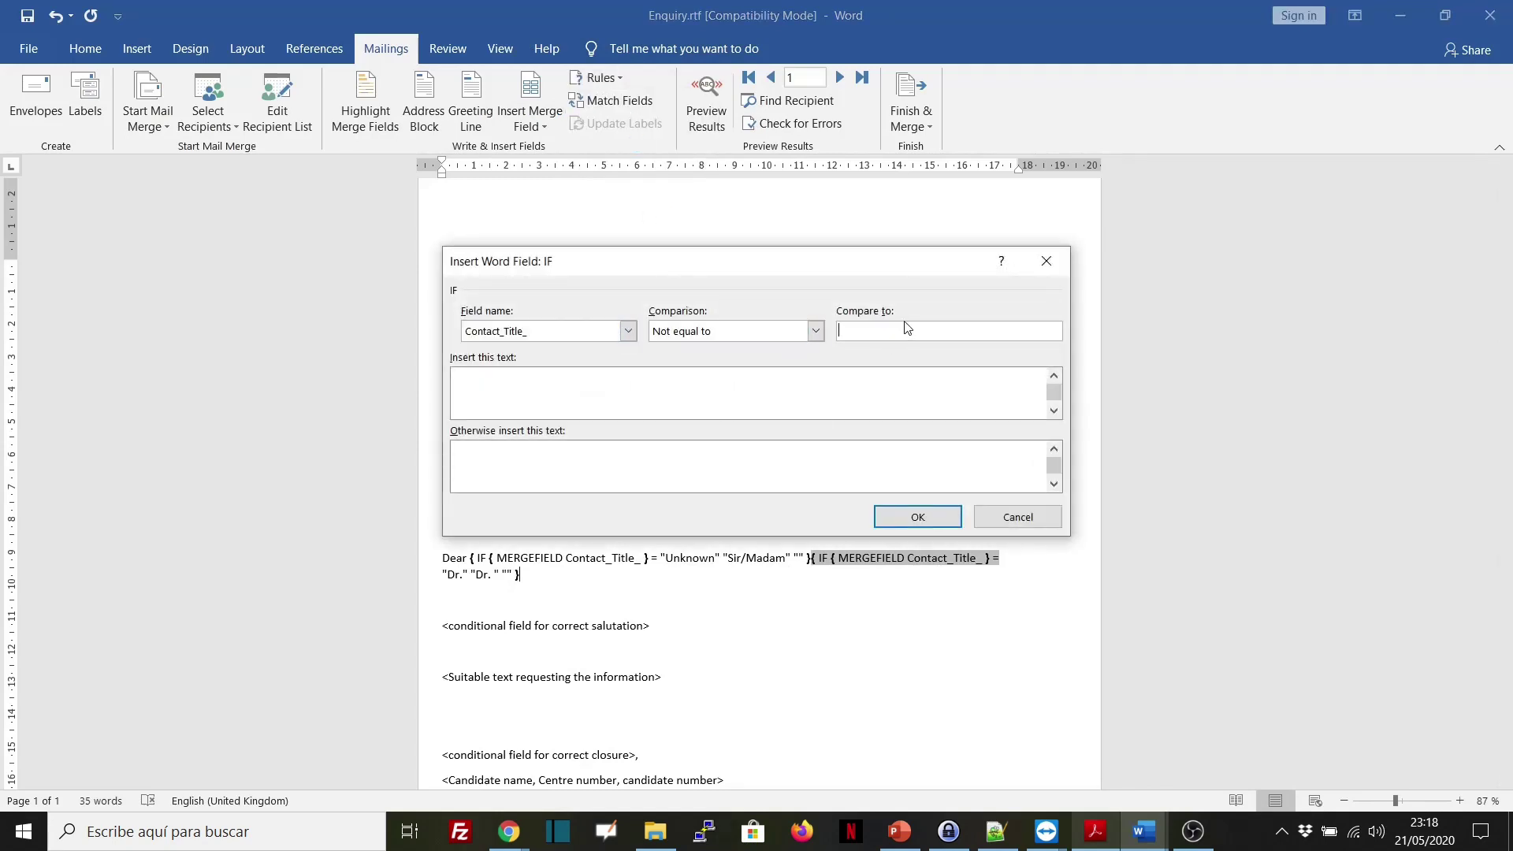
{"action": "type", "text": "Unknown"}
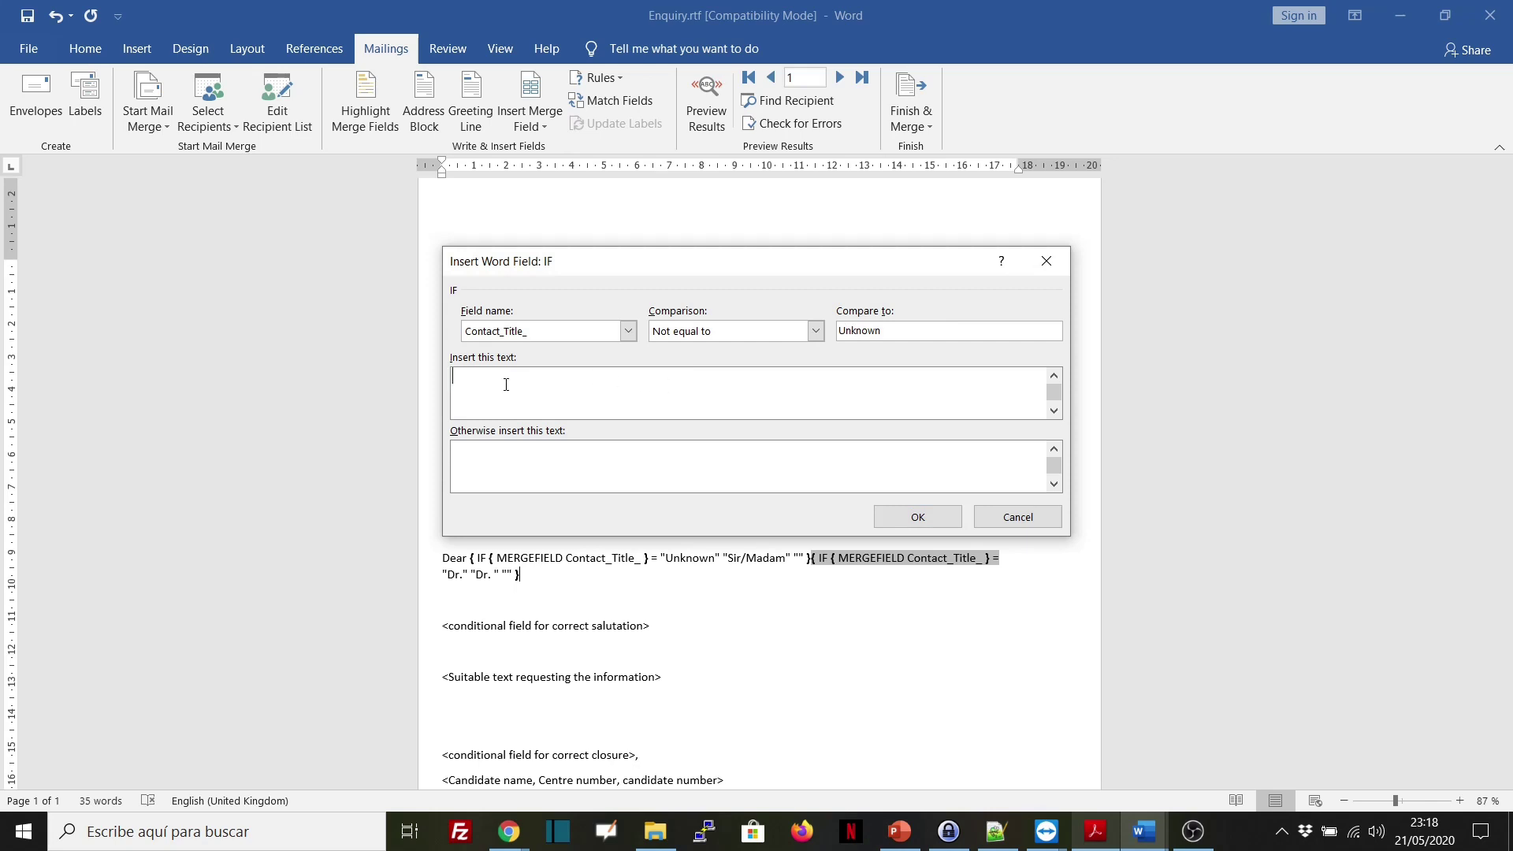
{"action": "left_click", "coordinate": [930, 517]}
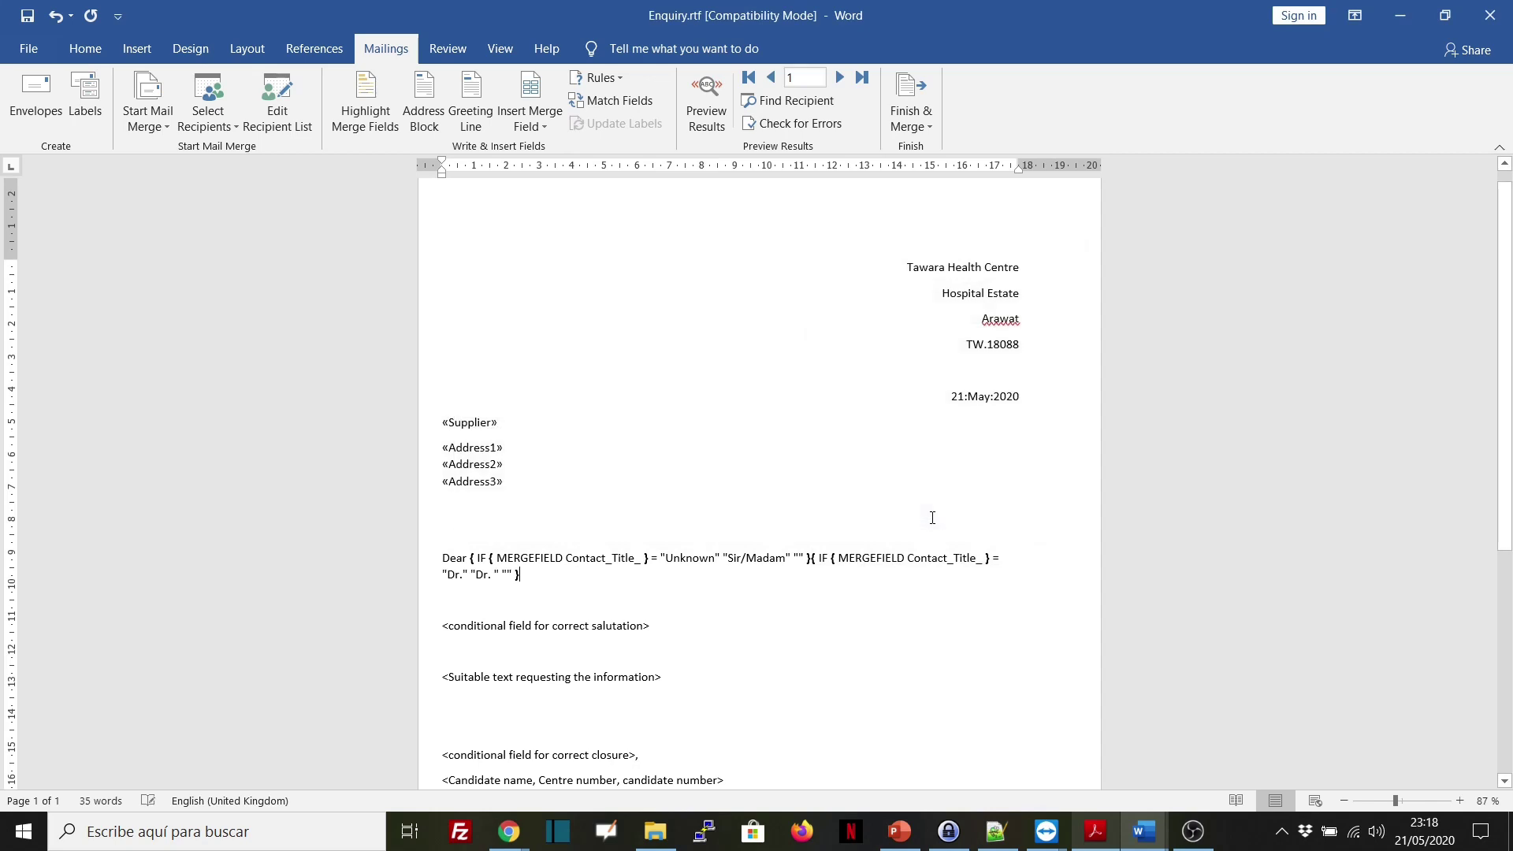
- Show the code of the not-equal-to-Unknown field and insert the Forename merge field inside its first pair of empty quotes
{"action": "left_click_drag", "start_coordinate": [522, 575], "coordinate": [542, 595]}
{"action": "right_click", "coordinate": [526, 582]}
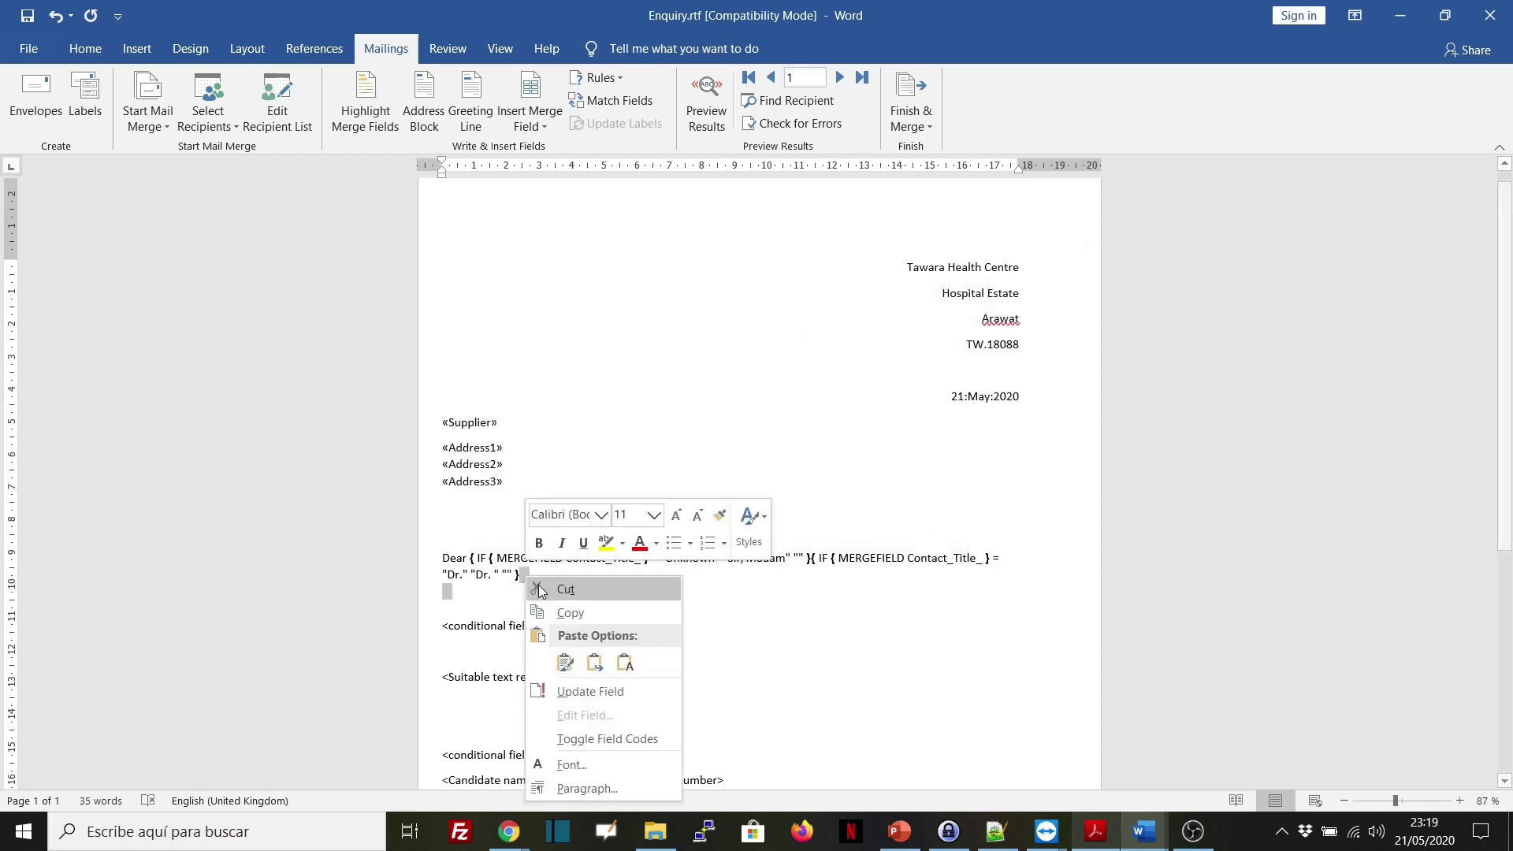
{"action": "left_click", "coordinate": [596, 729]}
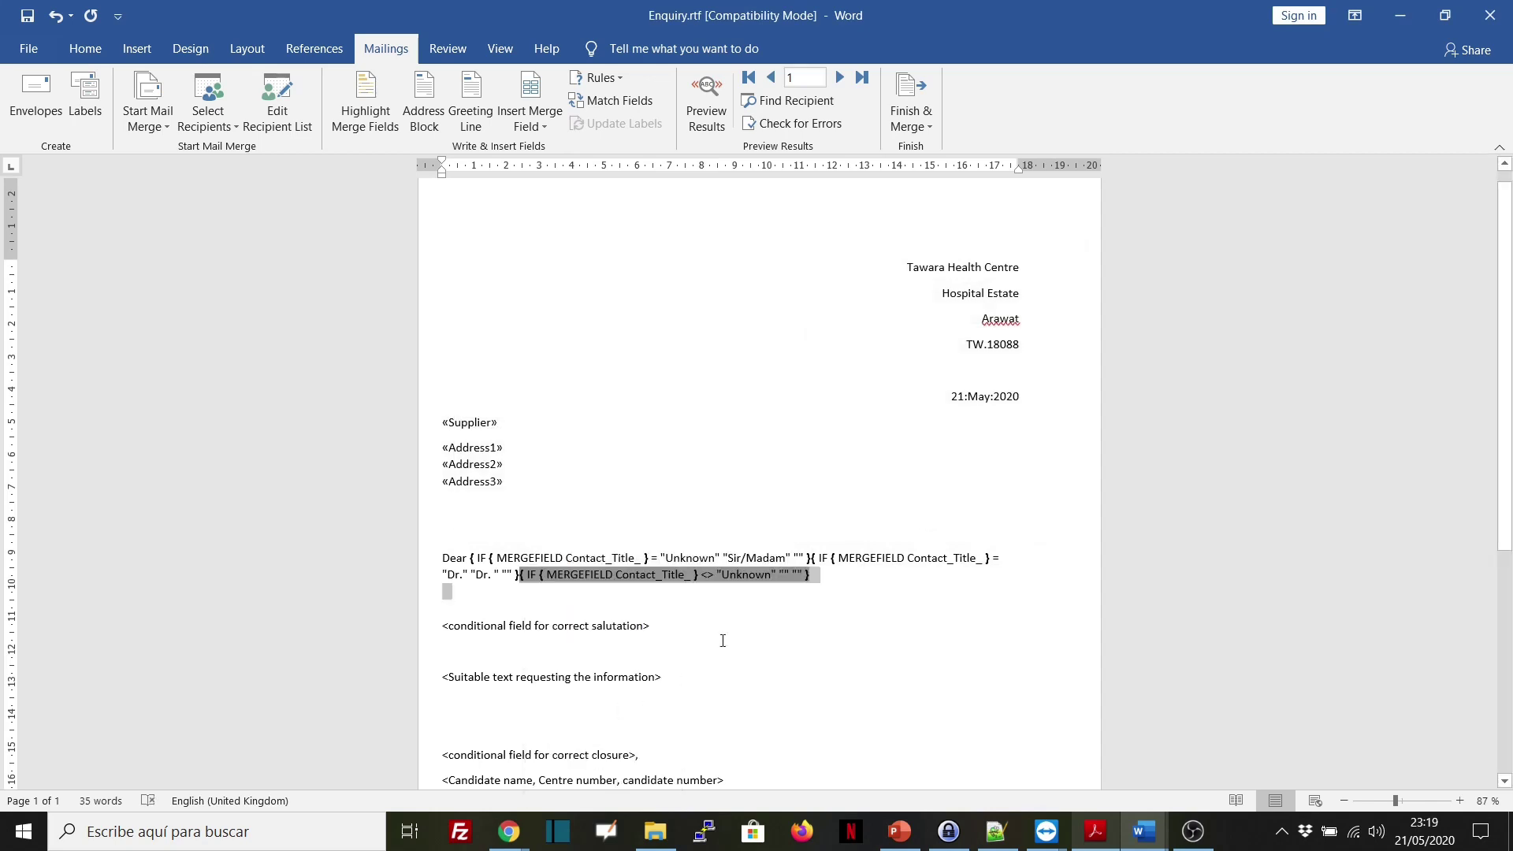
{"action": "left_click", "coordinate": [741, 558]}
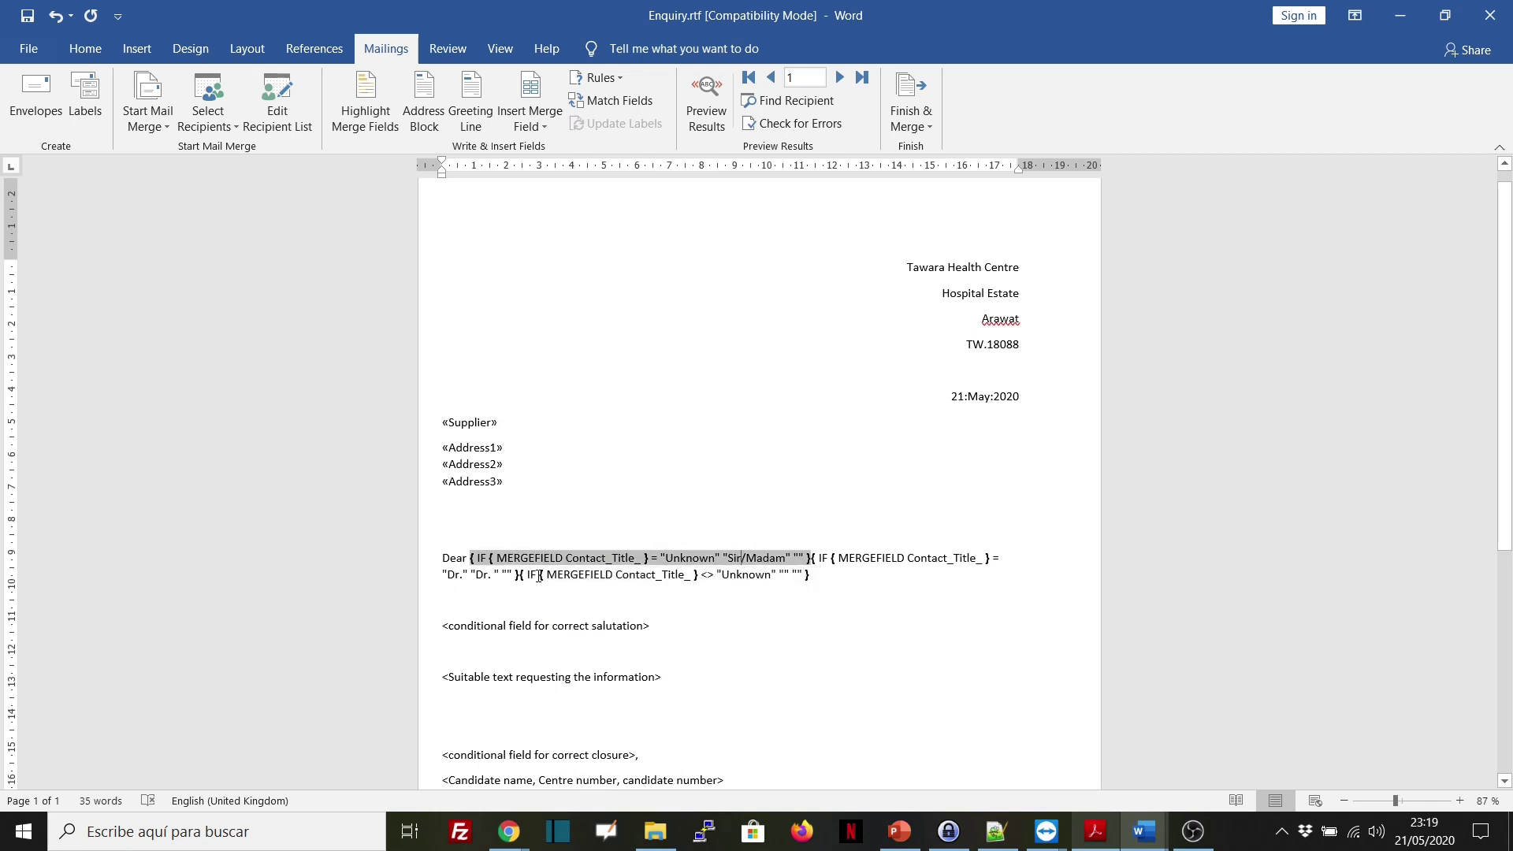
{"action": "left_click", "coordinate": [636, 575]}
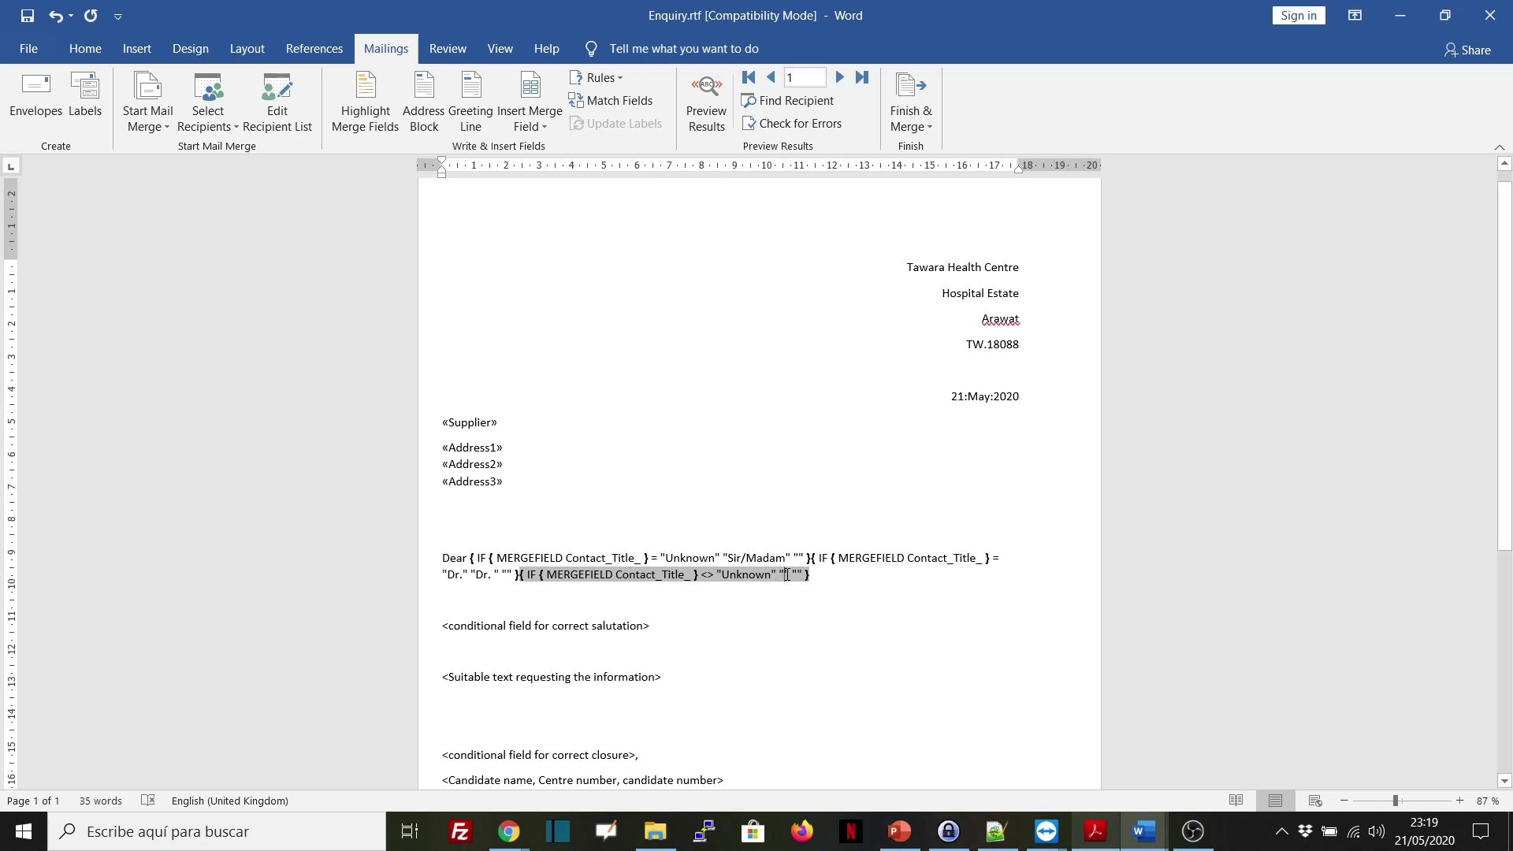
{"action": "left_click", "coordinate": [541, 128]}
{"action": "left_click", "coordinate": [564, 312]}
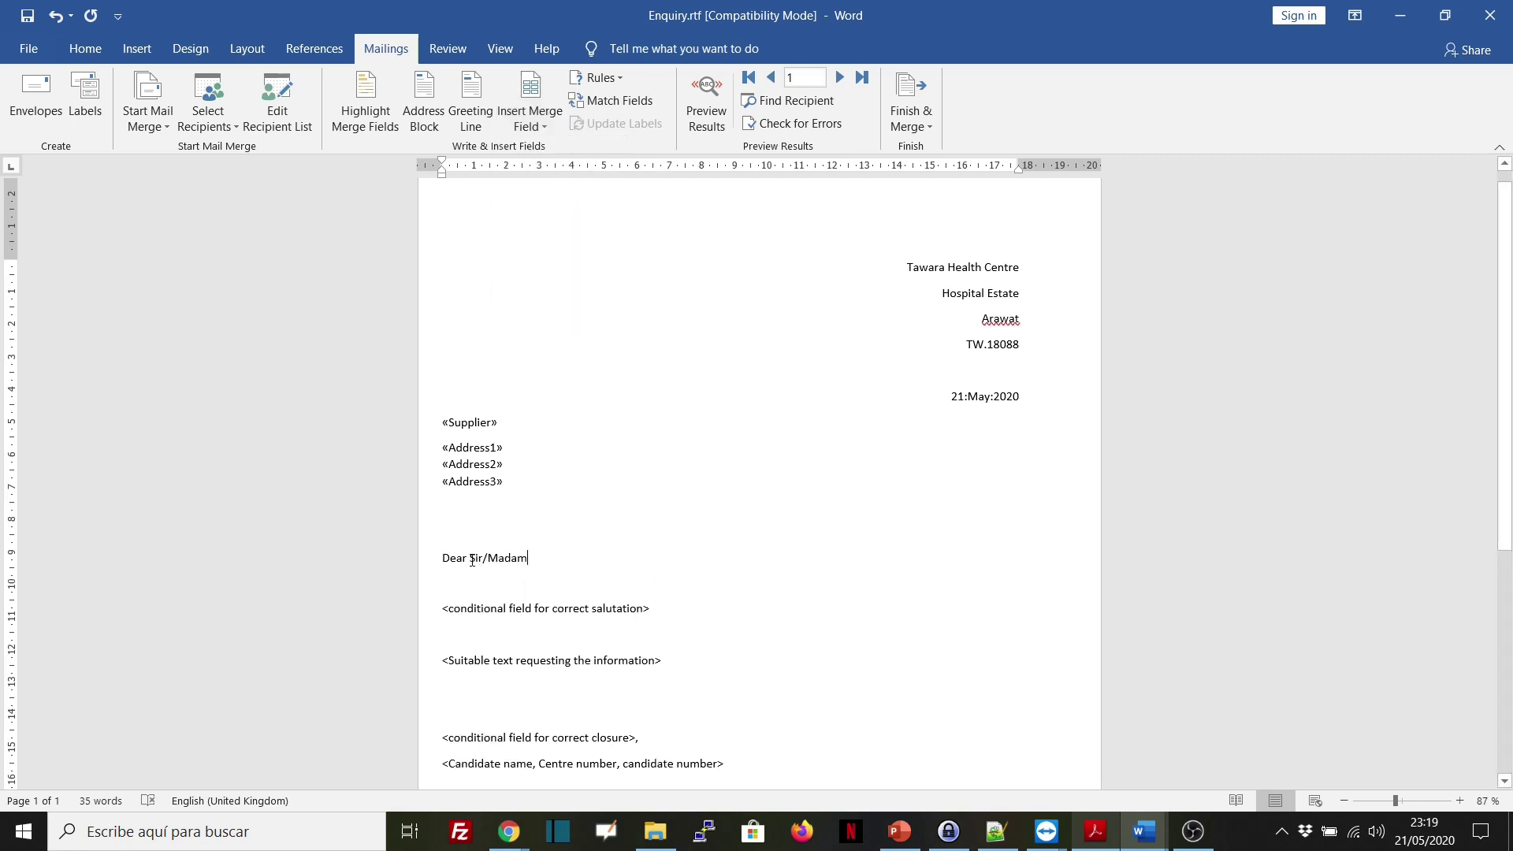
- Toggle the whole salutation after "Dear" back to field codes and review the nested Forename field
{"action": "left_click_drag", "start_coordinate": [472, 558], "coordinate": [591, 586]}
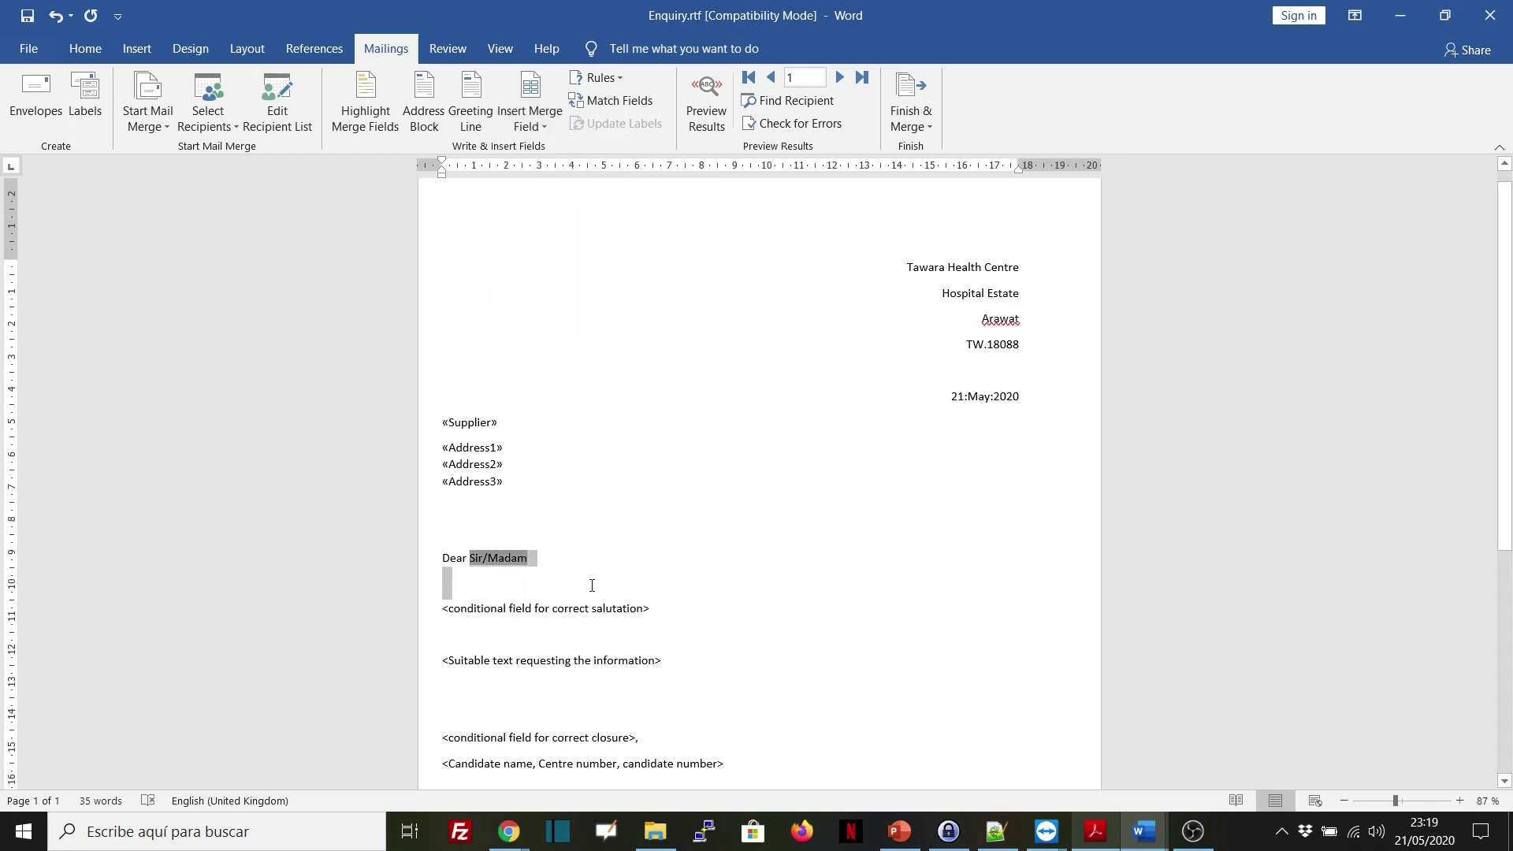
{"action": "right_click", "coordinate": [448, 585]}
{"action": "left_click", "coordinate": [517, 523]}
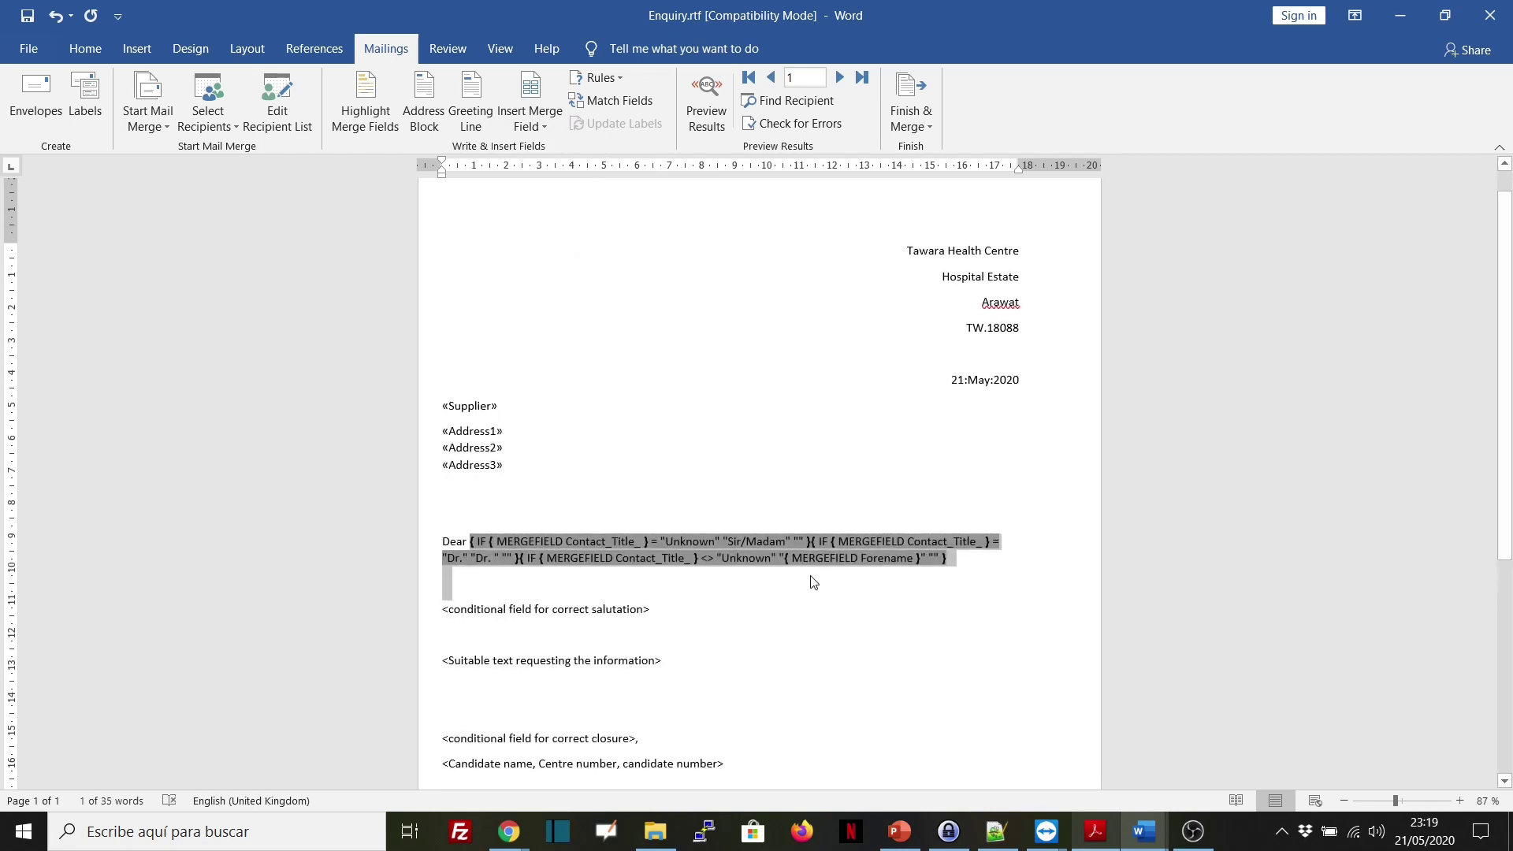
{"action": "left_click", "coordinate": [801, 560]}
{"action": "left_click", "coordinate": [529, 560]}
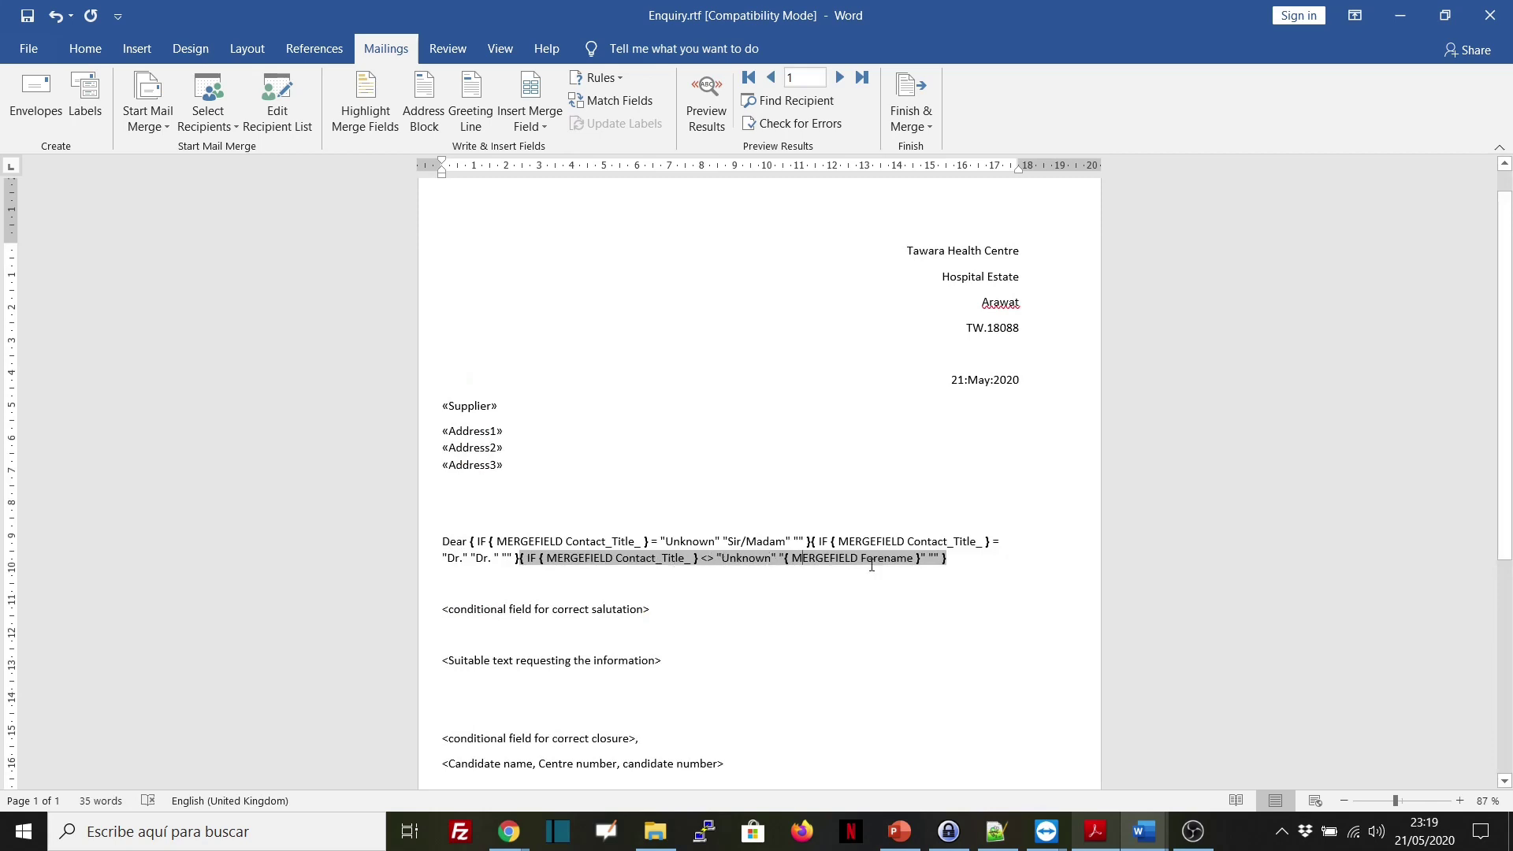
- Insert an If...Then...Else rule at the end of the salutation, after a space, for Contact_Title_ equal to Dr., leaving both result texts empty
{"action": "left_click", "coordinate": [961, 561]}
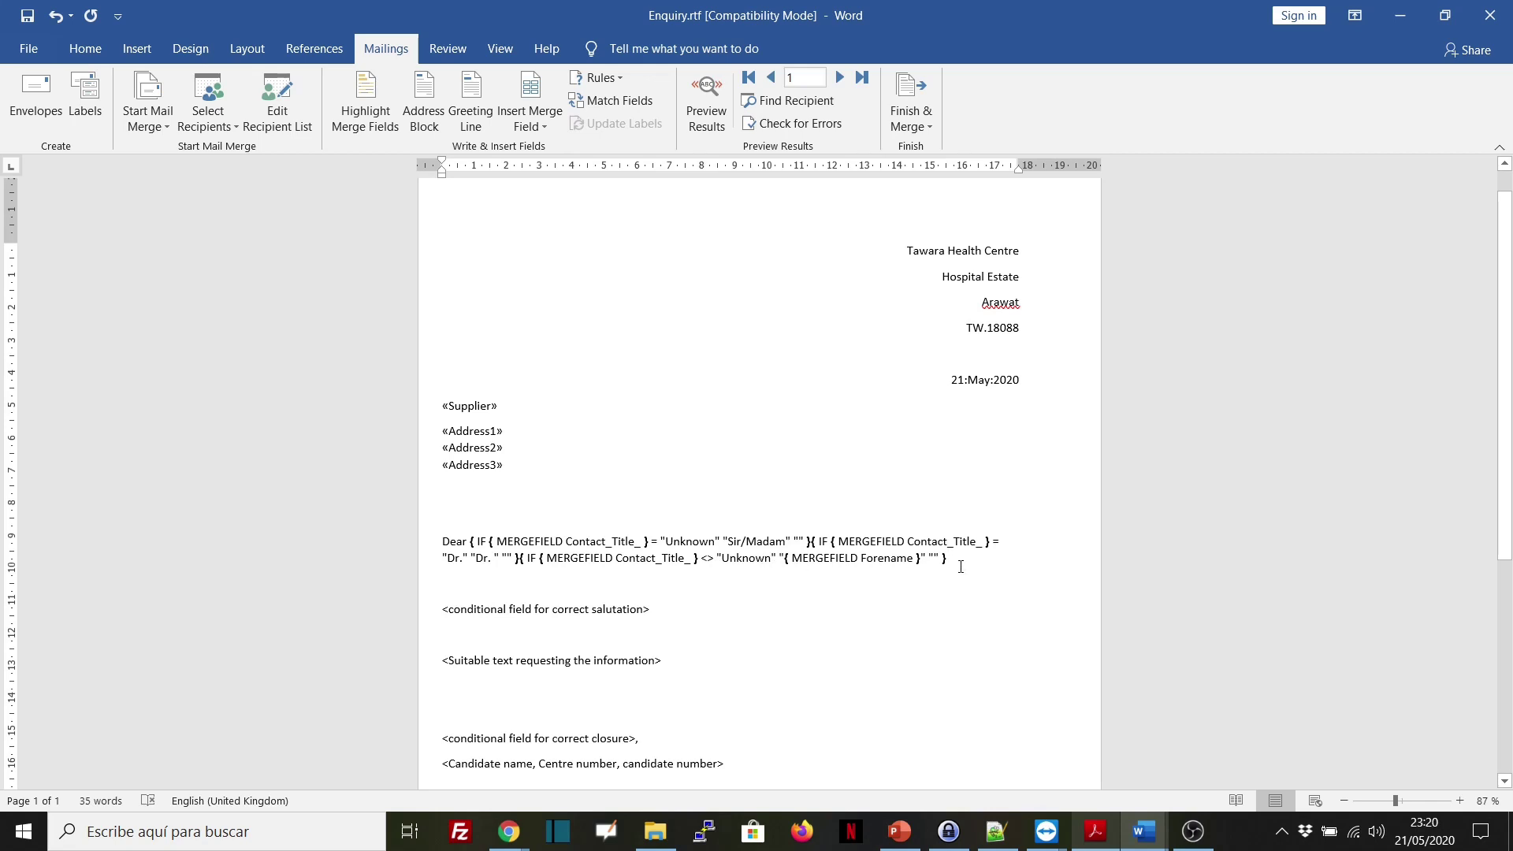
{"action": "left_click", "coordinate": [606, 78]}
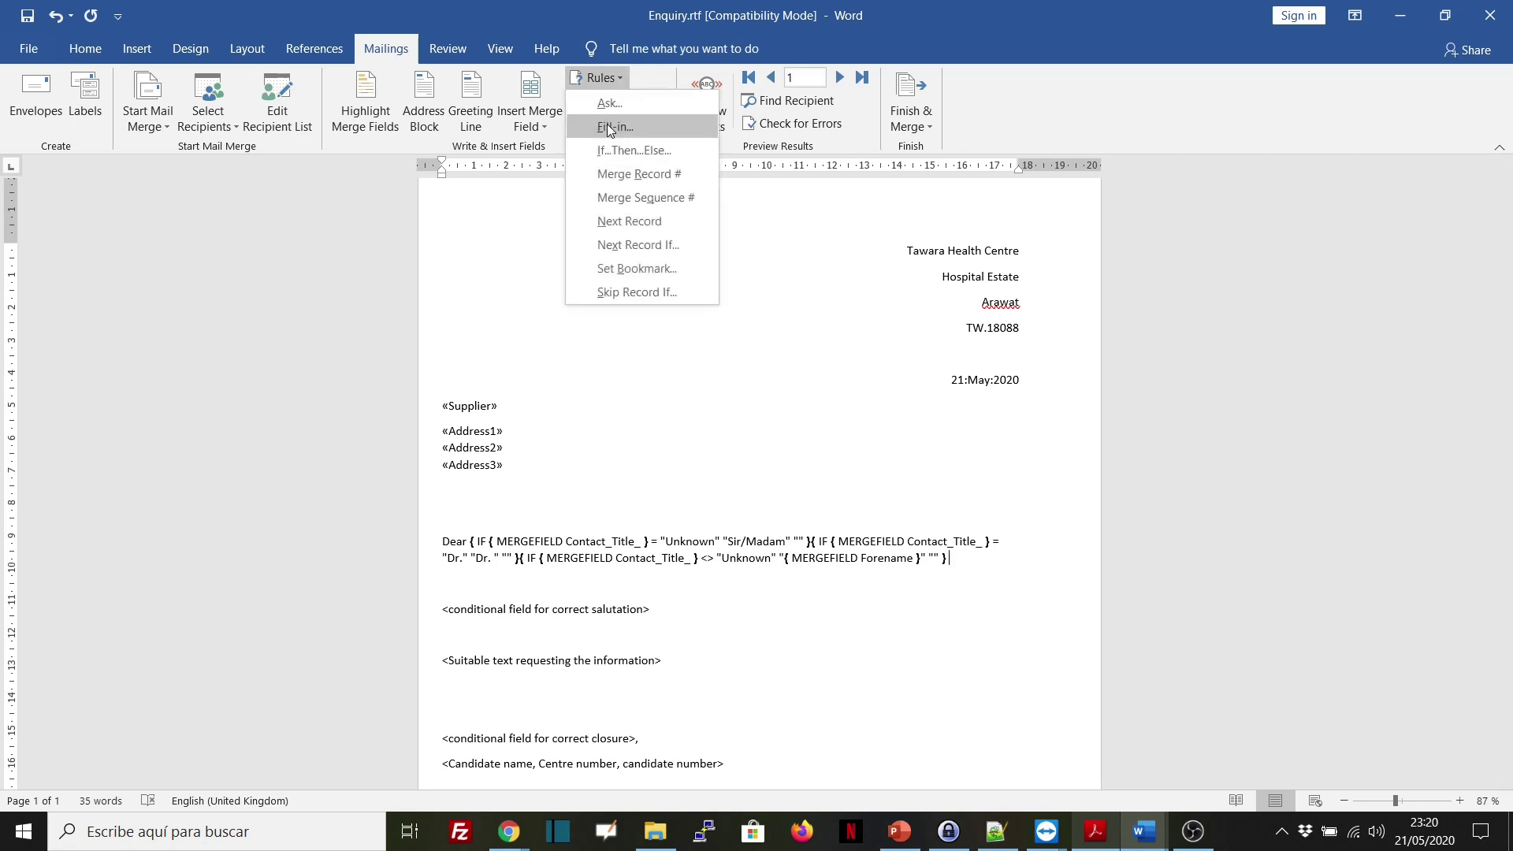
{"action": "left_click", "coordinate": [615, 150]}
{"action": "left_click", "coordinate": [628, 331]}
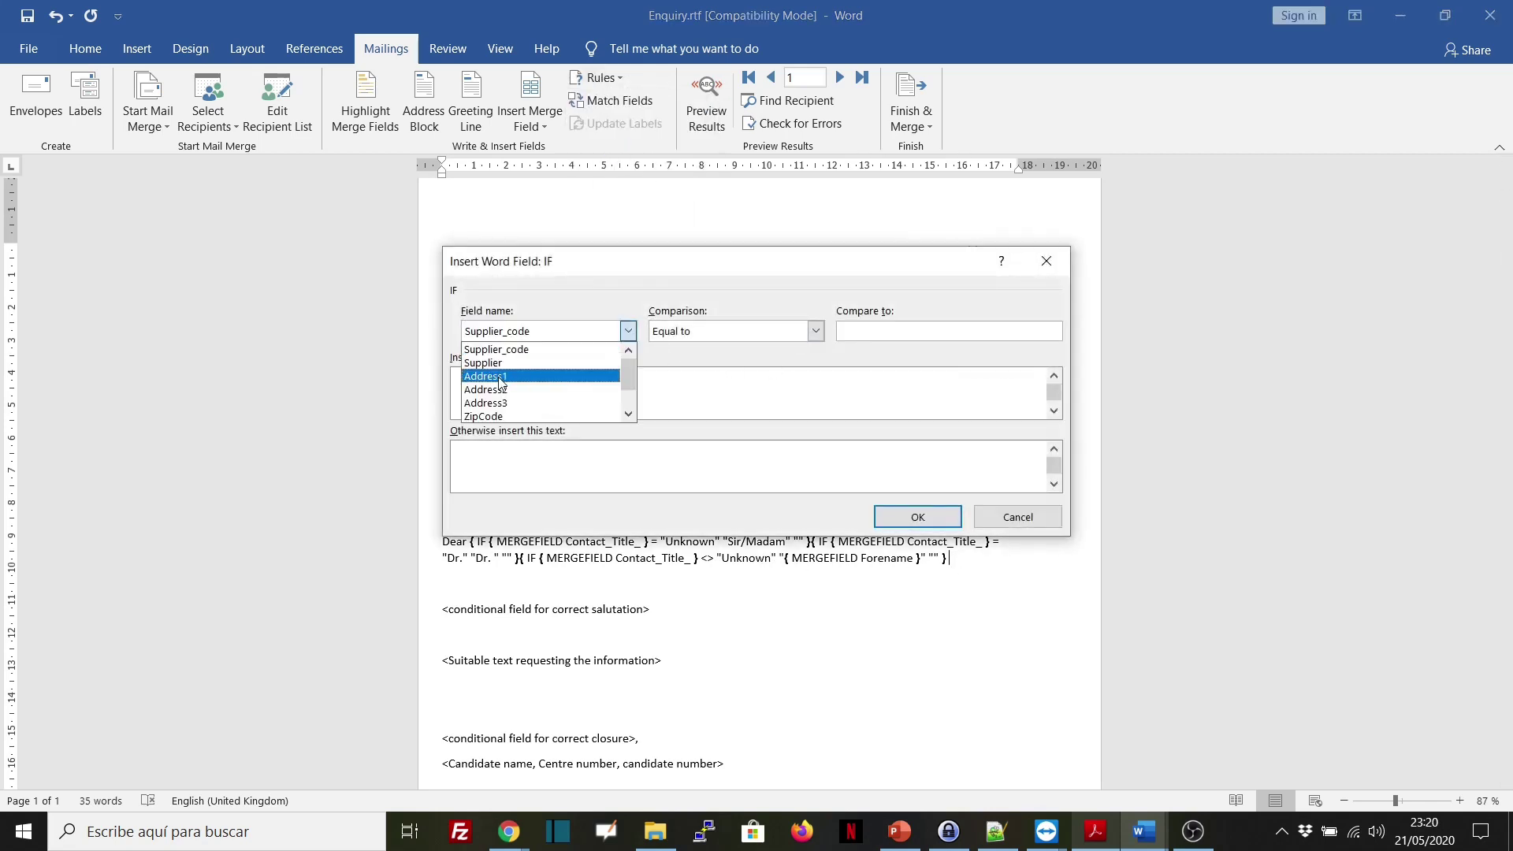
{"action": "left_click", "coordinate": [599, 389]}
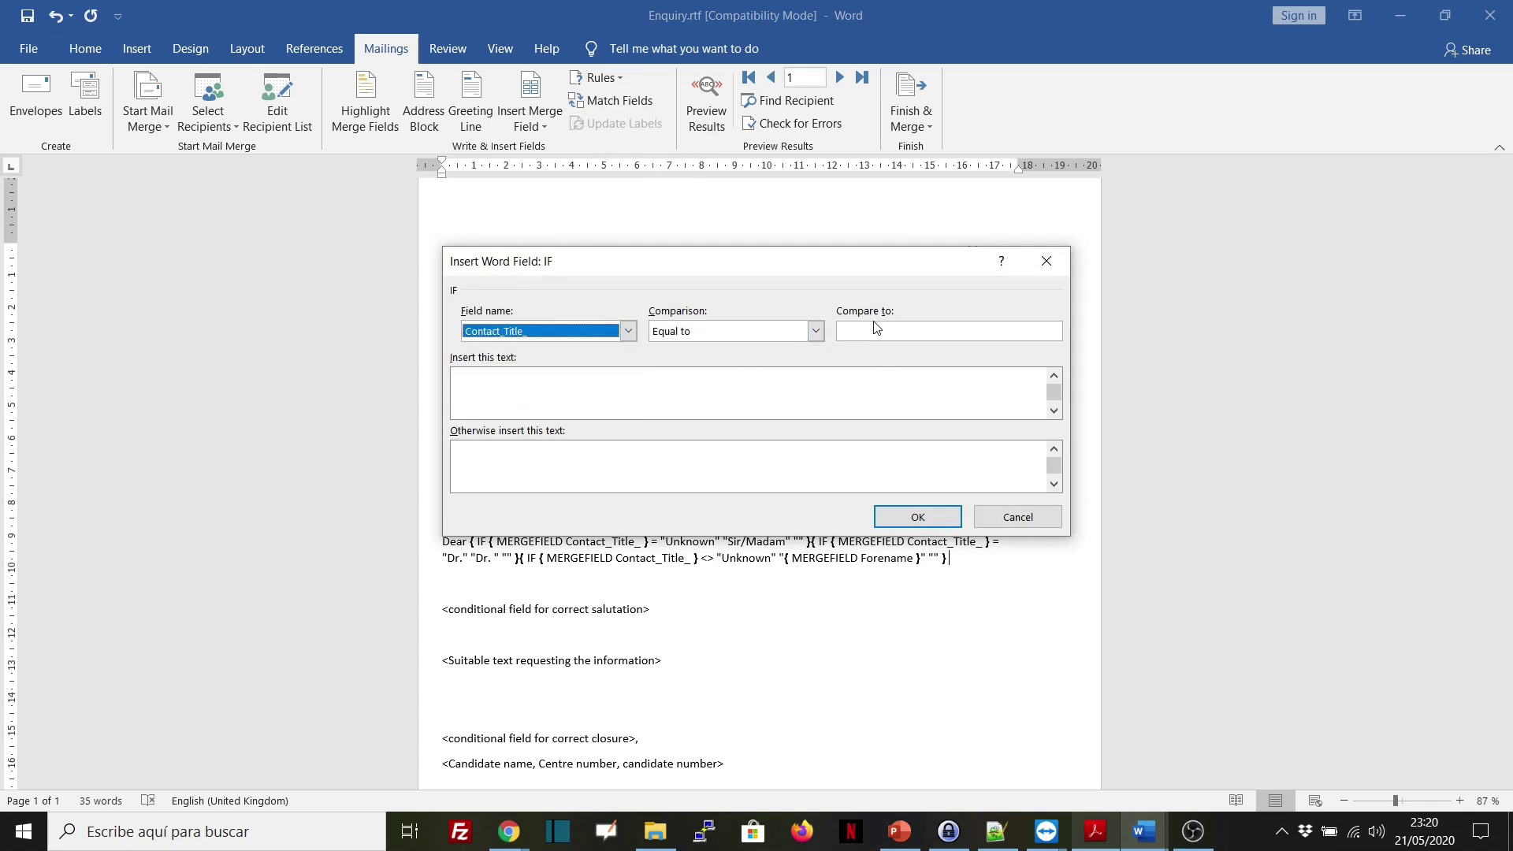
{"action": "left_click", "coordinate": [848, 331]}
{"action": "type", "text": "Dr."}
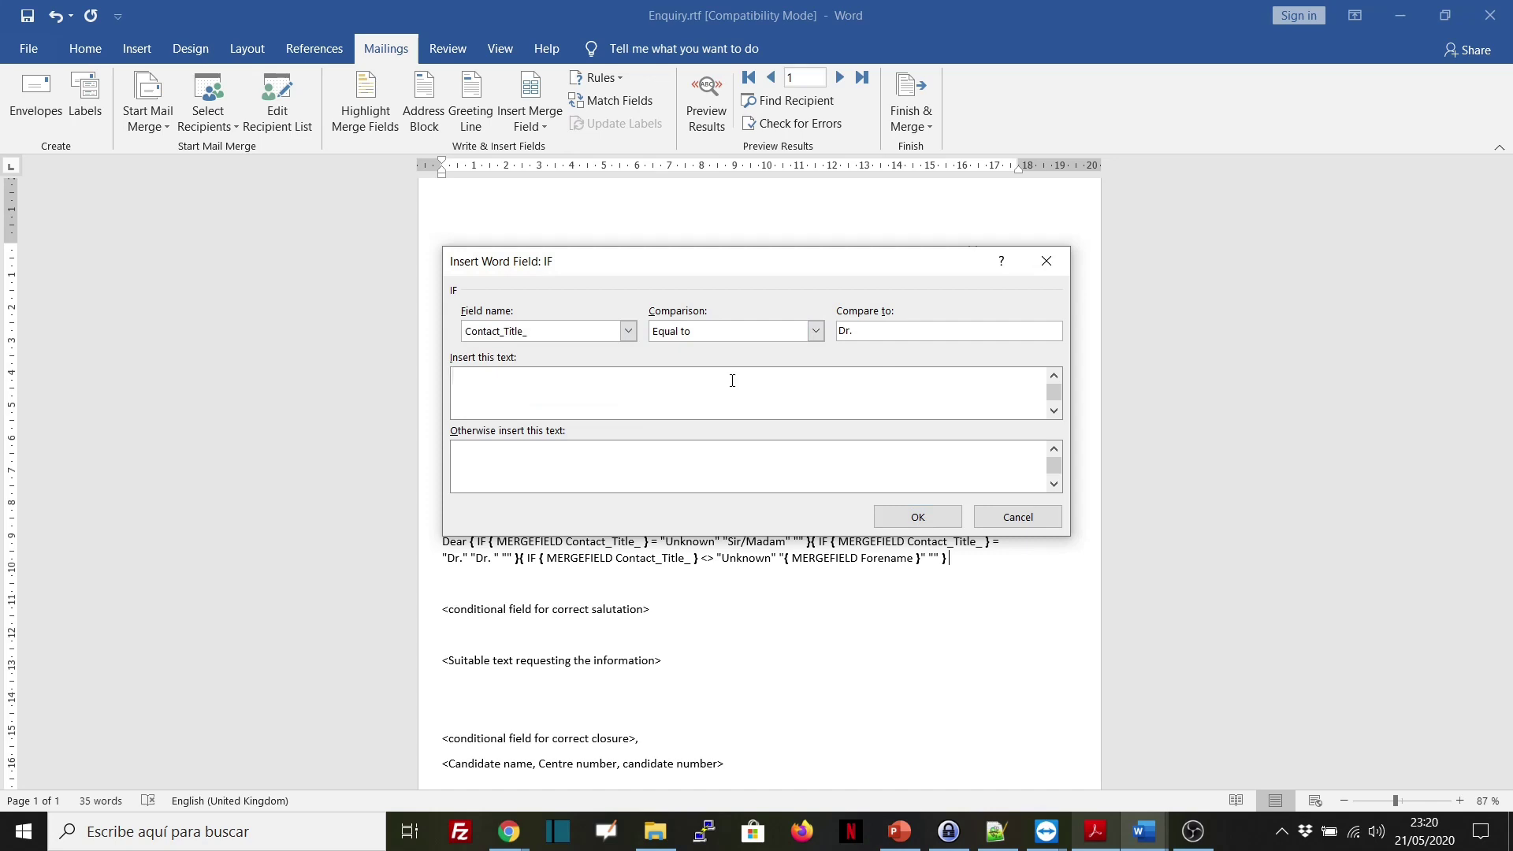
{"action": "left_click", "coordinate": [916, 516]}
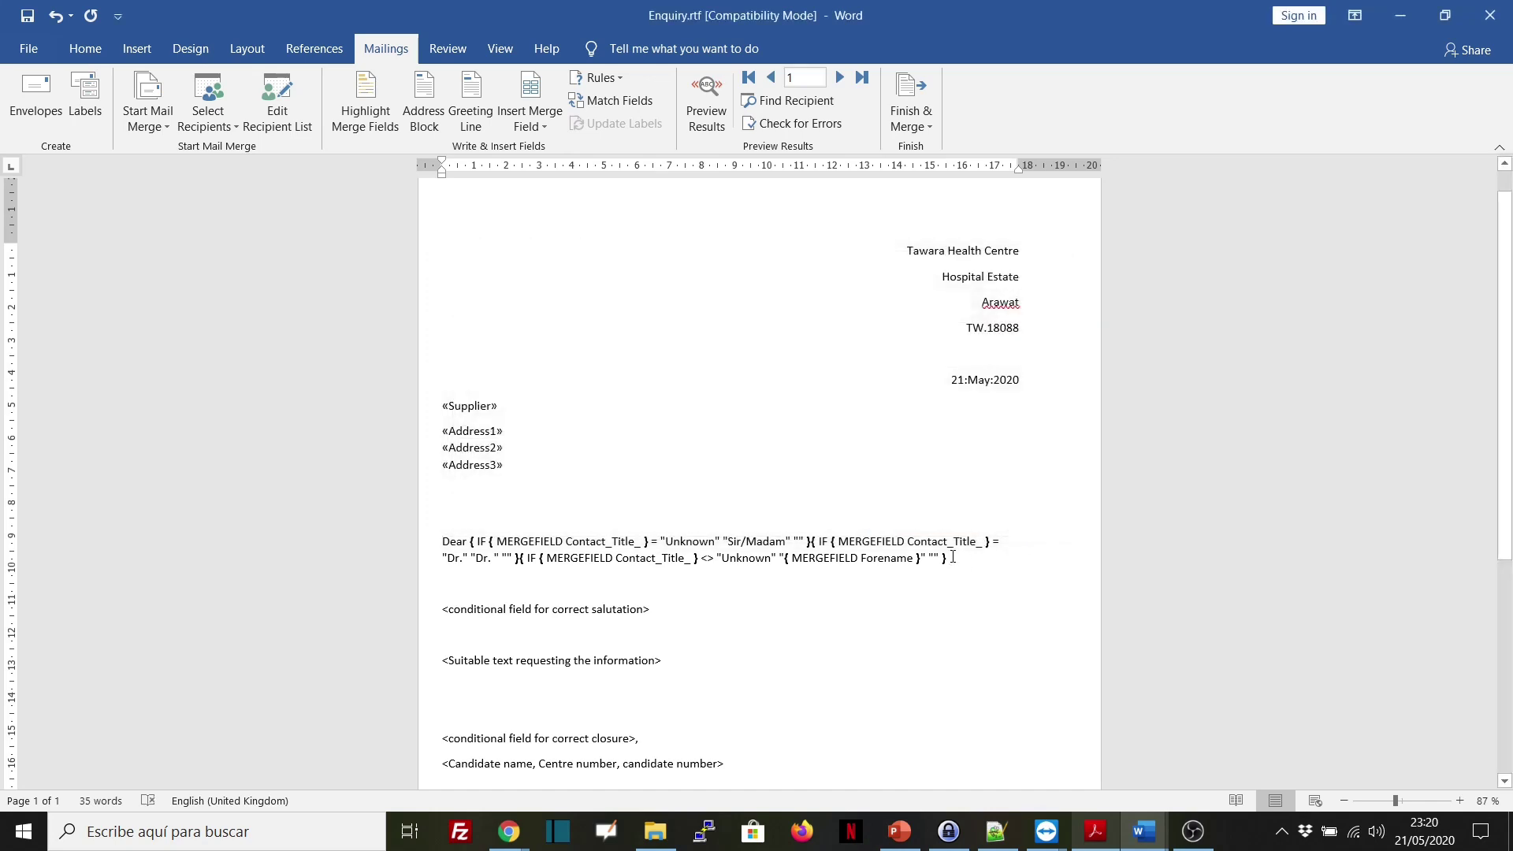
- Show the field code of the empty Dr. conditional field at the end of the salutation
{"action": "left_click_drag", "start_coordinate": [951, 558], "coordinate": [958, 573]}
{"action": "right_click", "coordinate": [955, 567]}
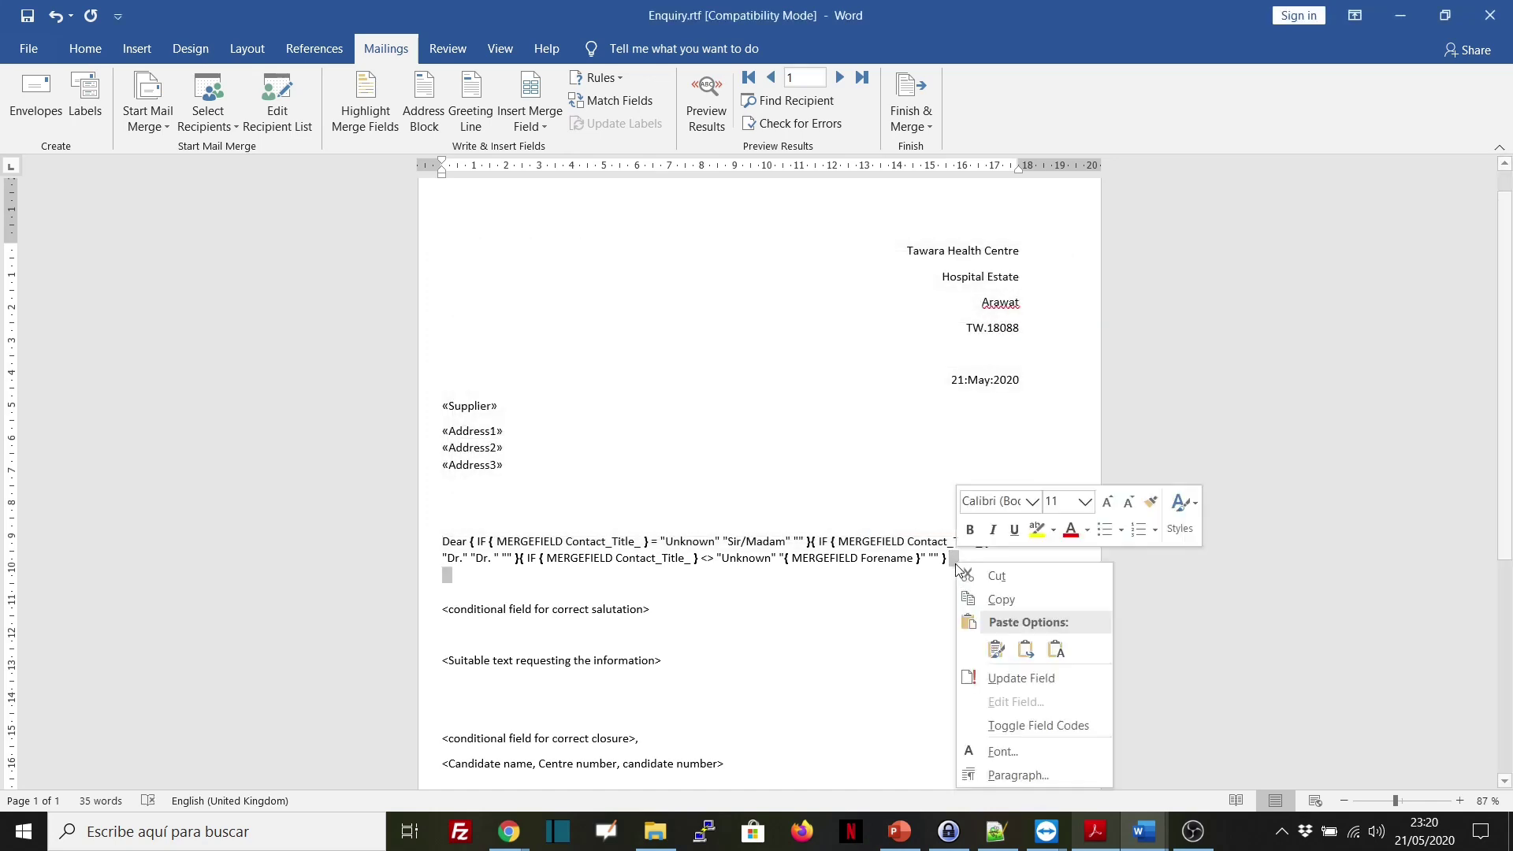
{"action": "left_click", "coordinate": [1002, 727]}
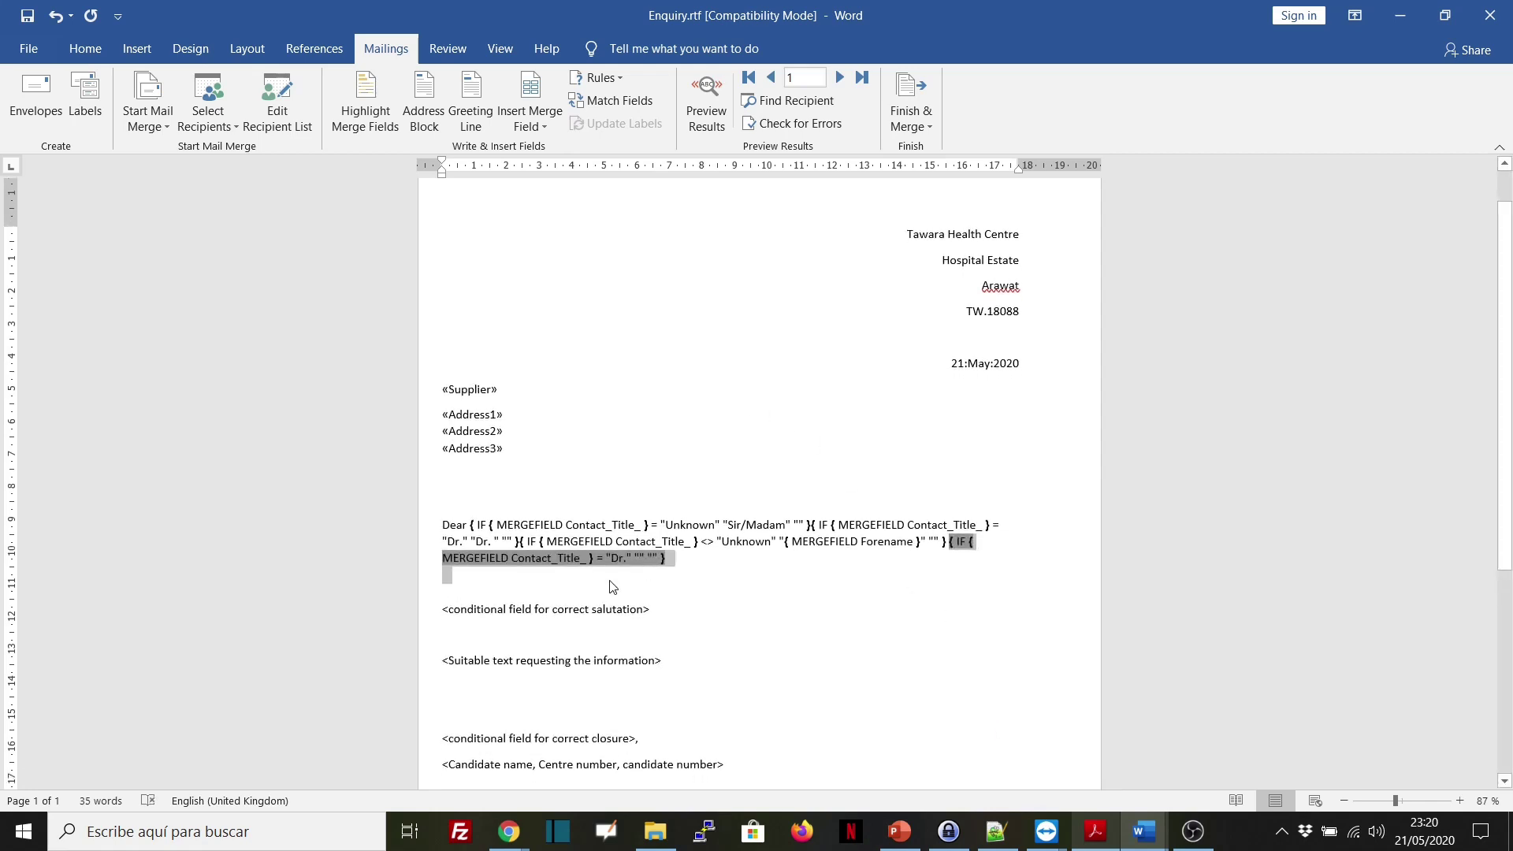
- Insert the Surname merge field inside the first empty quotes of the last Dr. field, then show the field codes of the whole salutation
{"action": "left_click", "coordinate": [642, 558]}
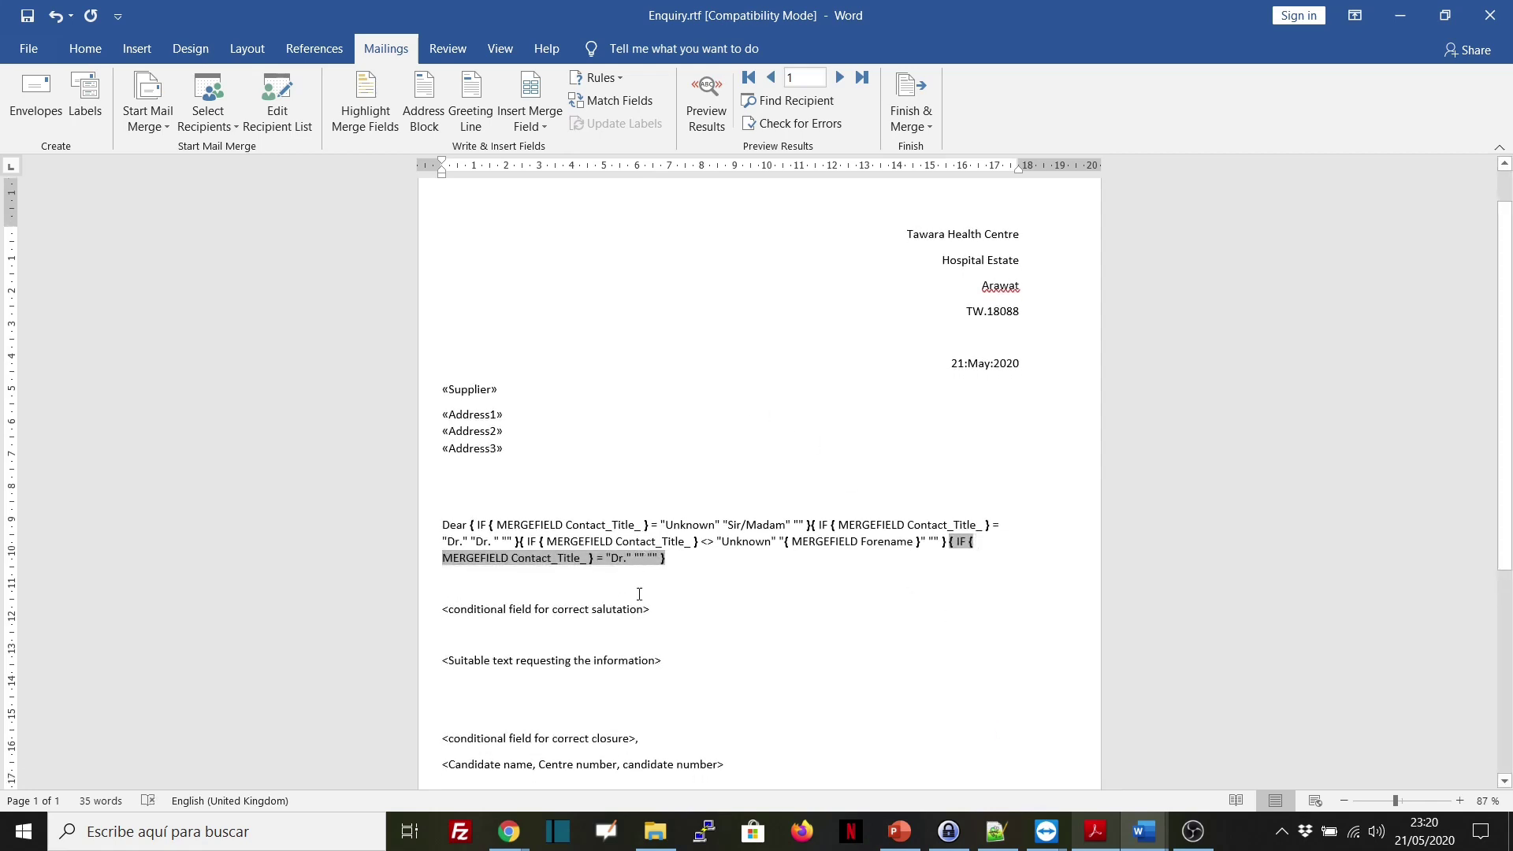
{"action": "left_click", "coordinate": [530, 125]}
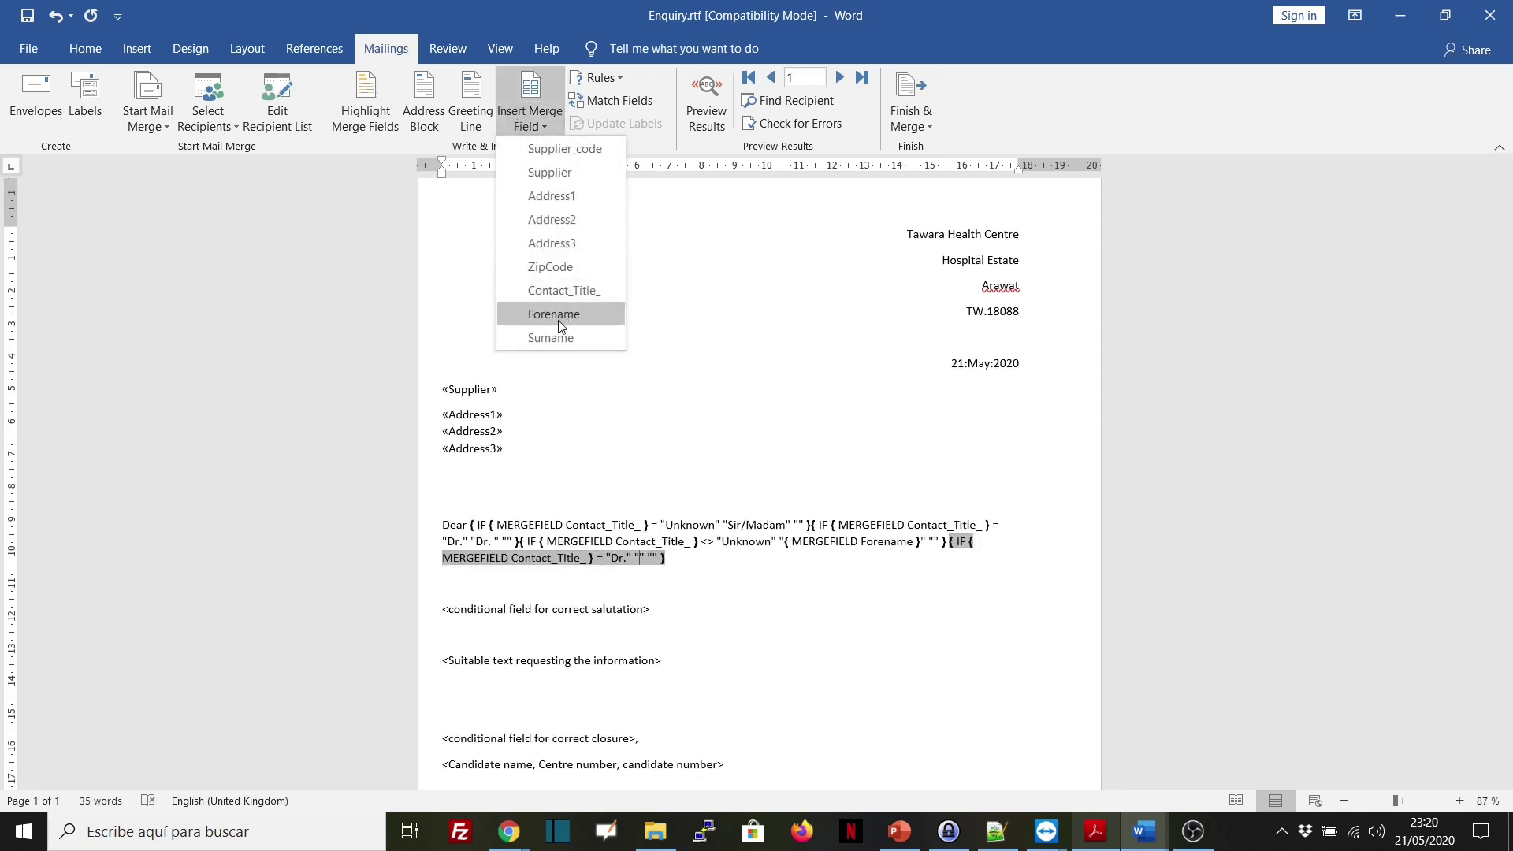
{"action": "left_click", "coordinate": [584, 343]}
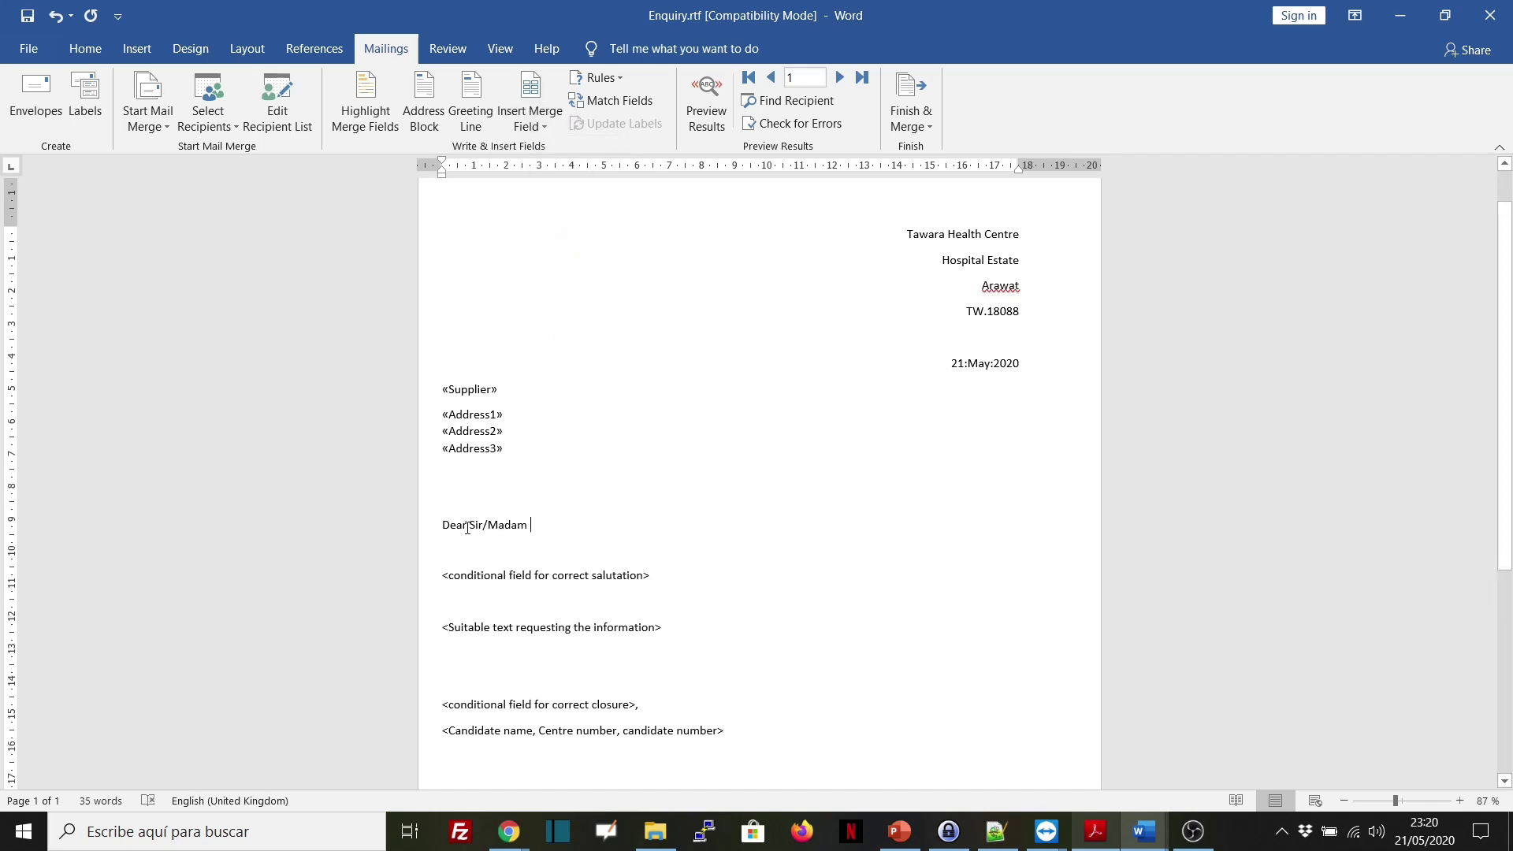
{"action": "left_click_drag", "start_coordinate": [468, 528], "coordinate": [550, 544]}
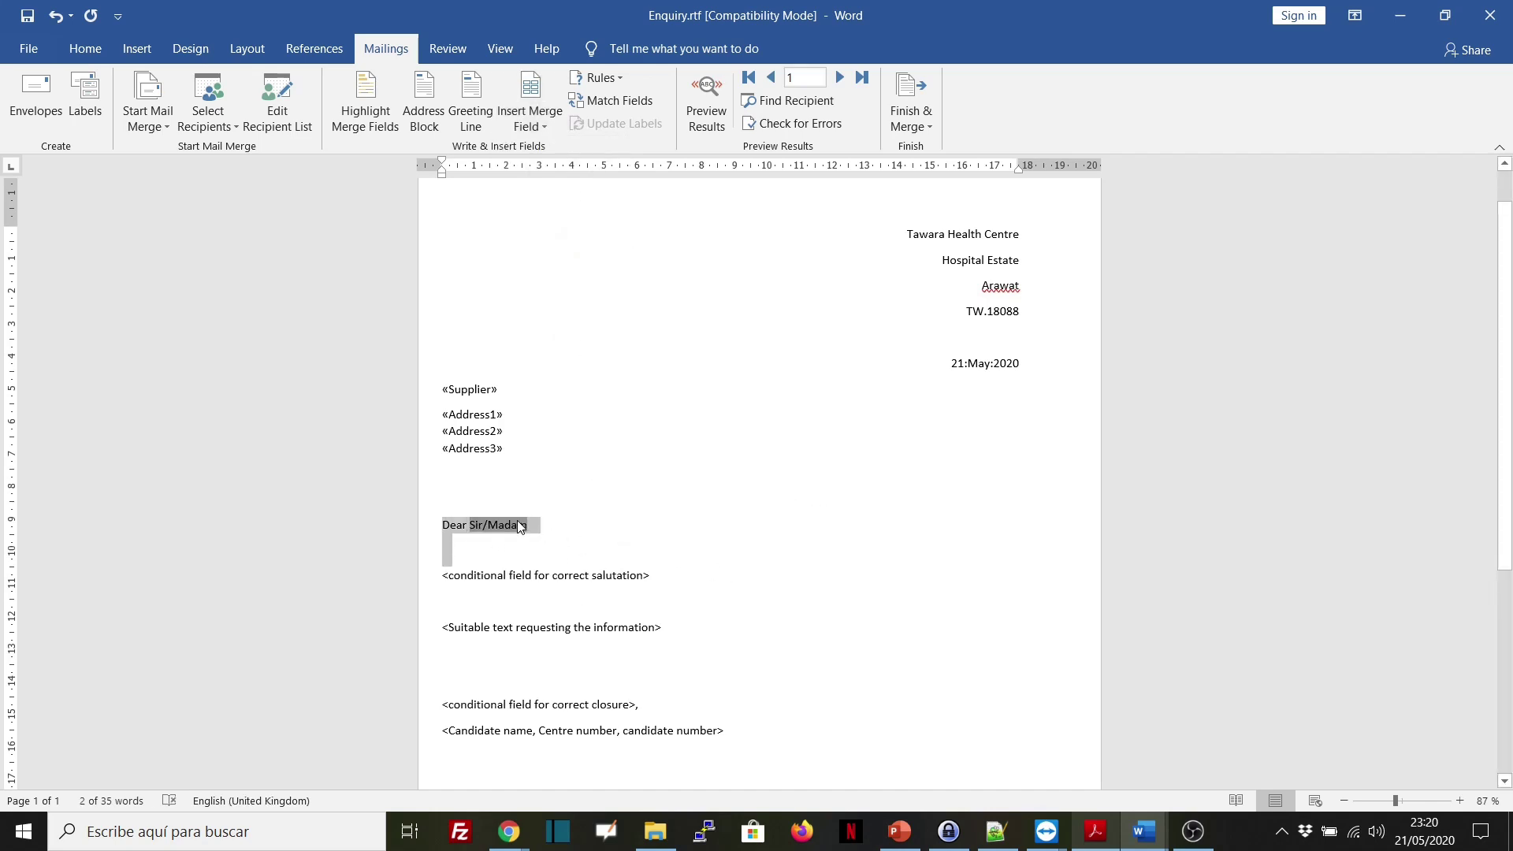
{"action": "right_click", "coordinate": [521, 527]}
{"action": "left_click", "coordinate": [585, 686]}
{"action": "left_click", "coordinate": [681, 535]}
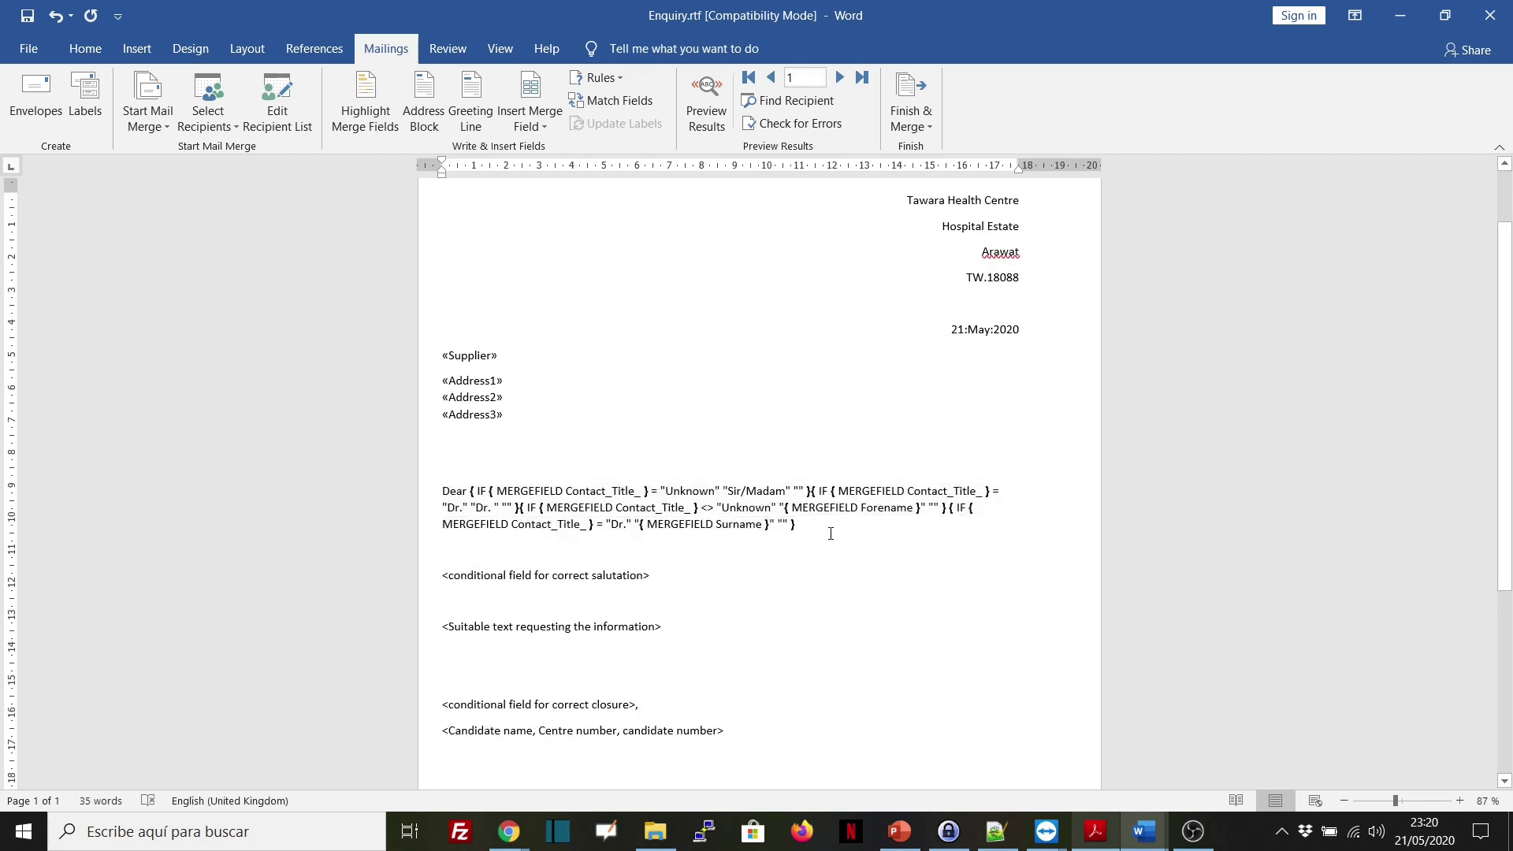
- Preview the merged letters from record 1 through record 10 to check the salutations, then turn the preview off
{"action": "left_click", "coordinate": [705, 99]}
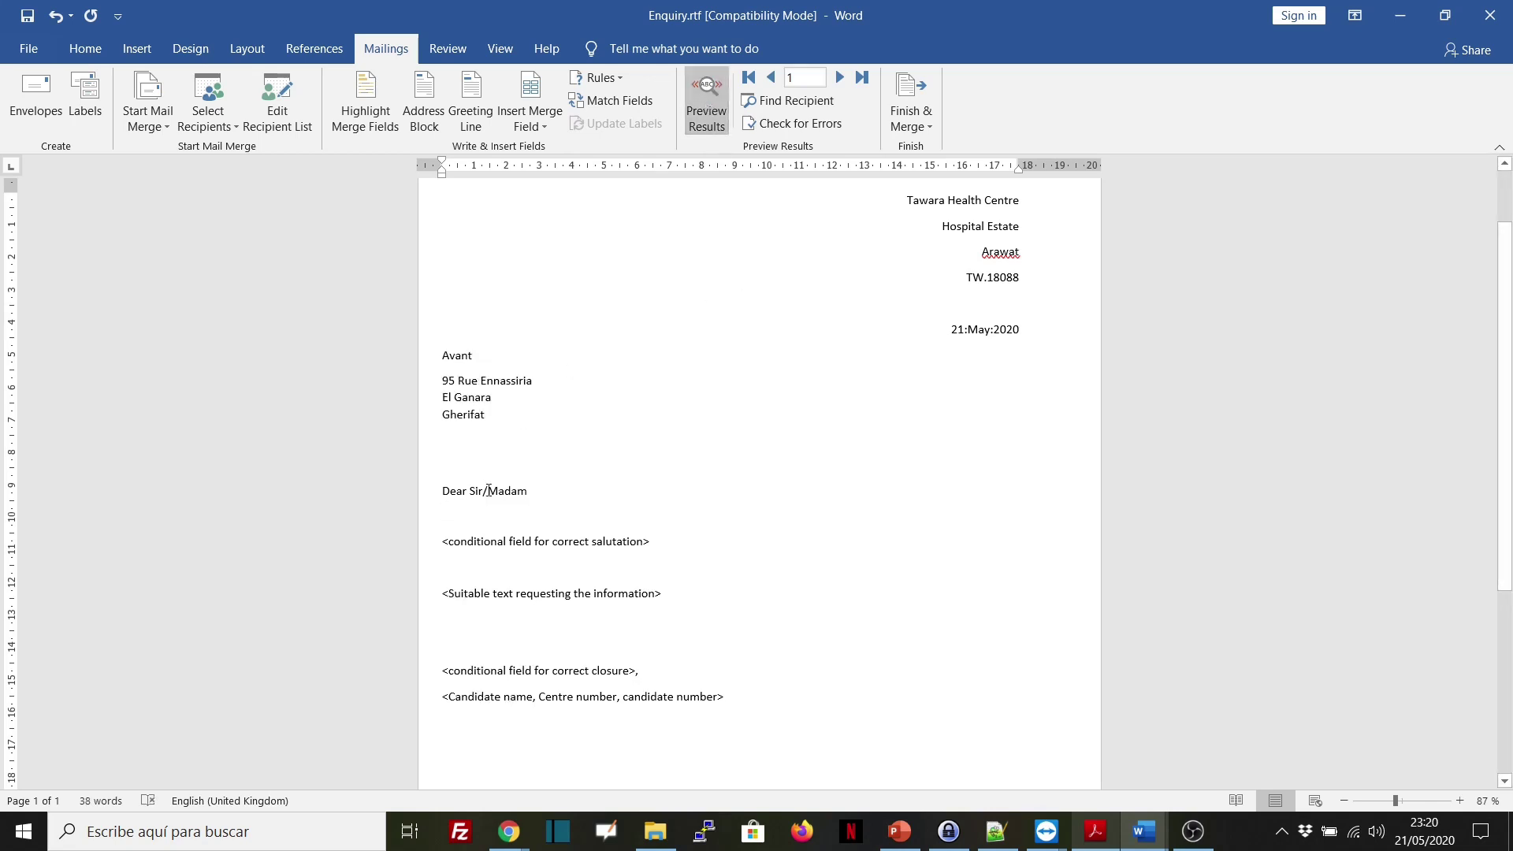
{"action": "left_click", "coordinate": [845, 73]}
{"action": "left_click", "coordinate": [845, 73]}
{"action": "left_click", "coordinate": [845, 73]}
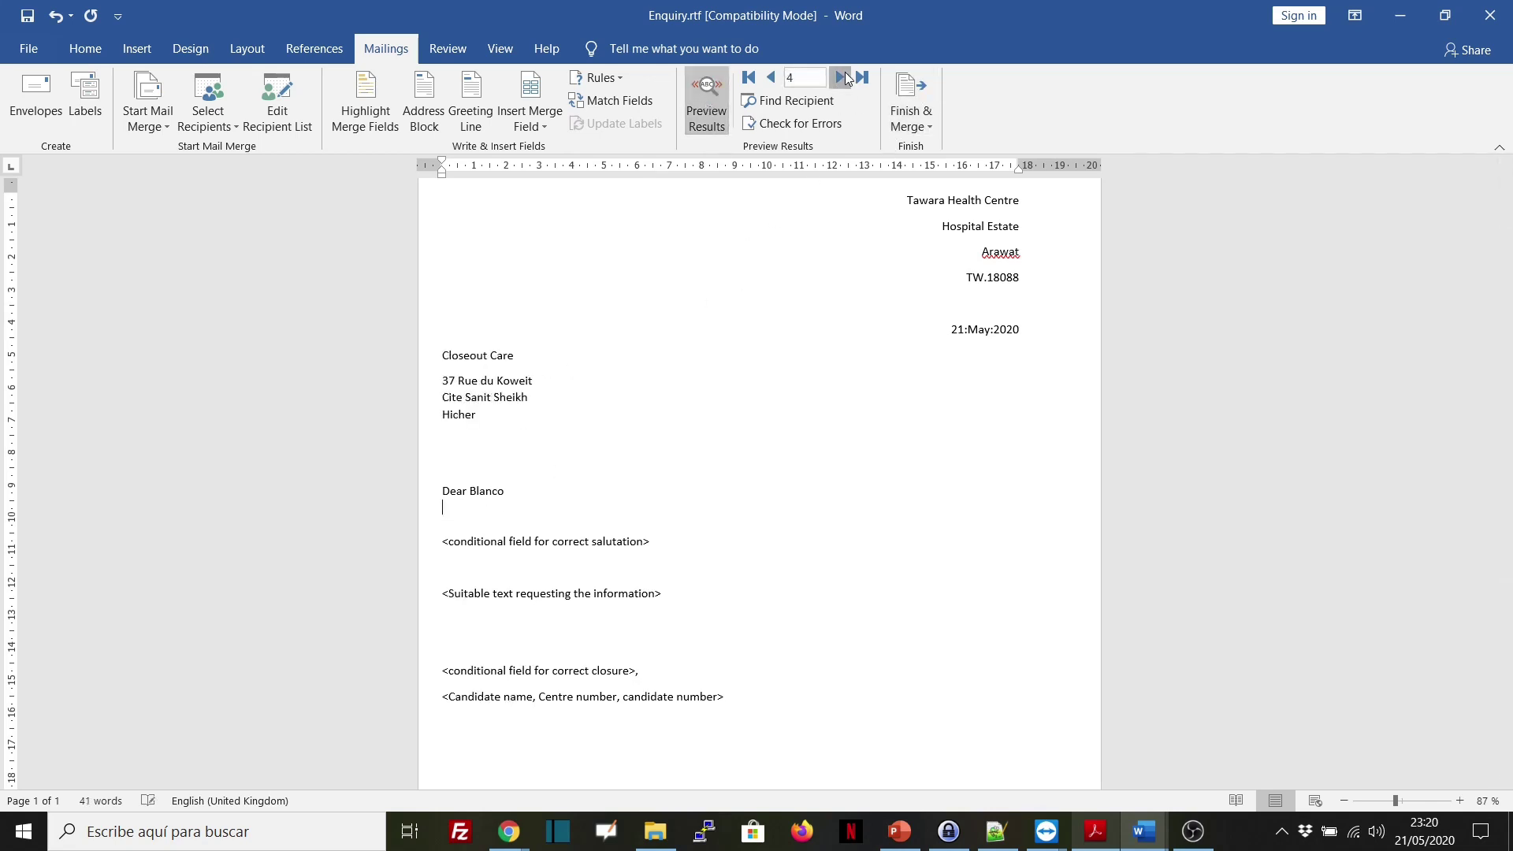
{"action": "left_click", "coordinate": [845, 73]}
{"action": "left_click", "coordinate": [845, 73]}
{"action": "left_click", "coordinate": [845, 73]}
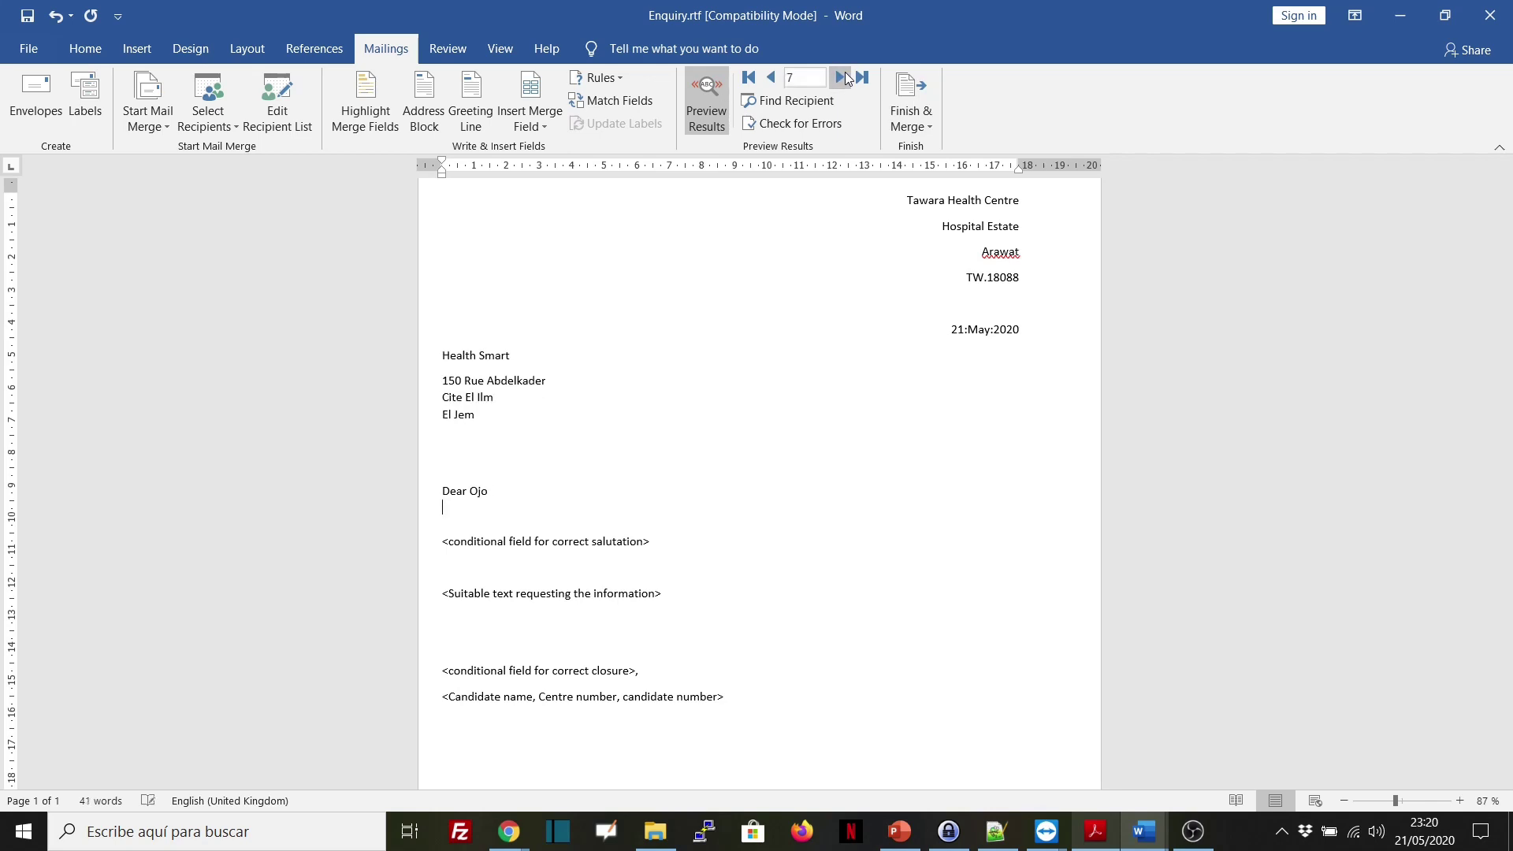
{"action": "left_click", "coordinate": [845, 73]}
{"action": "left_click", "coordinate": [845, 73]}
{"action": "left_click", "coordinate": [844, 74]}
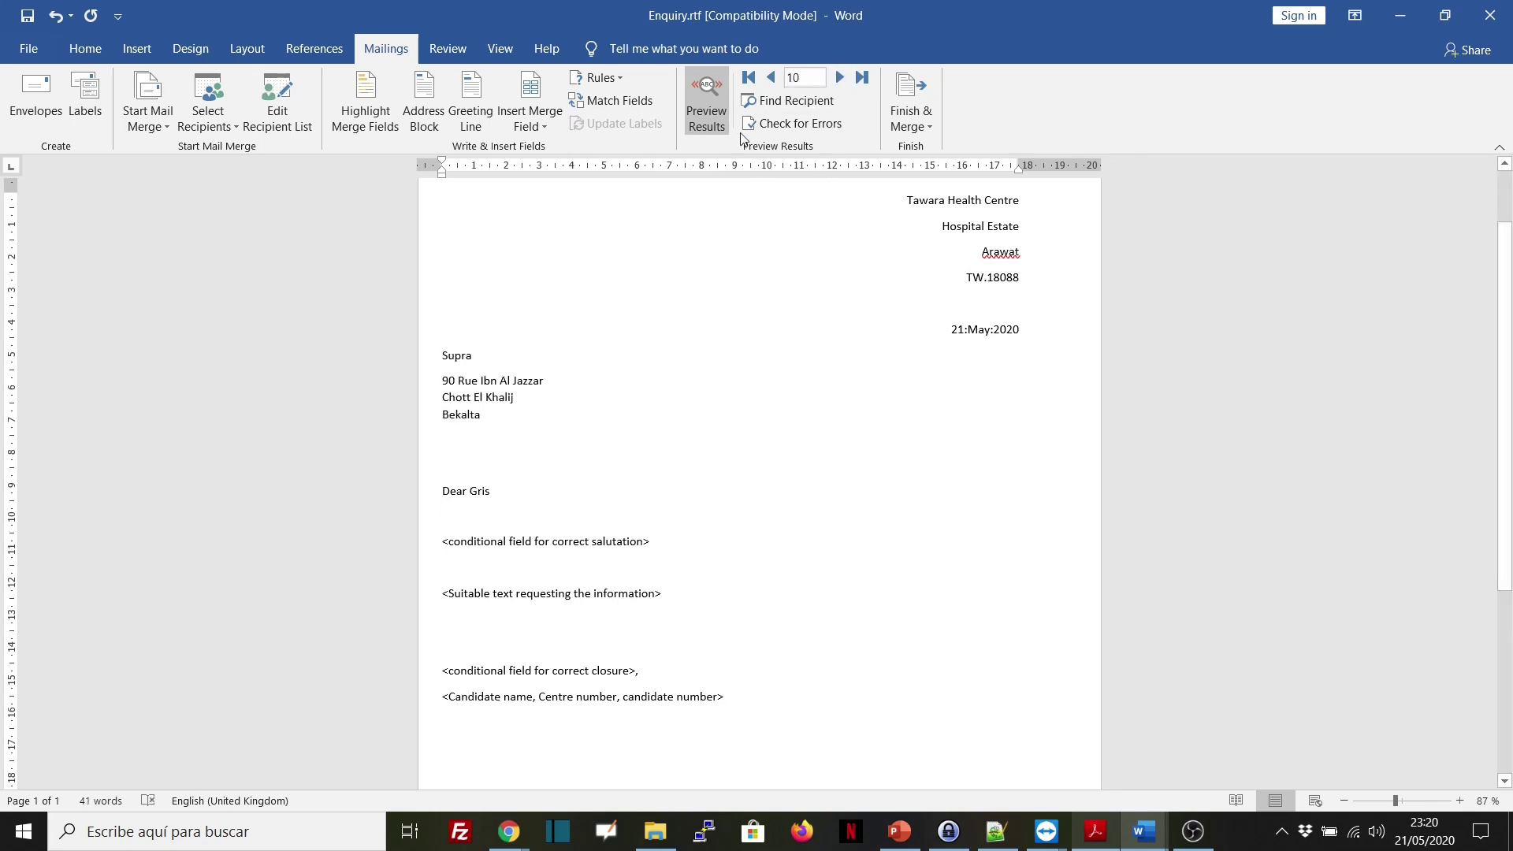
{"action": "left_click", "coordinate": [706, 102]}
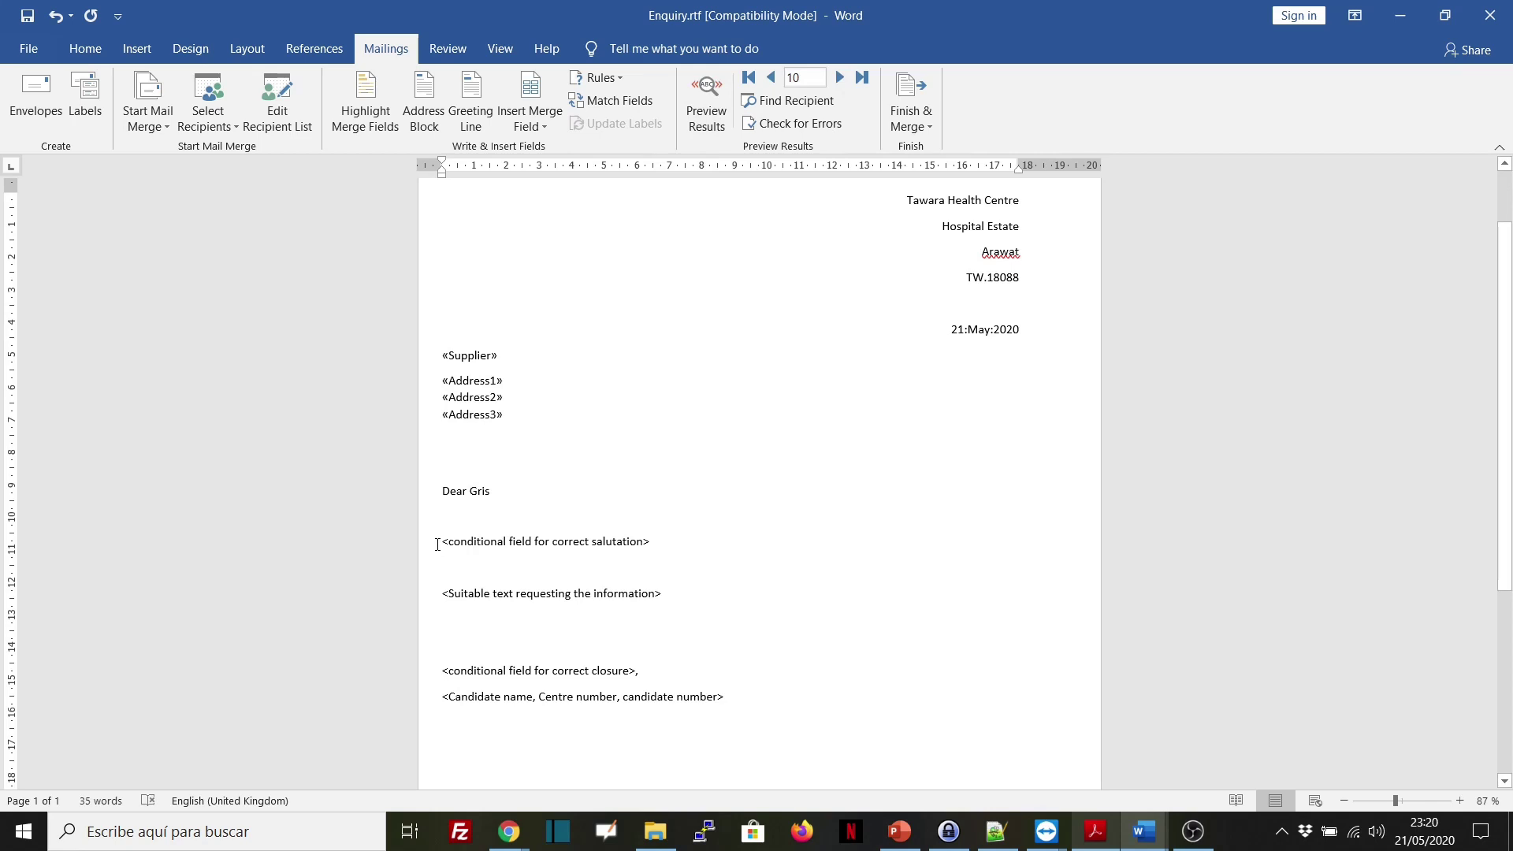
- Delete the salutation prompt and, after checking the task PDF, replace the suitable-text prompt with "Please send us the details of your current stock list."
{"action": "left_click_drag", "start_coordinate": [439, 541], "coordinate": [655, 540]}
{"action": "key", "text": "Delete"}
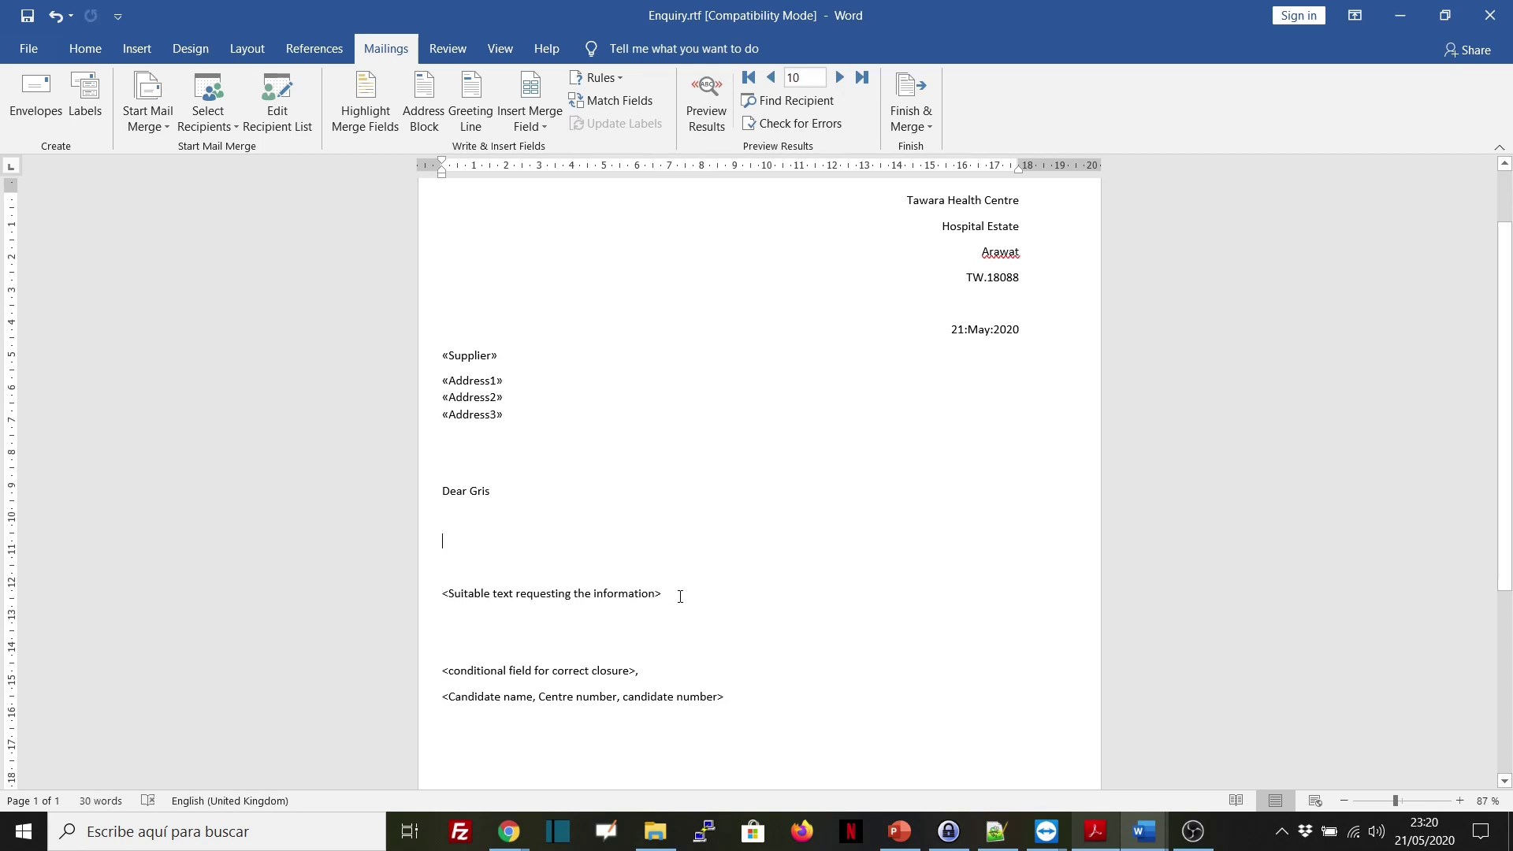
{"action": "left_click_drag", "start_coordinate": [673, 595], "coordinate": [436, 592]}
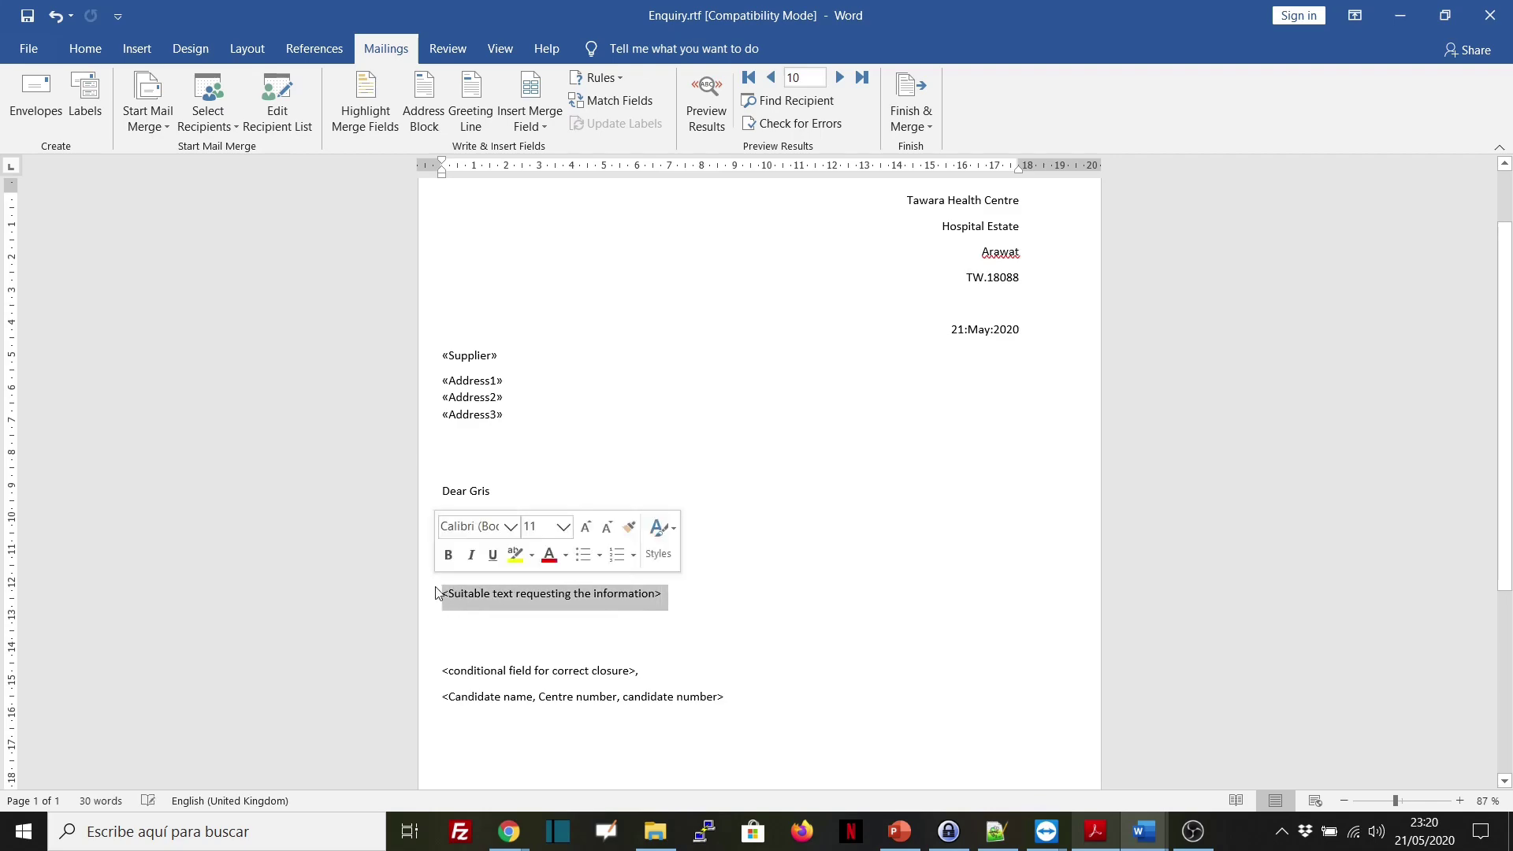
{"action": "left_click", "coordinate": [1096, 831]}
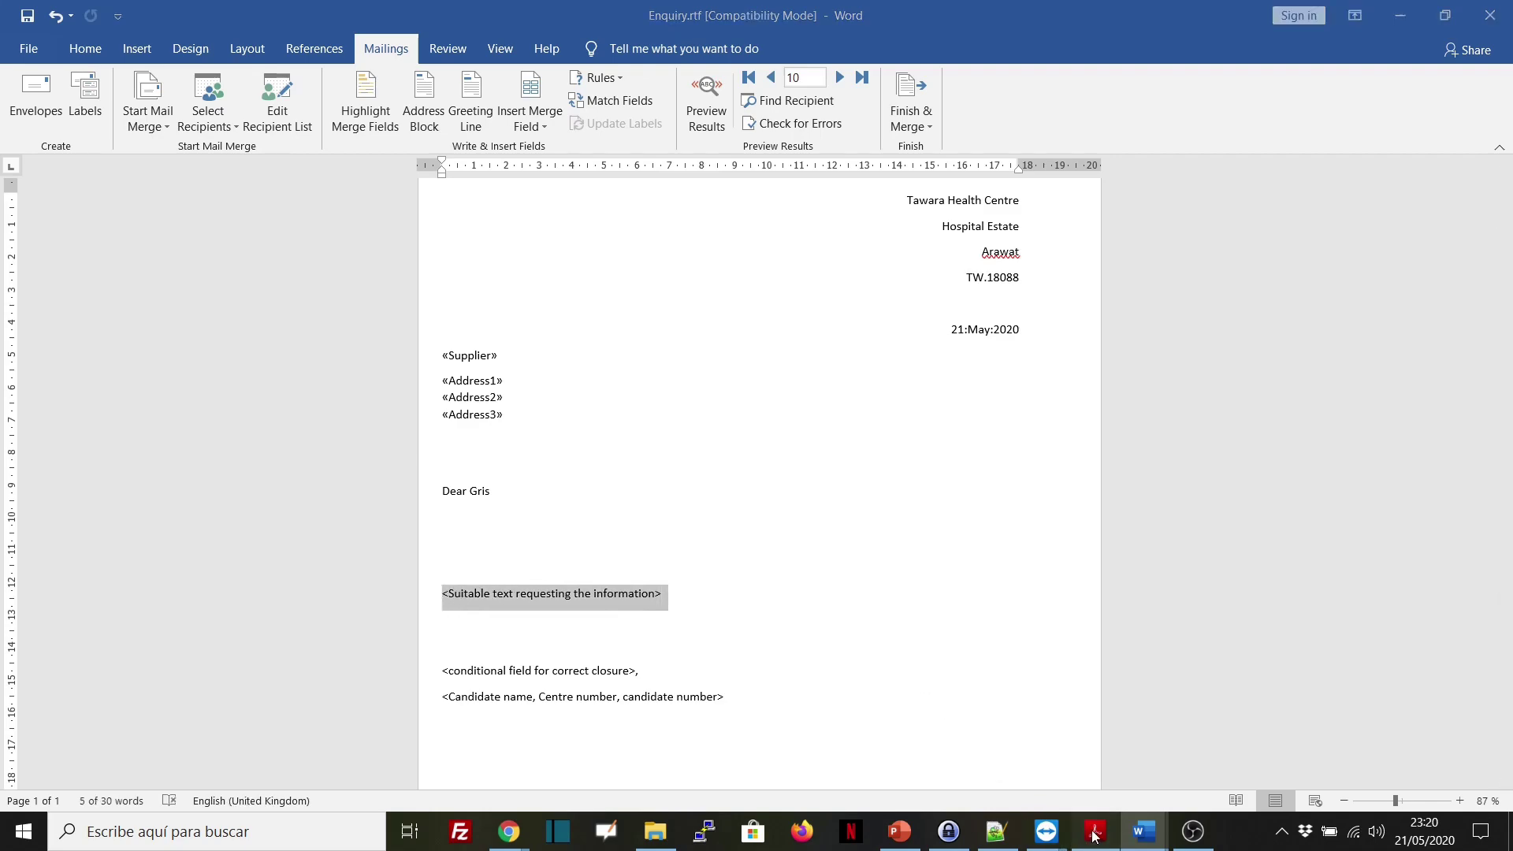
{"action": "left_click_drag", "start_coordinate": [429, 213], "coordinate": [980, 221]}
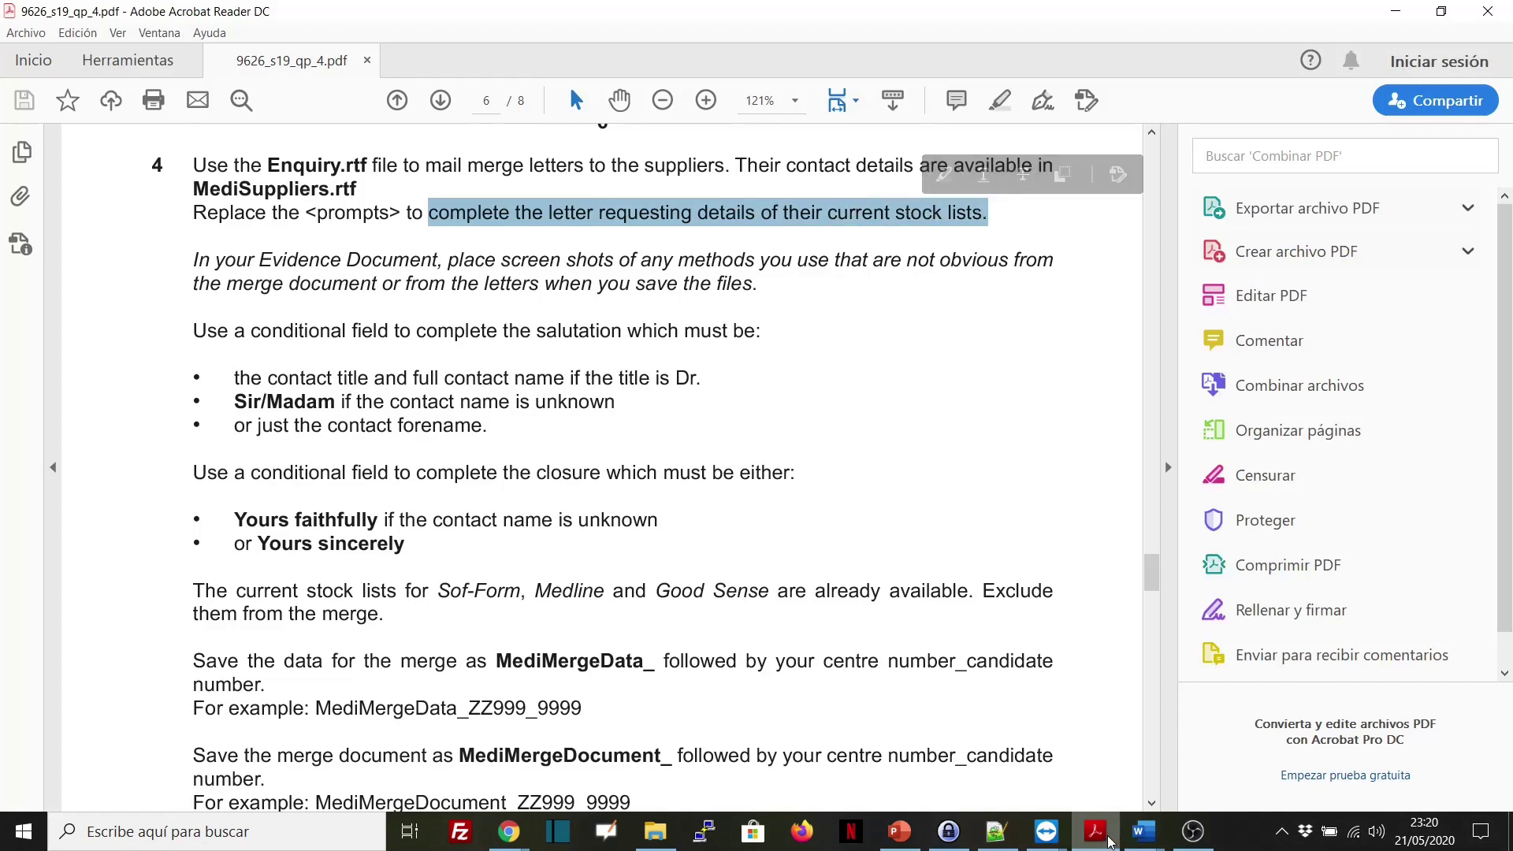
{"action": "left_click", "coordinate": [1144, 832]}
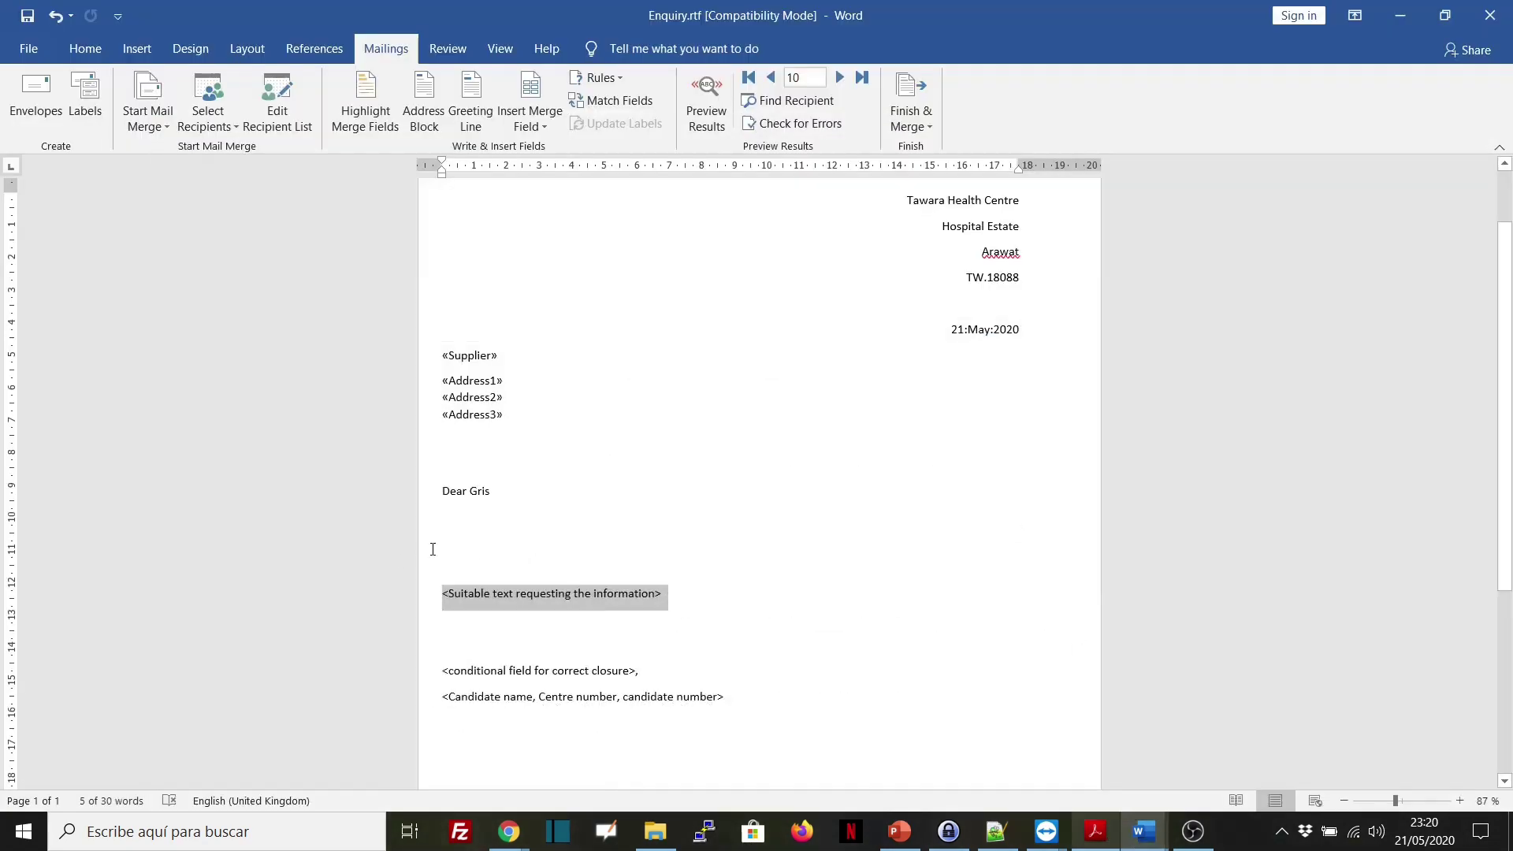
{"action": "type", "text": "Please"}
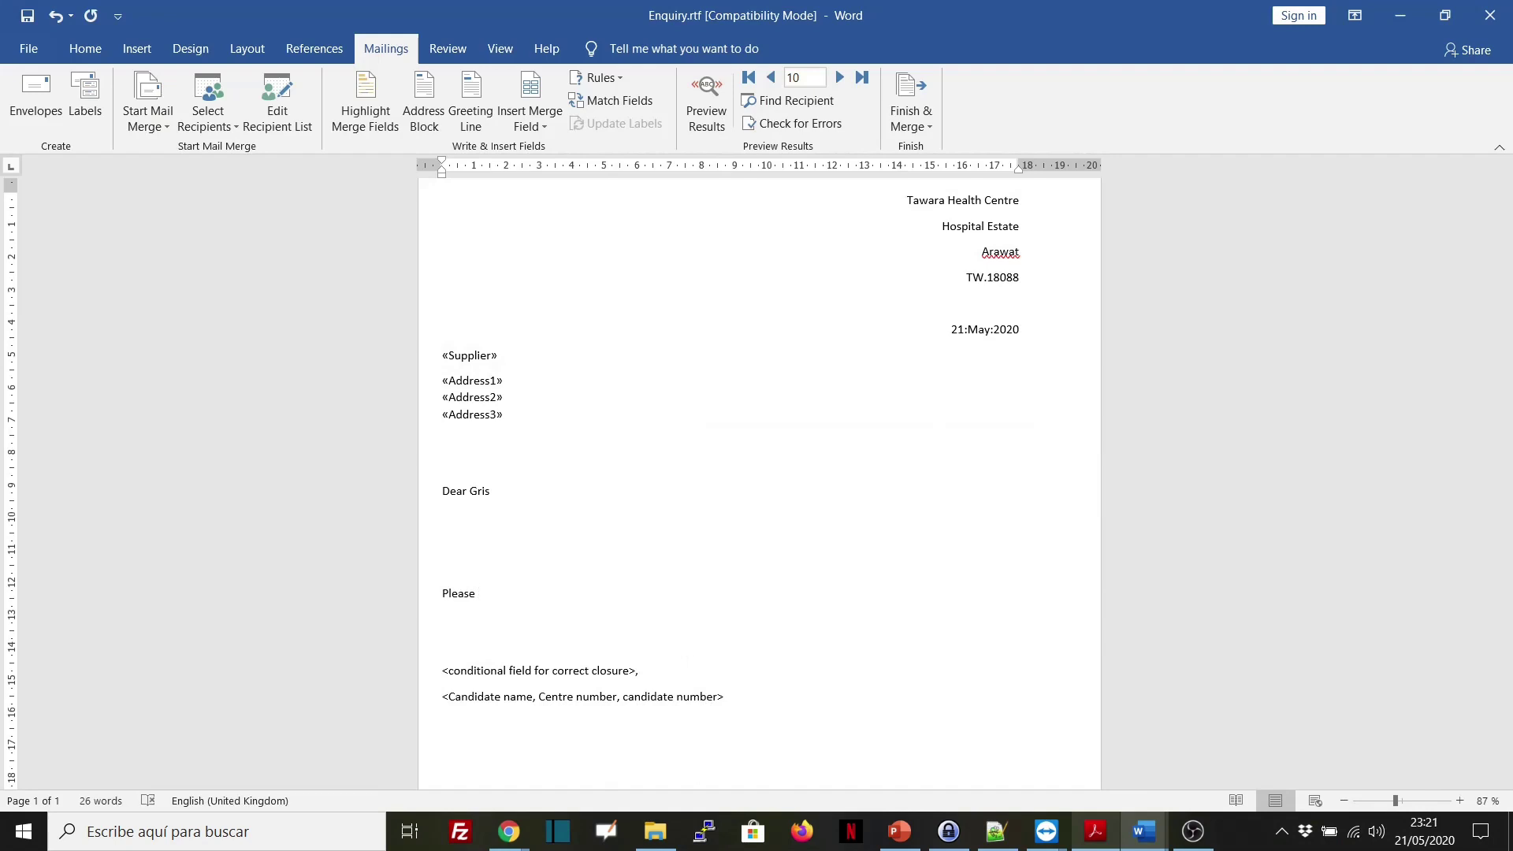
{"action": "type", "text": " send us the details of your current"}
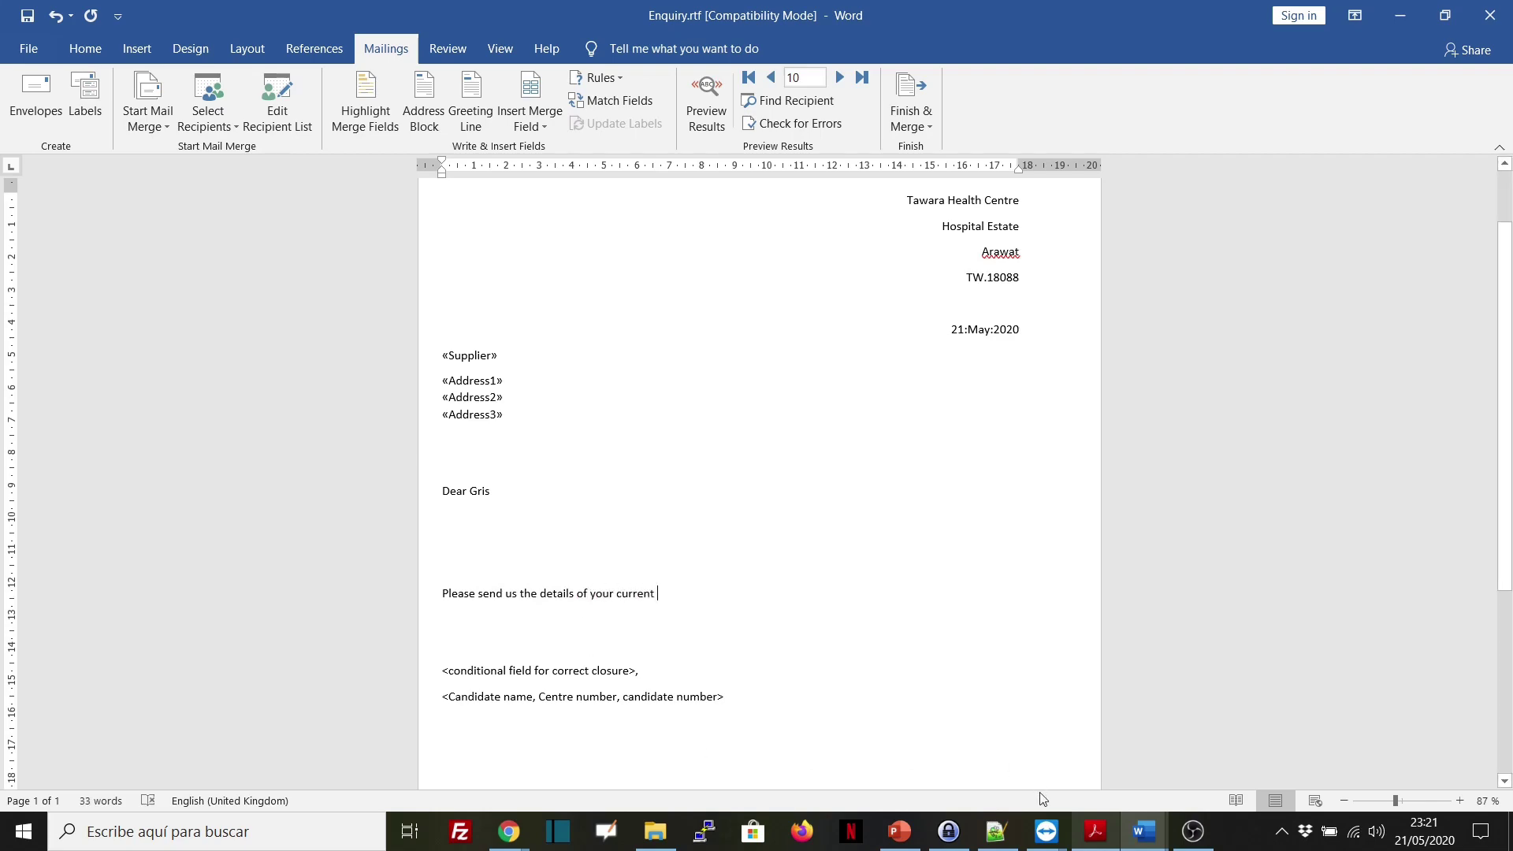
{"action": "left_click", "coordinate": [1083, 828]}
{"action": "left_click", "coordinate": [1083, 827]}
{"action": "type", "text": "tock list."}
- Copy "Yours faithfully" from the closure instructions in the task PDF in Acrobat Reader and return to the letter in Word
{"action": "left_click_drag", "start_coordinate": [444, 669], "coordinate": [635, 670]}
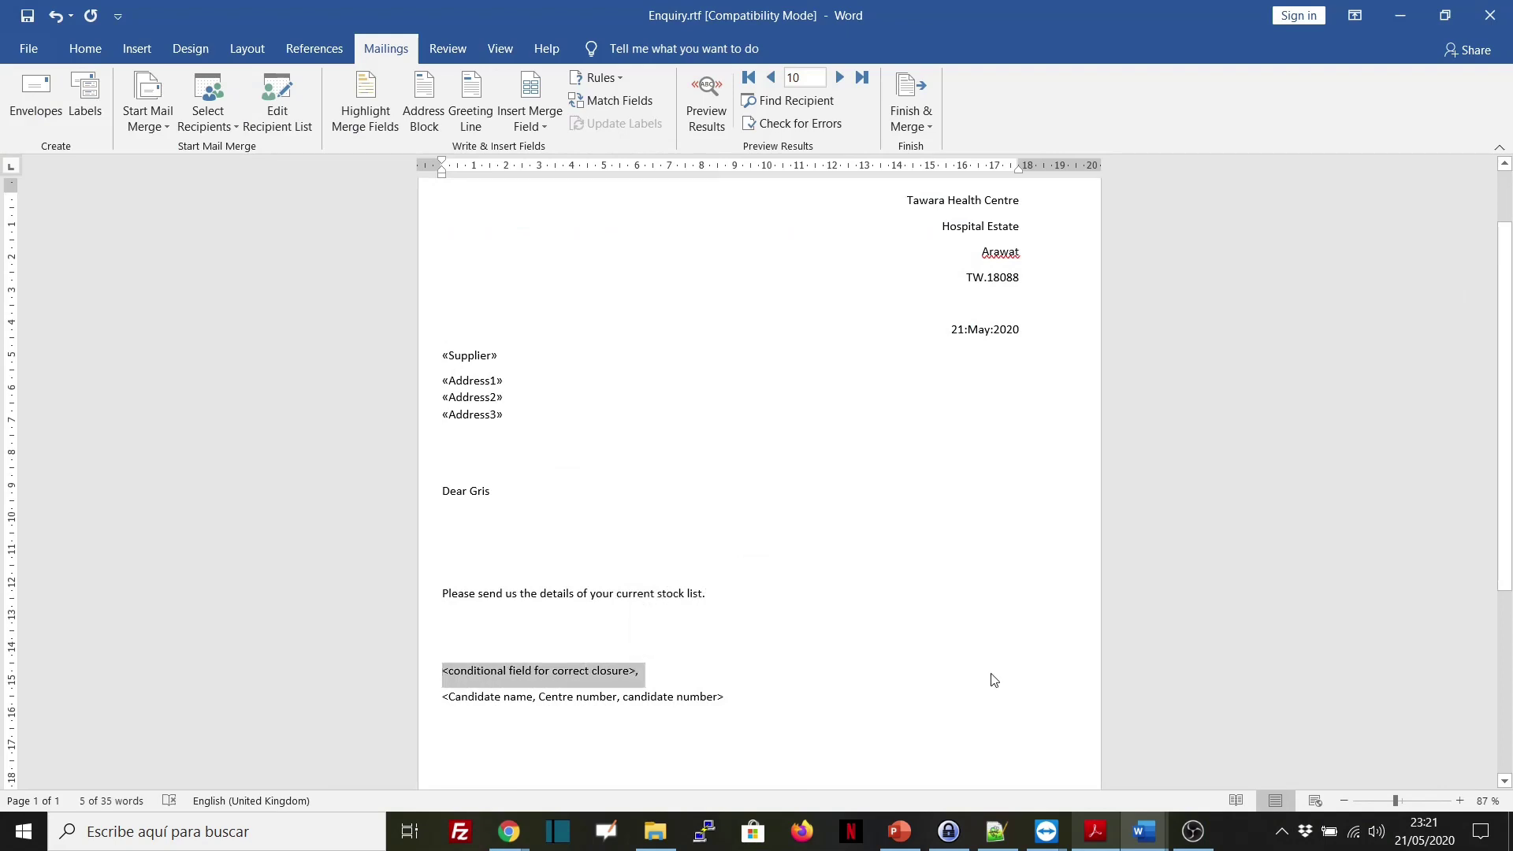
{"action": "left_click", "coordinate": [1094, 834]}
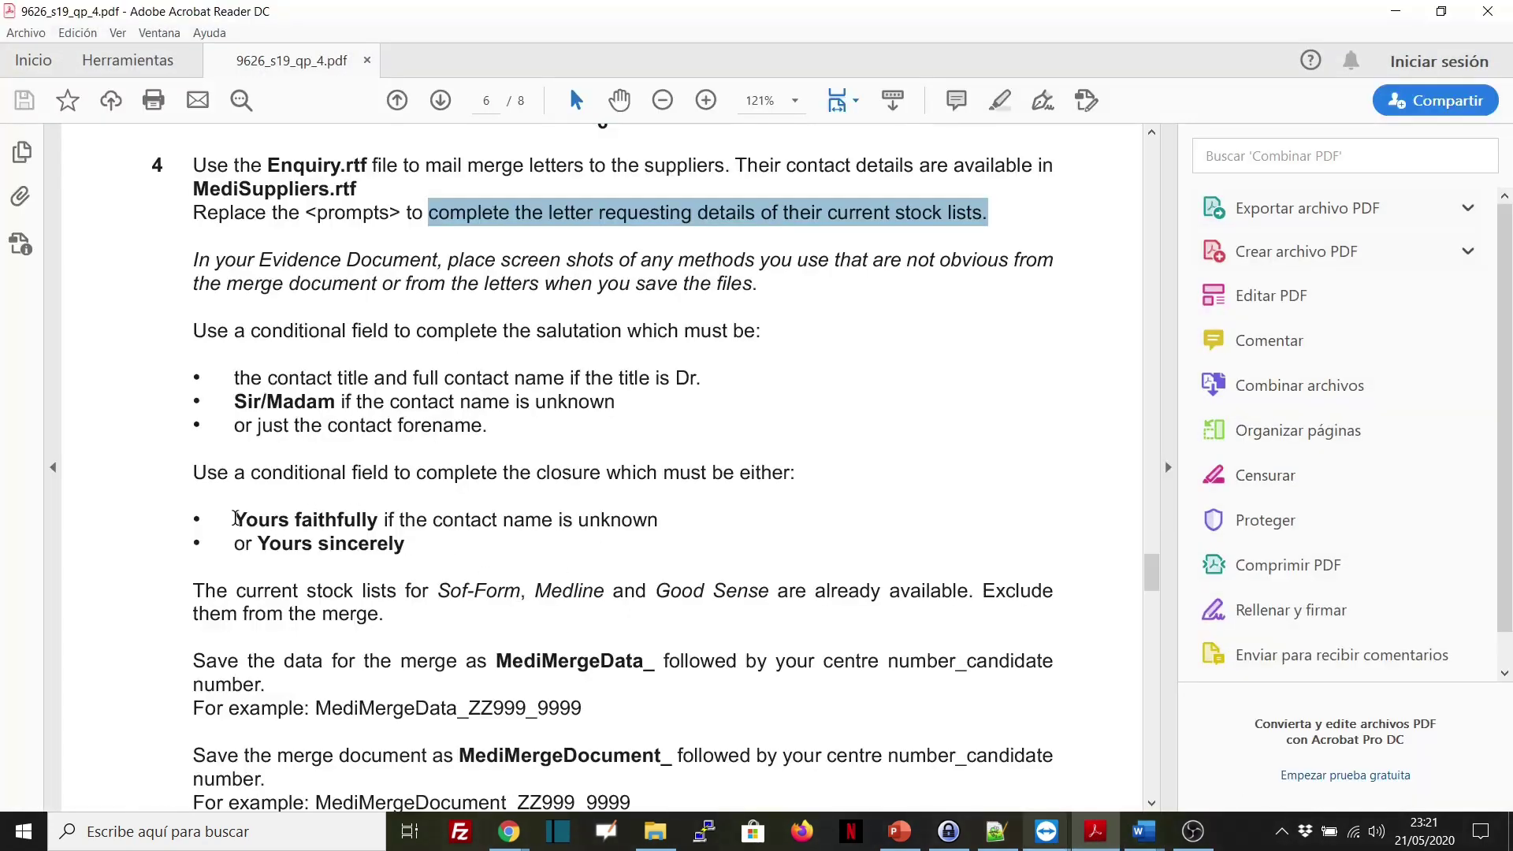
{"action": "left_click_drag", "start_coordinate": [236, 519], "coordinate": [377, 521]}
{"action": "key", "text": "ctrl+c"}
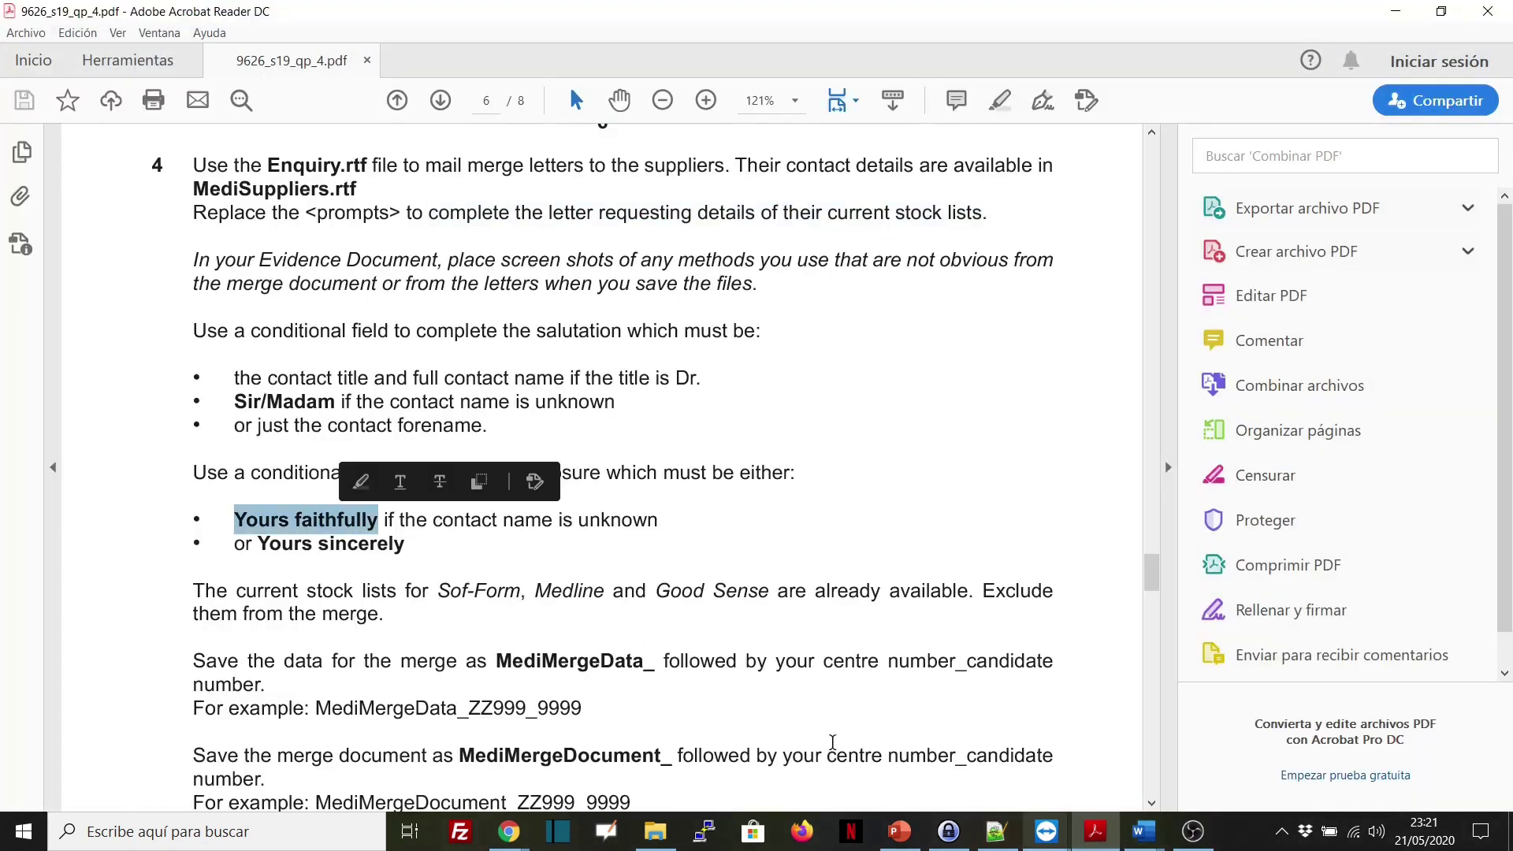
{"action": "left_click", "coordinate": [1106, 835]}
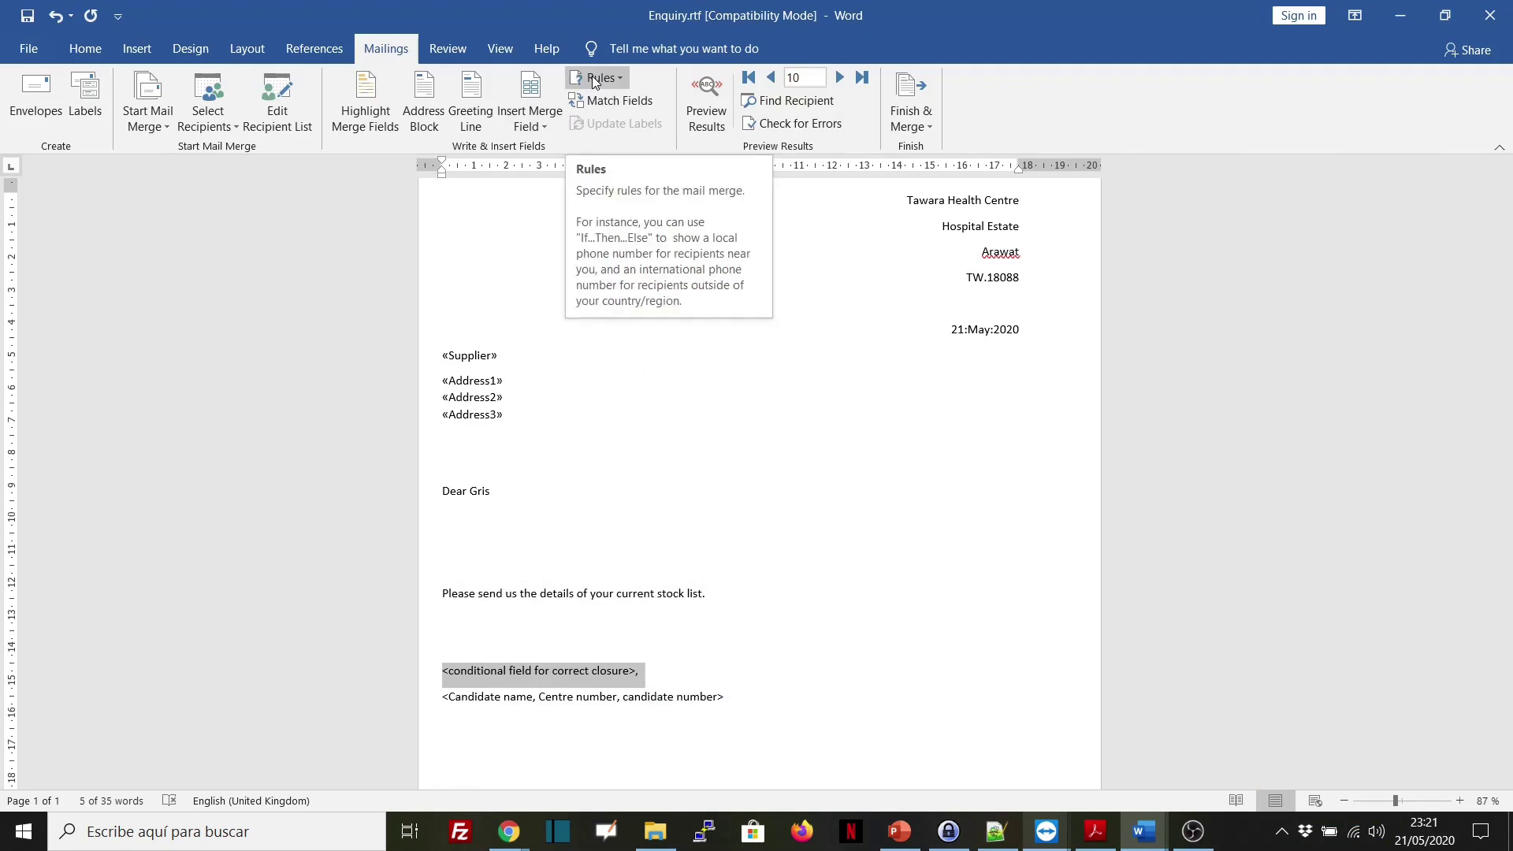
- Set up an If...Then...Else rule over the closure prompt, excluding its comma, for Contact_Title_ equal to Unknown, inserting the copied "Yours faithfully"
{"action": "left_click", "coordinate": [638, 670]}
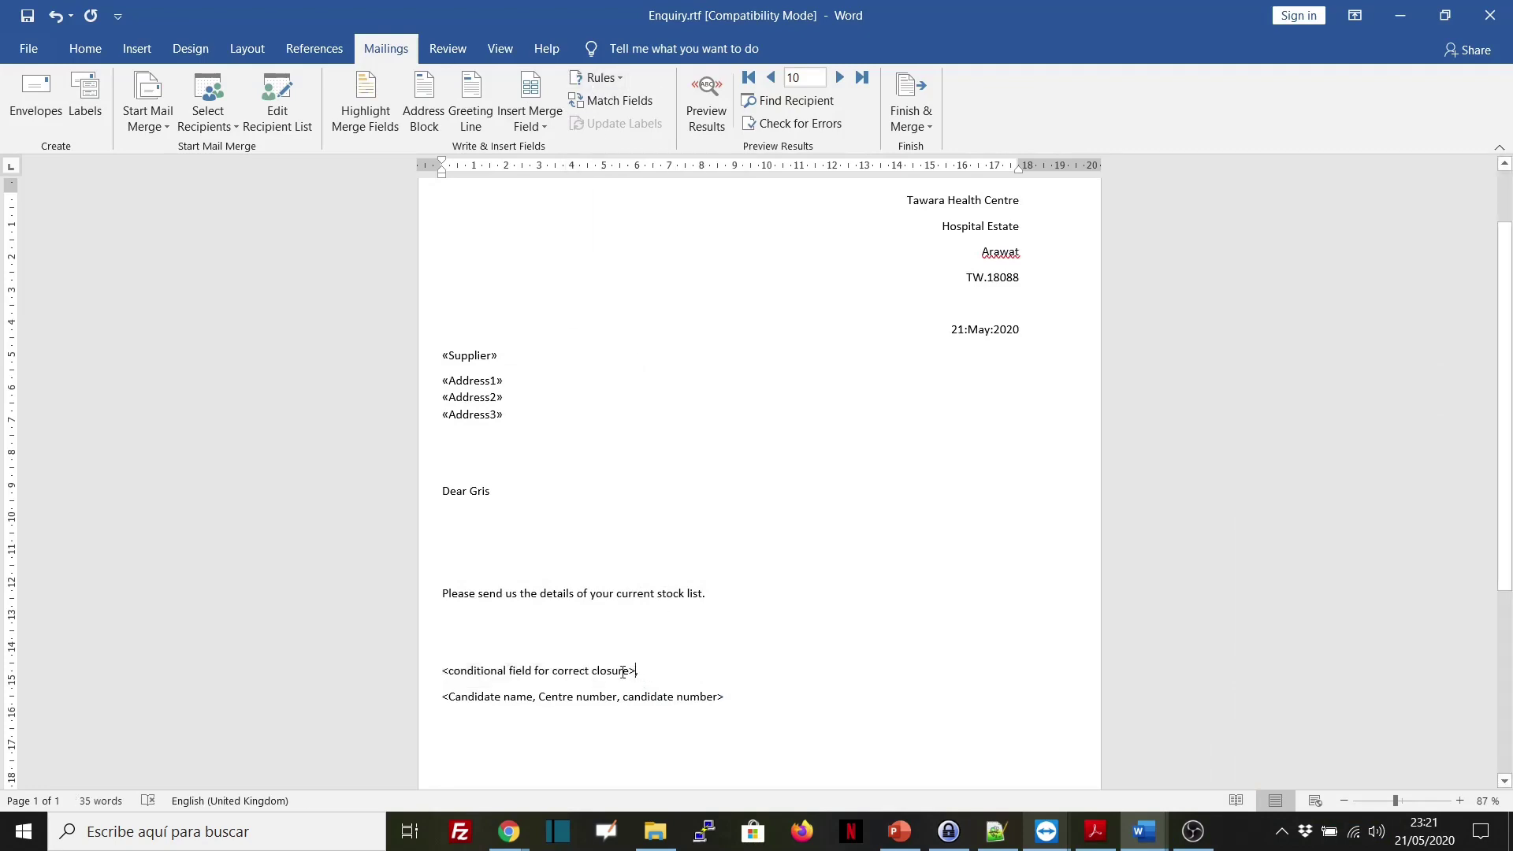
{"action": "left_click_drag", "start_coordinate": [622, 671], "coordinate": [443, 671]}
{"action": "left_click", "coordinate": [443, 672]}
{"action": "key", "text": "shift+Right"}
{"action": "key", "text": "shift+Right"}
{"action": "key", "text": "shift+Right"}
{"action": "key", "text": "shift+Right"}
{"action": "key", "text": "shift+Right"}
{"action": "key", "text": "shift+Right"}
{"action": "key", "text": "shift+Right"}
{"action": "key", "text": "shift+Right"}
{"action": "key", "text": "shift+Right"}
{"action": "key", "text": "shift+Right"}
{"action": "key", "text": "shift+Right"}
{"action": "key", "text": "shift+Right"}
{"action": "key", "text": "shift+Right"}
{"action": "key", "text": "shift+Right"}
{"action": "key", "text": "shift+Right"}
{"action": "key", "text": "shift+Right"}
{"action": "key", "text": "shift+Right"}
{"action": "key", "text": "shift+Right"}
{"action": "key", "text": "shift+Right"}
{"action": "key", "text": "shift+Right"}
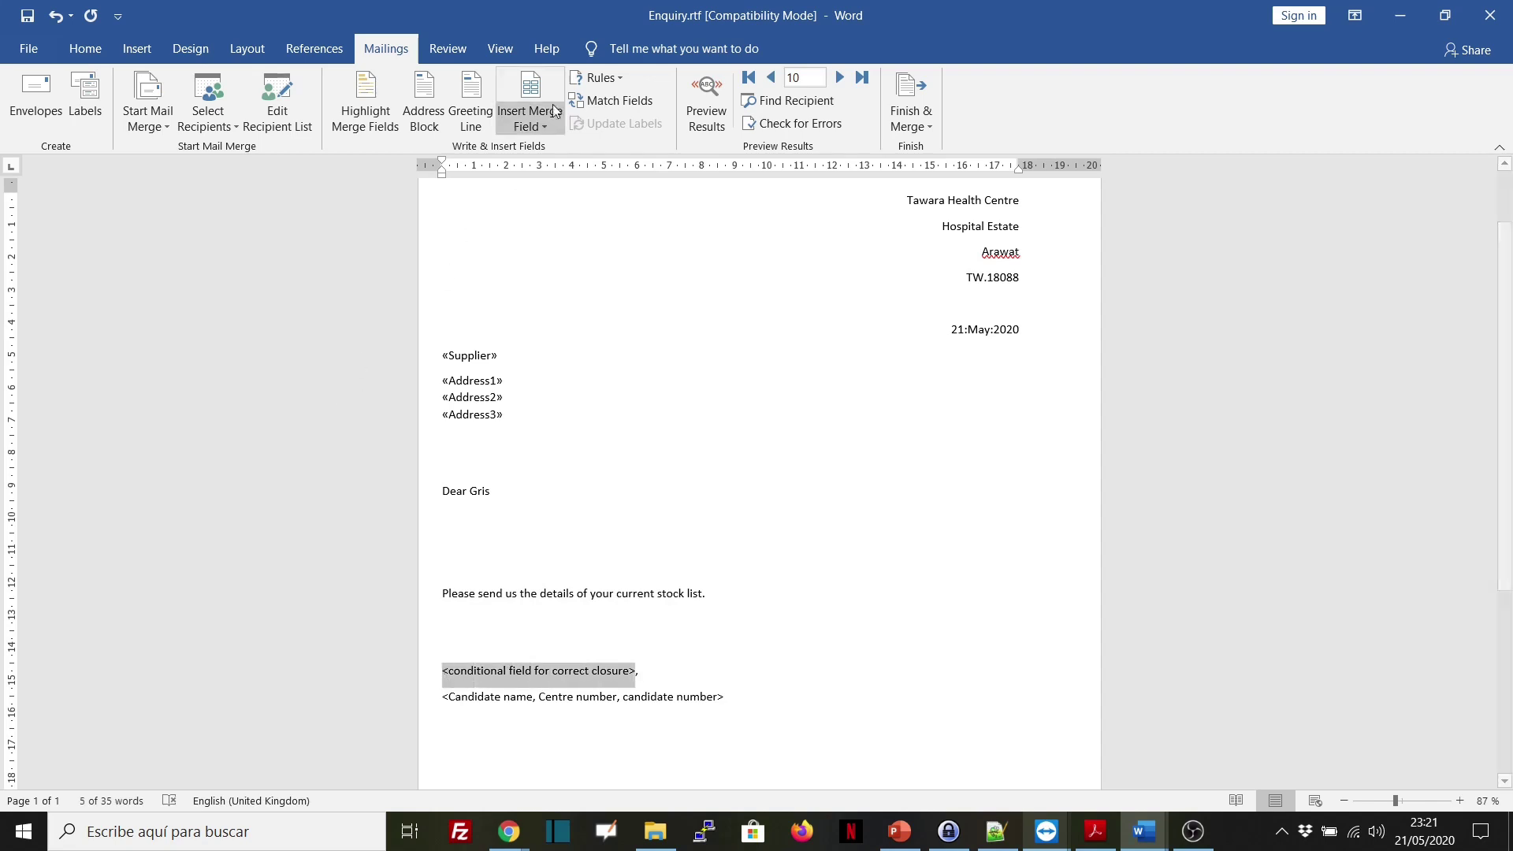
{"action": "left_click", "coordinate": [599, 77]}
{"action": "left_click", "coordinate": [627, 149]}
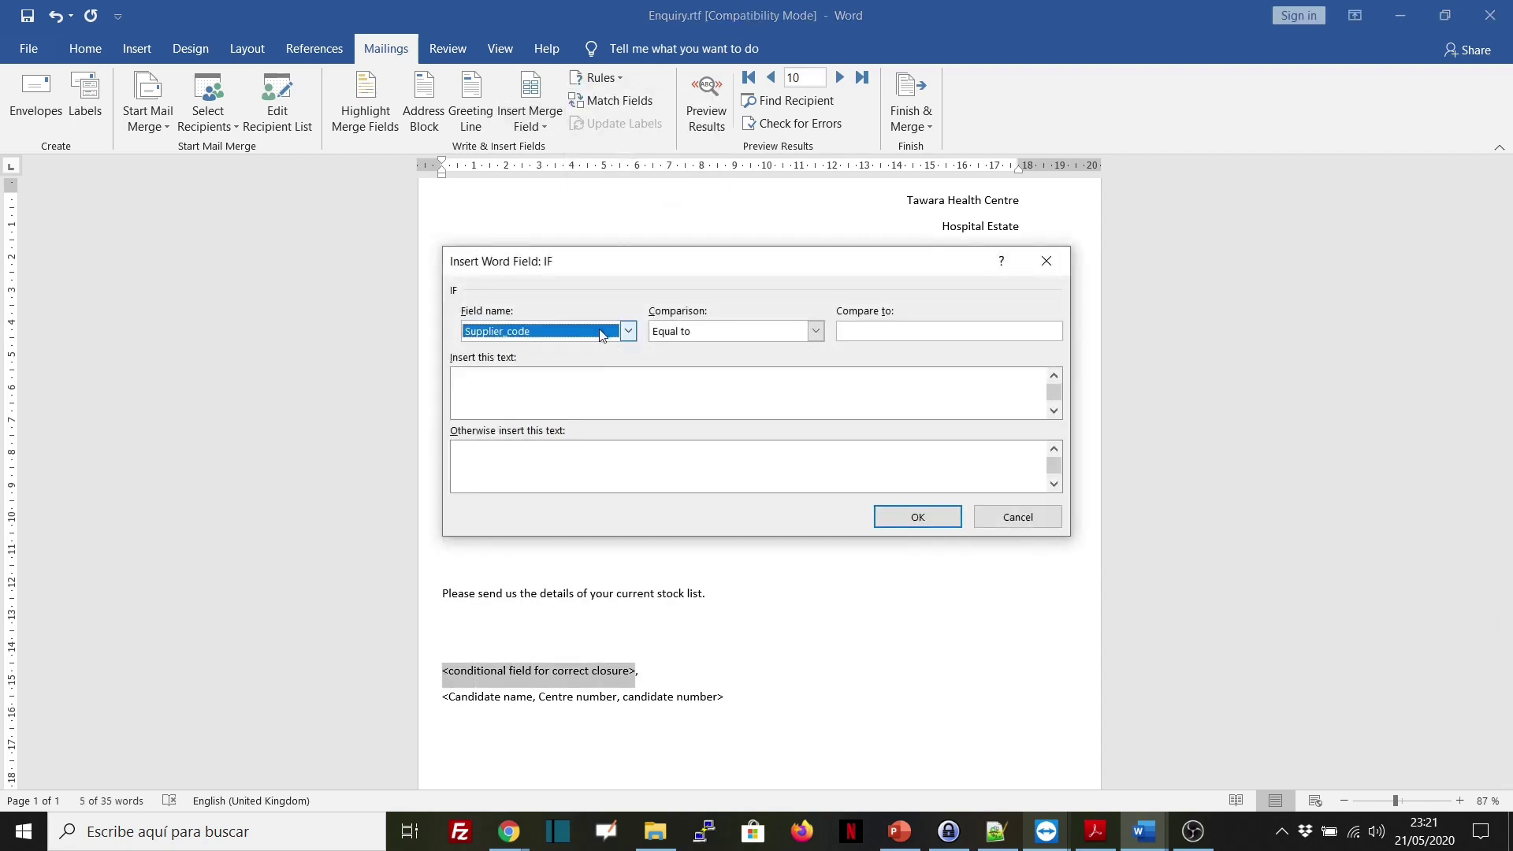
{"action": "left_click", "coordinate": [628, 331]}
{"action": "left_click", "coordinate": [508, 398]}
{"action": "left_click", "coordinate": [872, 331]}
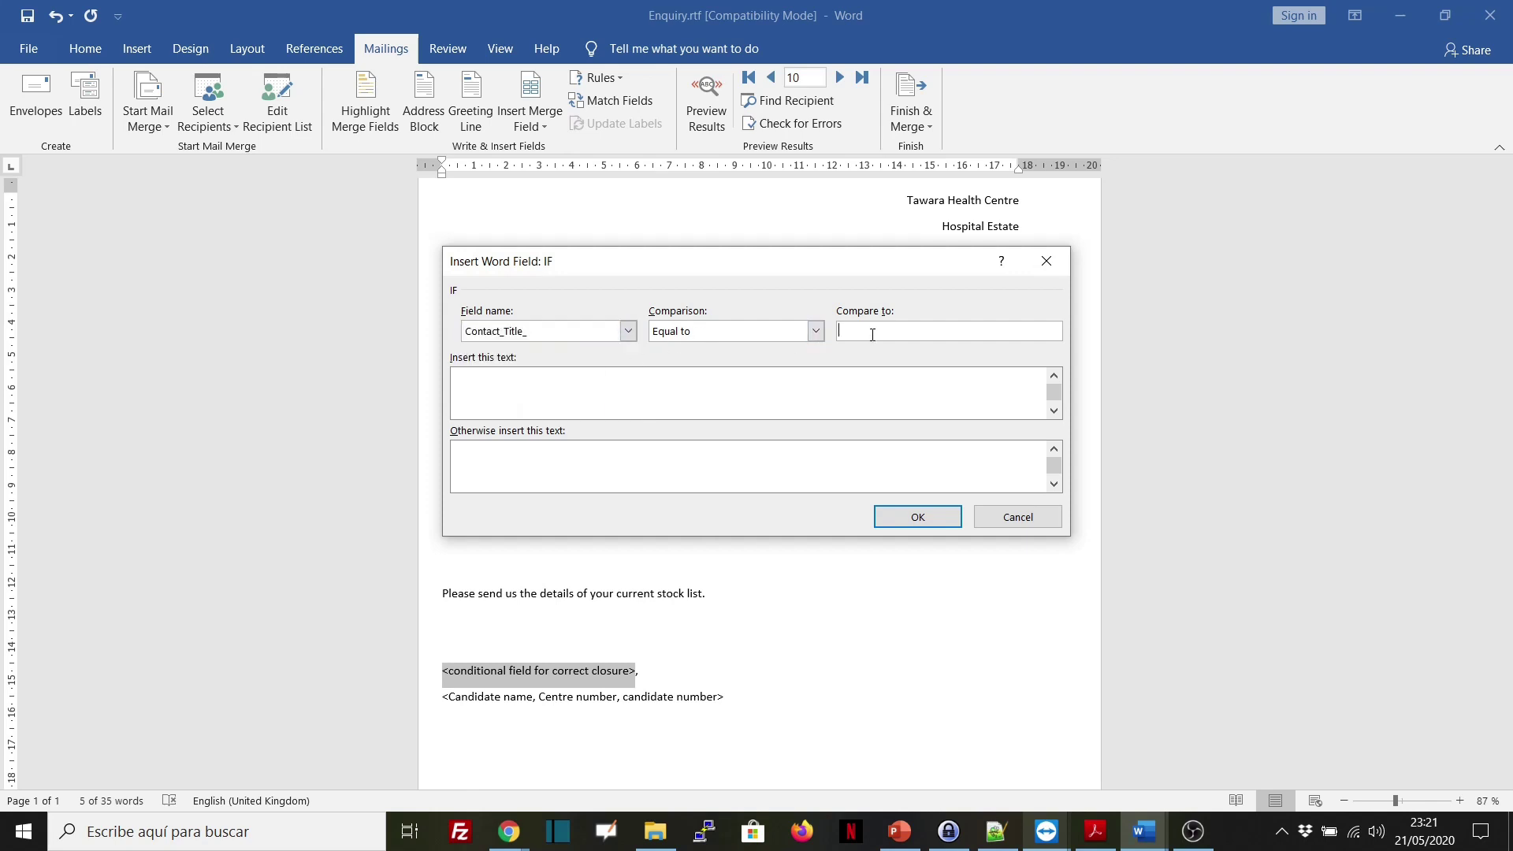
{"action": "type", "text": "Unknown"}
{"action": "key", "text": "ctrl+v"}
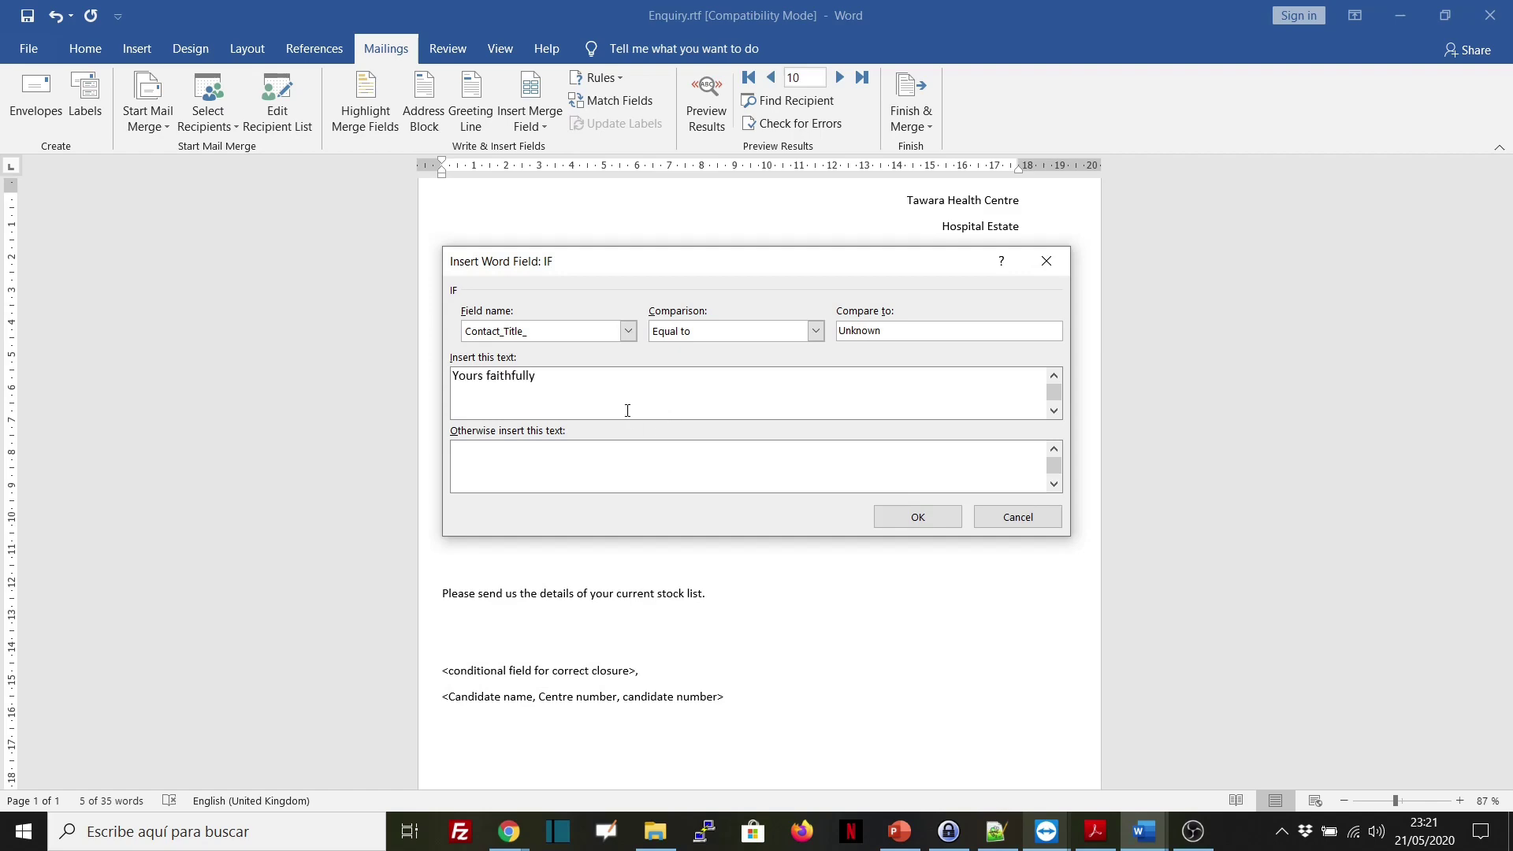
- Copy "Yours sincerely" from the task PDF, paste it as the rule's otherwise text, and insert the closure field
{"action": "left_click", "coordinate": [1096, 832]}
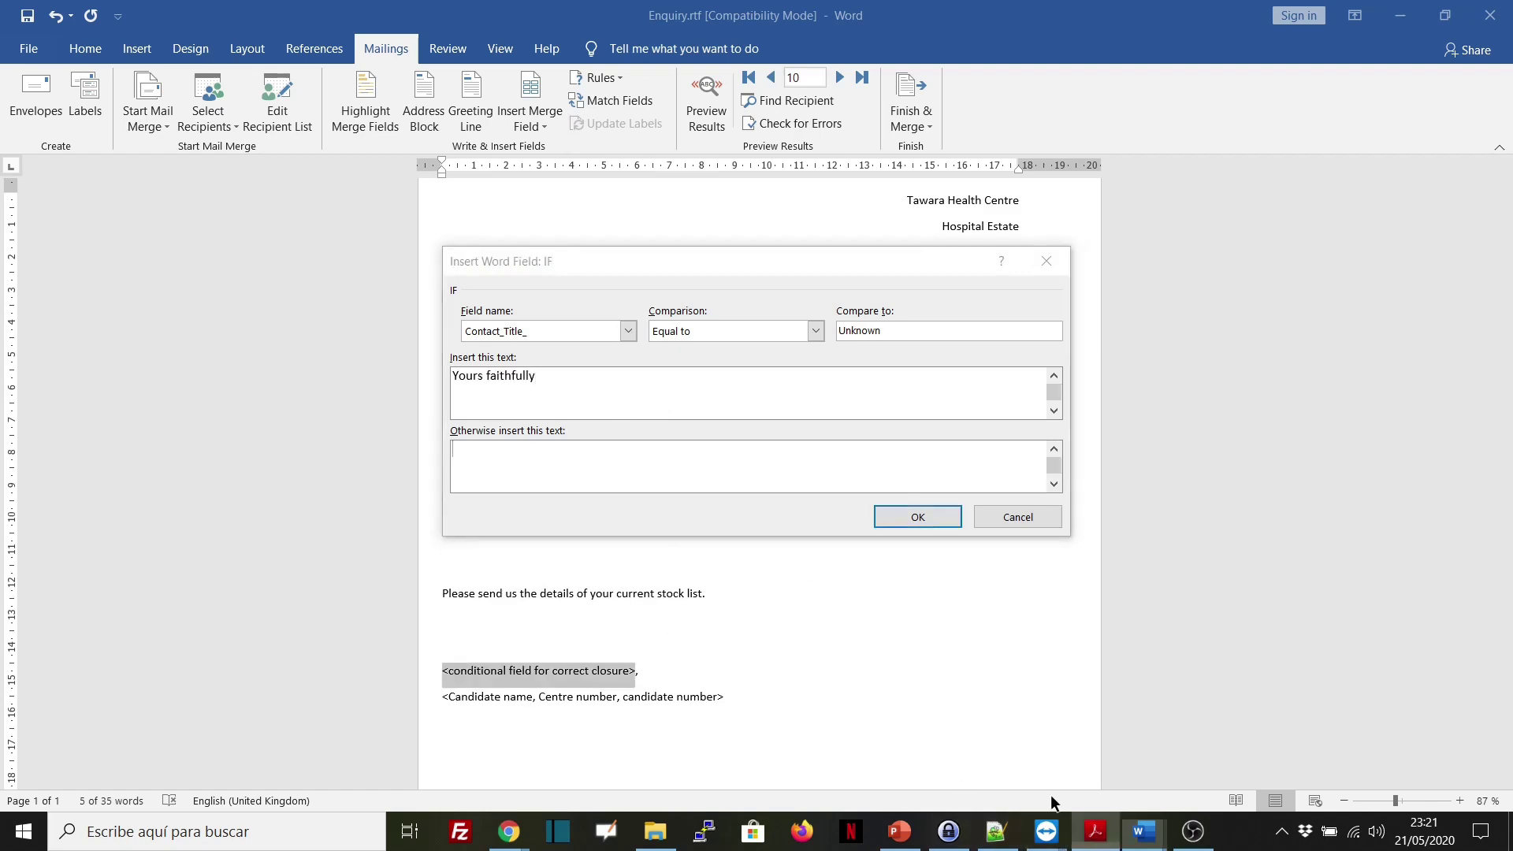
{"action": "left_click_drag", "start_coordinate": [261, 545], "coordinate": [405, 544]}
{"action": "key", "text": "ctrl+c"}
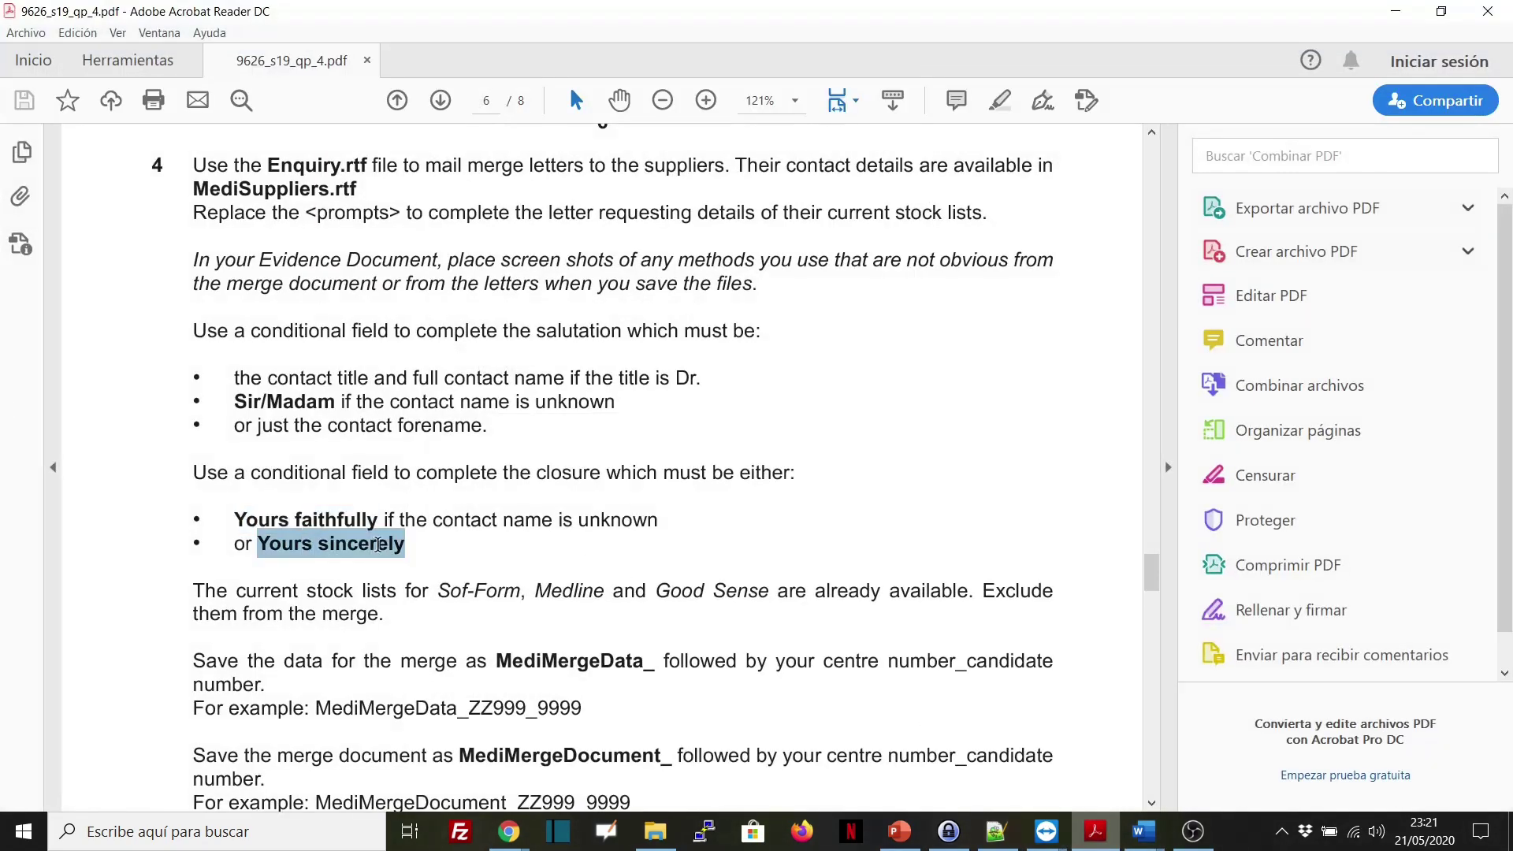
{"action": "left_click", "coordinate": [1395, 11]}
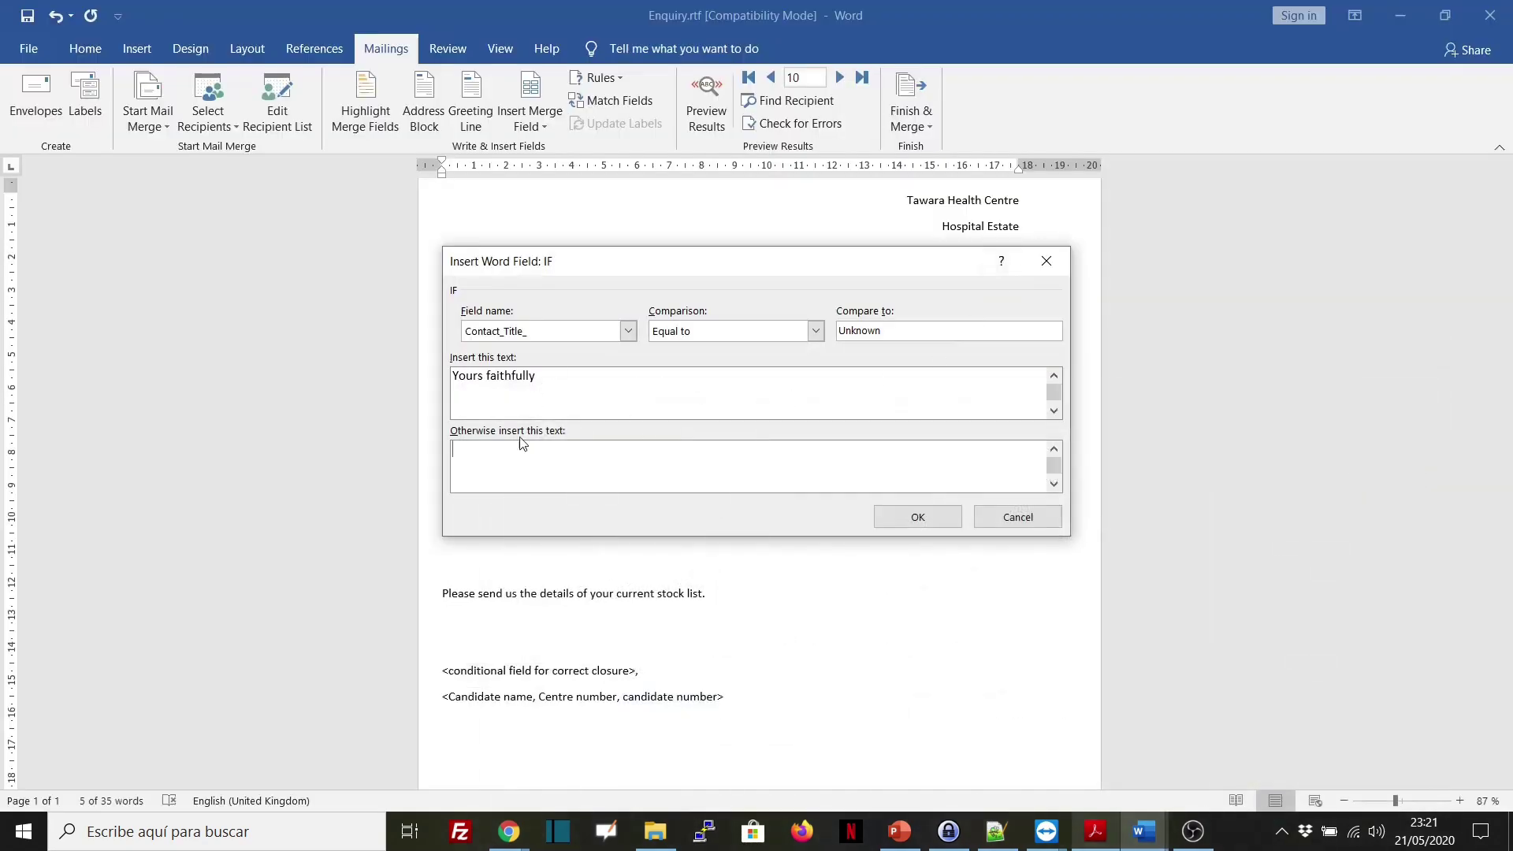
{"action": "key", "text": "ctrl+v"}
{"action": "left_click", "coordinate": [918, 516]}
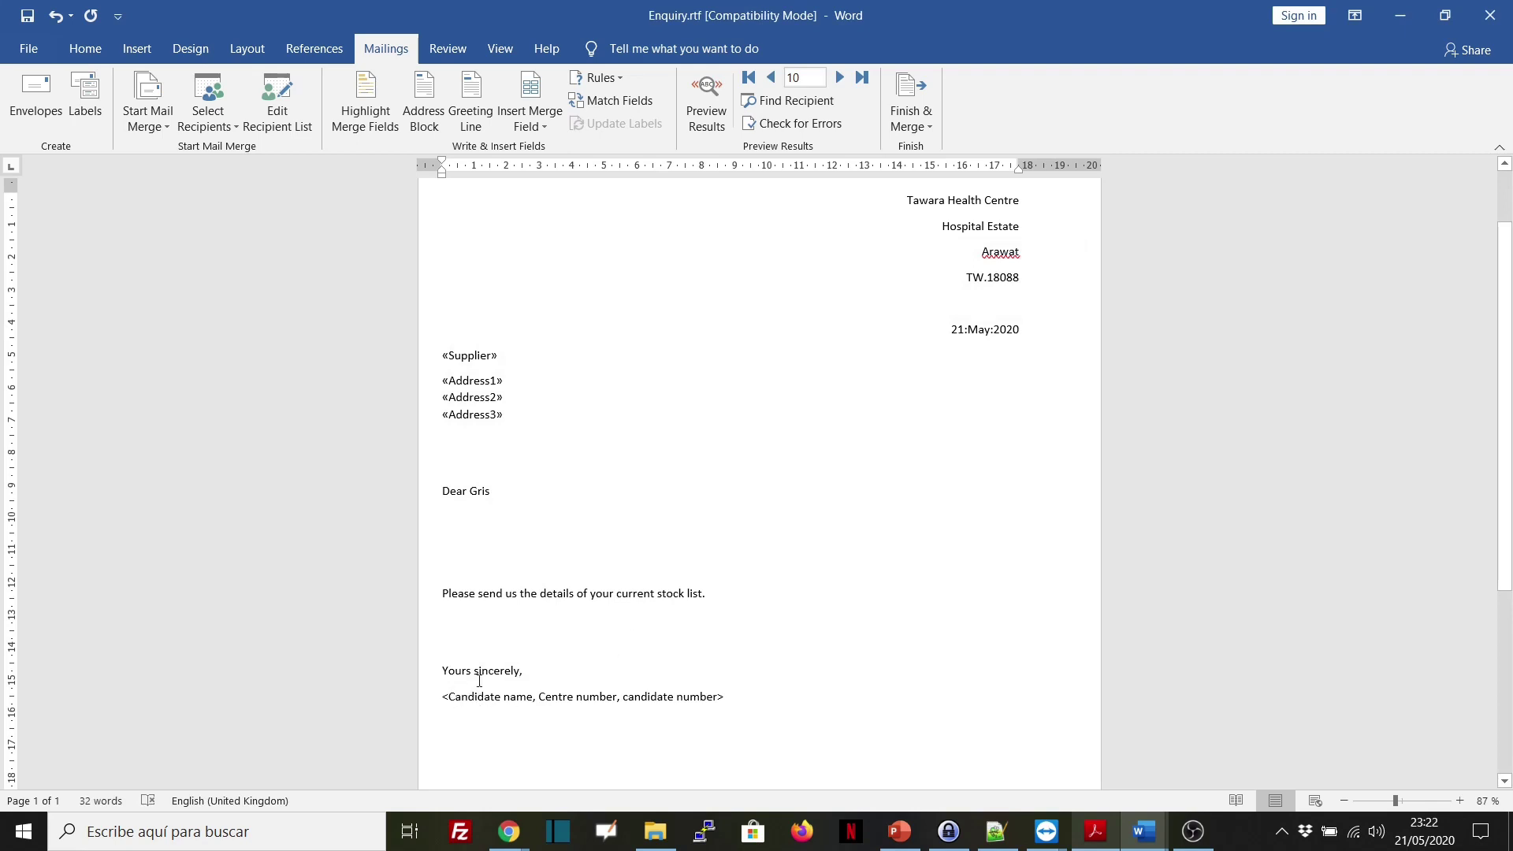
- Preview the merged letters for records 10 and 1 to 4 to check the salutation and closure, then turn the preview off
{"action": "left_click", "coordinate": [706, 103]}
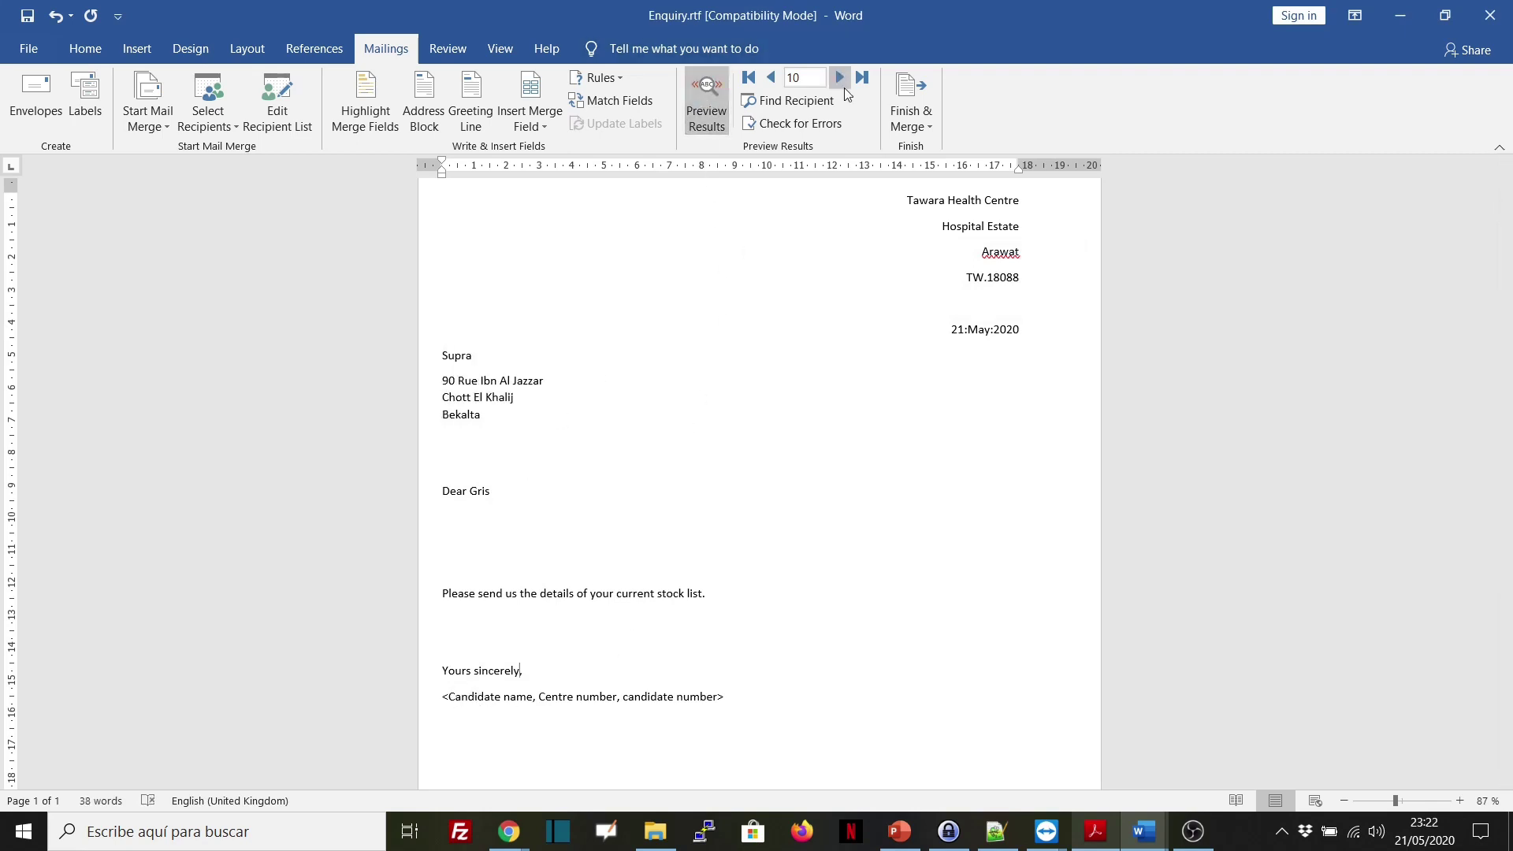
{"action": "left_click", "coordinate": [842, 81]}
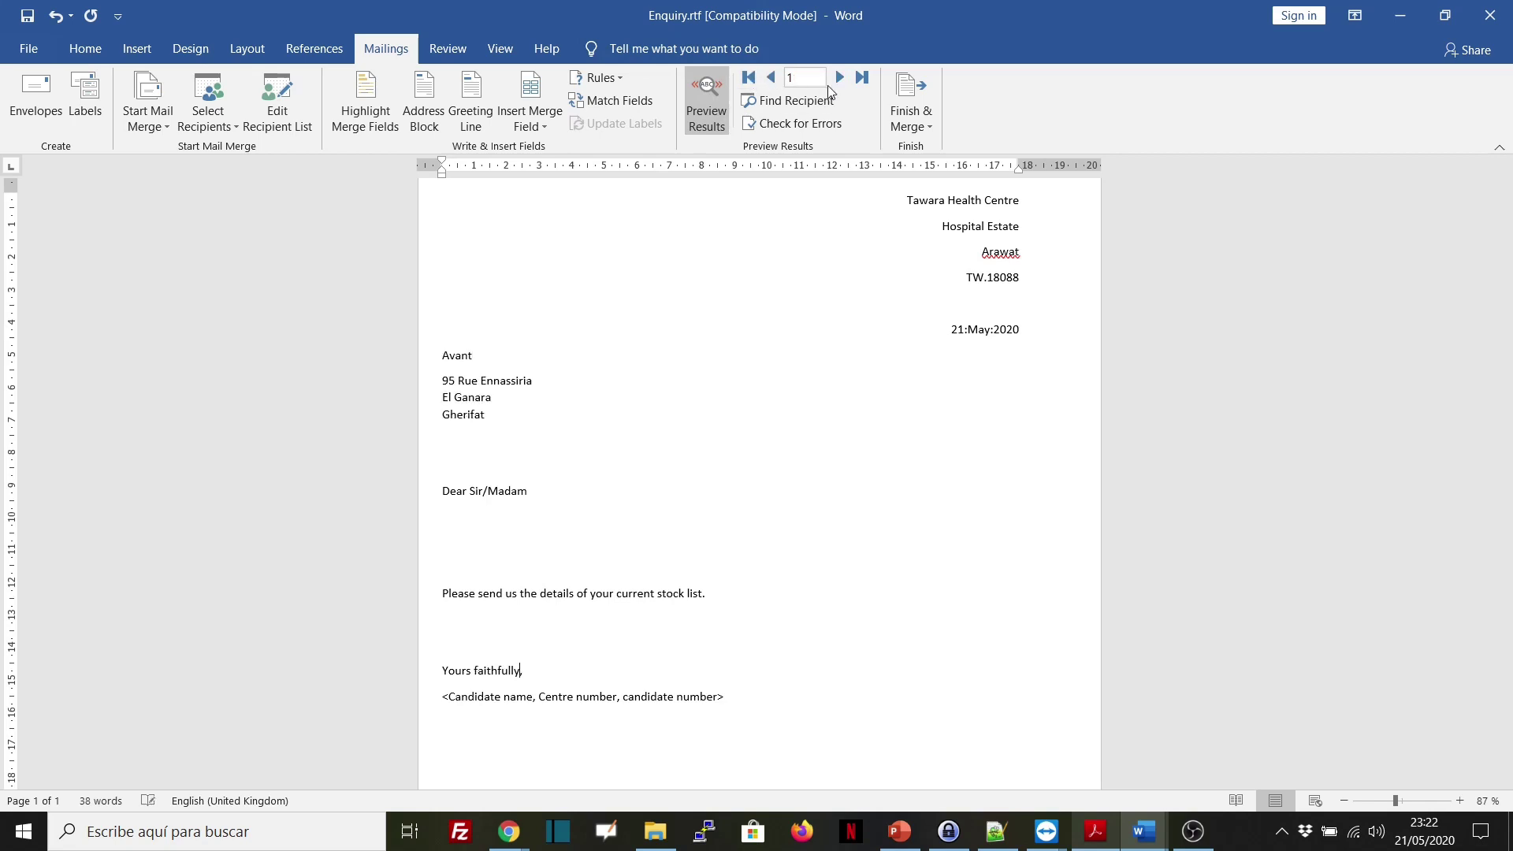
{"action": "left_click", "coordinate": [842, 82]}
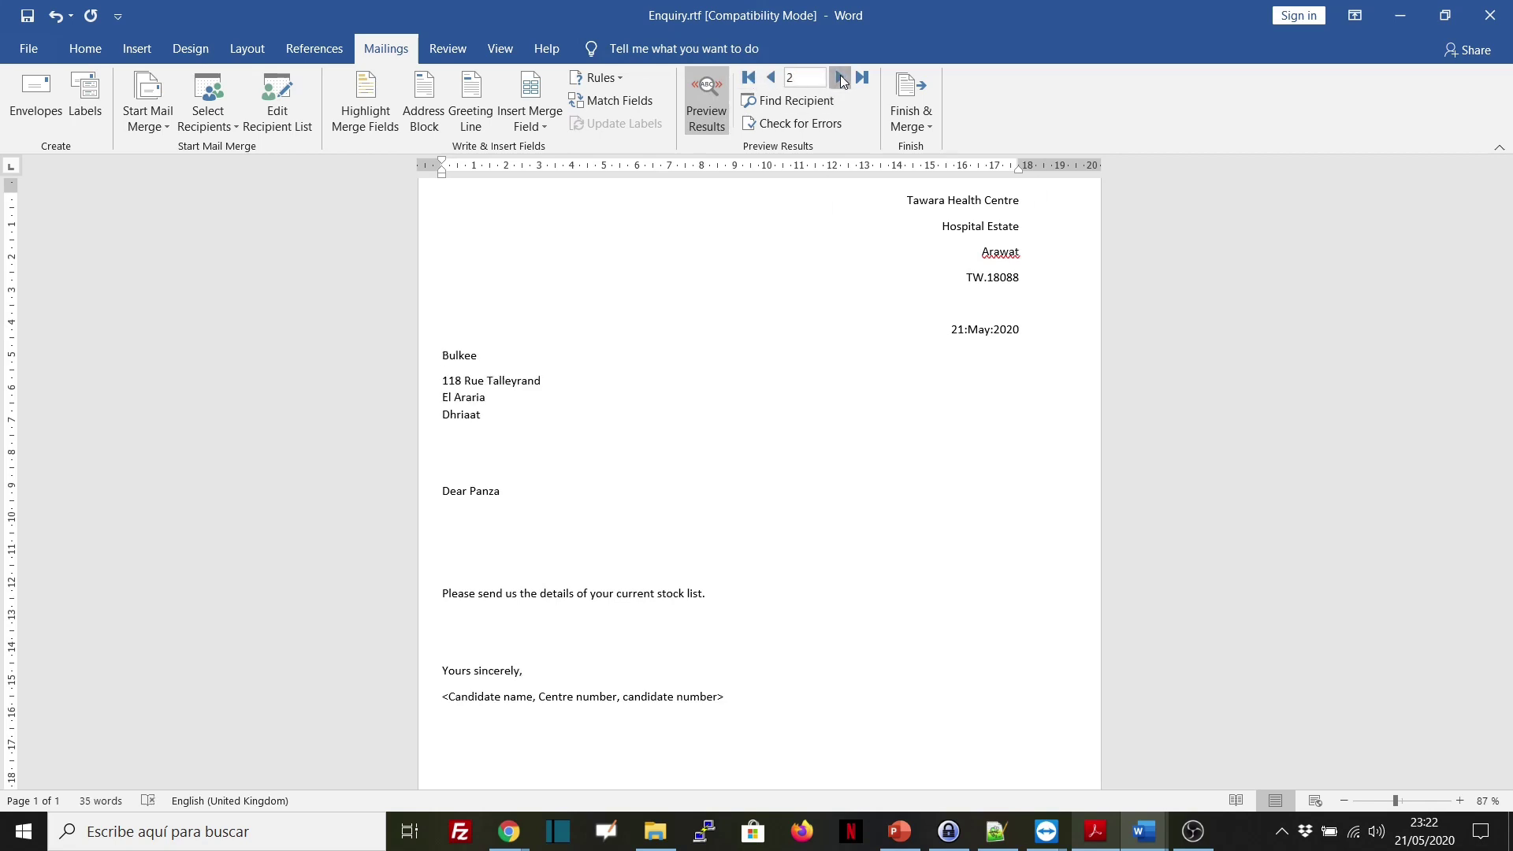
{"action": "left_click", "coordinate": [841, 82]}
{"action": "left_click", "coordinate": [841, 82]}
{"action": "left_click", "coordinate": [706, 102]}
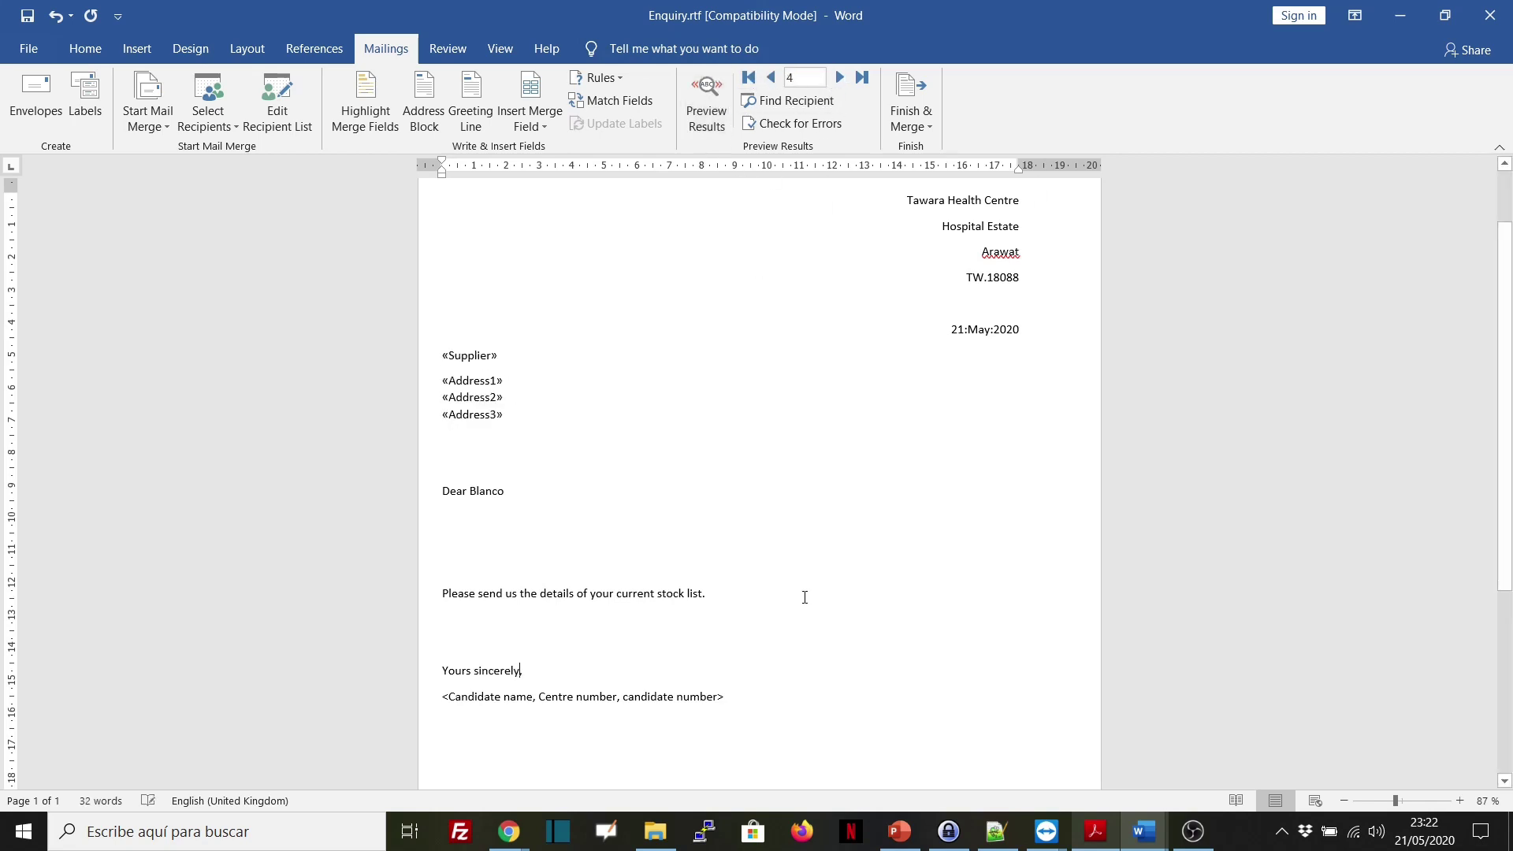
{"action": "scroll", "coordinate": [803, 648], "scroll_direction": "down", "scroll_amount": 2}
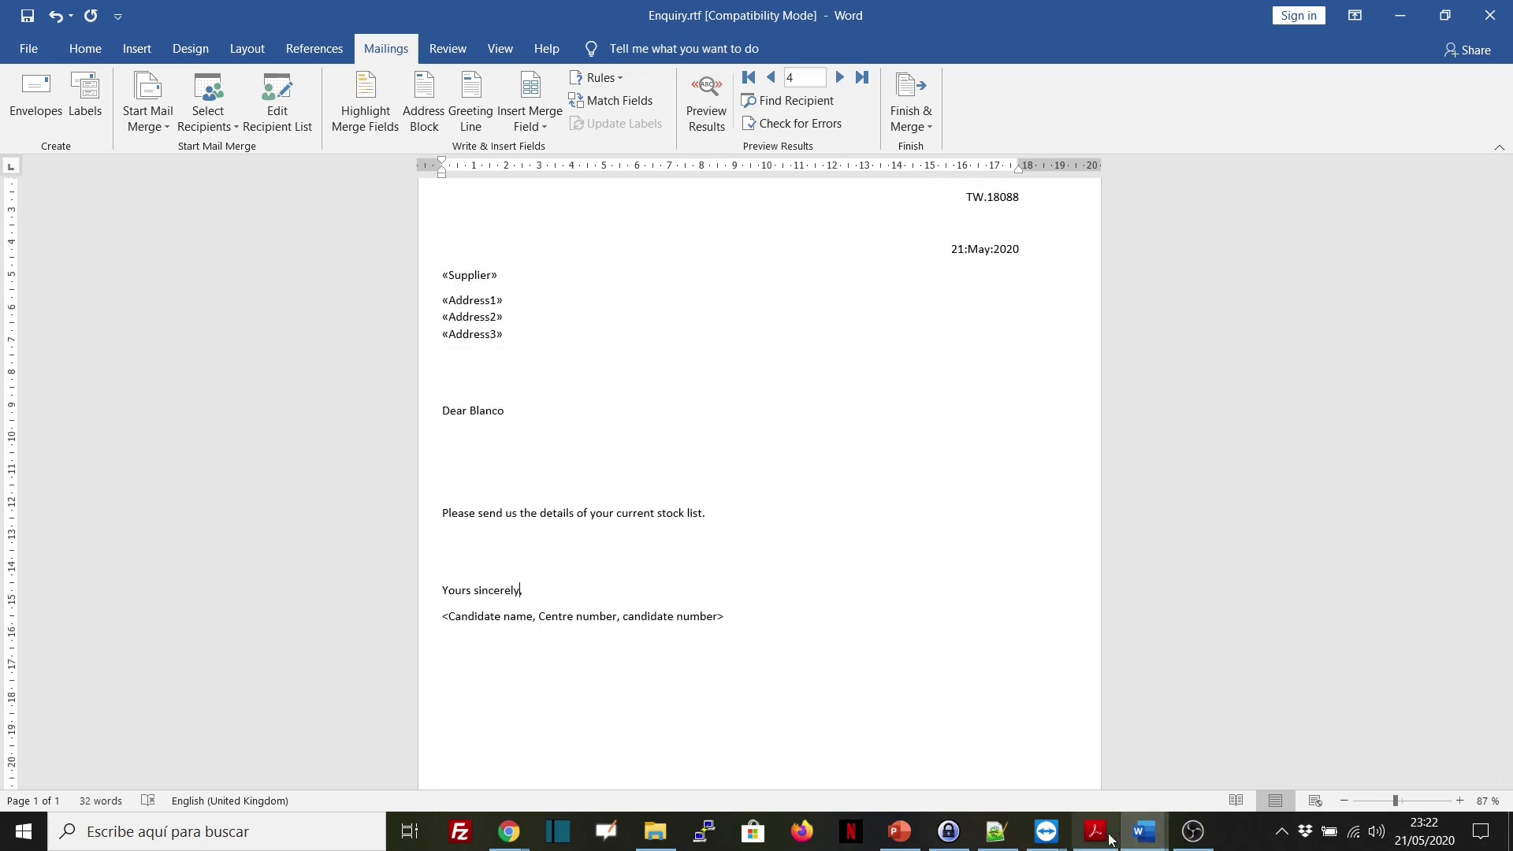
- Replace the candidate name, centre number and candidate number prompt below the closure with "XXXXX,YYYYYY,ZZZZZZ"
{"action": "left_click_drag", "start_coordinate": [444, 618], "coordinate": [737, 625]}
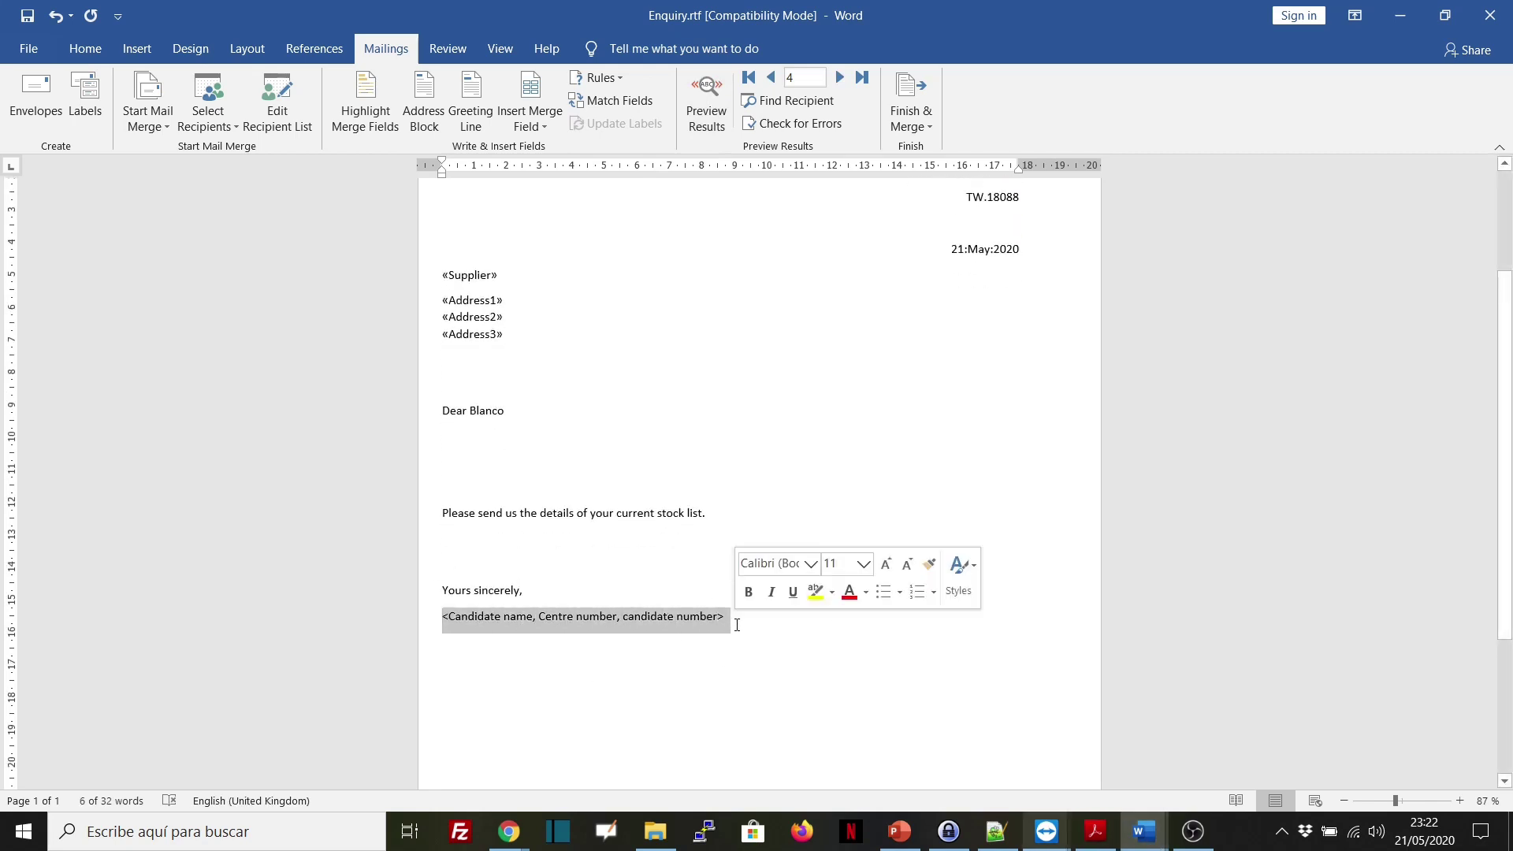
{"action": "type", "text": "zzzzzzz"}
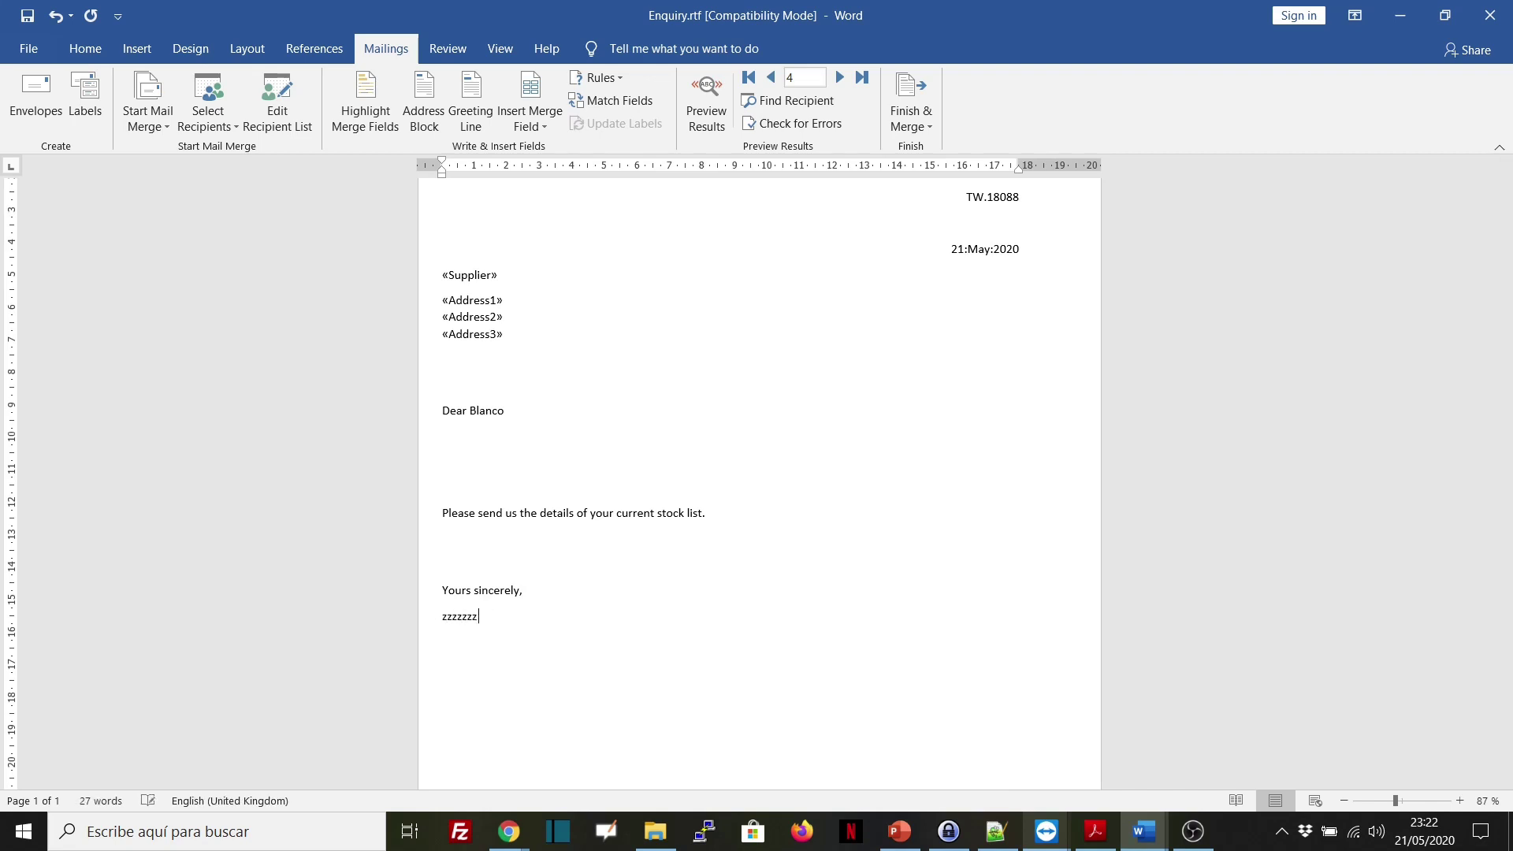
{"action": "type", "text": "zzzzzXXXXX,YYYYYY,ZZZZZZ"}
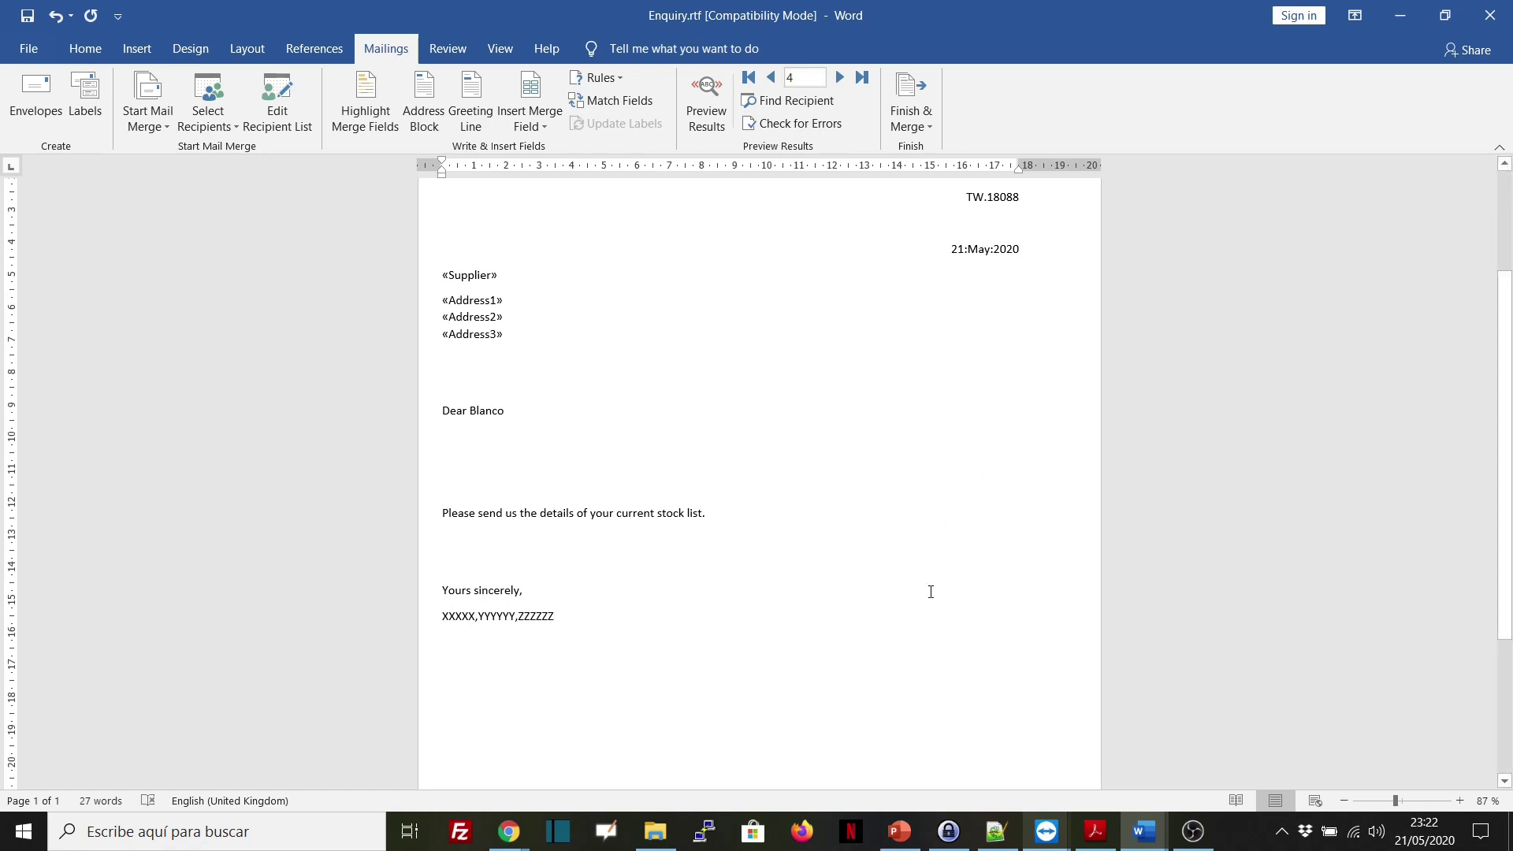
- Read which suppliers must be excluded from the merge in the task PDF in Acrobat Reader and return to the Enquiry.rtf letter in Word
{"action": "left_click", "coordinate": [1095, 831]}
{"action": "scroll", "coordinate": [590, 563], "scroll_direction": "down", "scroll_amount": 2}
{"action": "scroll", "coordinate": [591, 562], "scroll_direction": "down", "scroll_amount": 2}
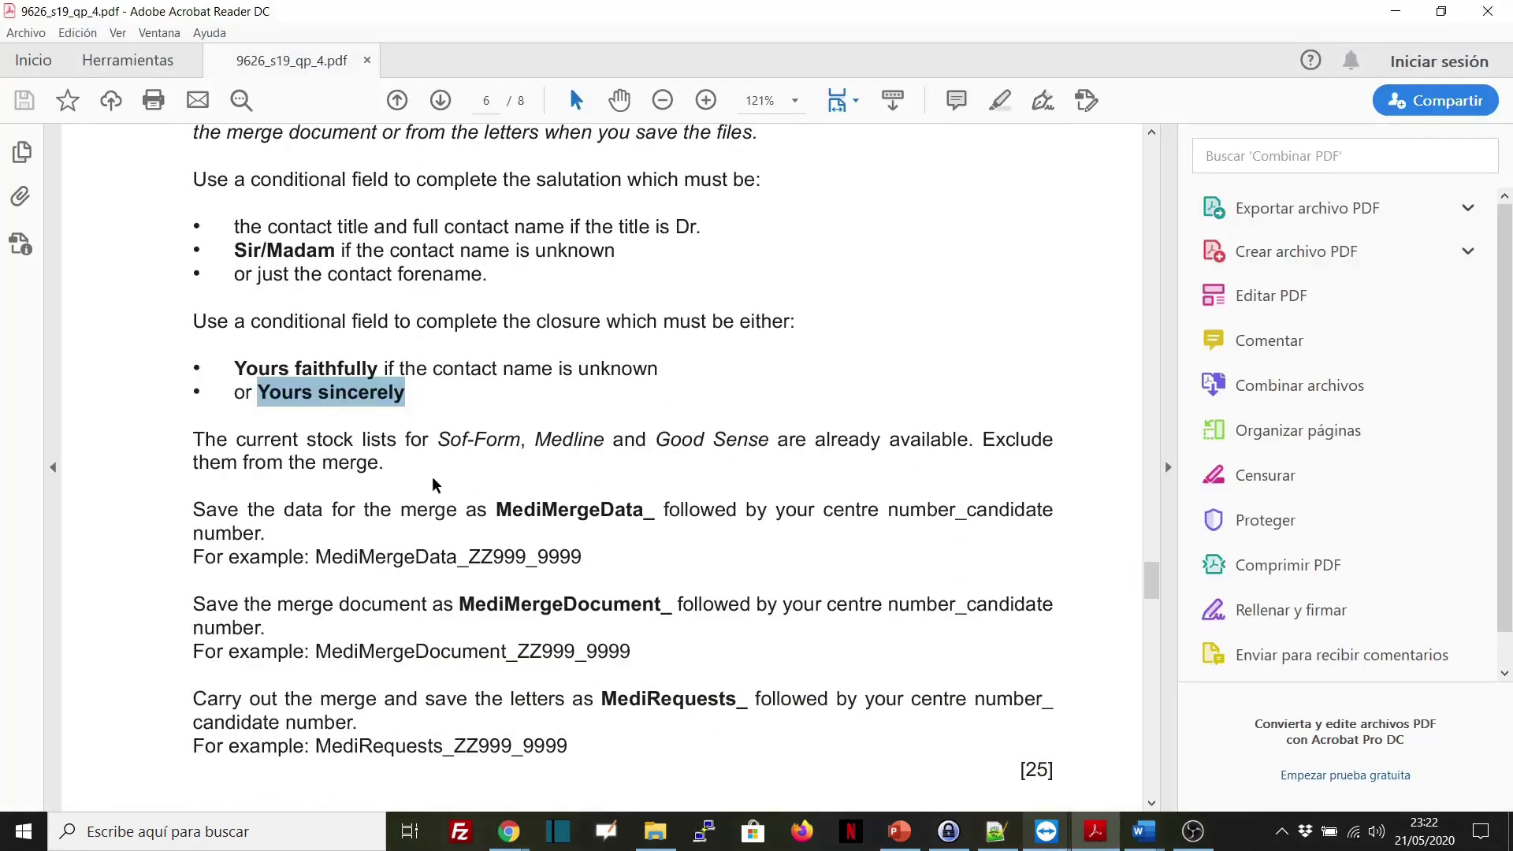
{"action": "left_click_drag", "start_coordinate": [306, 439], "coordinate": [521, 440]}
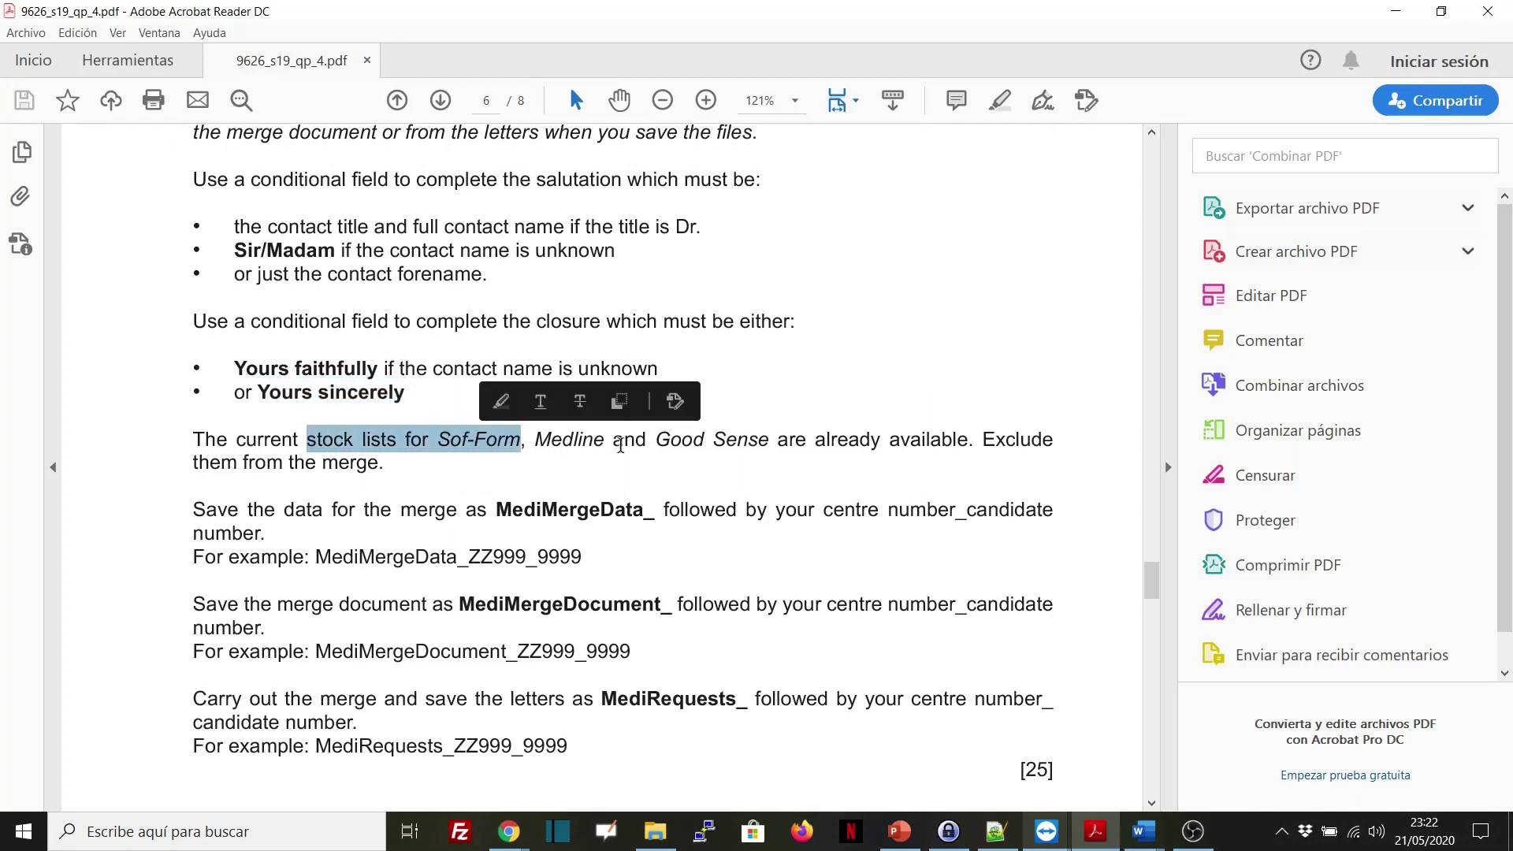
{"action": "left_click_drag", "start_coordinate": [769, 440], "coordinate": [438, 440]}
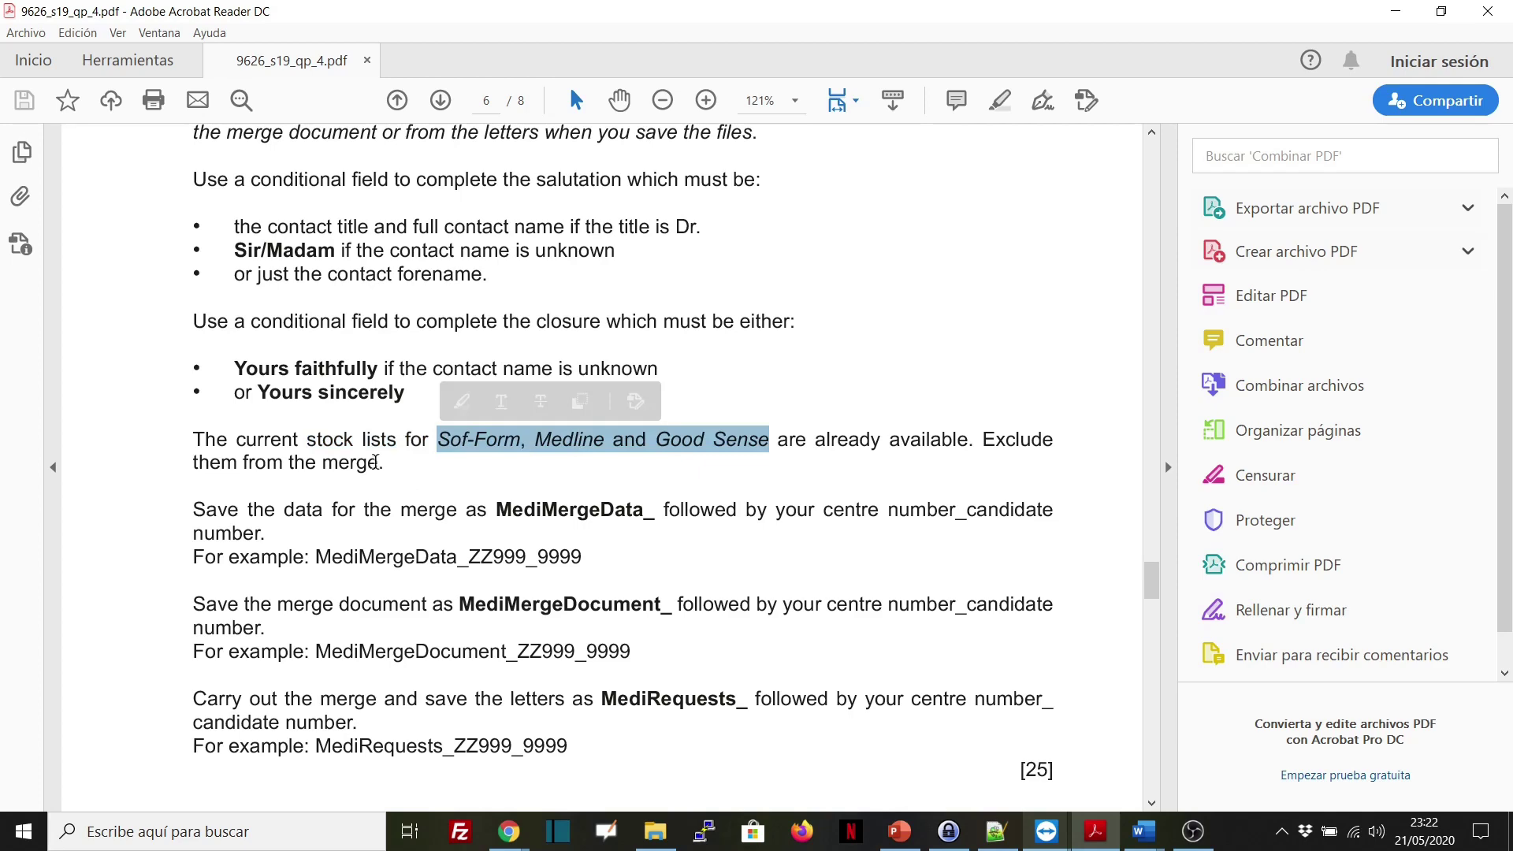
{"action": "mouse_move", "coordinate": [1138, 837]}
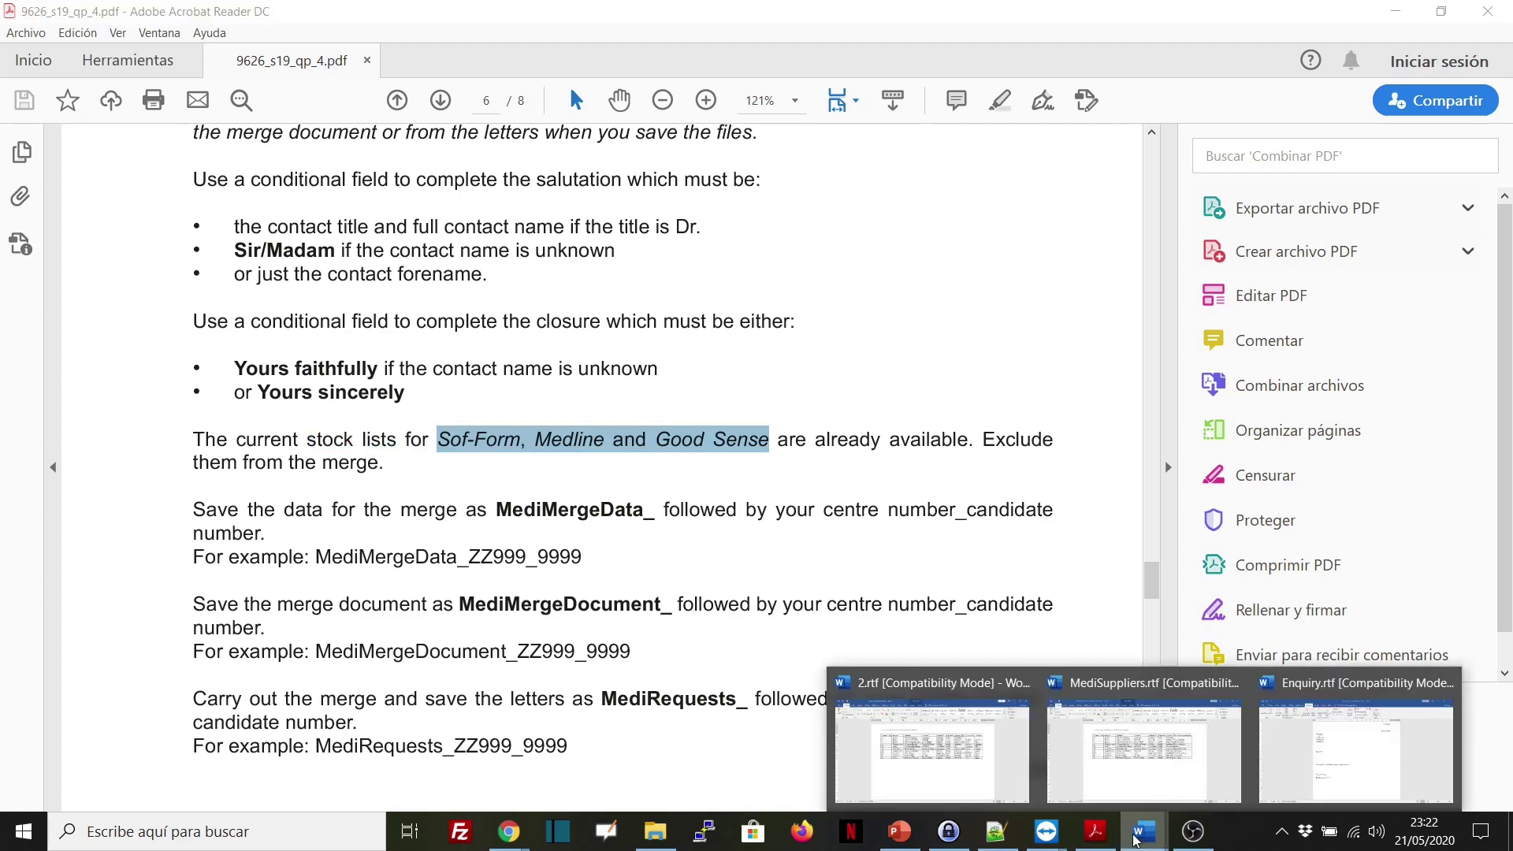
{"action": "mouse_move", "coordinate": [1139, 789]}
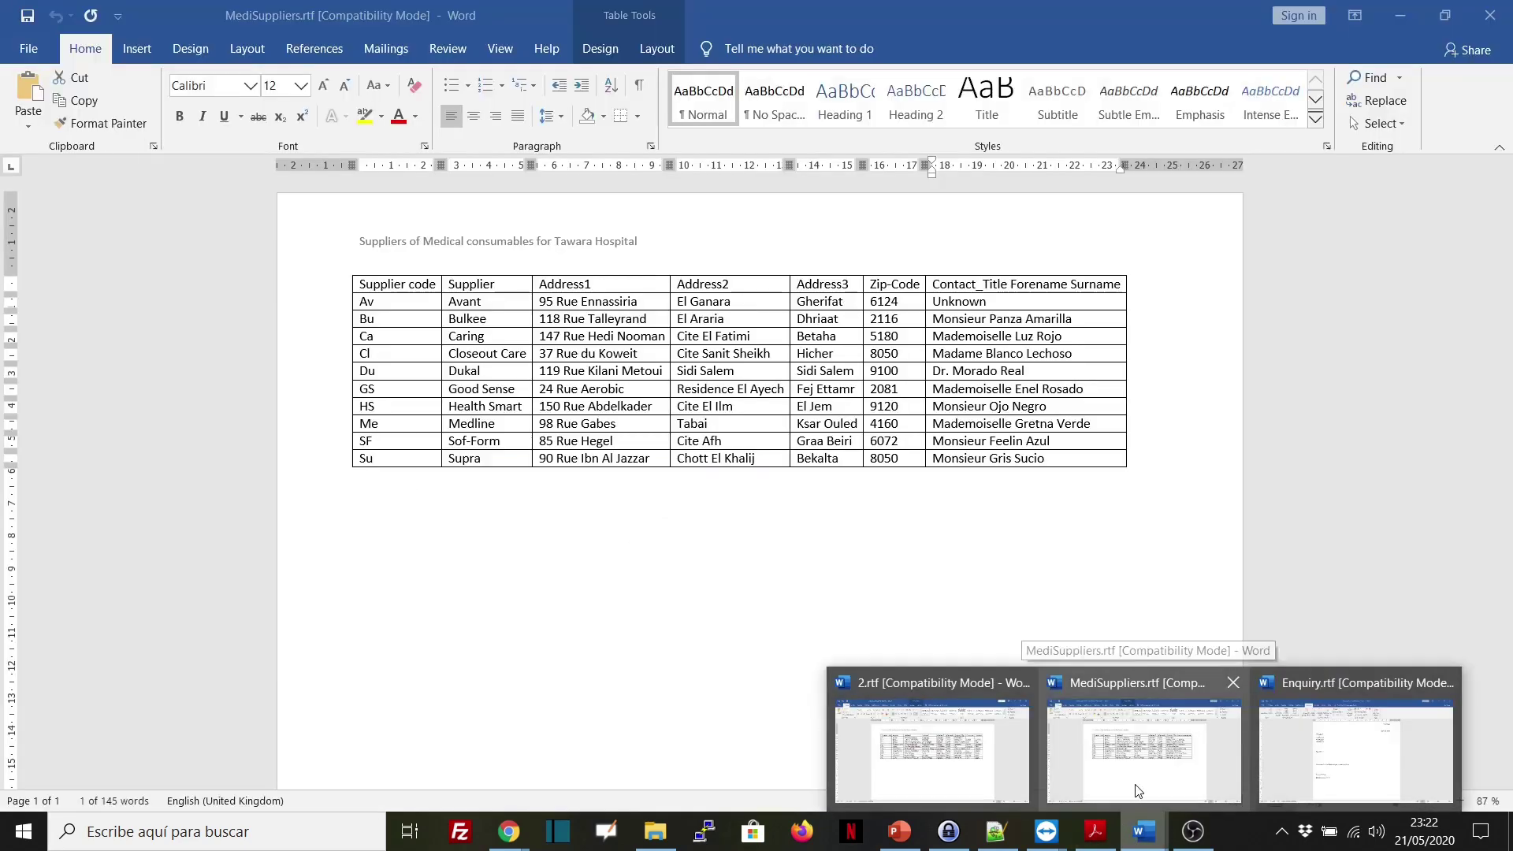
{"action": "left_click", "coordinate": [1356, 753]}
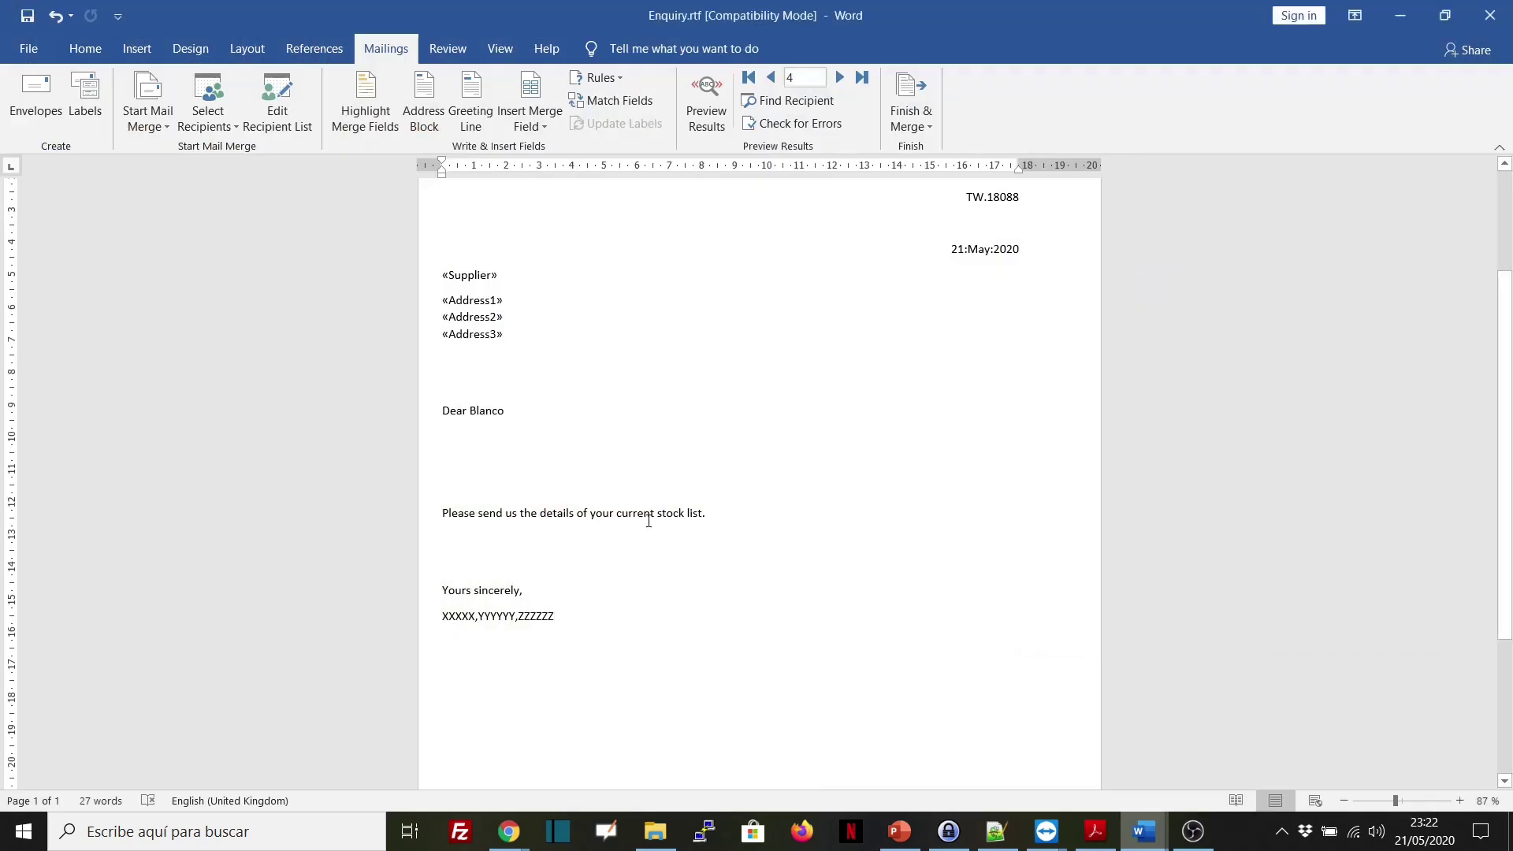
- Look through the supplier columns and records in the merge recipient list, then close the list without editing it
{"action": "left_click", "coordinate": [288, 137]}
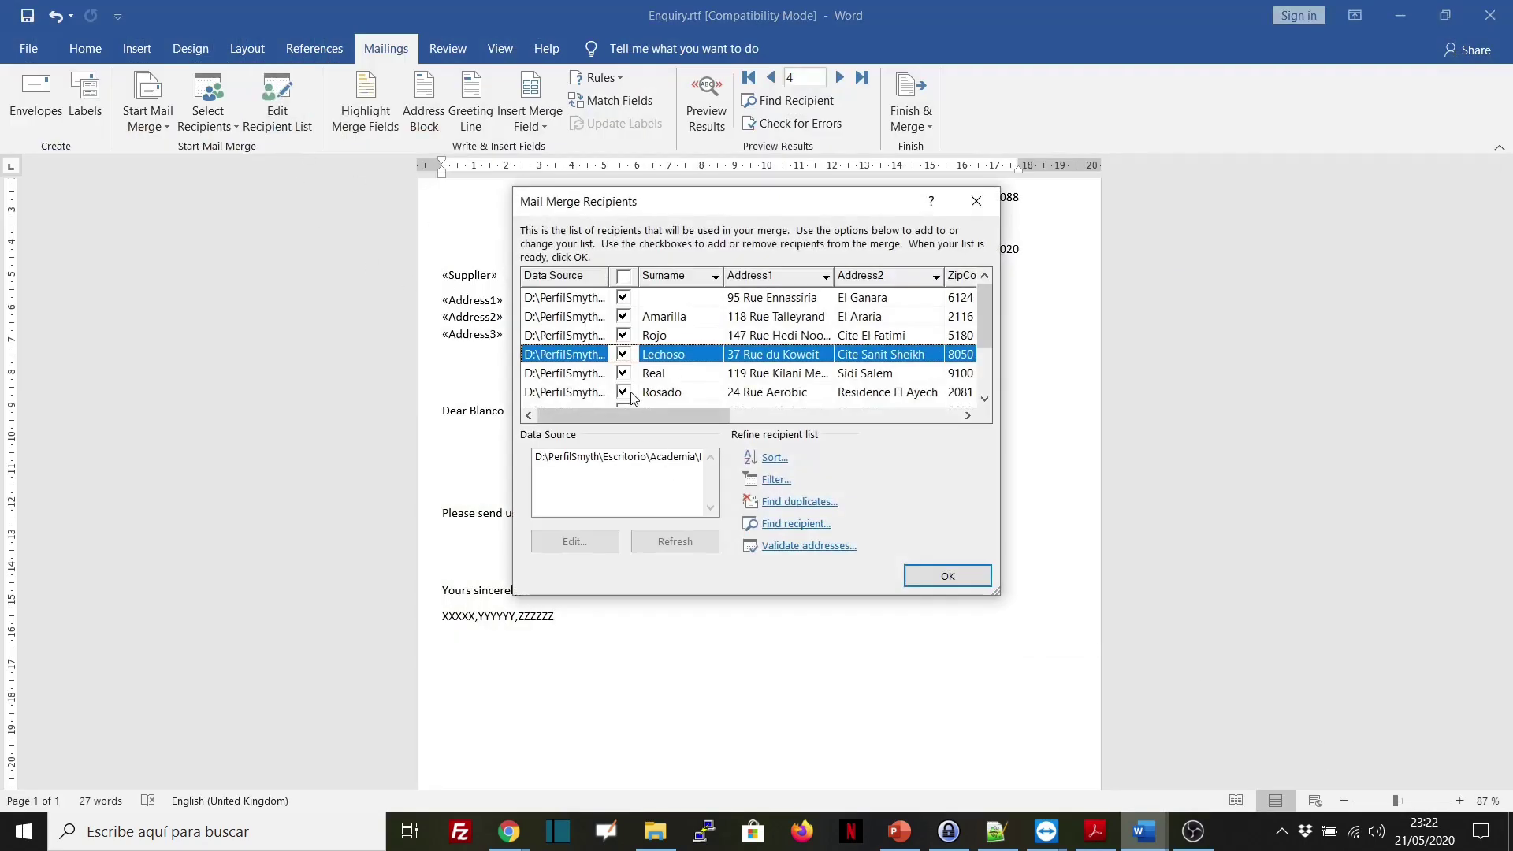
{"action": "left_click_drag", "start_coordinate": [657, 414], "coordinate": [814, 430]}
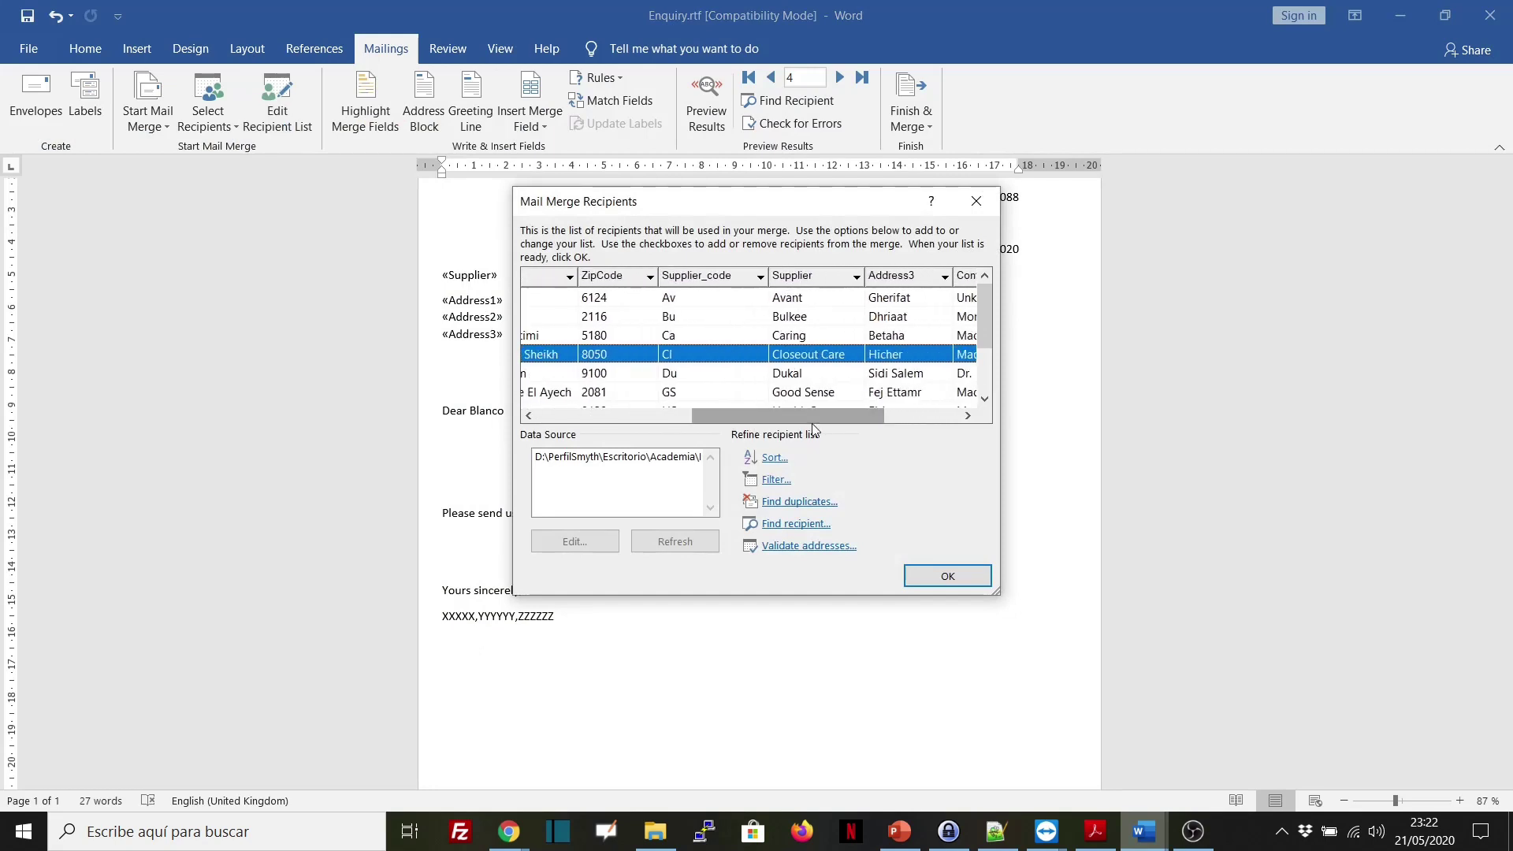
{"action": "scroll", "coordinate": [709, 402], "scroll_direction": "down", "scroll_amount": 2}
{"action": "left_click_drag", "start_coordinate": [709, 413], "coordinate": [564, 318]}
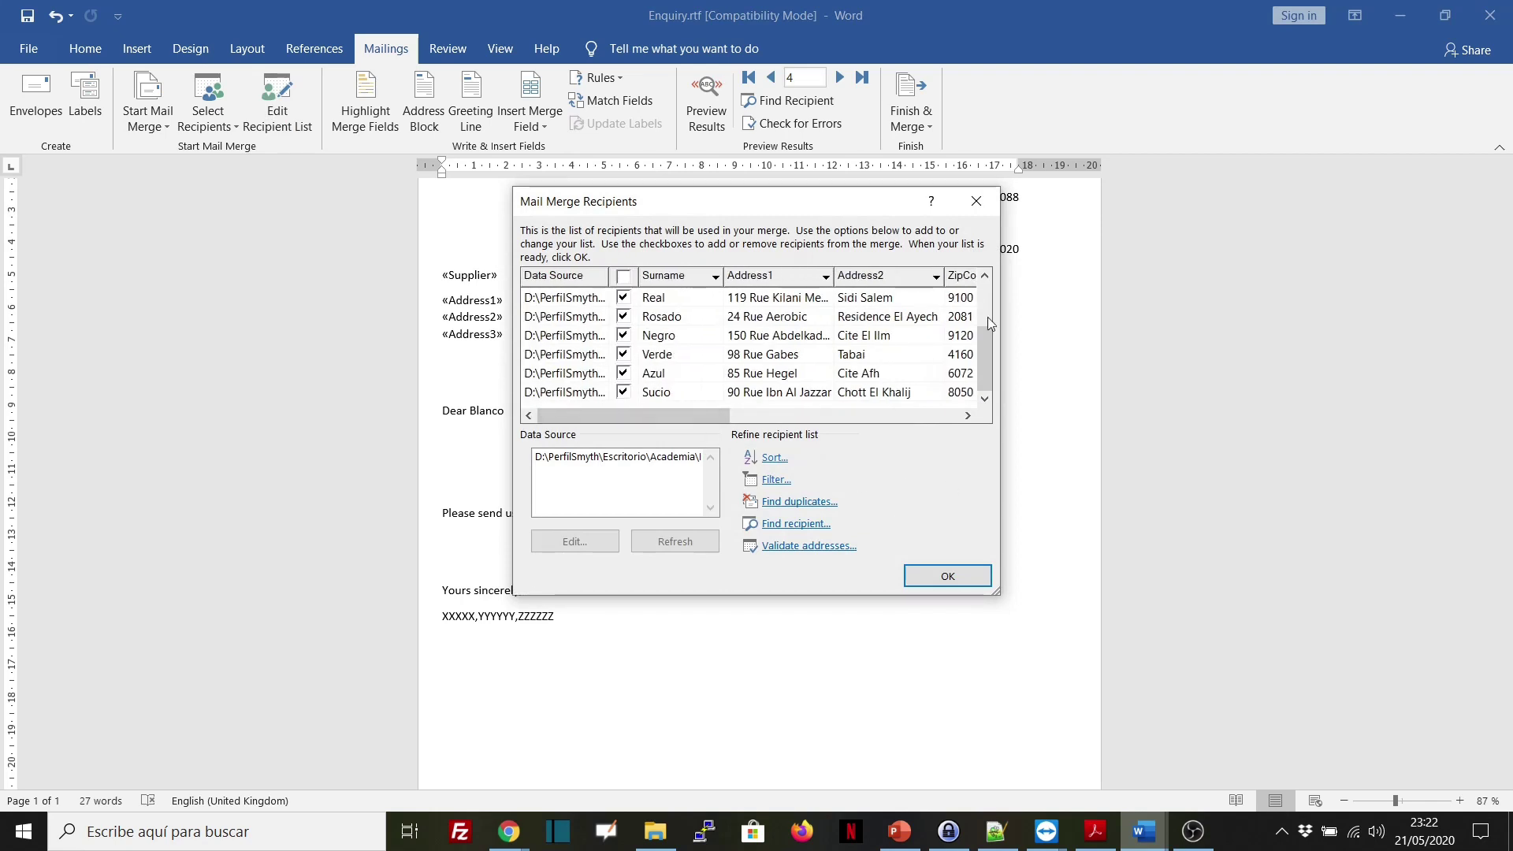
{"action": "left_click_drag", "start_coordinate": [698, 420], "coordinate": [612, 419]}
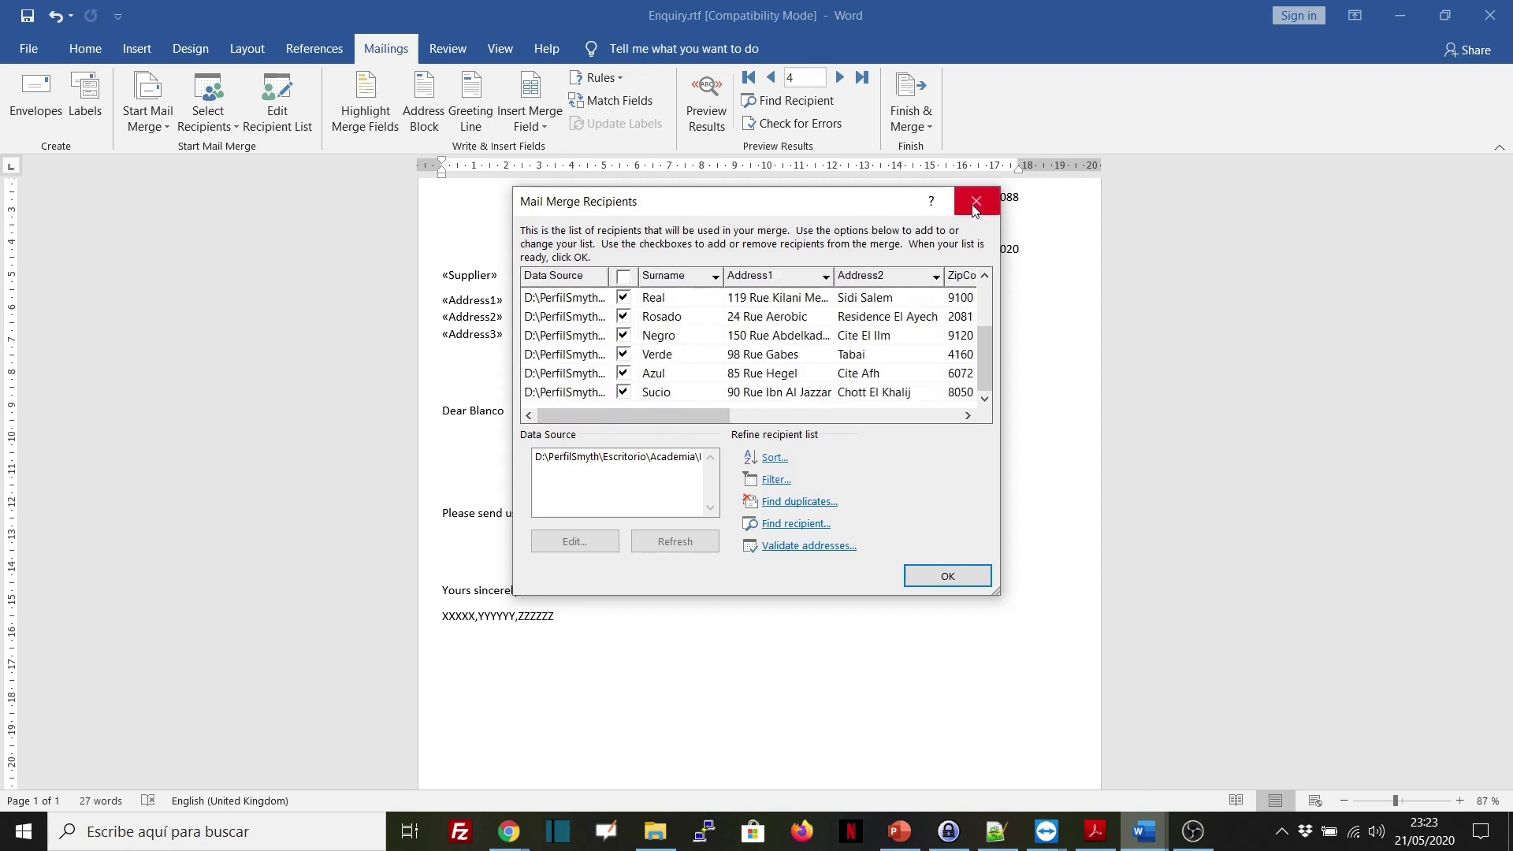
{"action": "left_click", "coordinate": [1144, 832]}
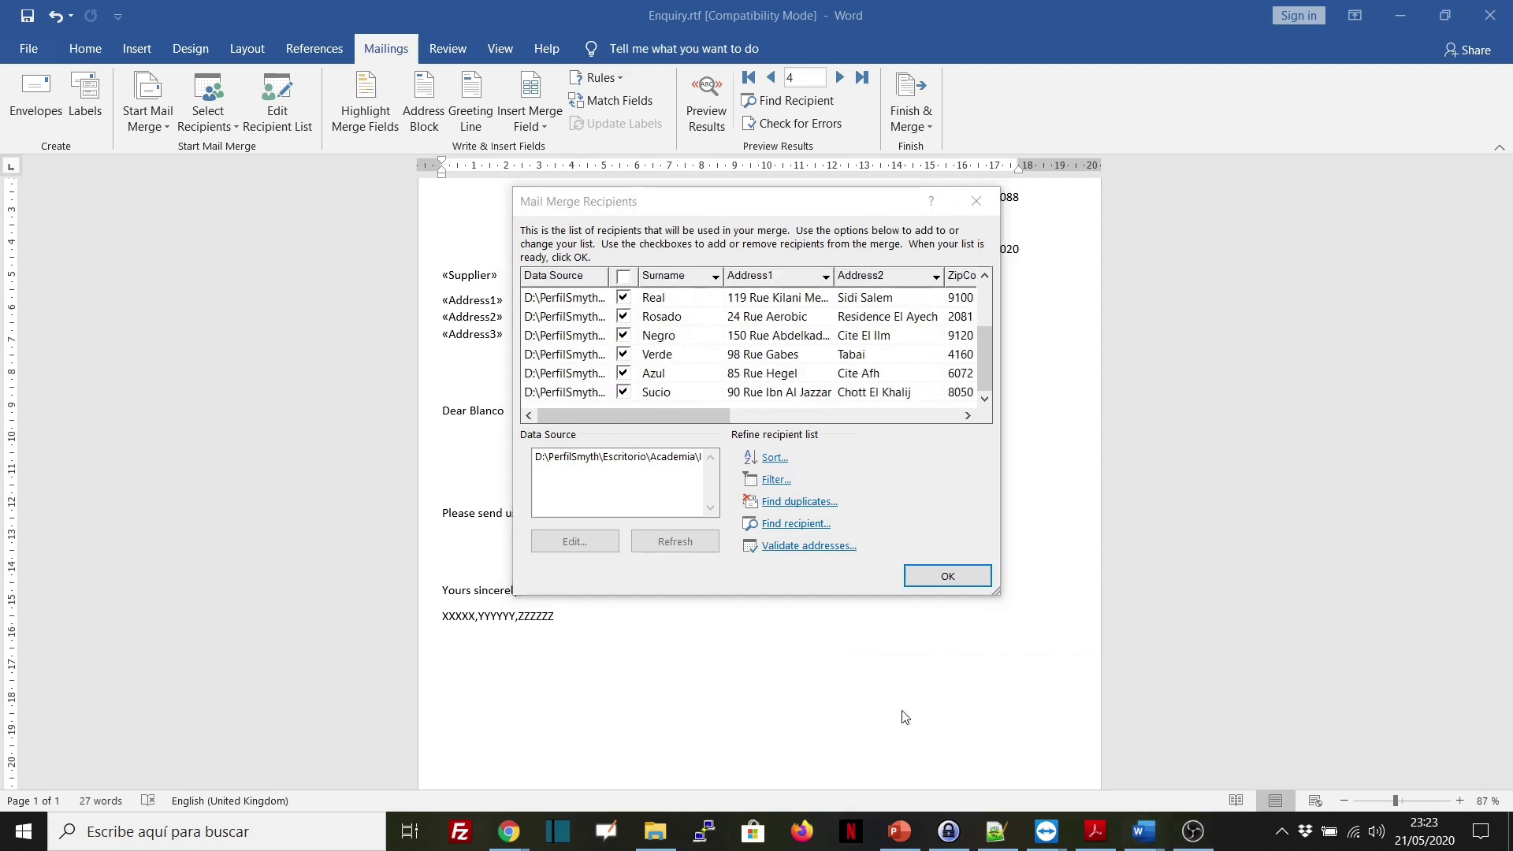
{"action": "left_click", "coordinate": [977, 202]}
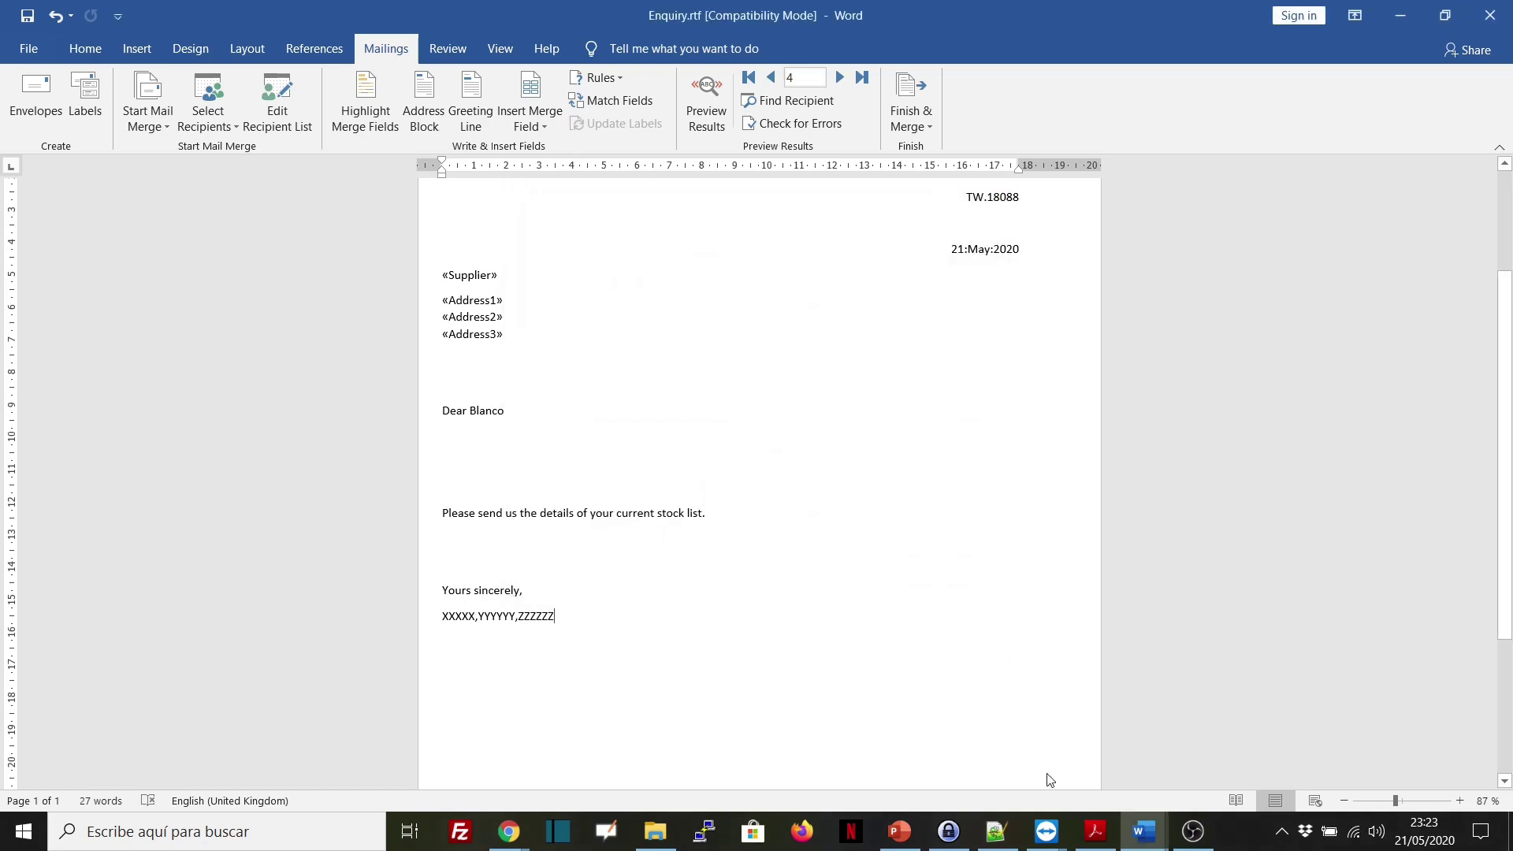
- Recheck the excluded suppliers in the task PDF in Acrobat Reader, look up their codes in Word's 2.rtf table, and return to the Enquiry.rtf letter
{"action": "left_click", "coordinate": [1096, 832]}
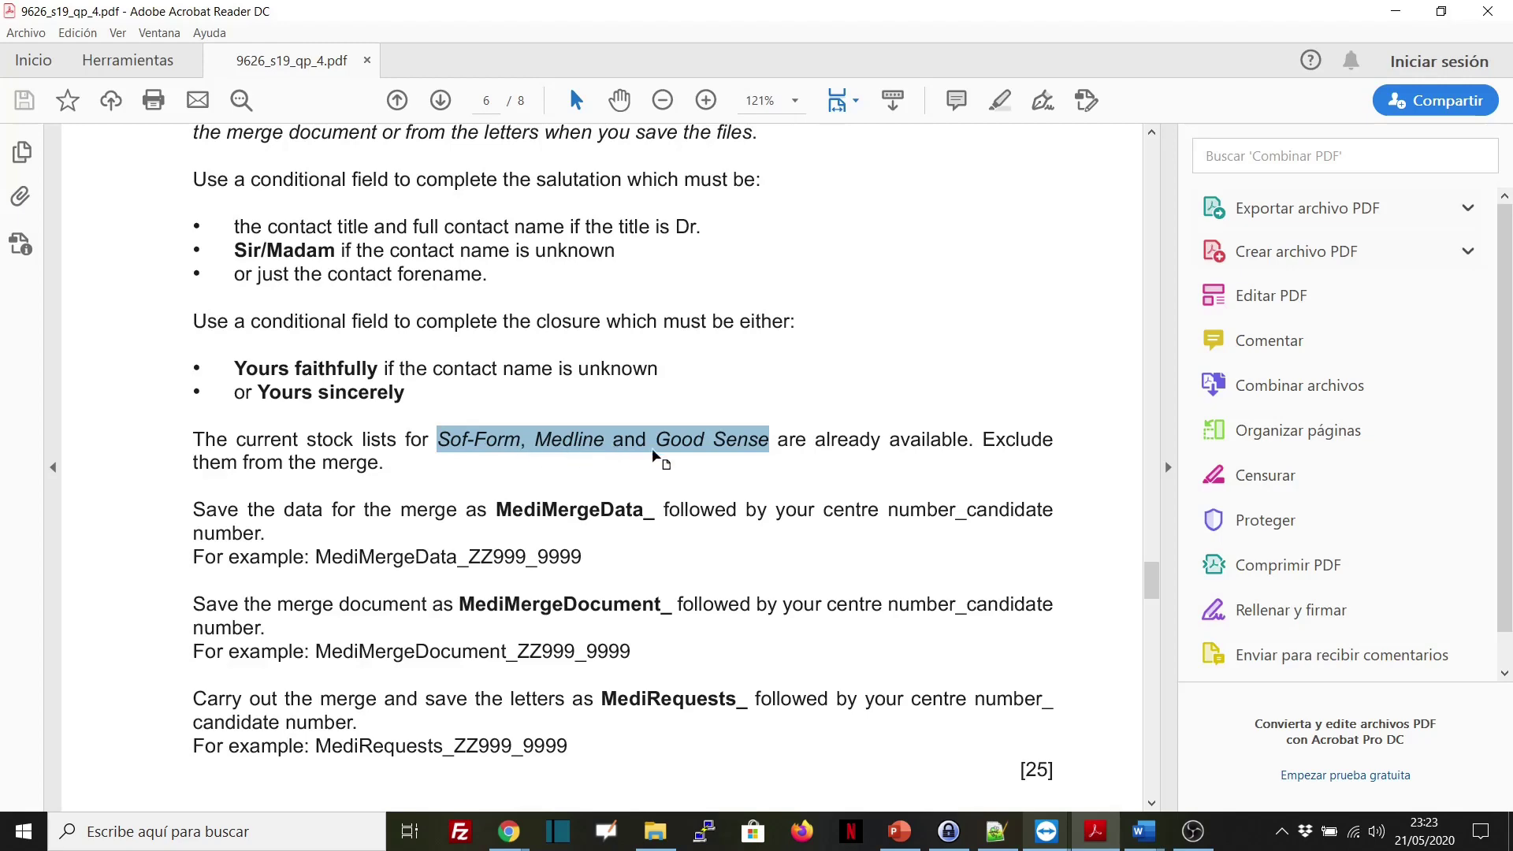
{"action": "left_click", "coordinate": [1092, 834]}
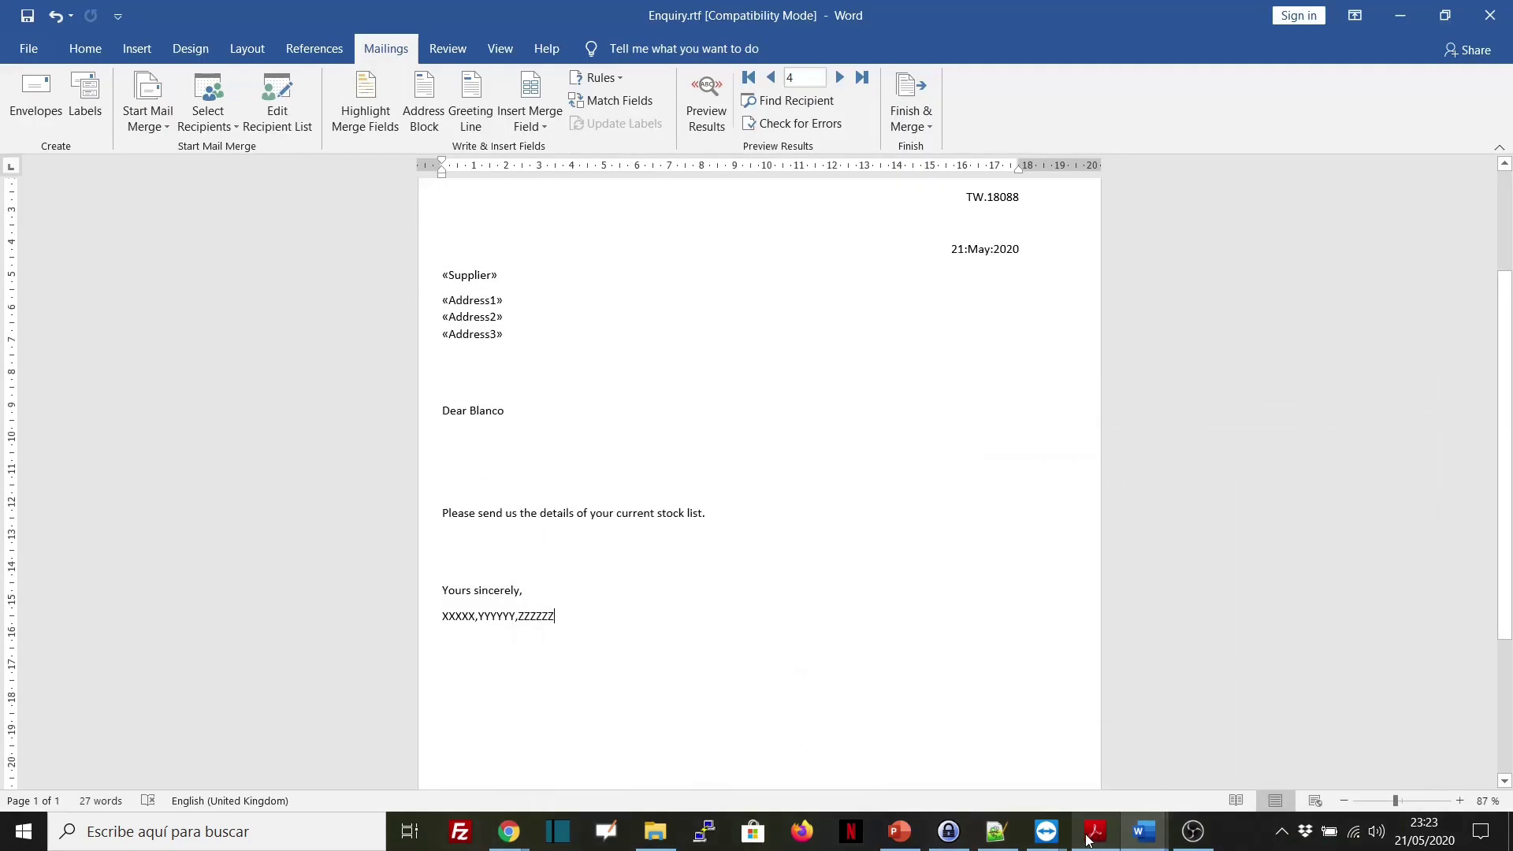
{"action": "mouse_move", "coordinate": [1143, 842]}
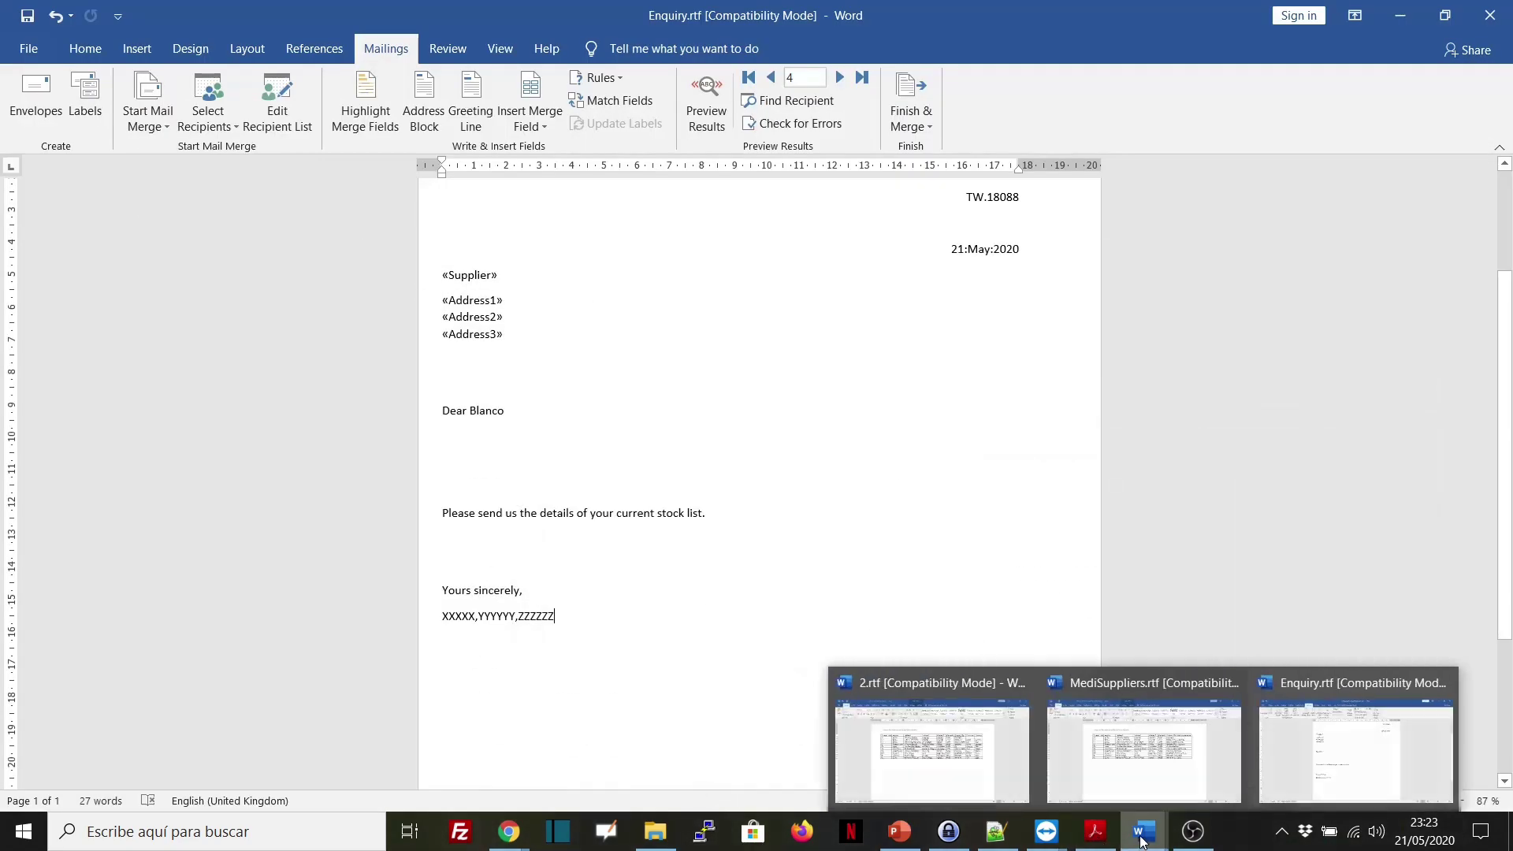
{"action": "left_click", "coordinate": [945, 748]}
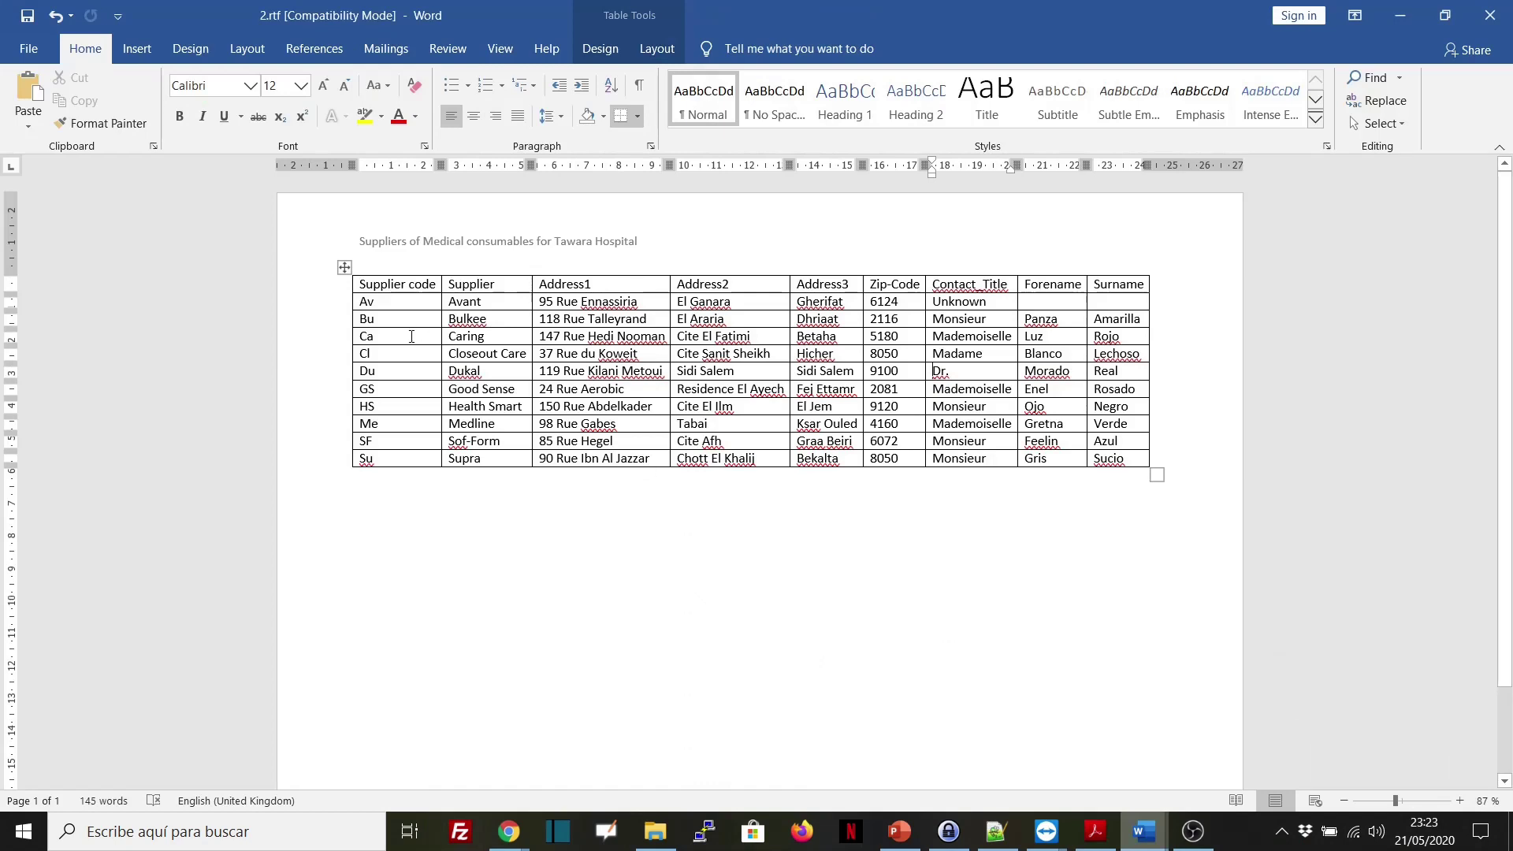
{"action": "double_click", "coordinate": [377, 440]}
{"action": "left_click", "coordinate": [492, 302]}
{"action": "double_click", "coordinate": [370, 477]}
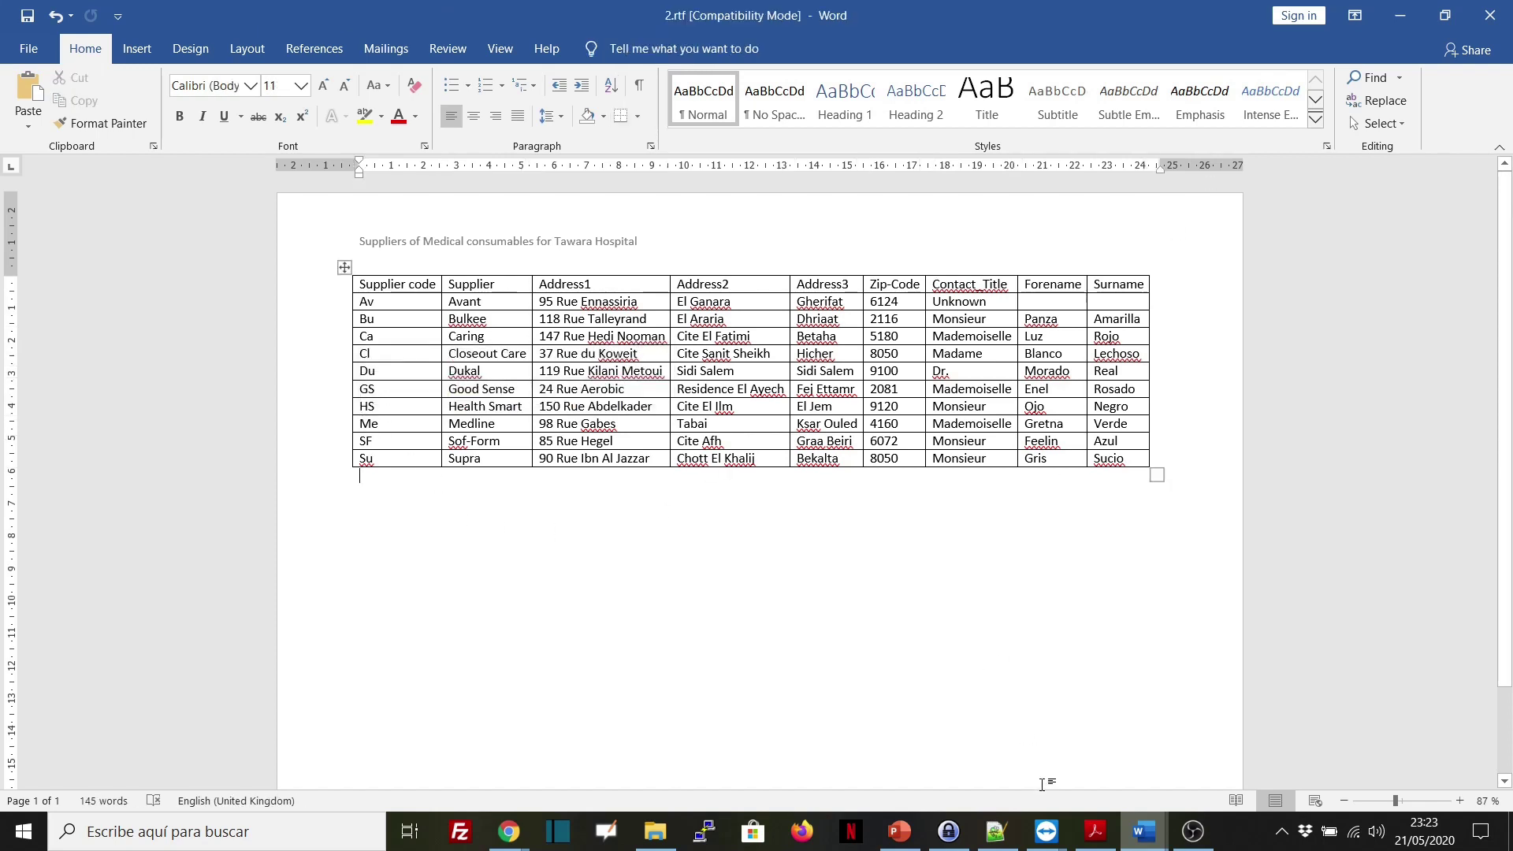
{"action": "left_click", "coordinate": [1144, 832]}
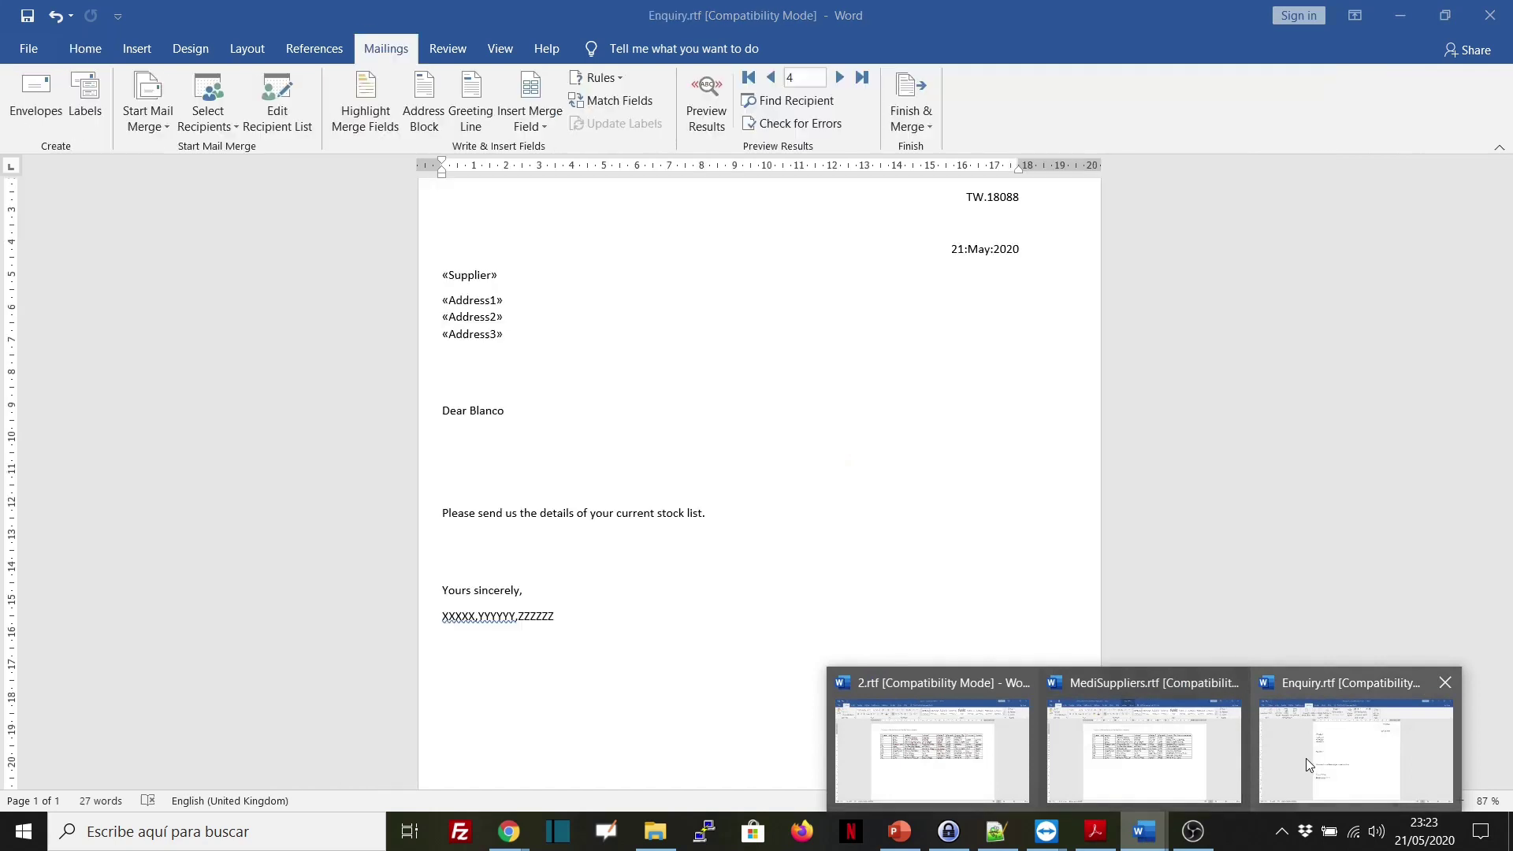
{"action": "left_click", "coordinate": [1306, 759]}
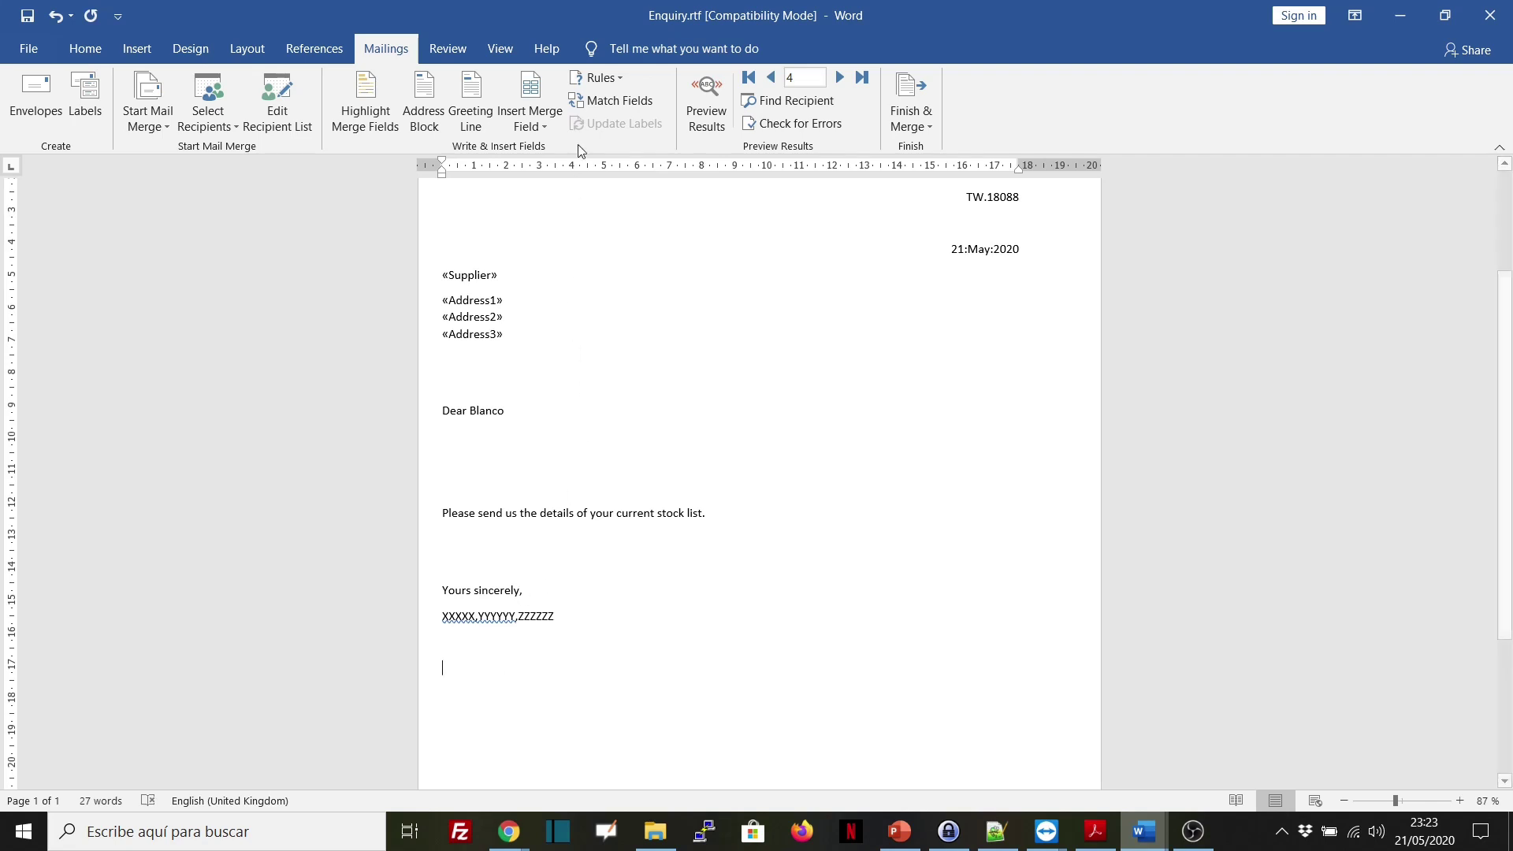
- Start a Skip Record If rule below the candidate details, comparing Supplier_code as Equal to "Sf"
{"action": "left_click", "coordinate": [596, 78]}
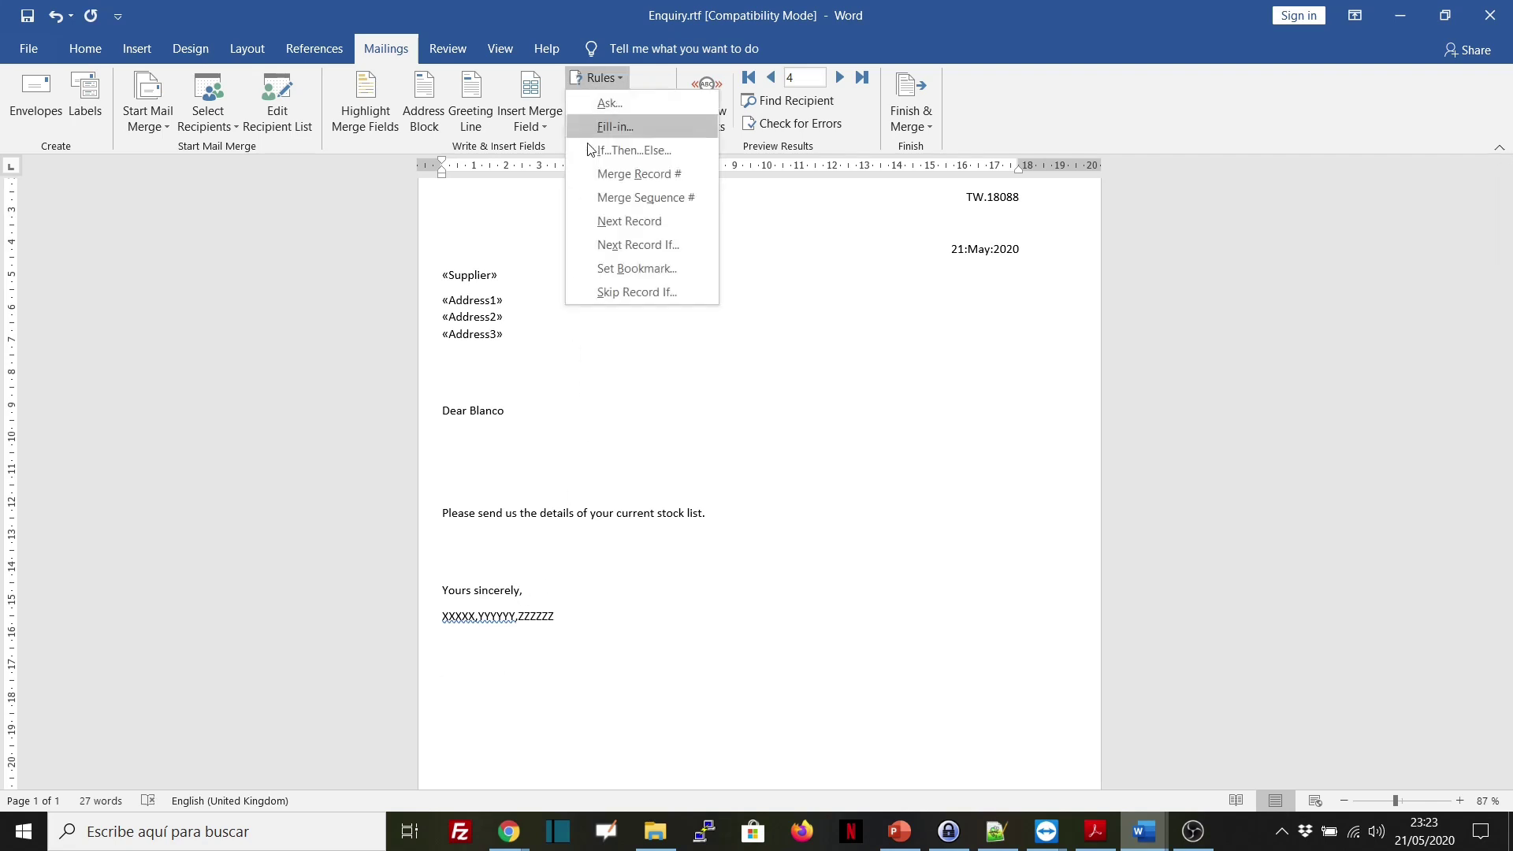
{"action": "left_click", "coordinate": [638, 293]}
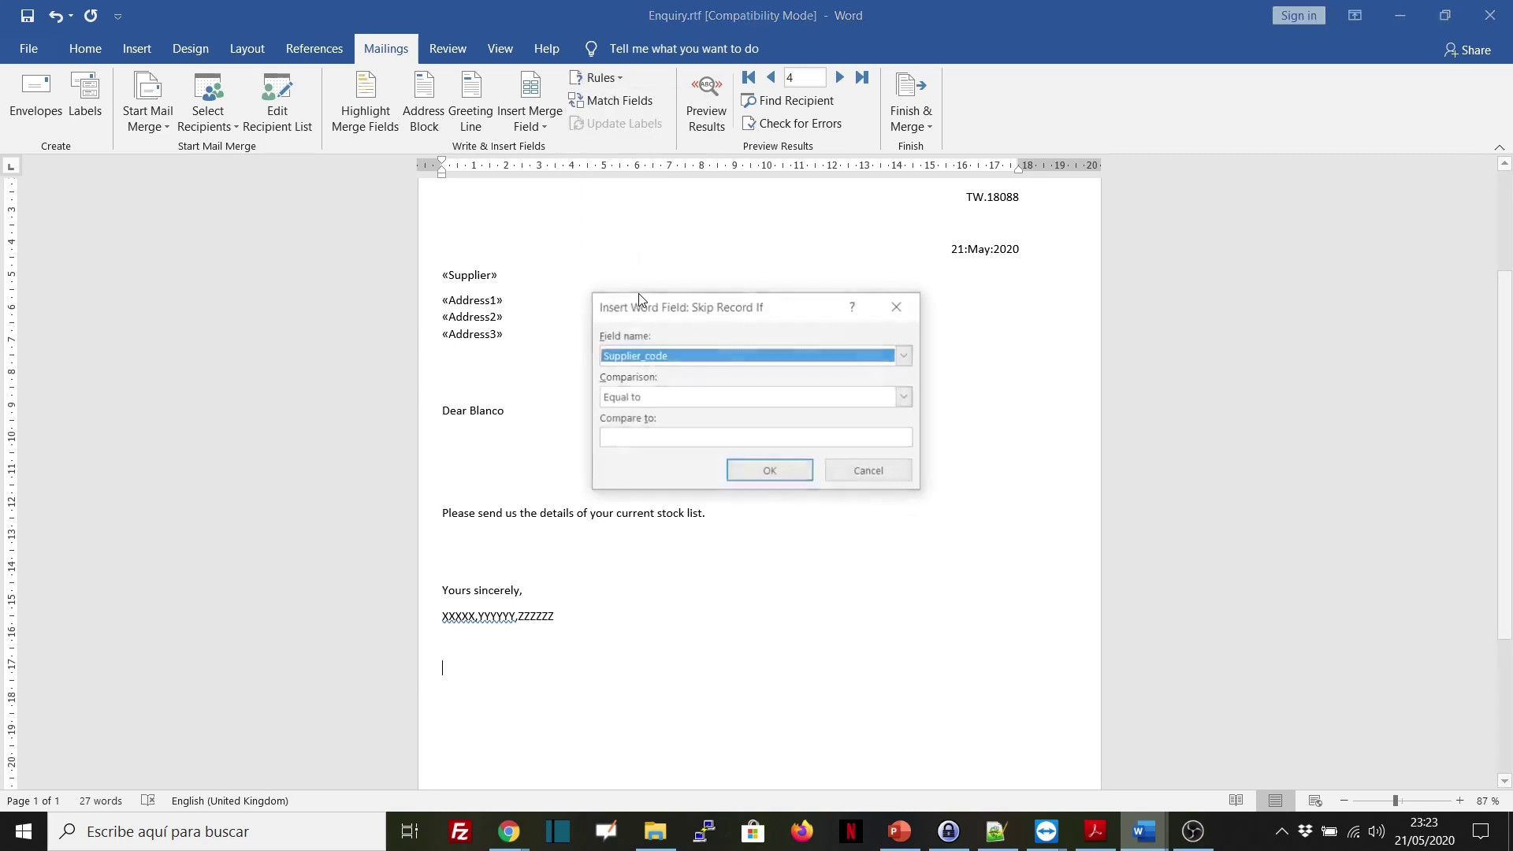
{"action": "left_click", "coordinate": [644, 361]}
{"action": "left_click", "coordinate": [645, 372]}
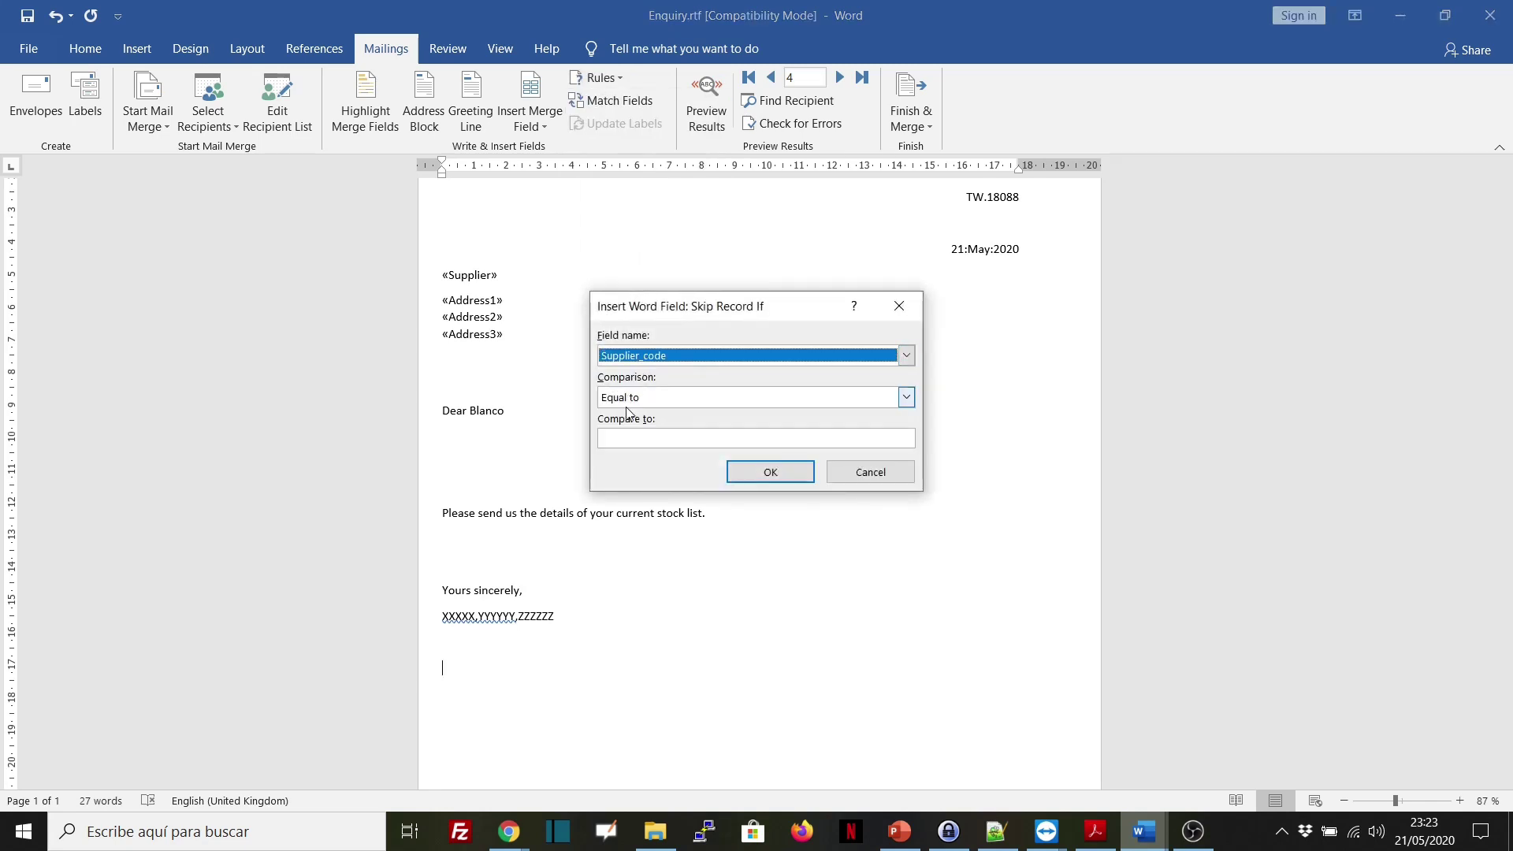
{"action": "left_click", "coordinate": [631, 437]}
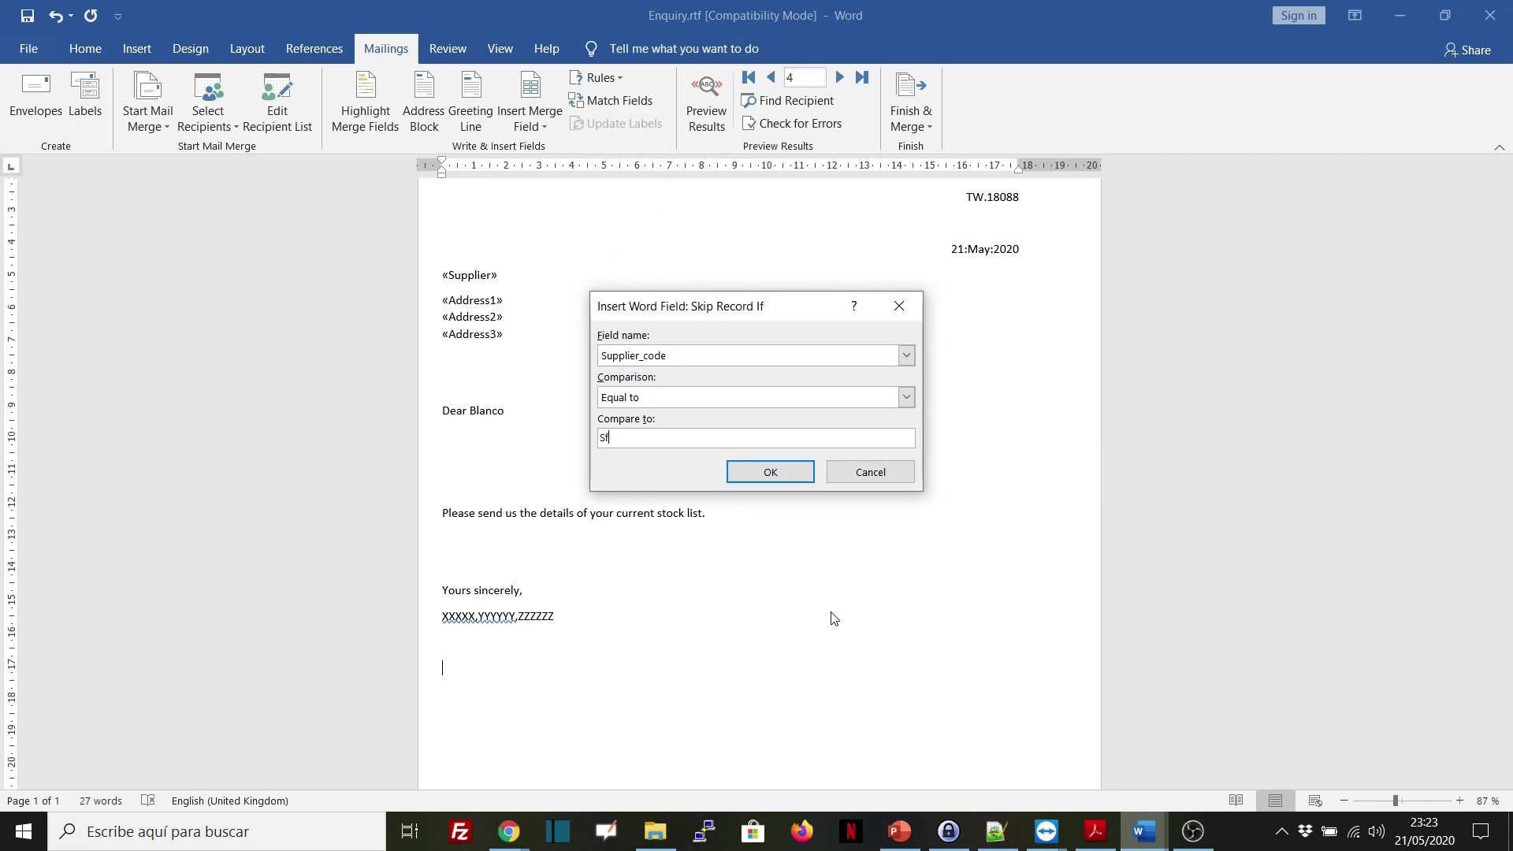
- Check the Sof-Form code in the 2.rtf table, correct the rule's comparison value to "SF" and insert the rule
{"action": "left_click", "coordinate": [1144, 831]}
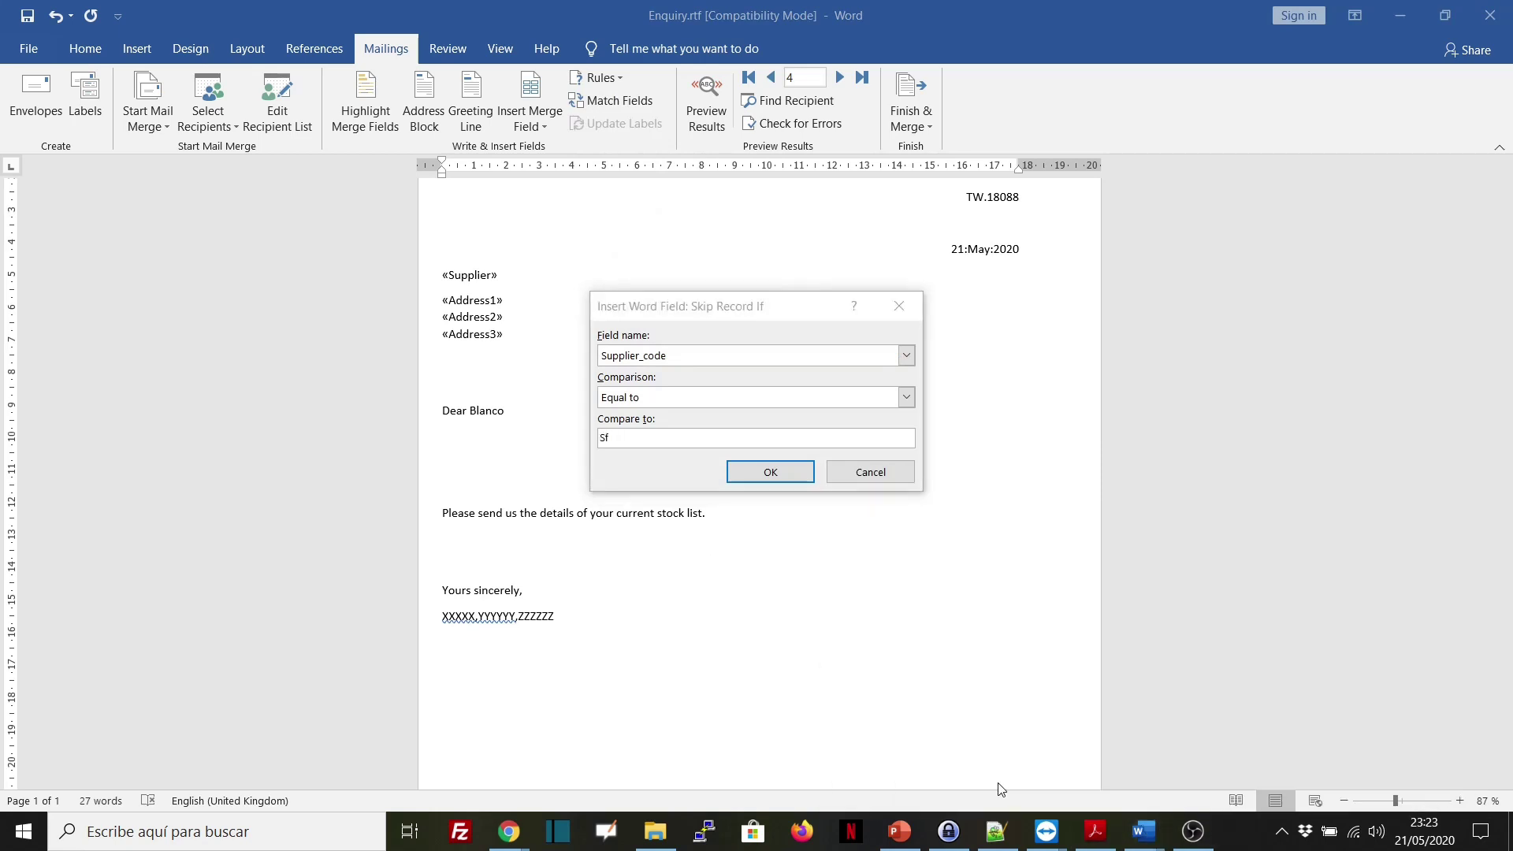
{"action": "mouse_move", "coordinate": [1144, 832]}
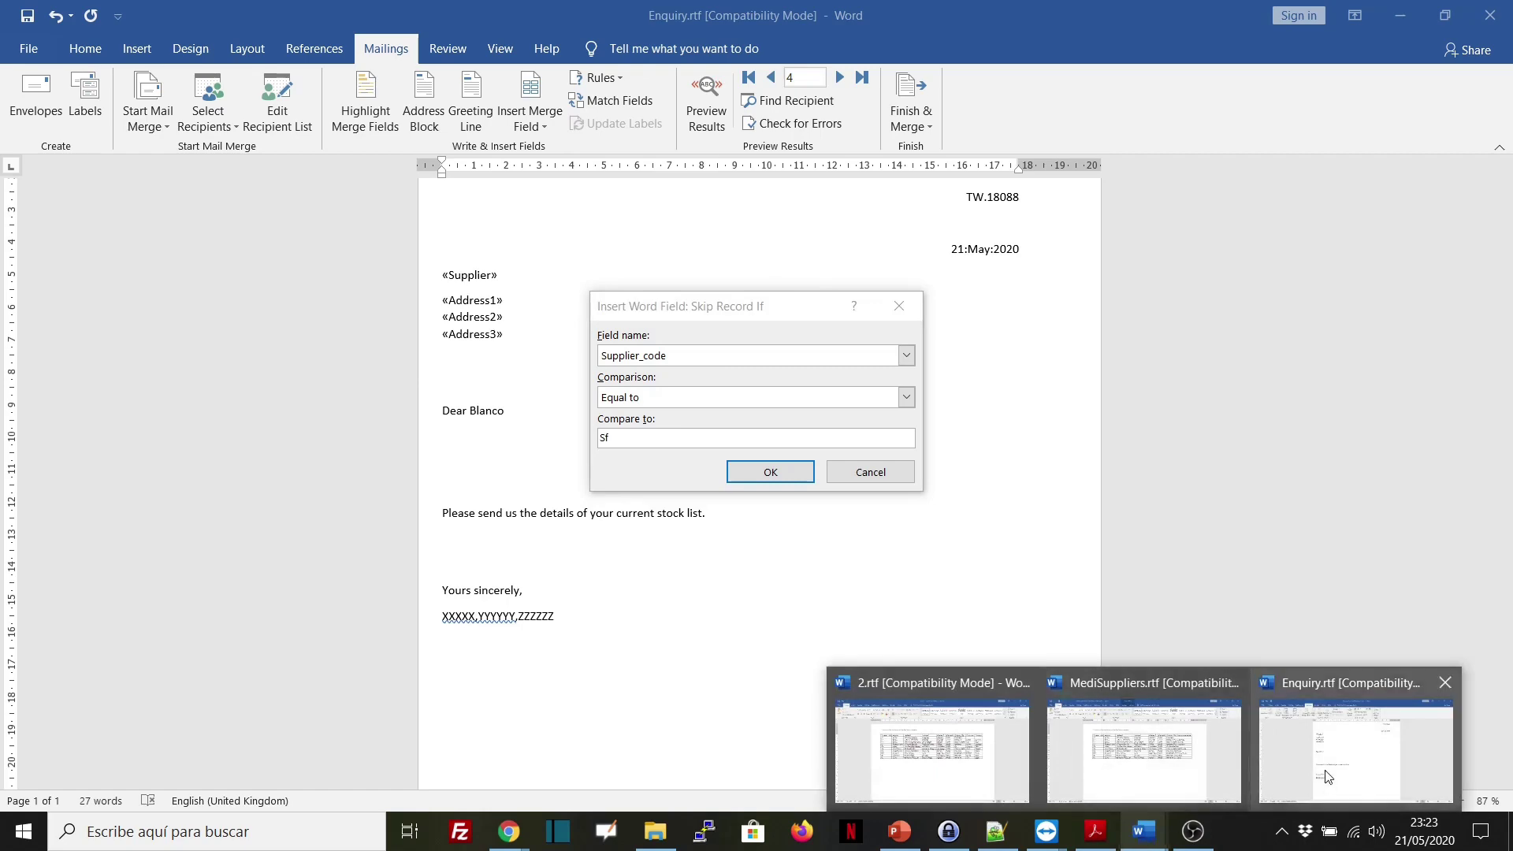
{"action": "mouse_move", "coordinate": [987, 756]}
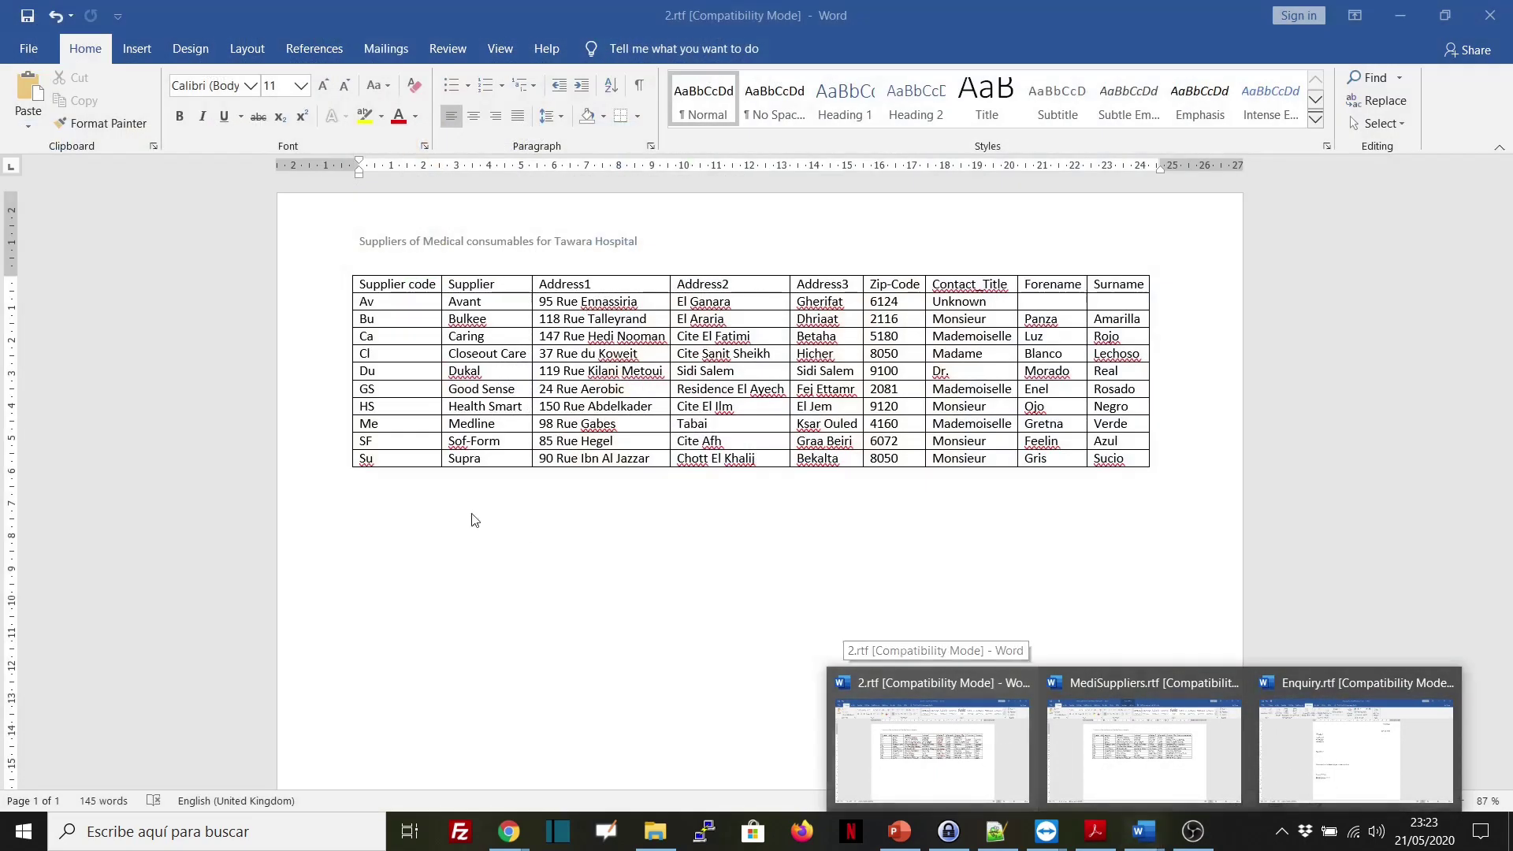
{"action": "left_click", "coordinate": [594, 440]}
{"action": "type", "text": "SfS"}
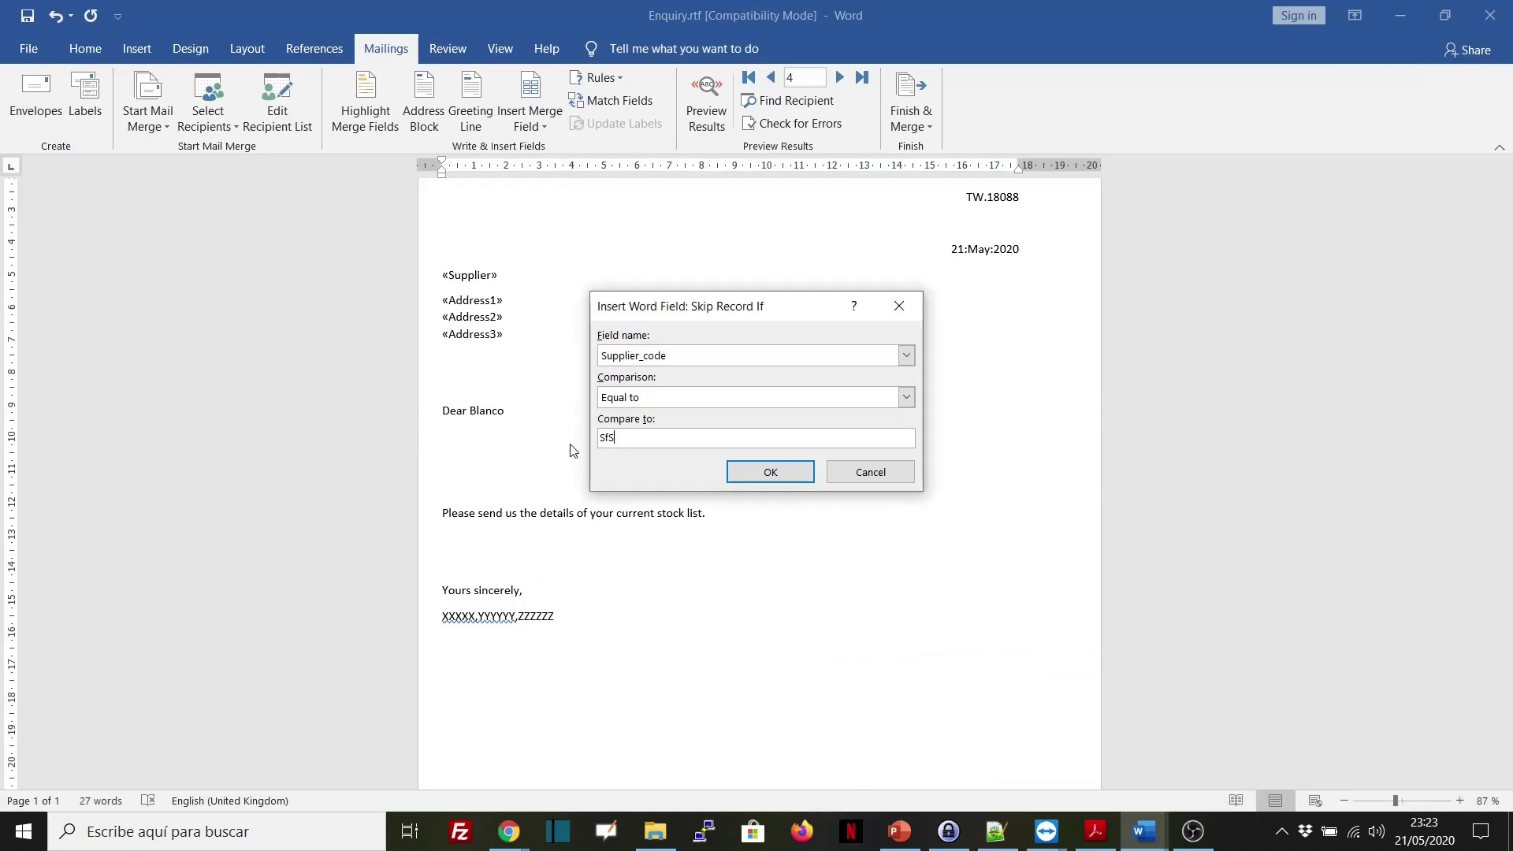
{"action": "type", "text": "F"}
{"action": "key", "text": "BackSpace"}
{"action": "key", "text": "BackSpace"}
{"action": "left_click", "coordinate": [769, 471]}
- Insert a second Skip Record If rule directly after the first, with Supplier_code and the Equal to comparison
{"action": "left_click", "coordinate": [597, 77]}
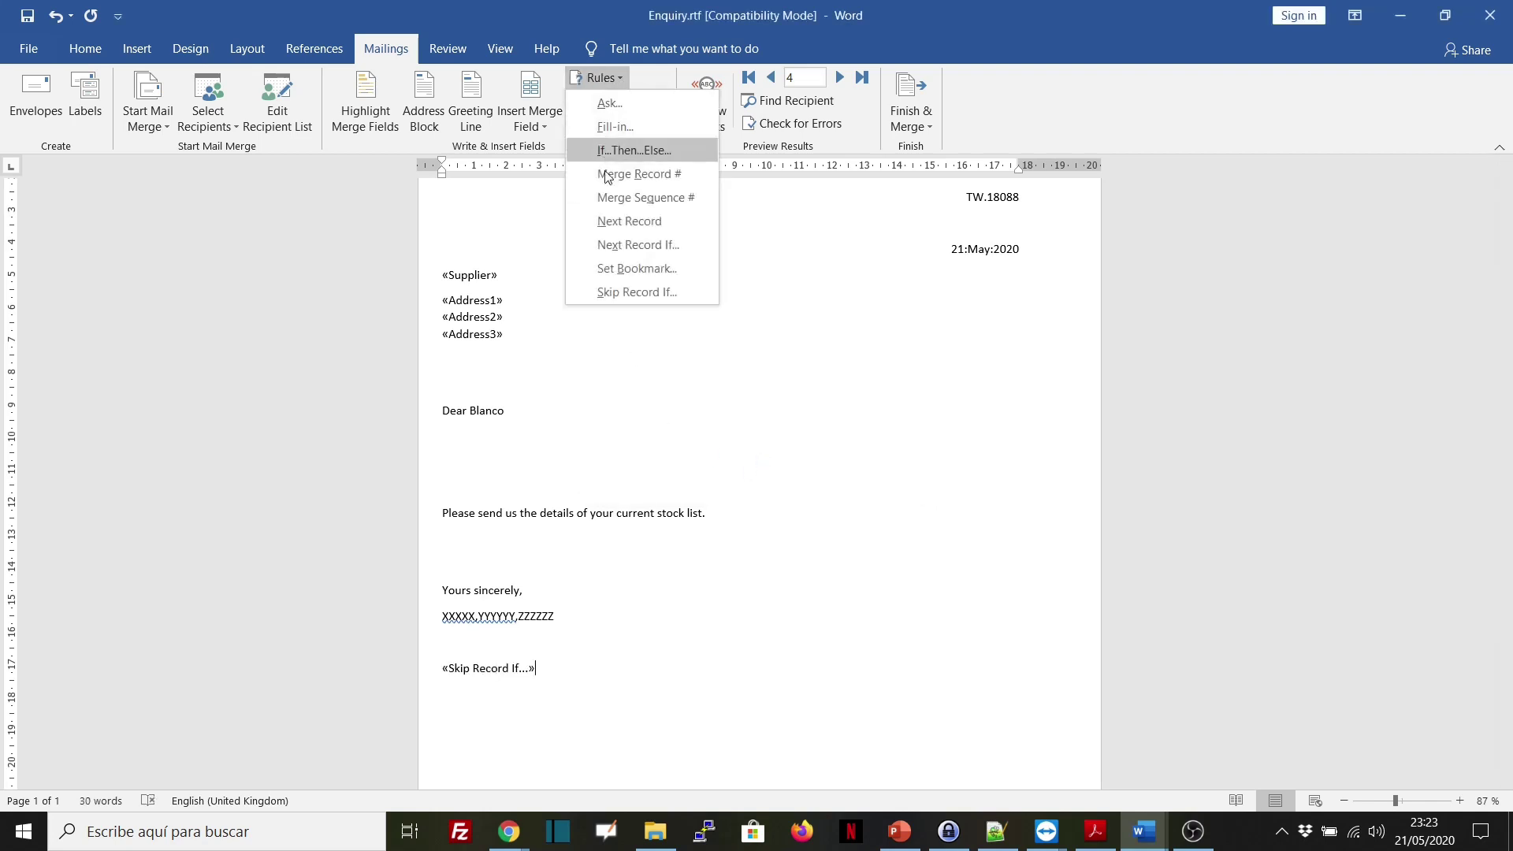
{"action": "left_click", "coordinate": [637, 292]}
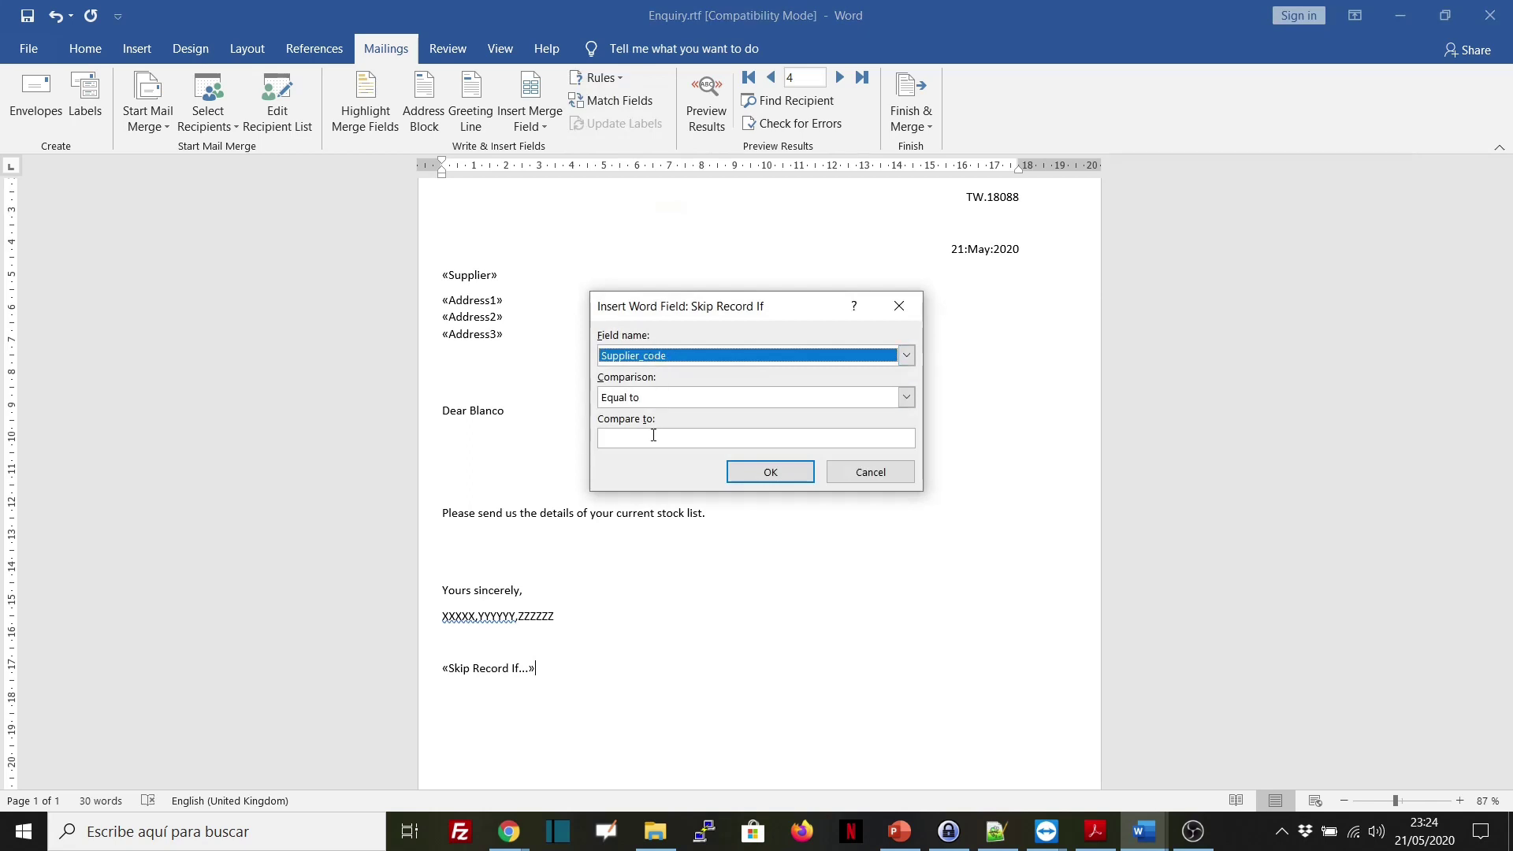
{"action": "left_click", "coordinate": [653, 436]}
{"action": "left_click", "coordinate": [804, 471]}
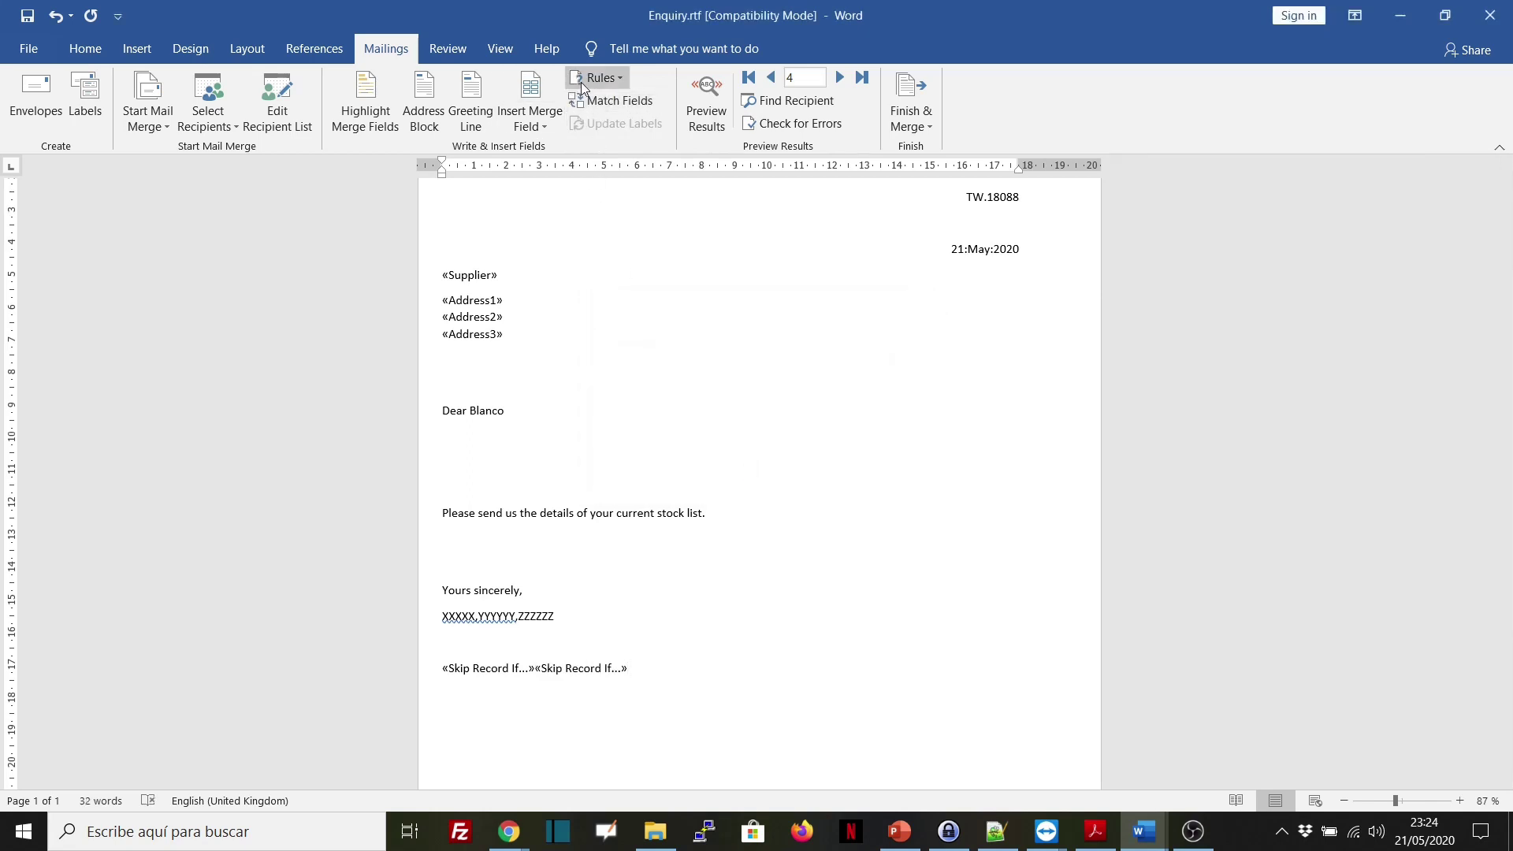
- Check the Good Sense code in the 2.rtf table and add a third Skip Record If rule to Enquiry.rtf with Supplier_code Equal to "GS"
{"action": "left_click", "coordinate": [953, 789]}
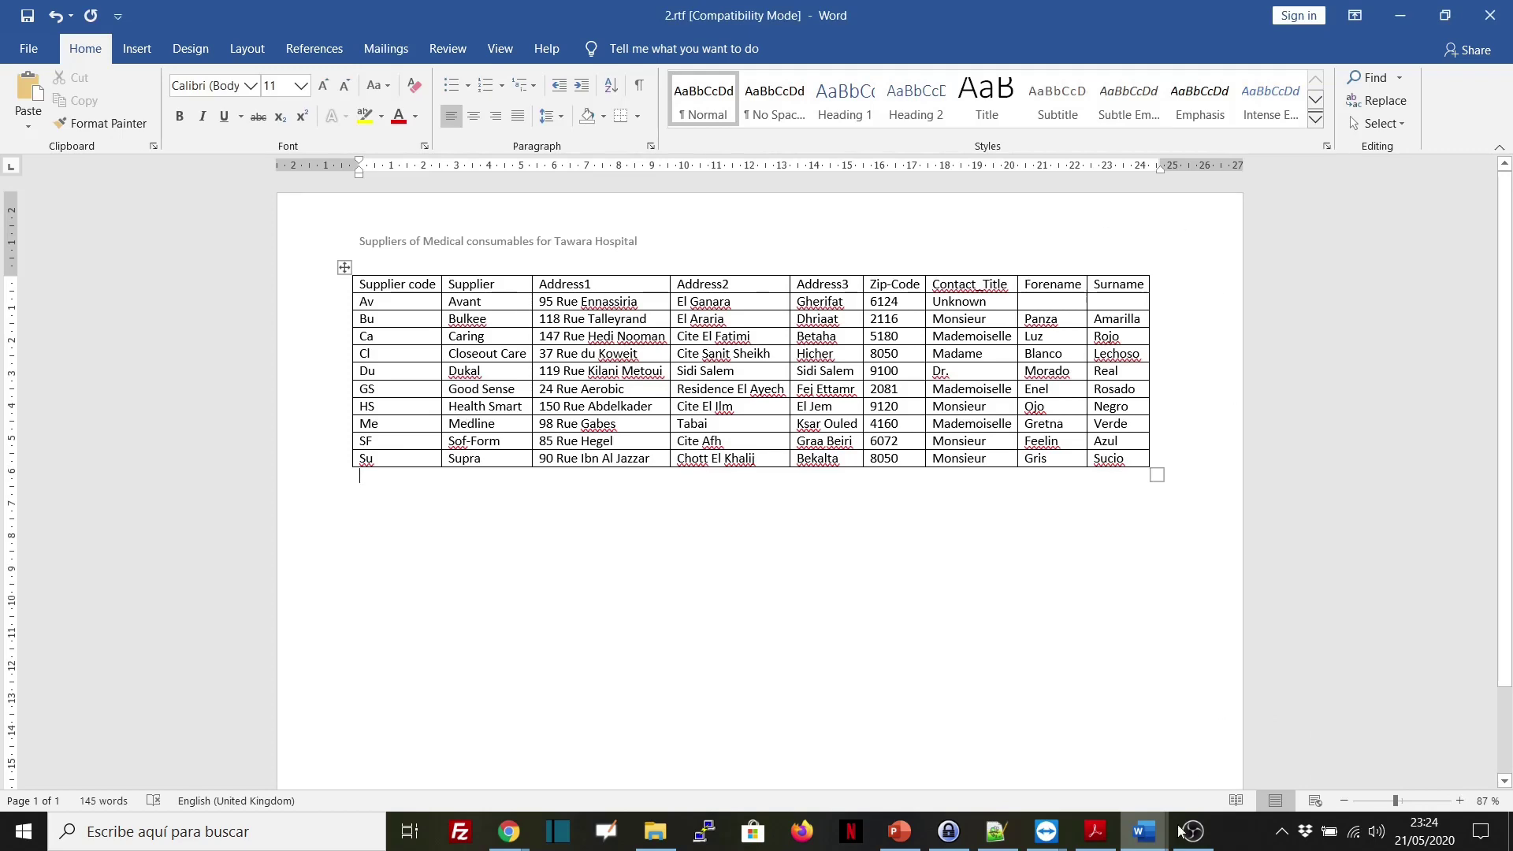
{"action": "mouse_move", "coordinate": [1145, 832]}
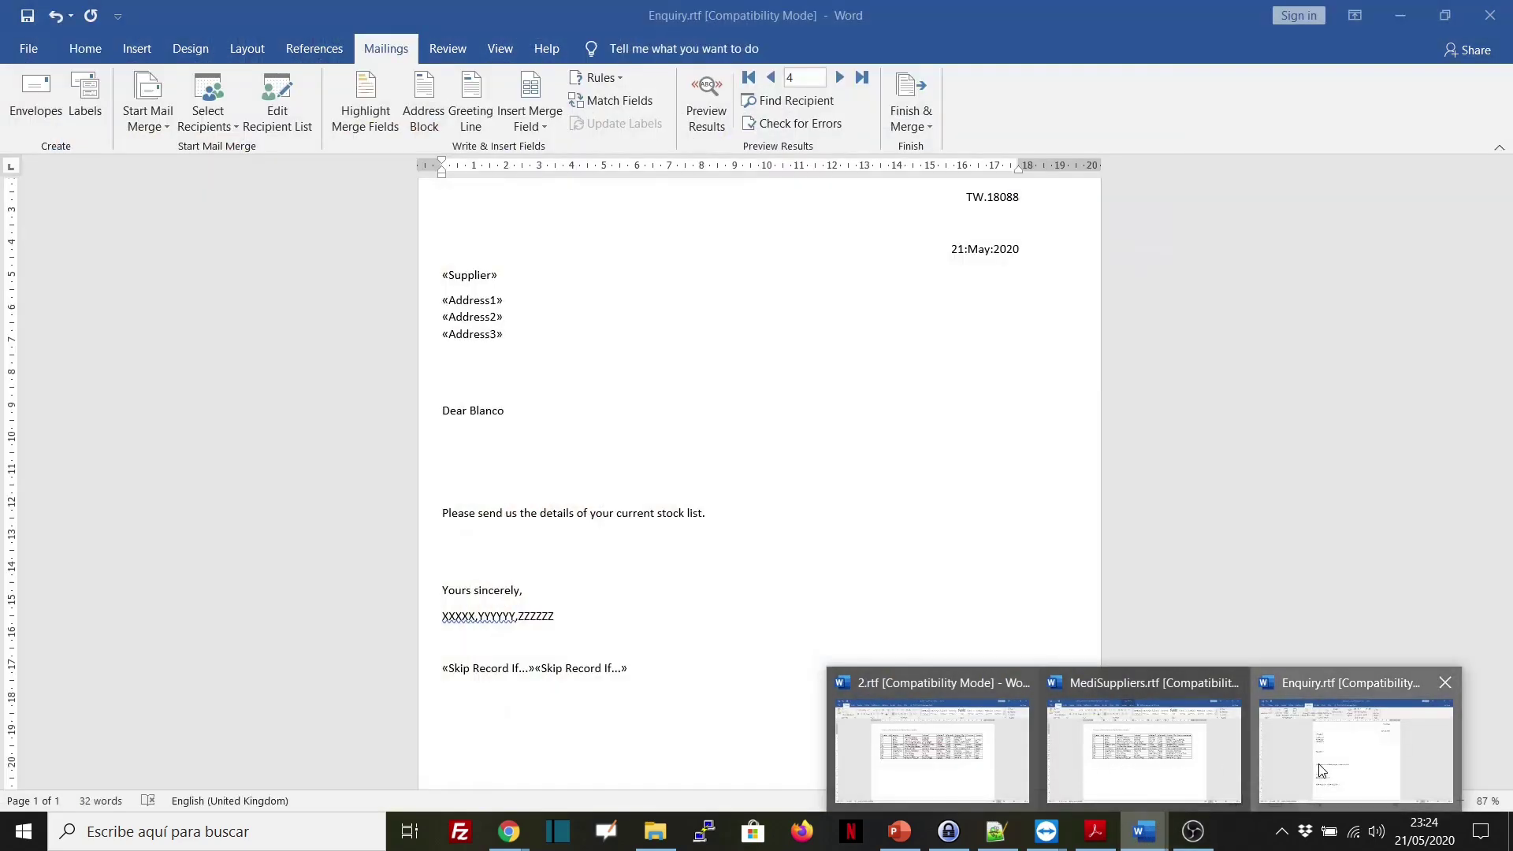
{"action": "left_click", "coordinate": [1355, 753]}
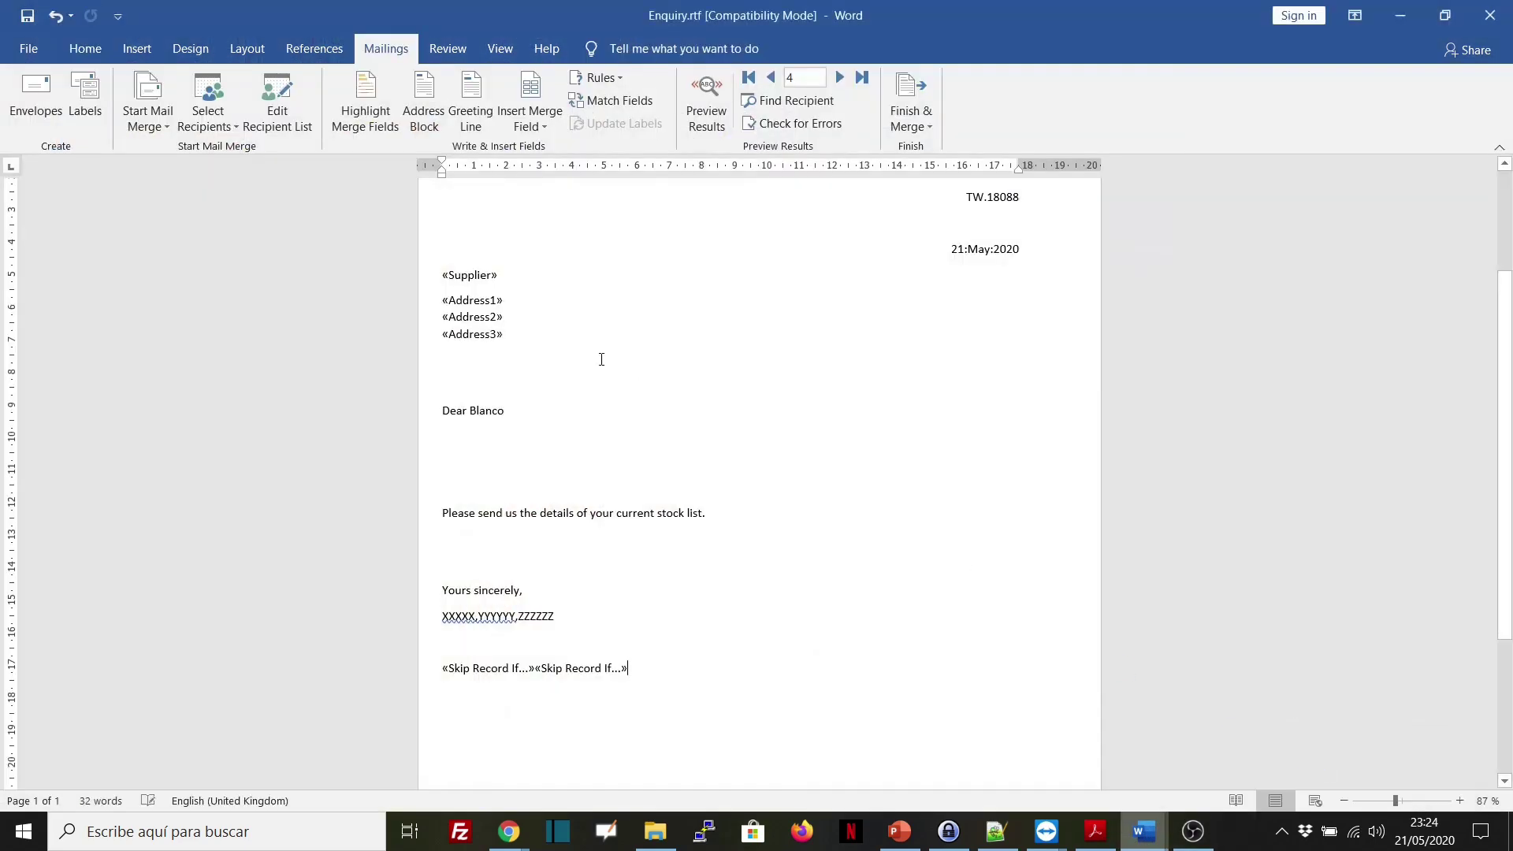
{"action": "left_click", "coordinate": [601, 77]}
{"action": "left_click", "coordinate": [631, 292]}
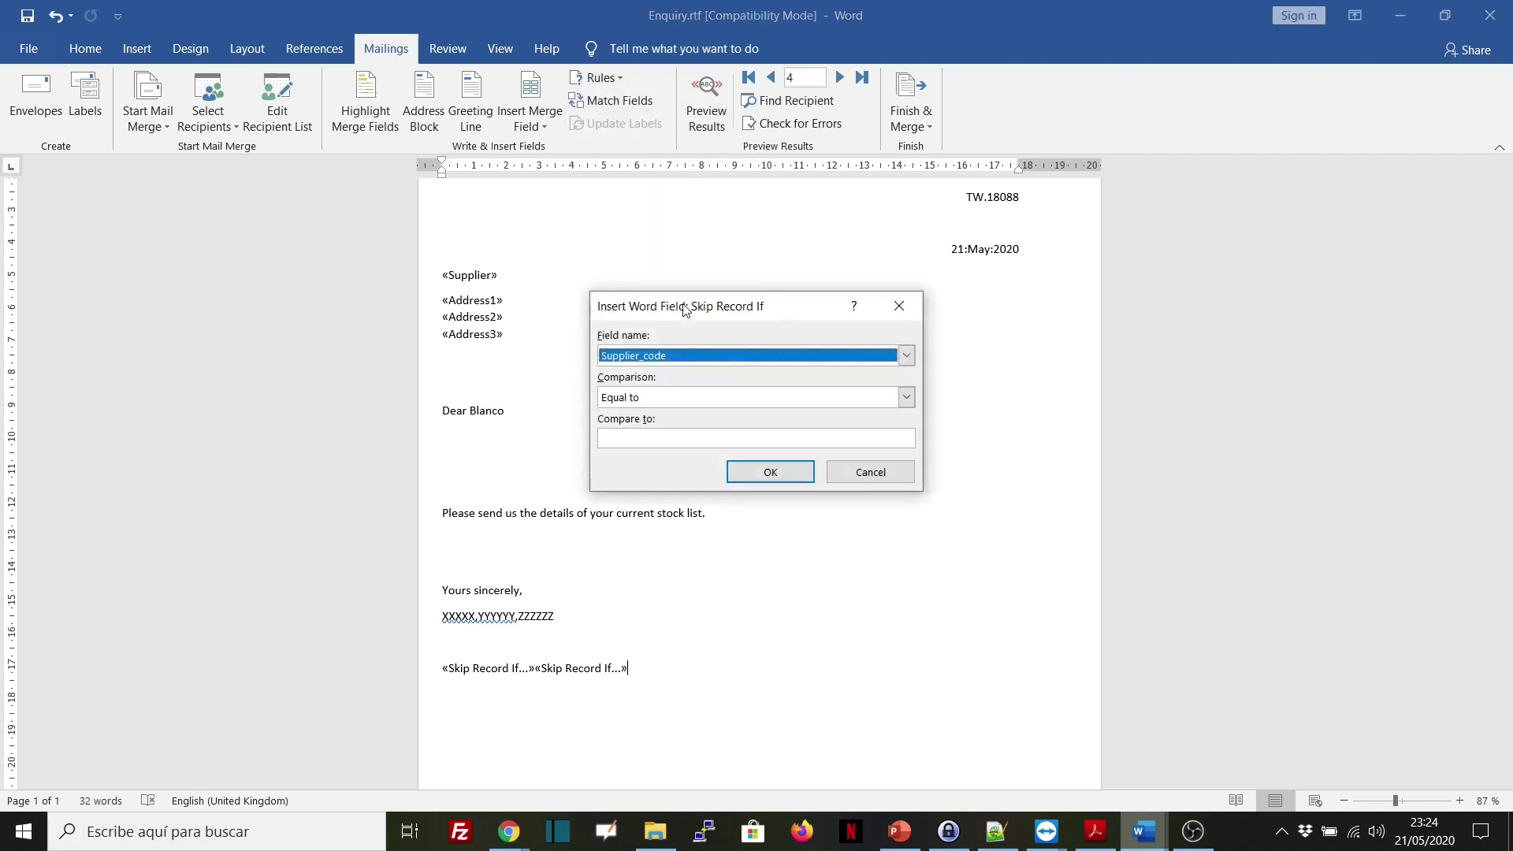
{"action": "left_click", "coordinate": [655, 438]}
{"action": "left_click", "coordinate": [764, 471]}
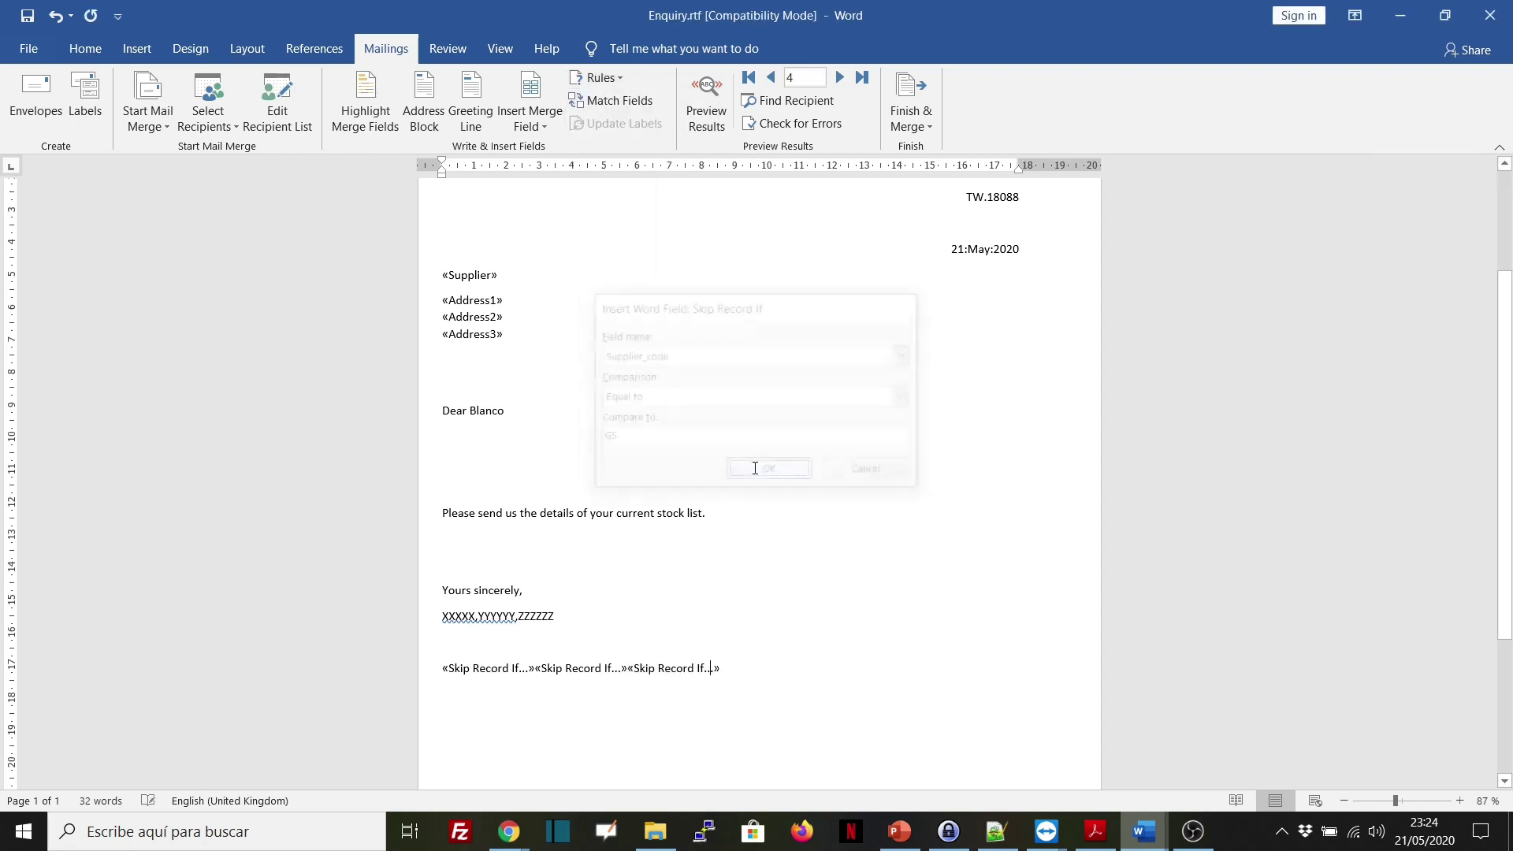
- Reveal the field codes of the three Skip Record If rules below the closure and check each supplier code comparison
{"action": "left_click_drag", "start_coordinate": [672, 669], "coordinate": [426, 668]}
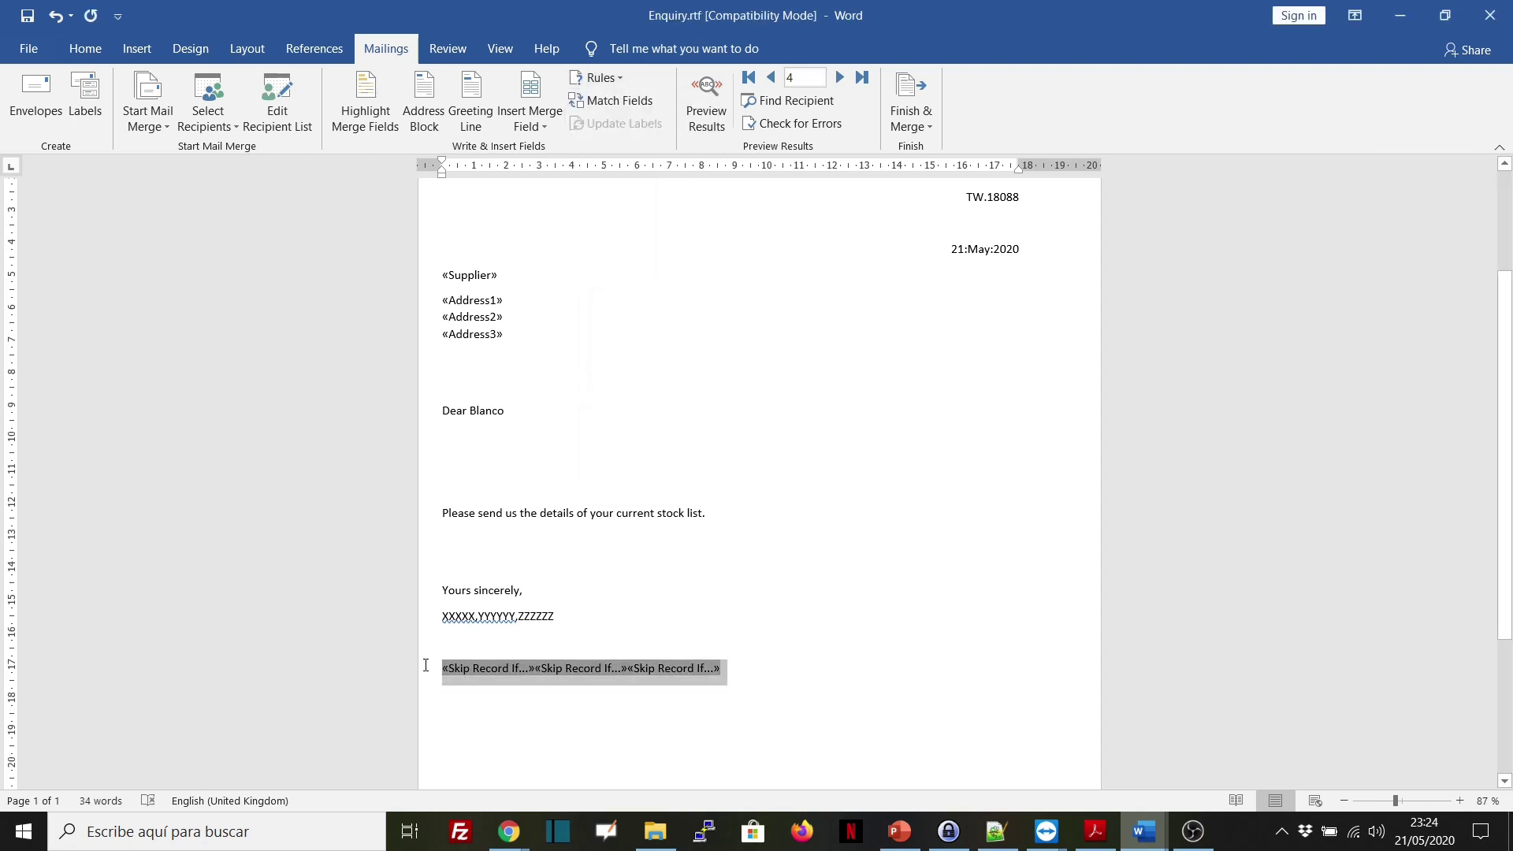
{"action": "right_click", "coordinate": [489, 668]}
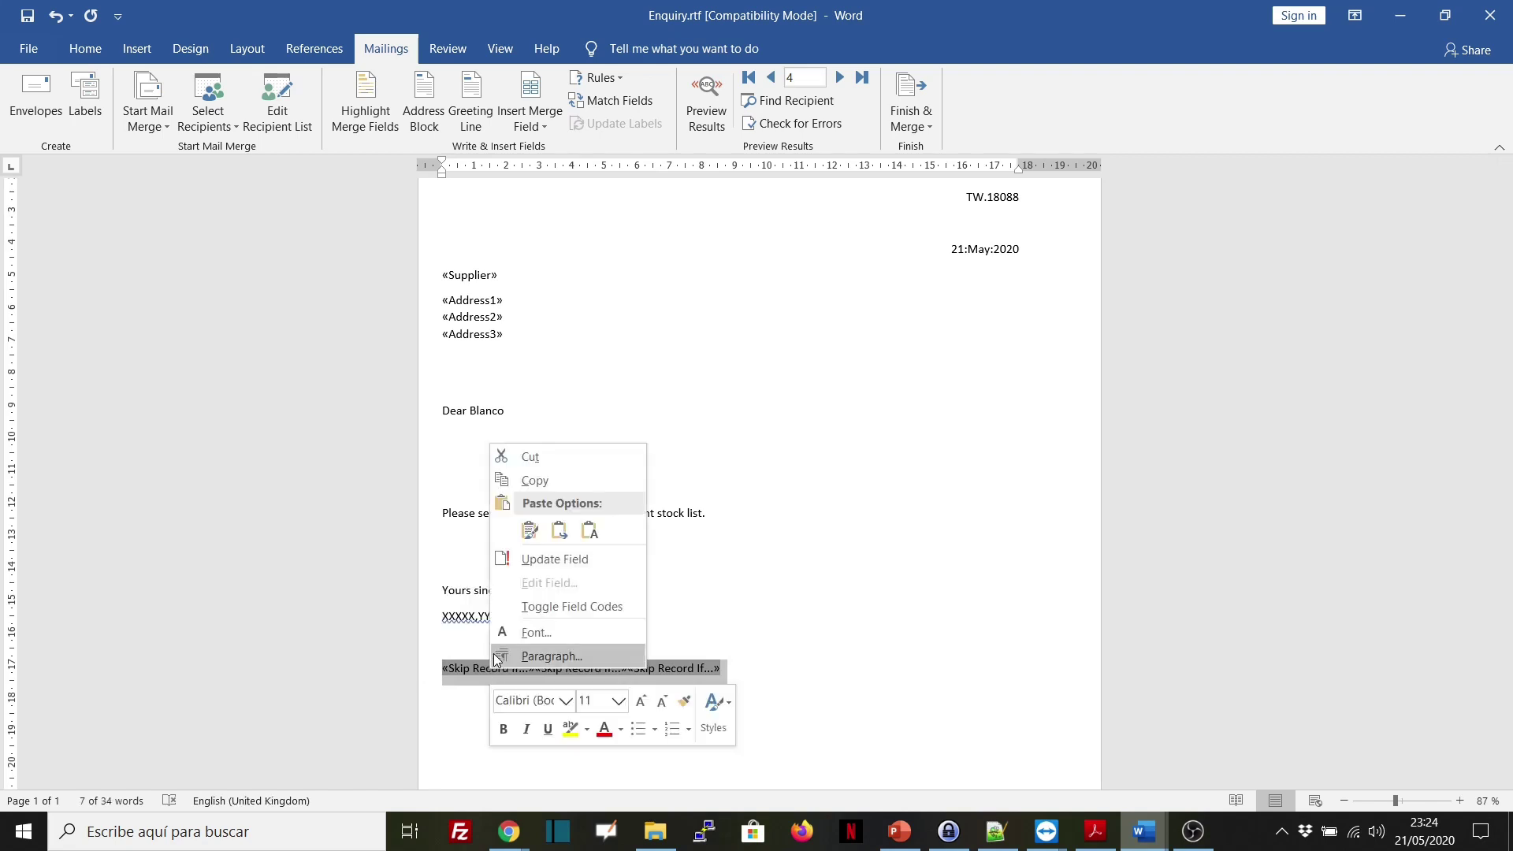
{"action": "left_click", "coordinate": [526, 608]}
{"action": "left_click", "coordinate": [676, 686]}
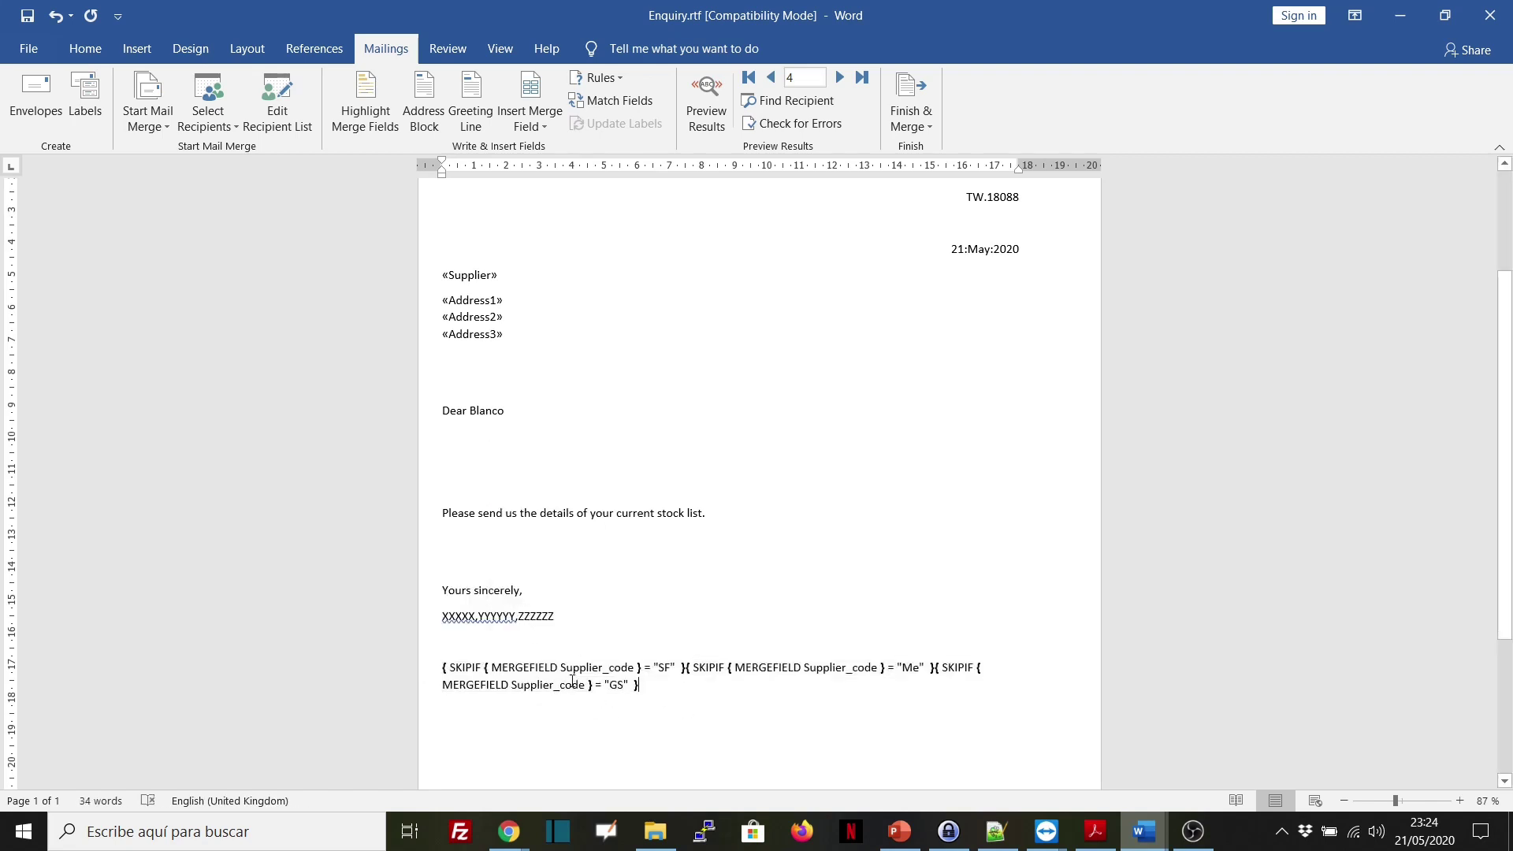
{"action": "left_click", "coordinate": [645, 673]}
{"action": "left_click", "coordinate": [926, 669]}
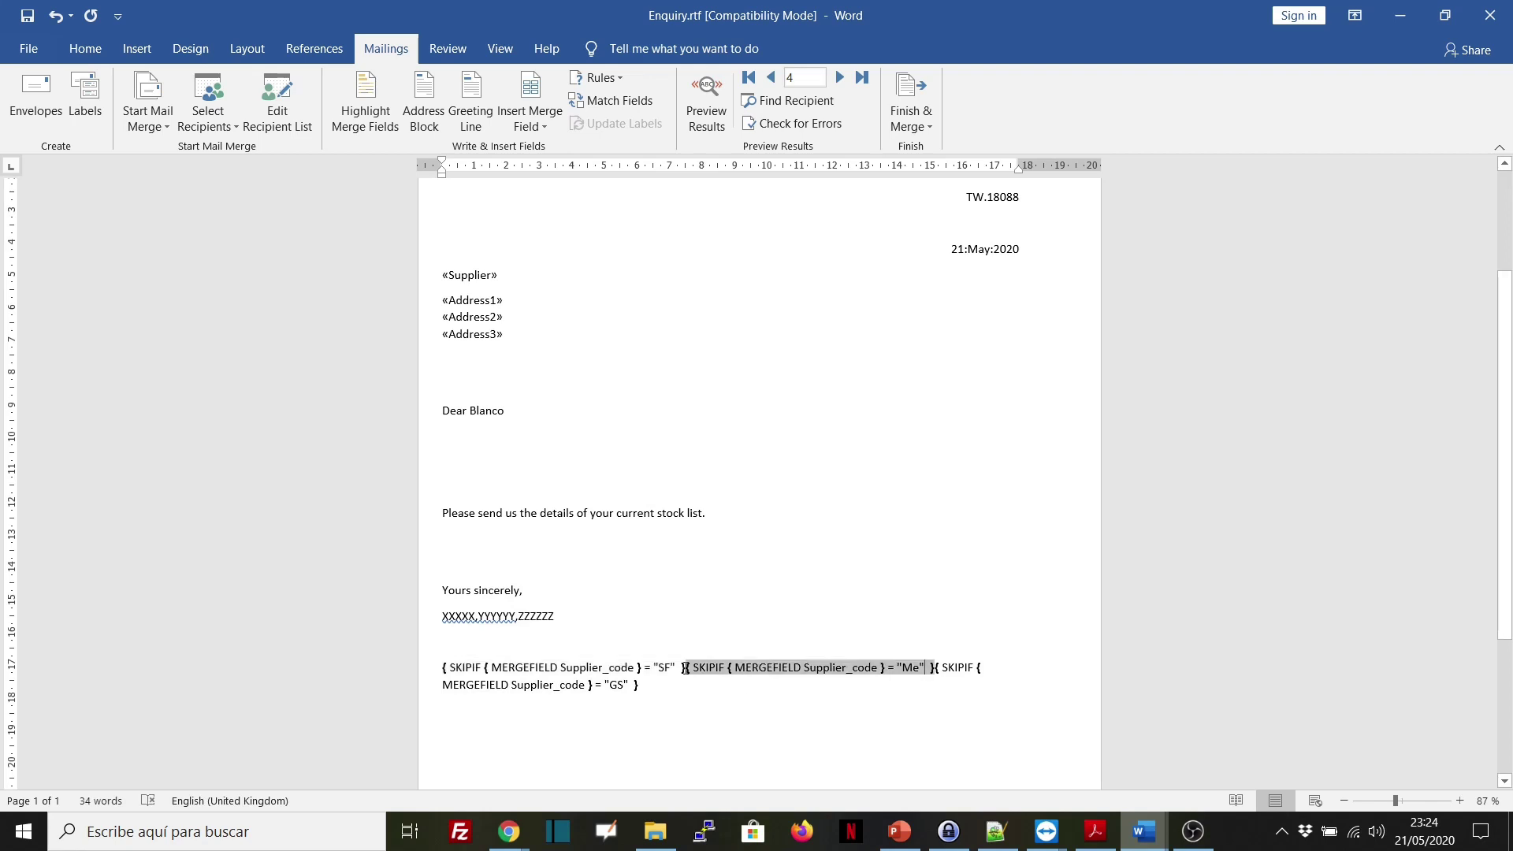
{"action": "left_click", "coordinate": [656, 647]}
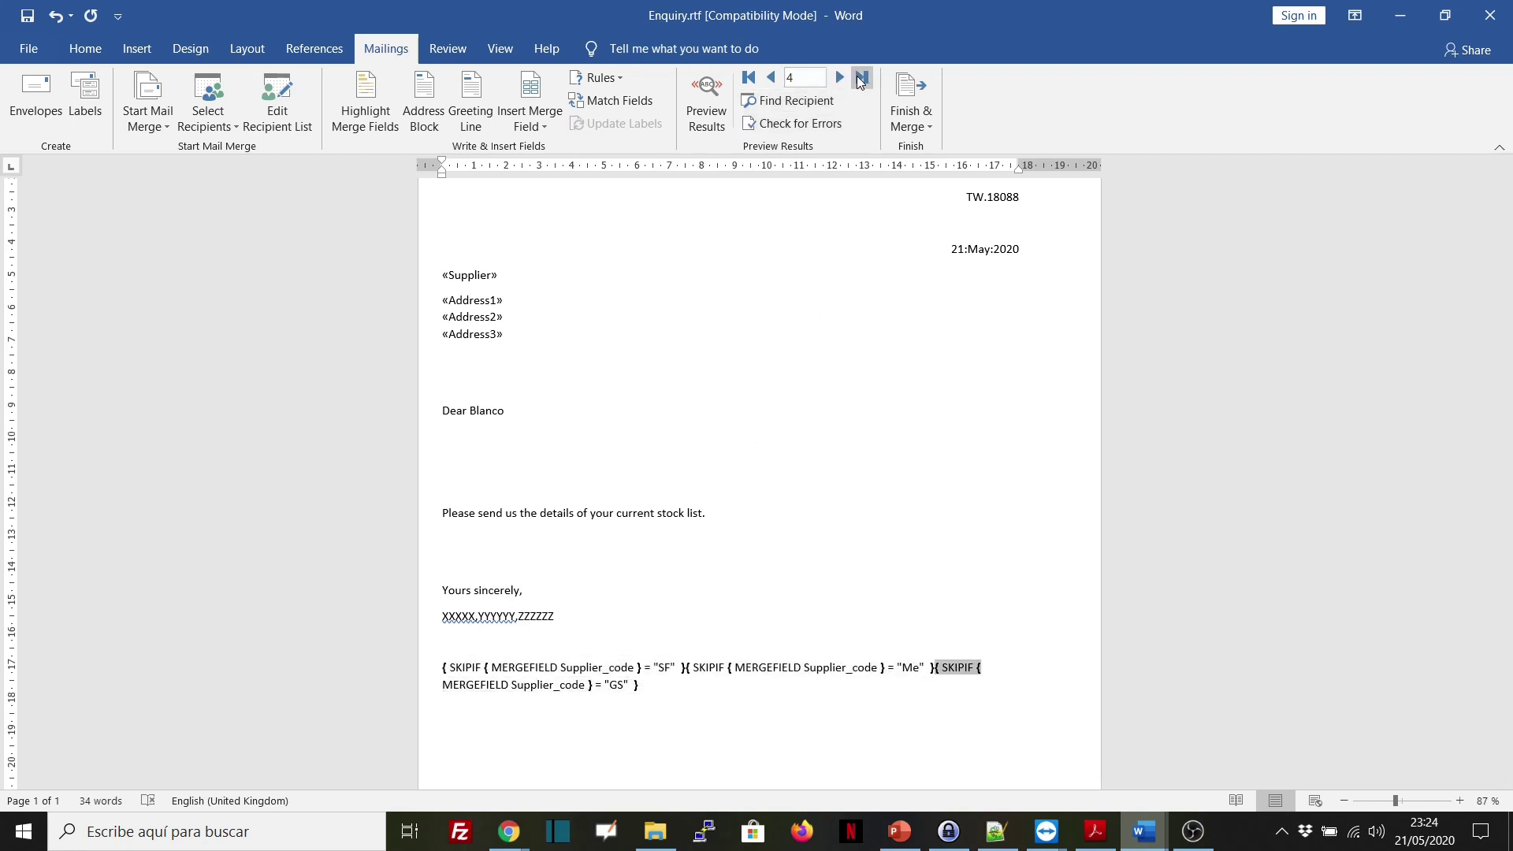
- Go to record 10 and preview its merged letter, switching the preview off again
{"action": "left_click", "coordinate": [842, 78]}
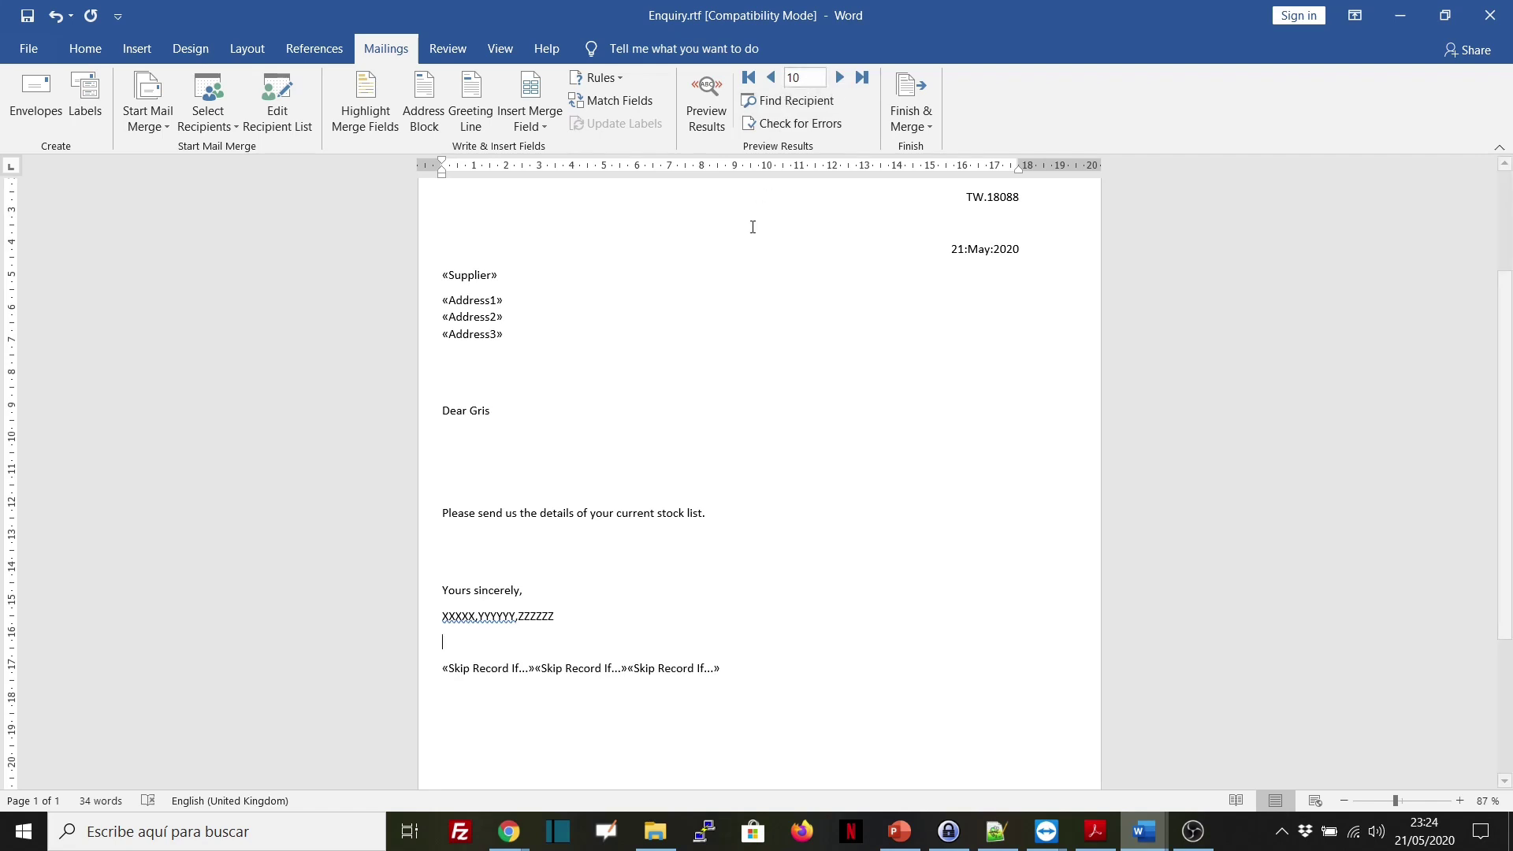
{"action": "left_click", "coordinate": [709, 120]}
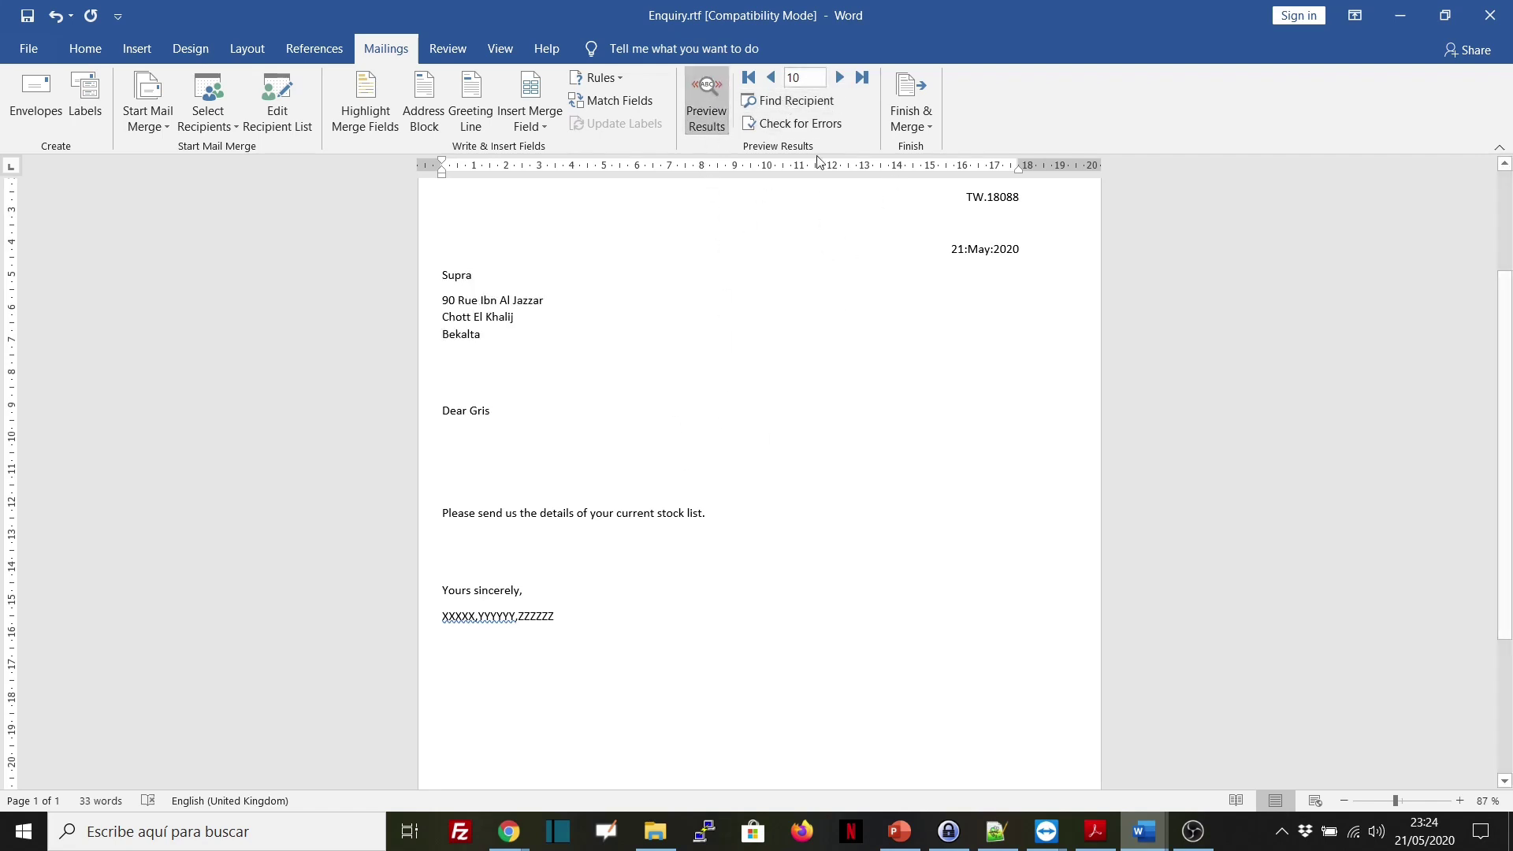
{"action": "left_click", "coordinate": [709, 102]}
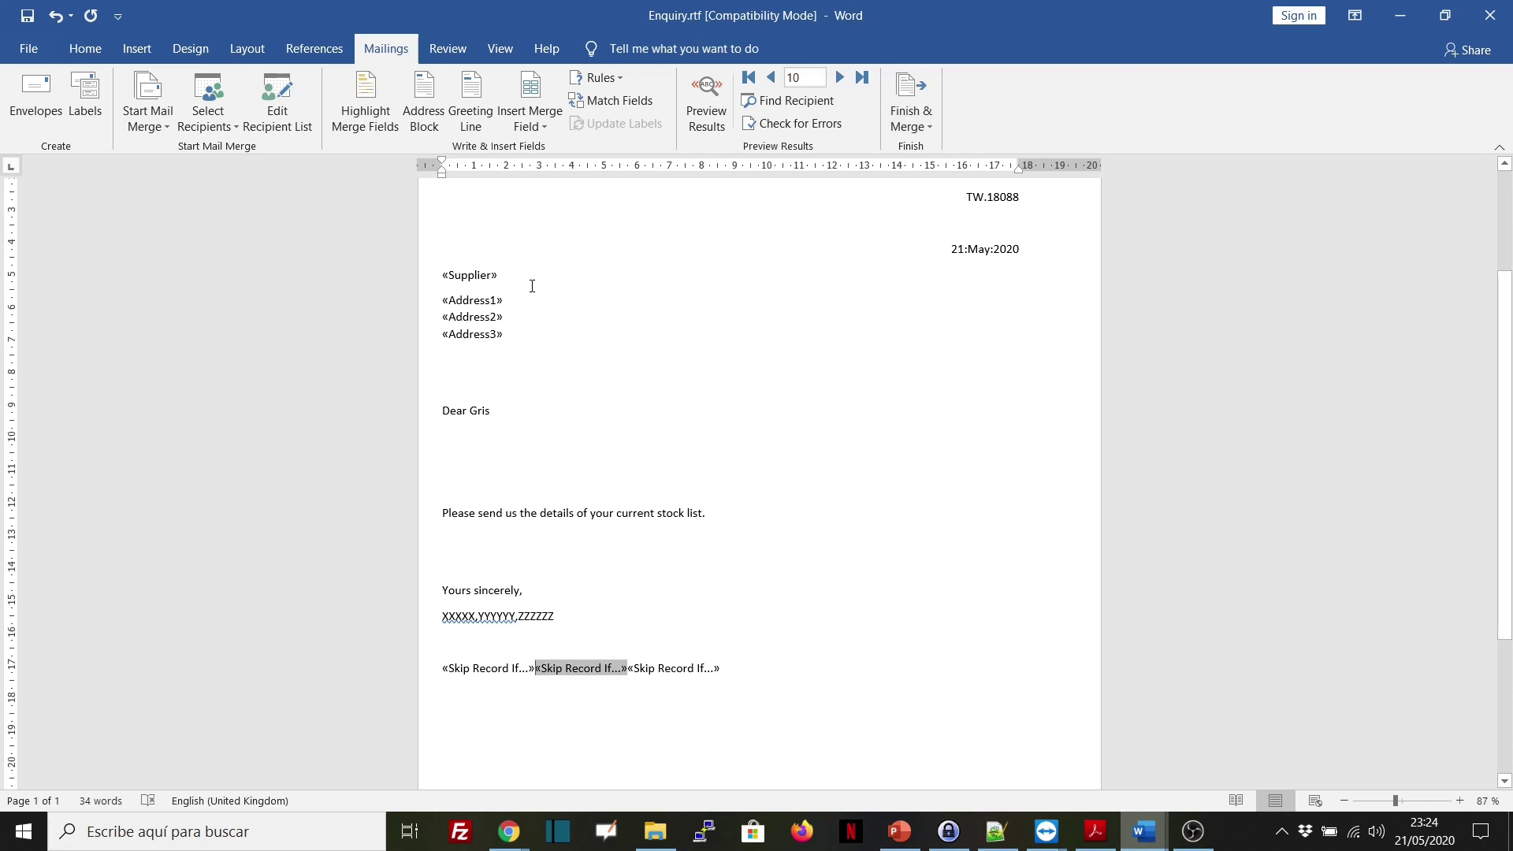
- Preview the merged letters one record at a time backwards to record 2, and return to the merge field view
{"action": "left_click", "coordinate": [707, 101]}
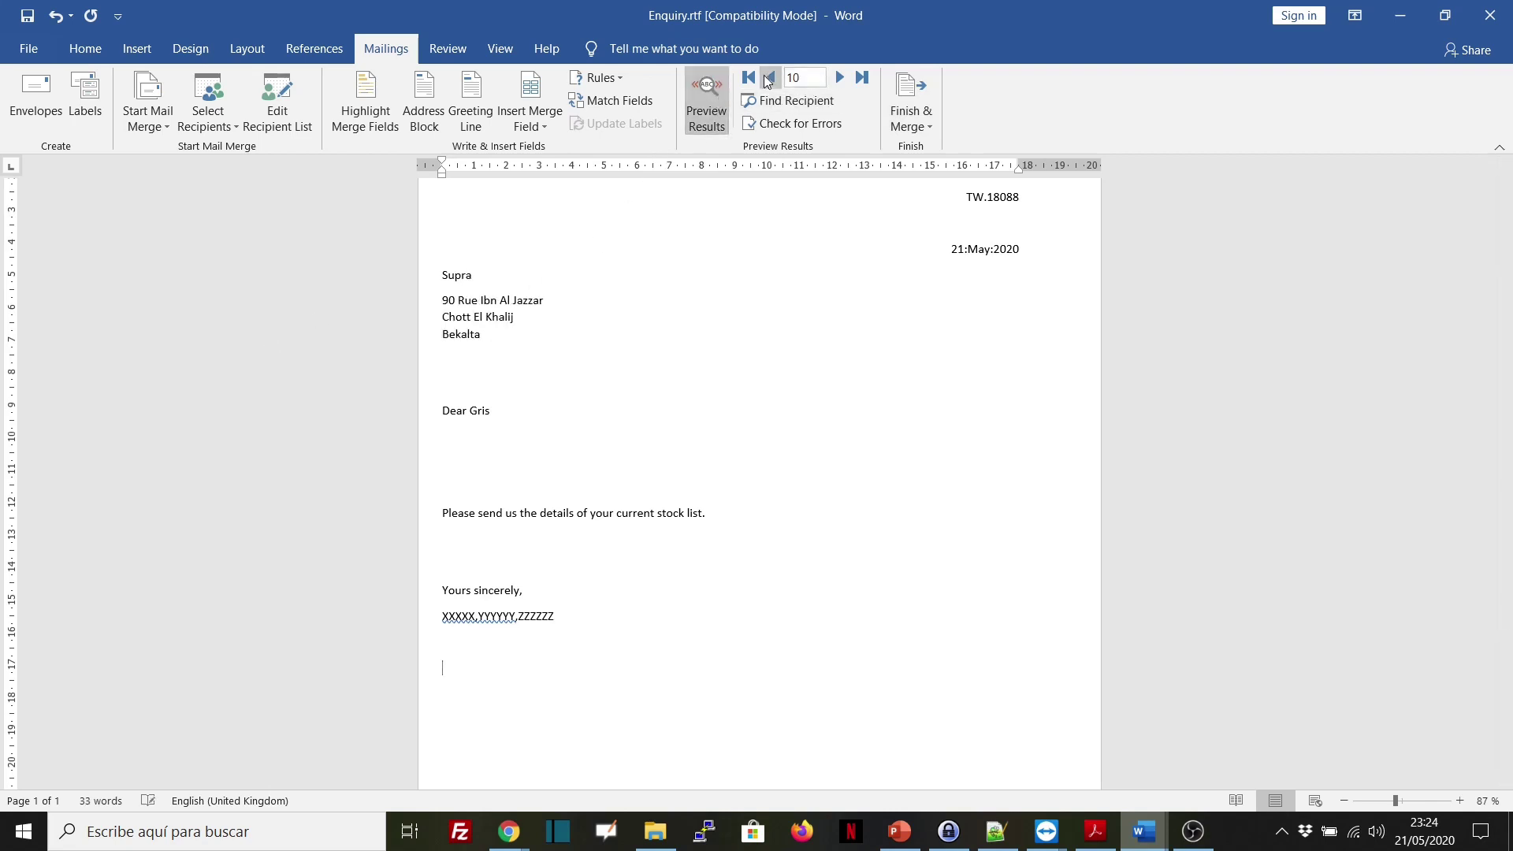
{"action": "left_click", "coordinate": [770, 76]}
{"action": "left_click", "coordinate": [770, 77]}
{"action": "left_click", "coordinate": [770, 77]}
{"action": "left_click", "coordinate": [770, 77]}
{"action": "left_click", "coordinate": [770, 77]}
{"action": "left_click", "coordinate": [770, 77]}
{"action": "left_click", "coordinate": [770, 77]}
{"action": "left_click", "coordinate": [770, 76]}
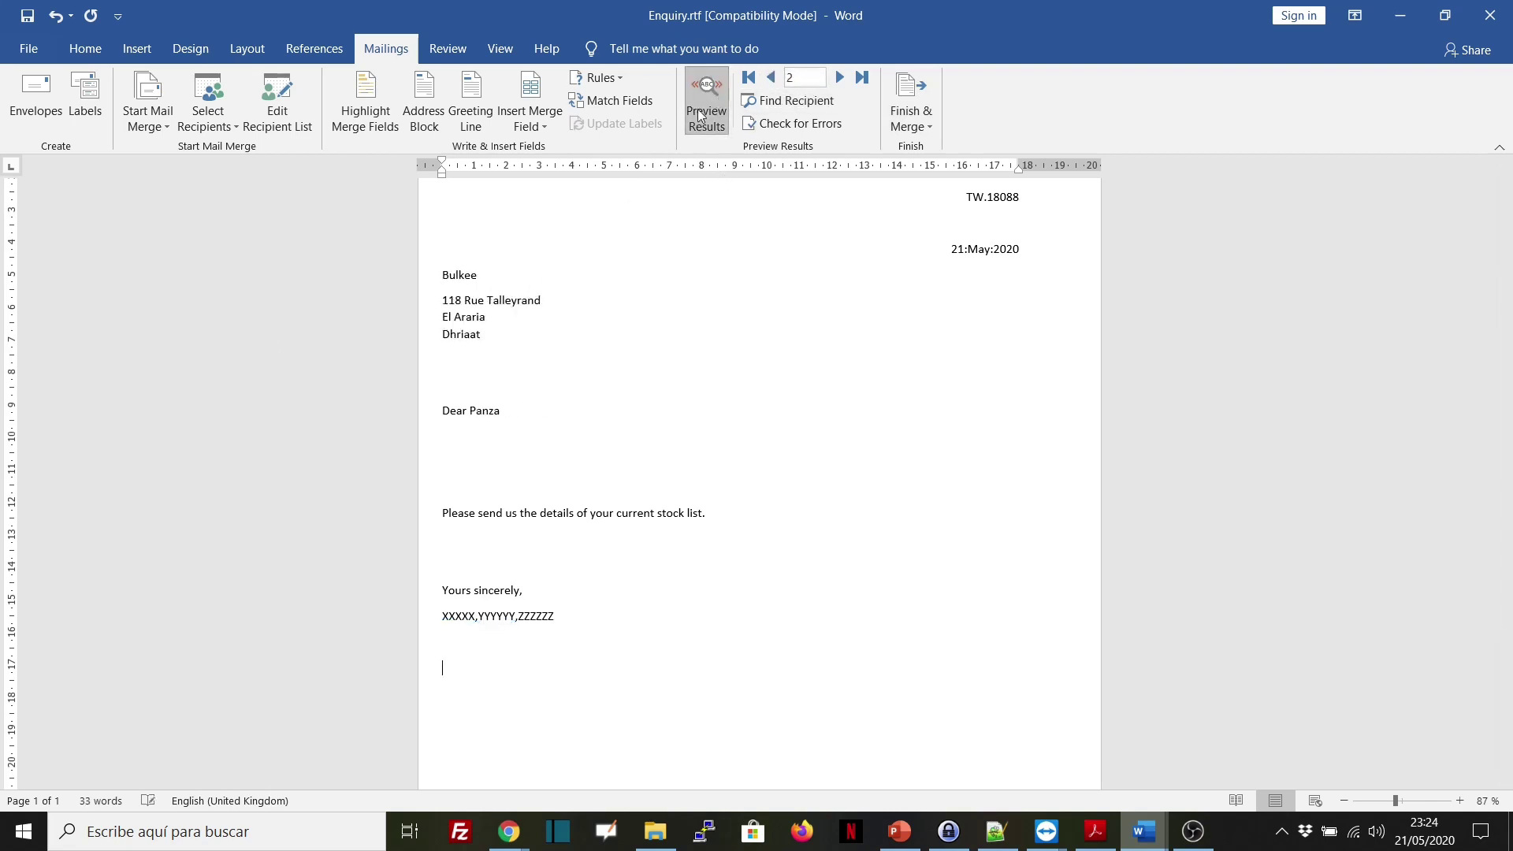
{"action": "left_click", "coordinate": [707, 101]}
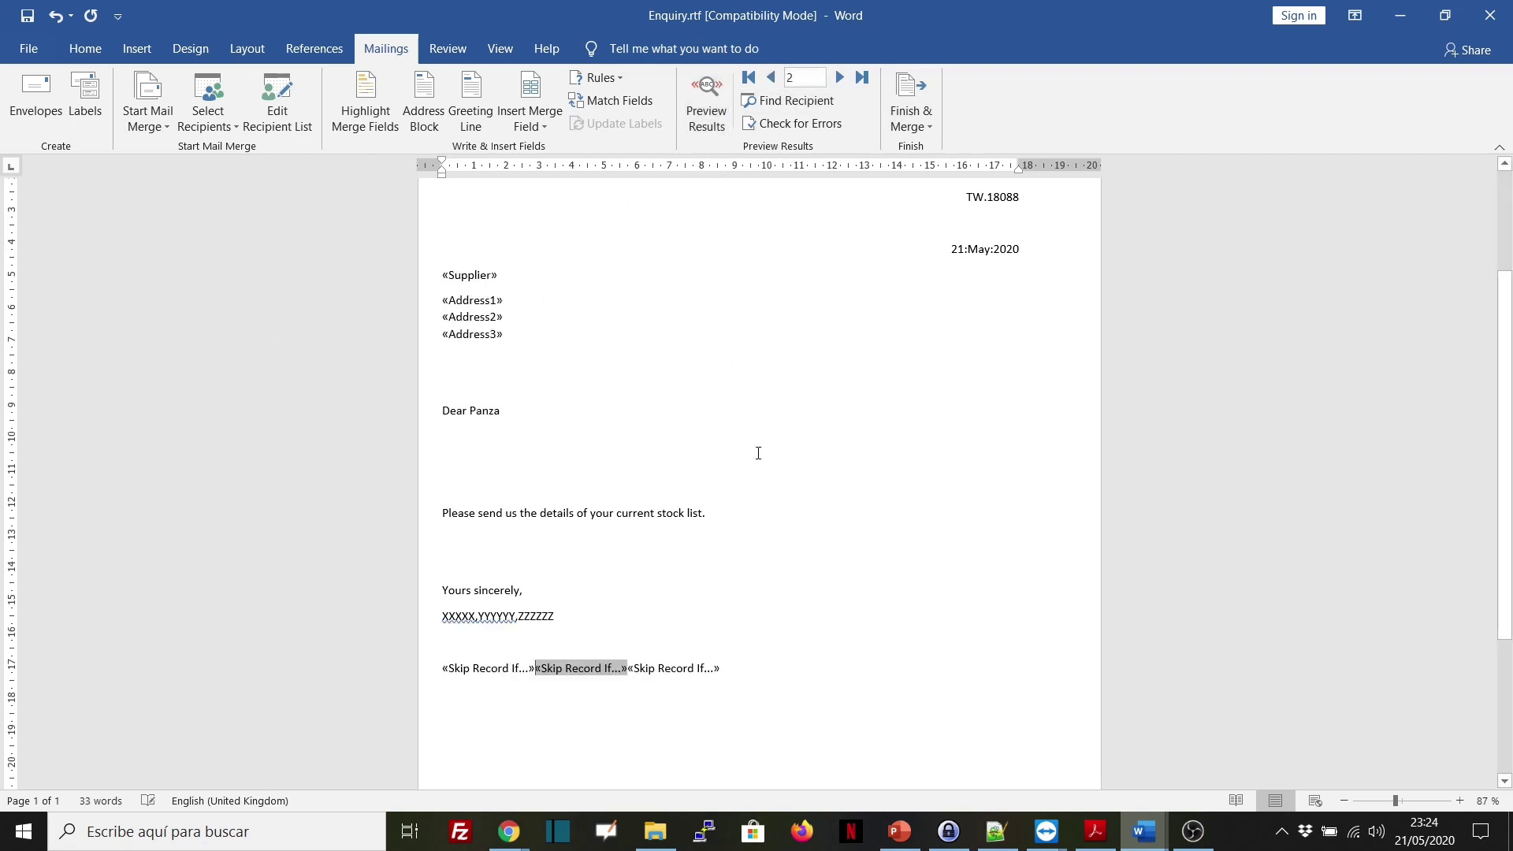
- Merge all records to the Microsoft Print to PDF printer and save the output over the existing mailmerge.pdf
{"action": "left_click", "coordinate": [909, 90]}
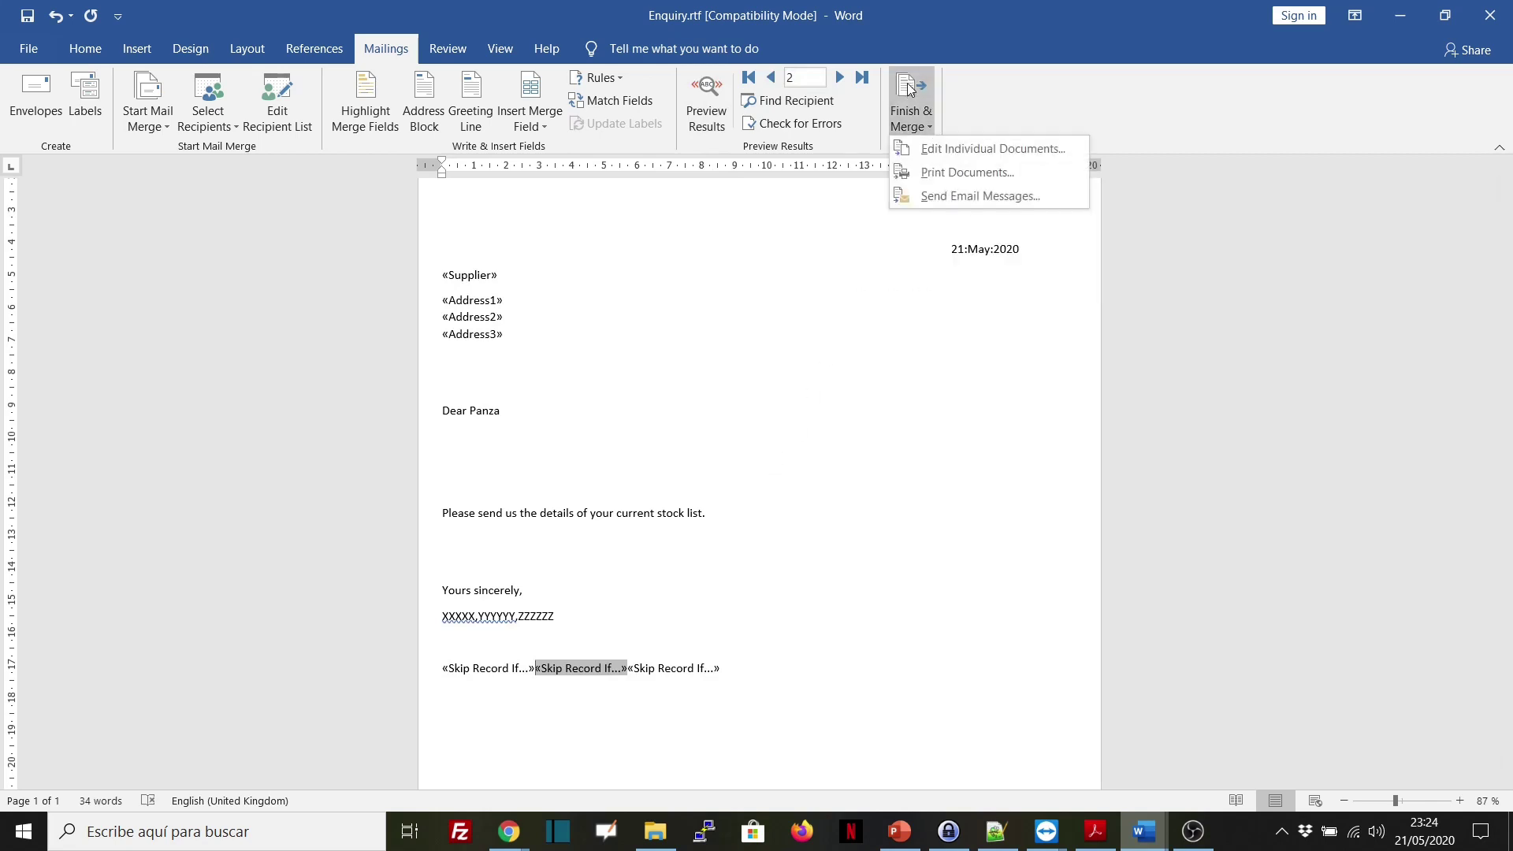
{"action": "left_click", "coordinate": [953, 171]}
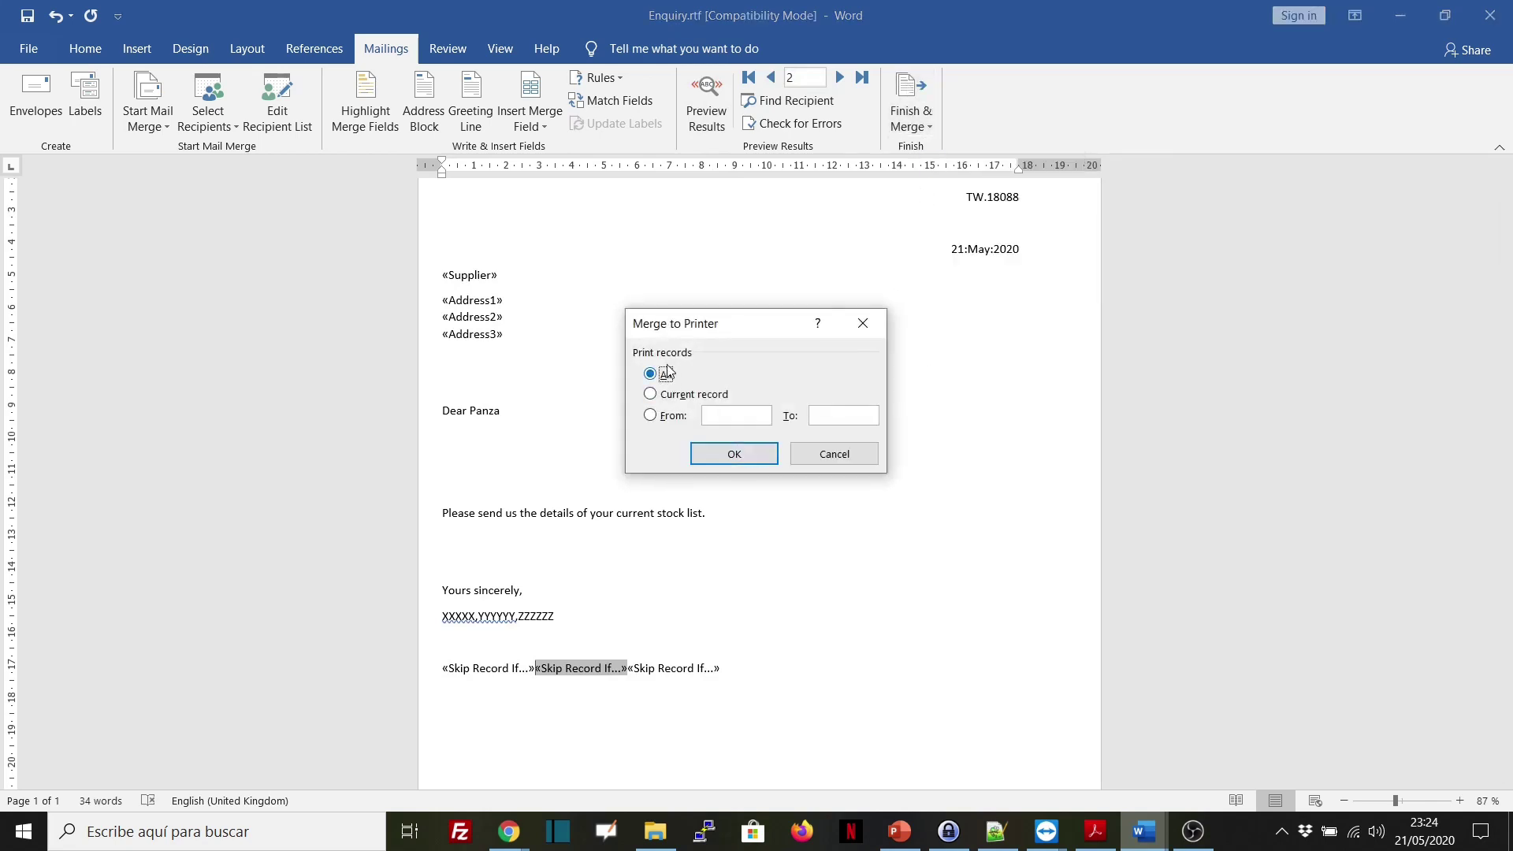
{"action": "left_click", "coordinate": [712, 453]}
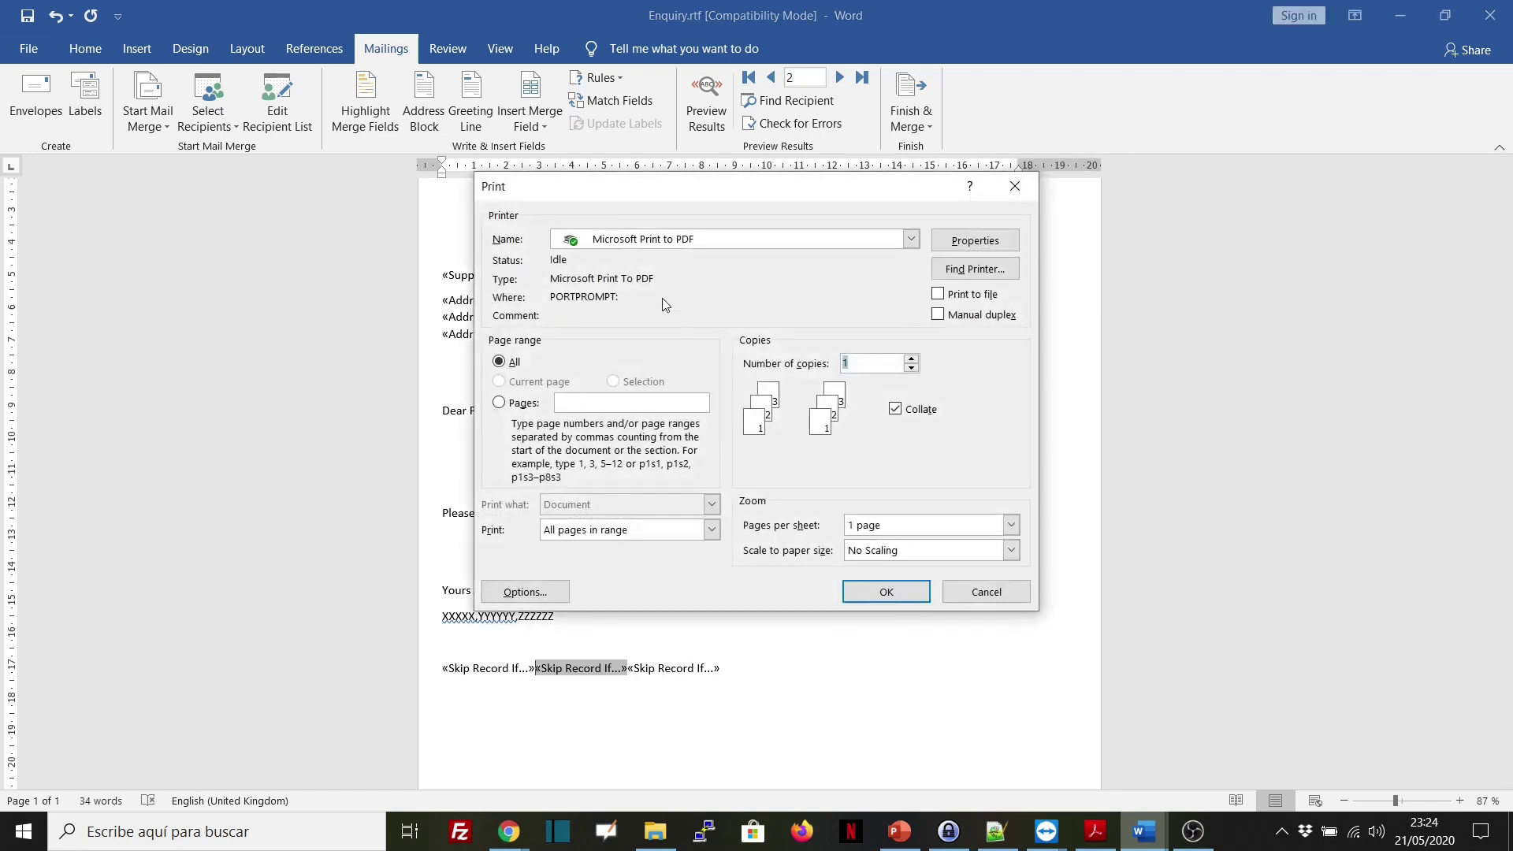
{"action": "left_click", "coordinate": [878, 602]}
{"action": "left_click", "coordinate": [241, 140]}
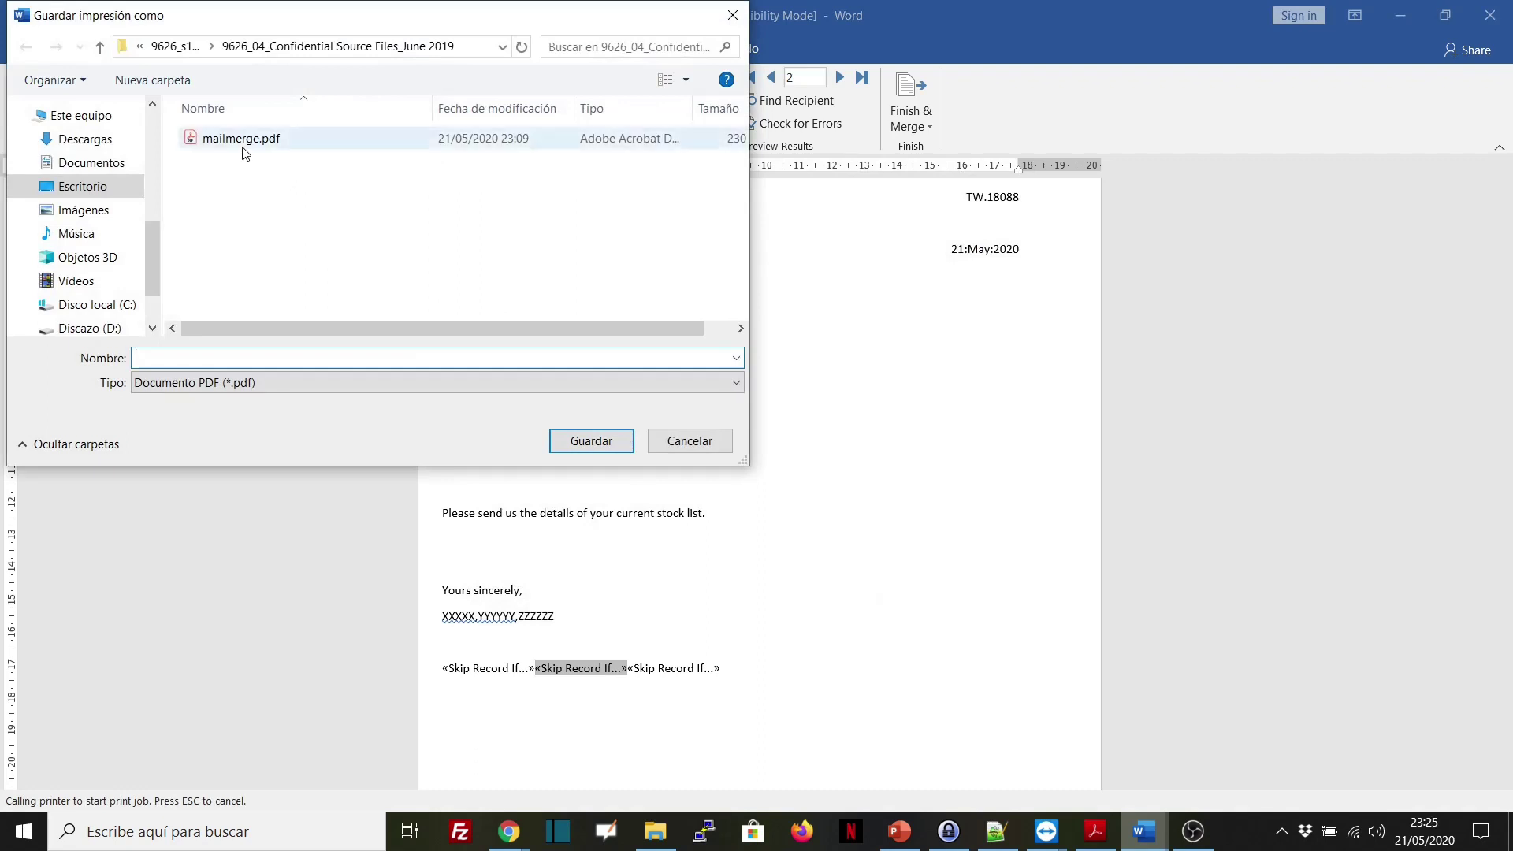
{"action": "left_click", "coordinate": [589, 442]}
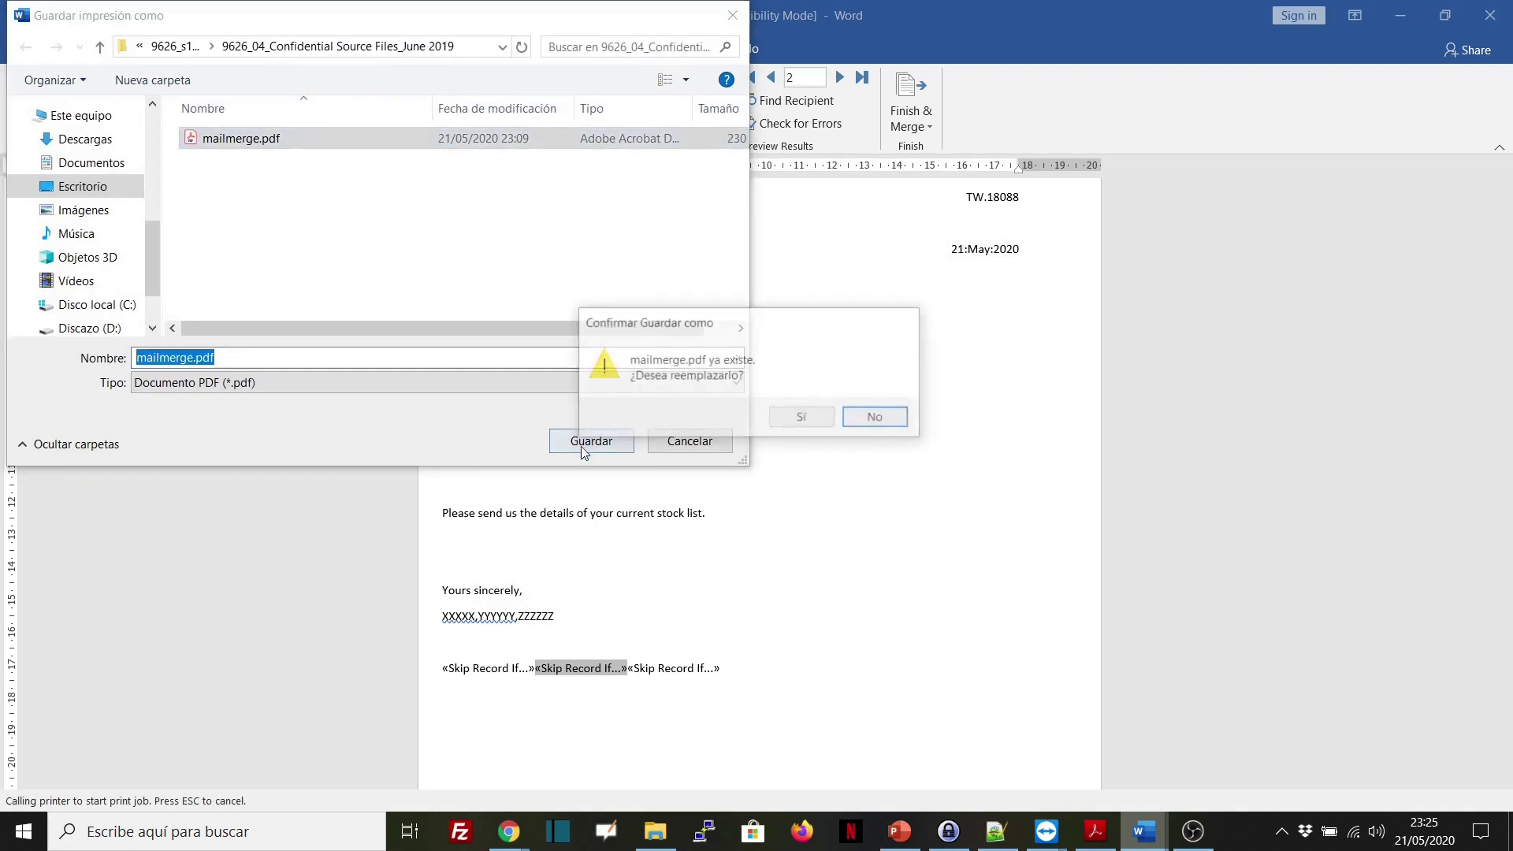
{"action": "left_click", "coordinate": [804, 418]}
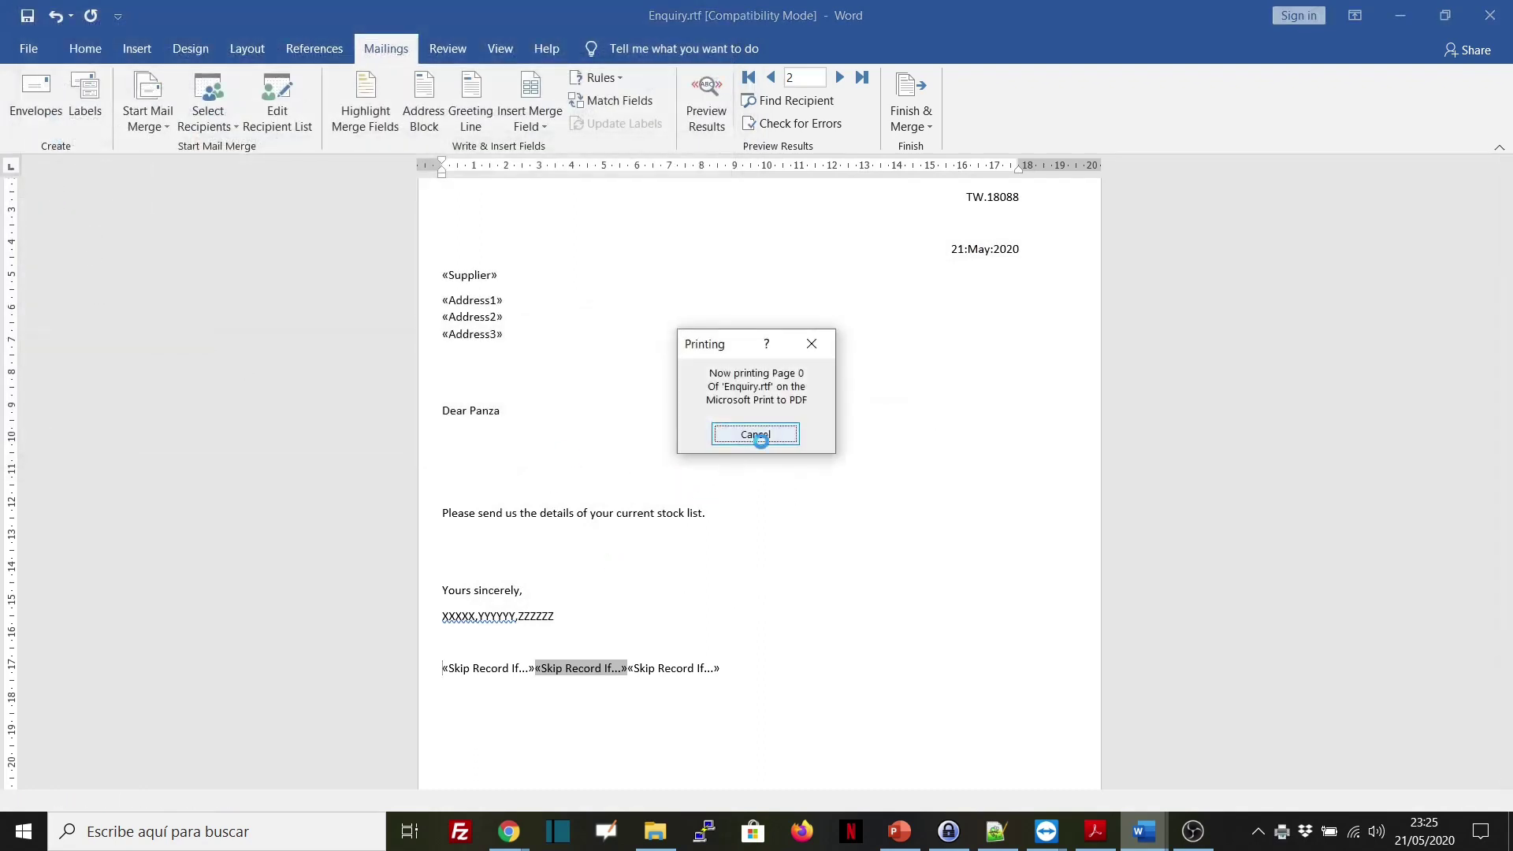
- Open mailmerge.pdf from the source files folder in Acrobat Reader and check the merged letters' addresses, salutations and closures
{"action": "left_click", "coordinate": [634, 749]}
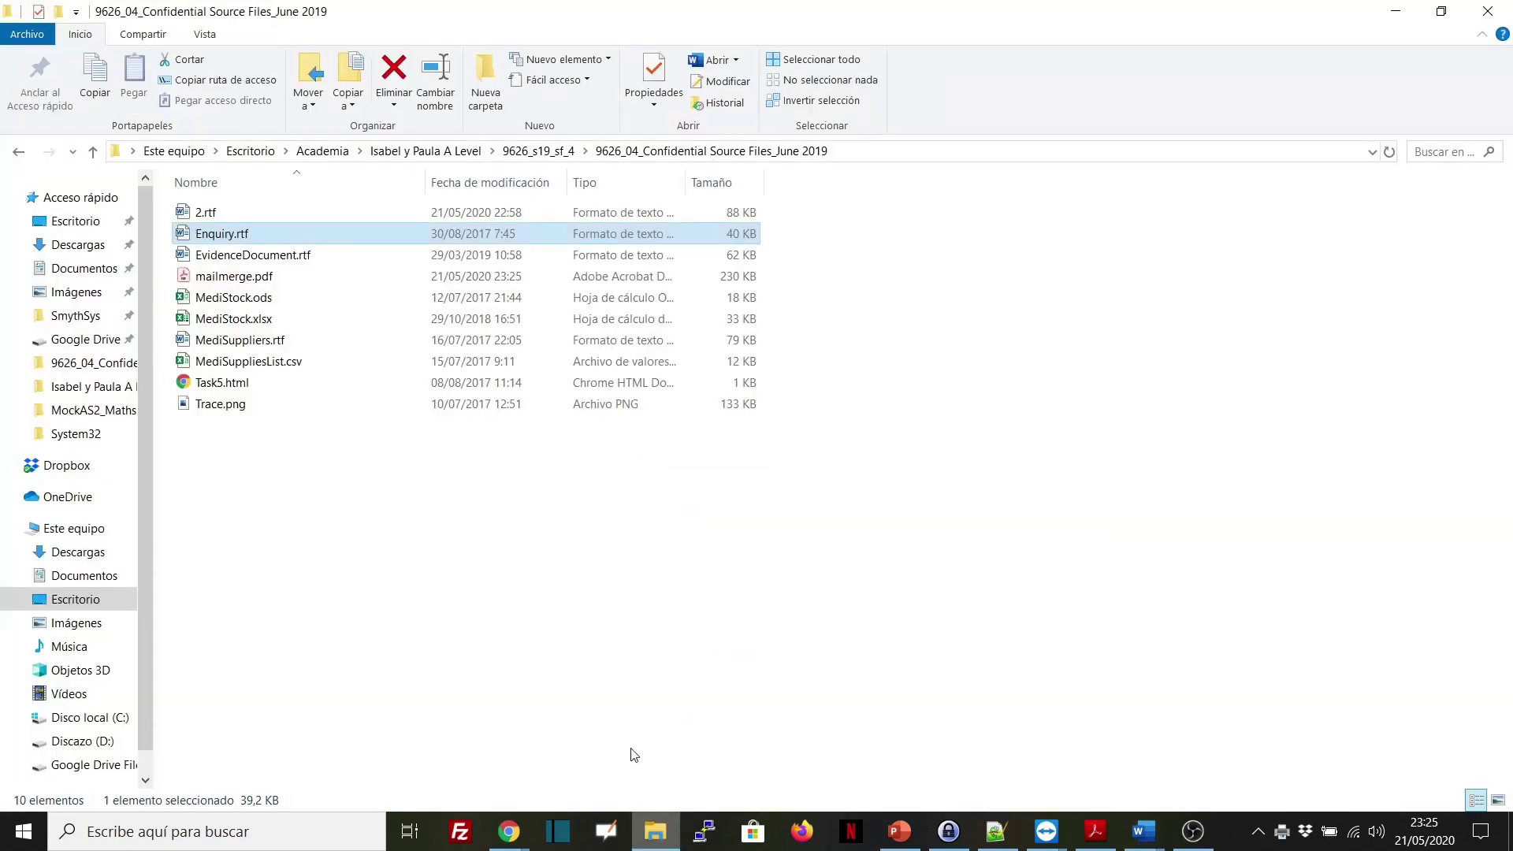
{"action": "double_click", "coordinate": [252, 284]}
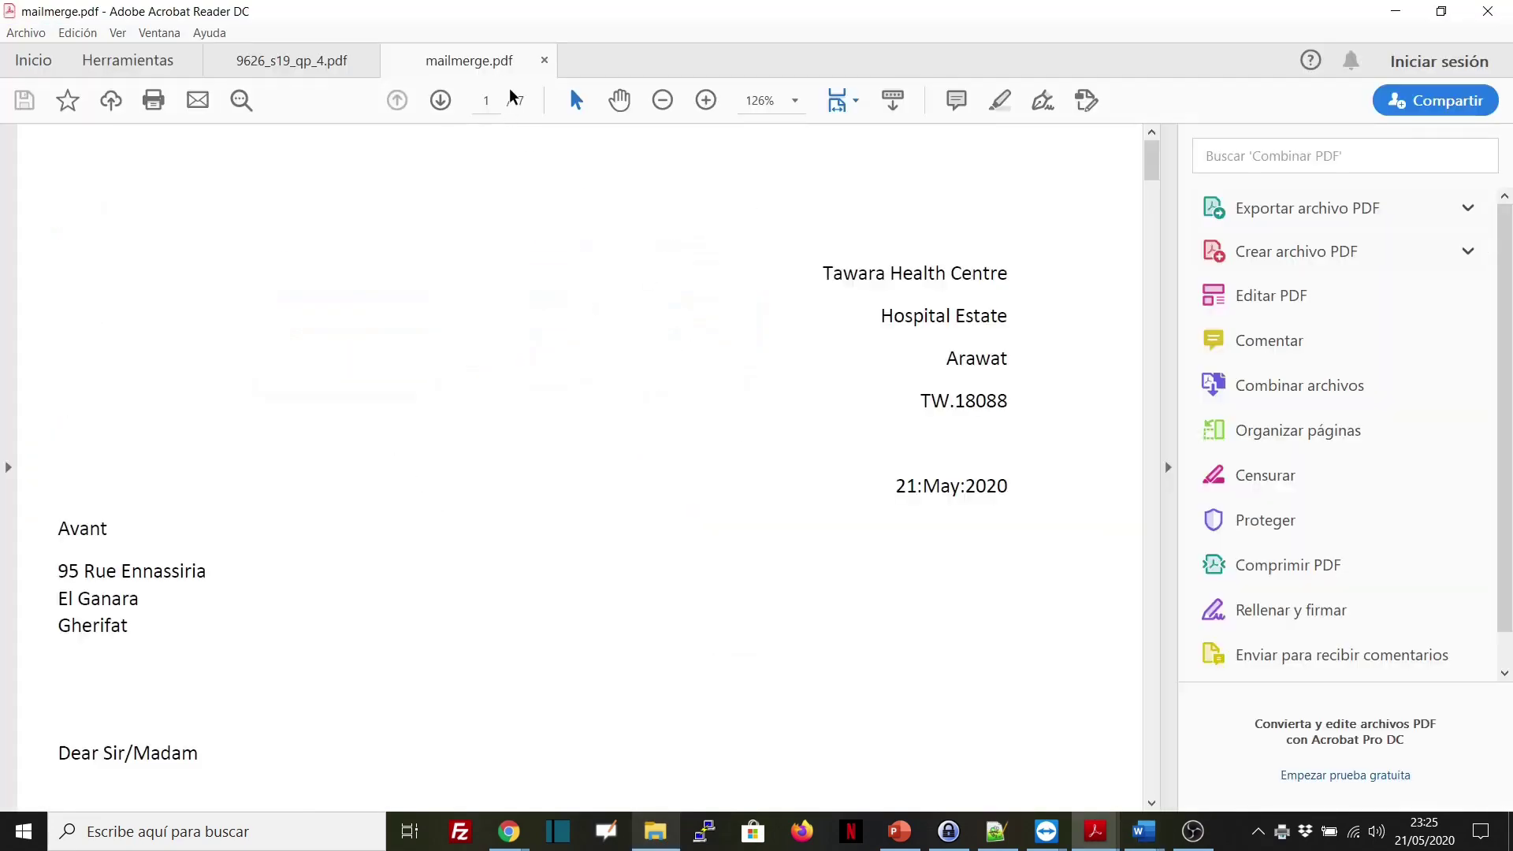
{"action": "scroll", "coordinate": [636, 379], "scroll_direction": "down", "scroll_amount": 2}
{"action": "scroll", "coordinate": [670, 387], "scroll_direction": "down", "scroll_amount": 4}
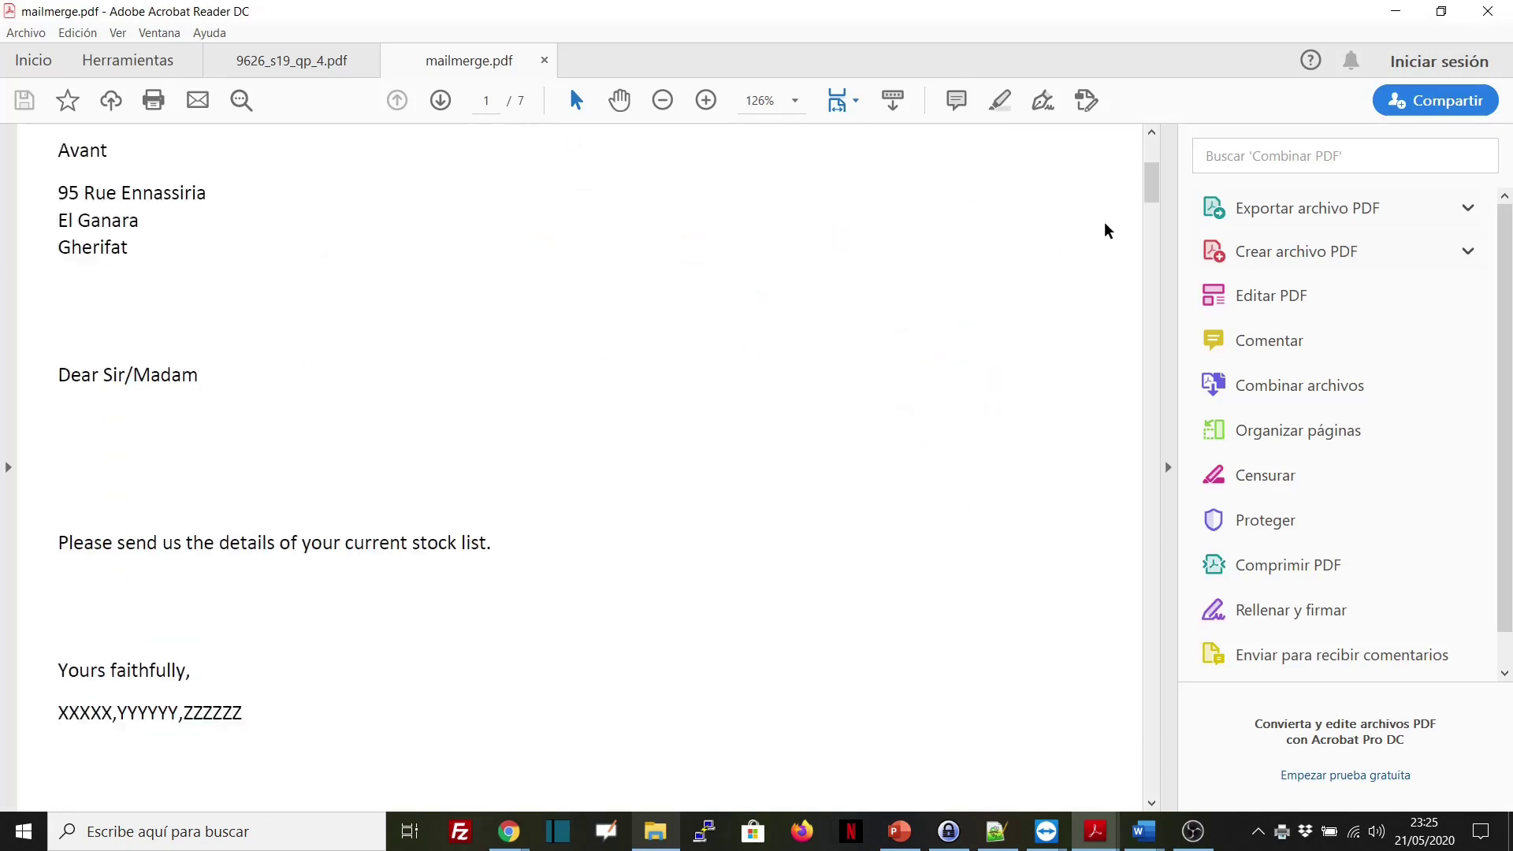
{"action": "left_click_drag", "start_coordinate": [1159, 186], "coordinate": [1181, 292]}
{"action": "scroll", "coordinate": [1186, 315], "scroll_direction": "down", "scroll_amount": 10}
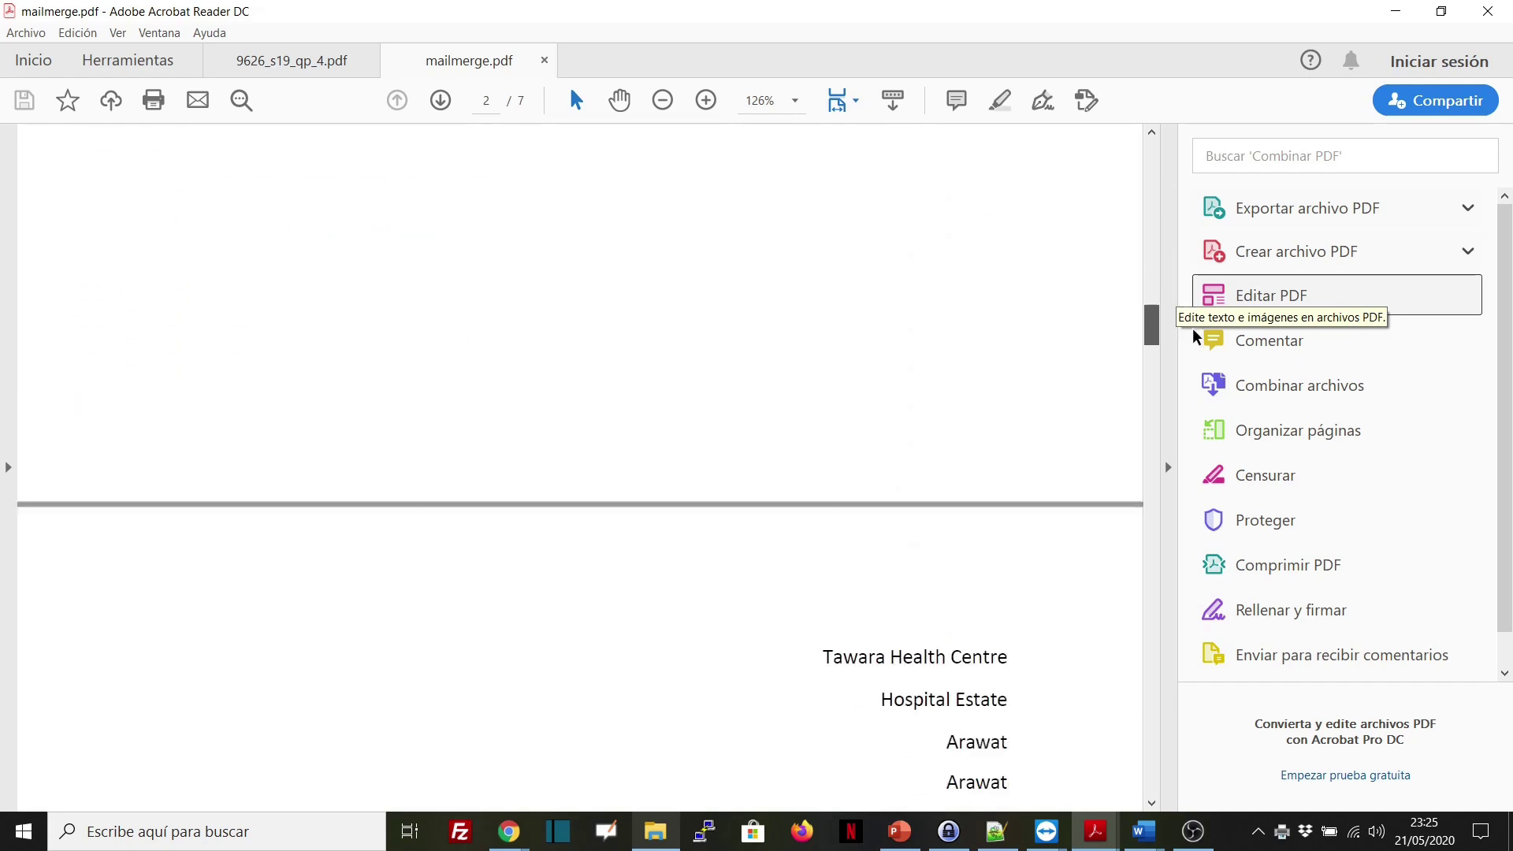
{"action": "left_click_drag", "start_coordinate": [1196, 362], "coordinate": [1353, 32]}
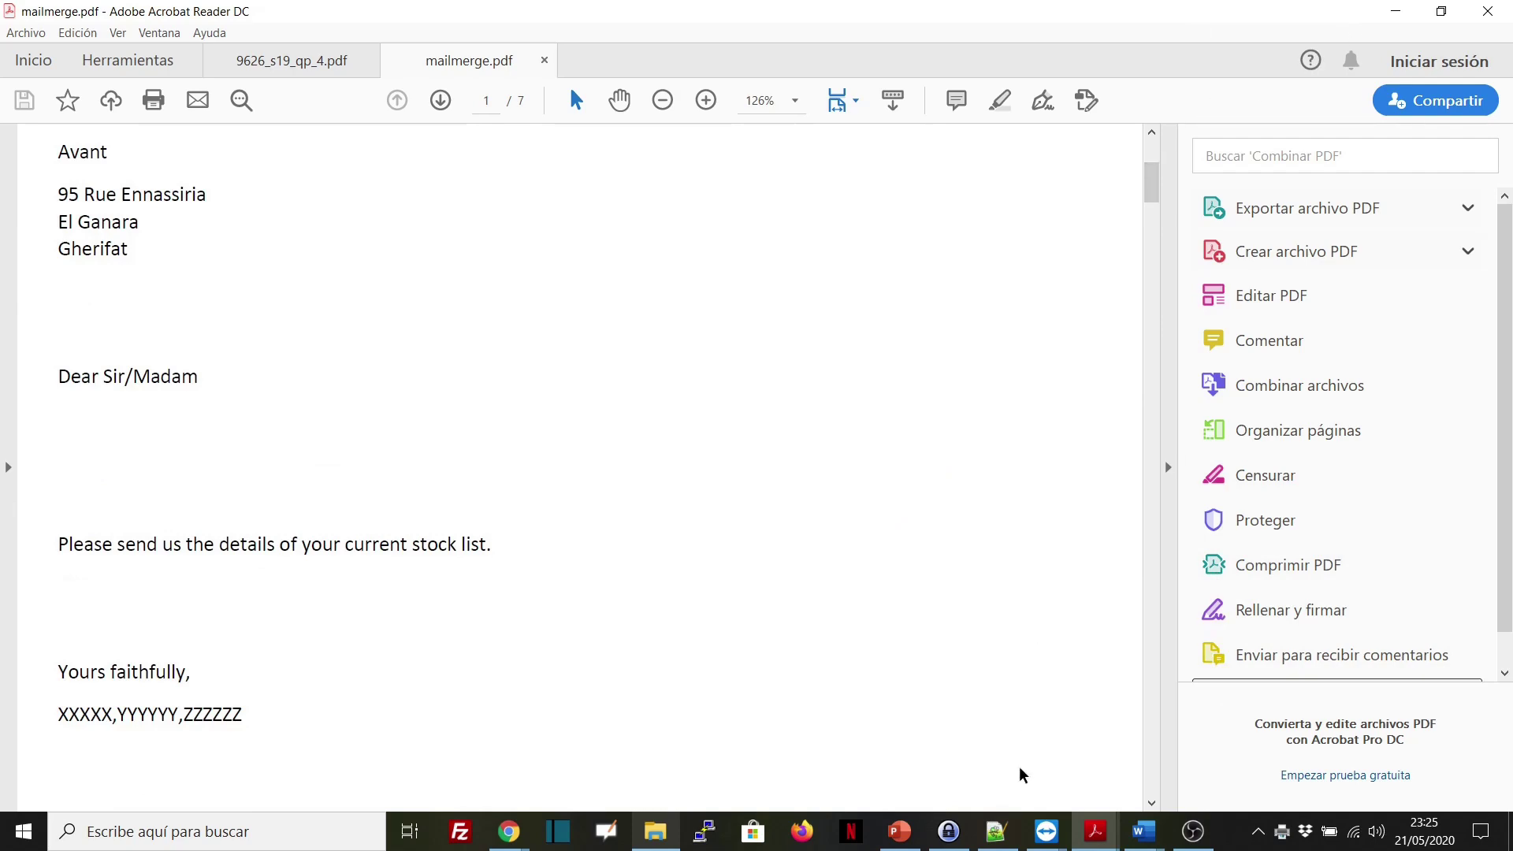
{"action": "left_click", "coordinate": [1258, 834]}
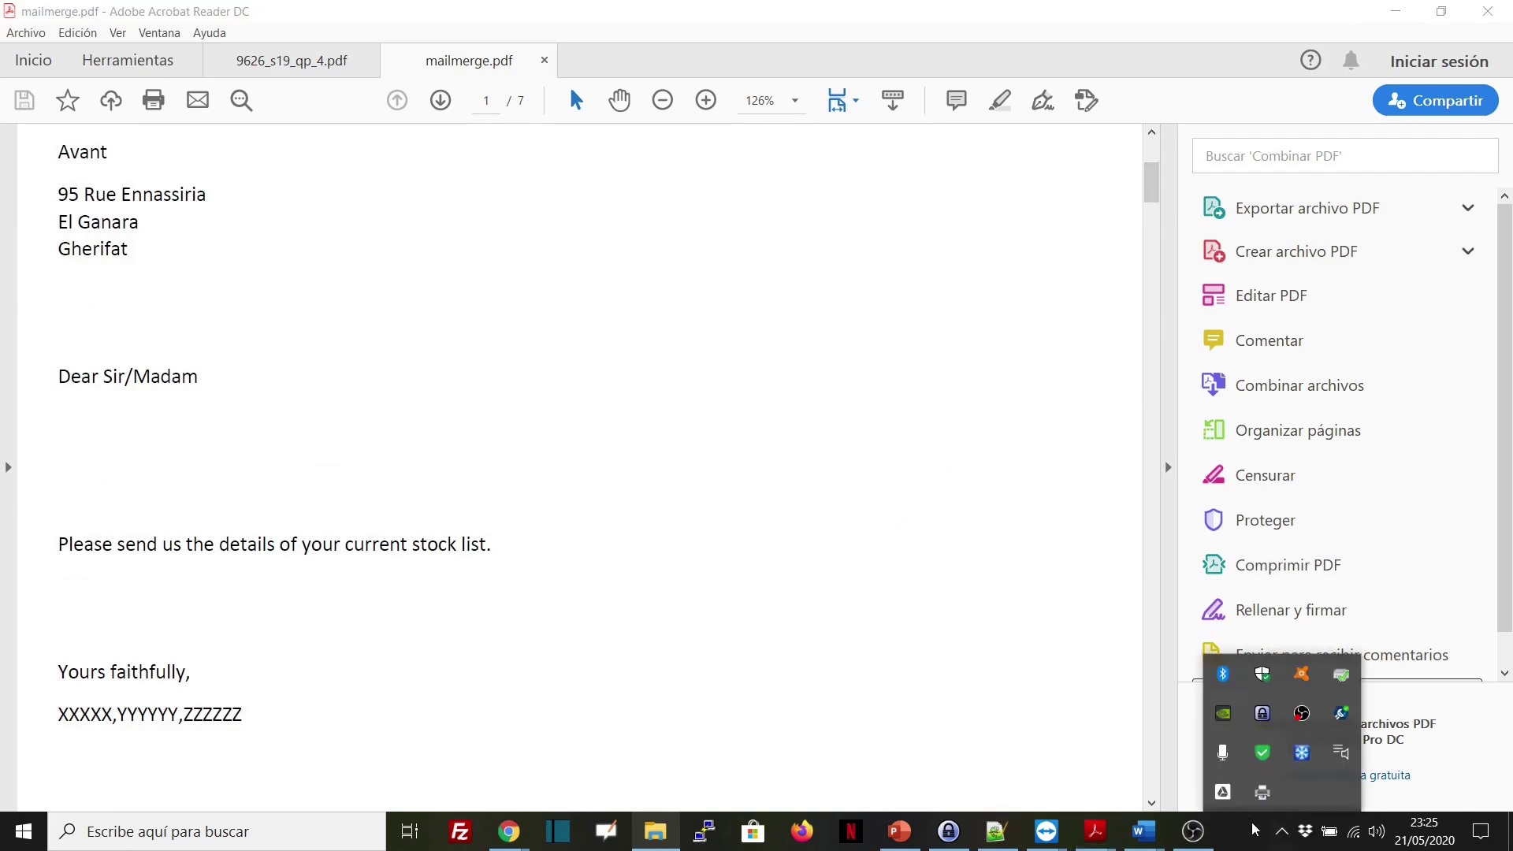